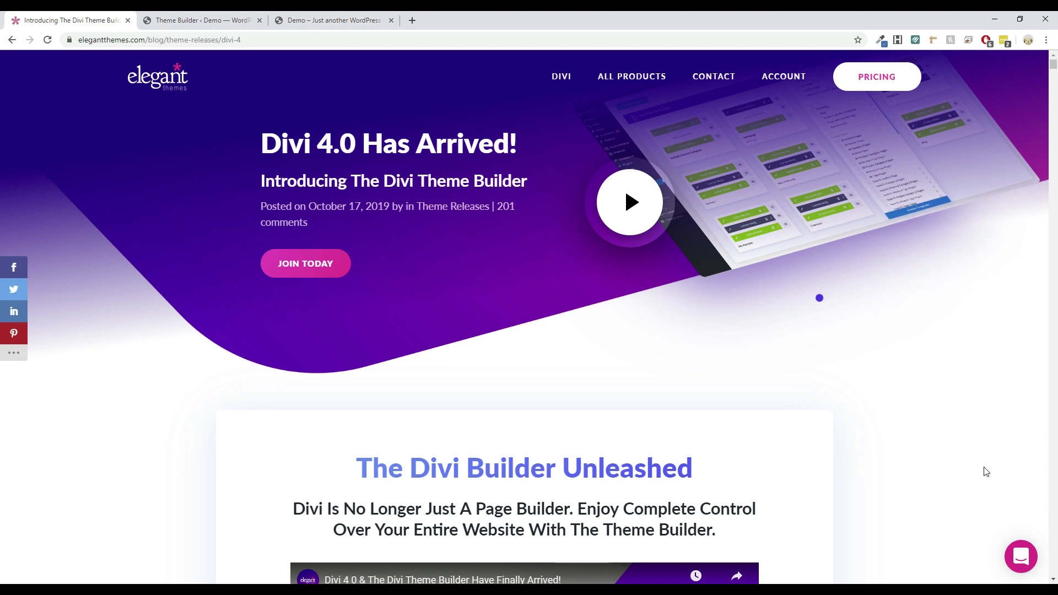
# Read the Divi 4.0 article's introduction to the Theme Builder, covering template assignment, fine-tuned control and template import and export
pyautogui.scroll(-5, 984, 488)
pyautogui.scroll(-1, 968, 458)
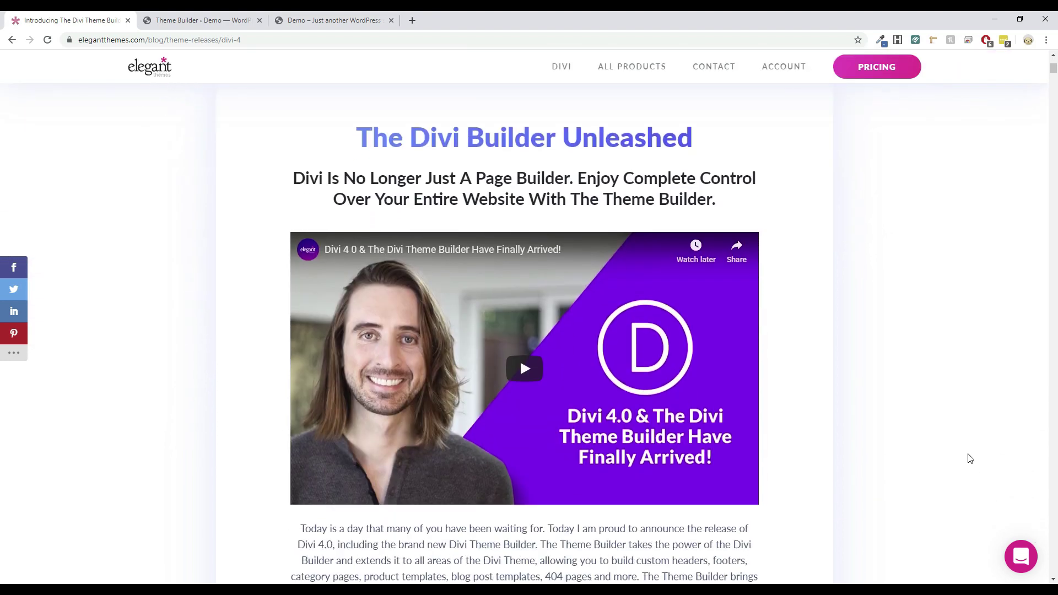
pyautogui.scroll(-3, 568, 251)
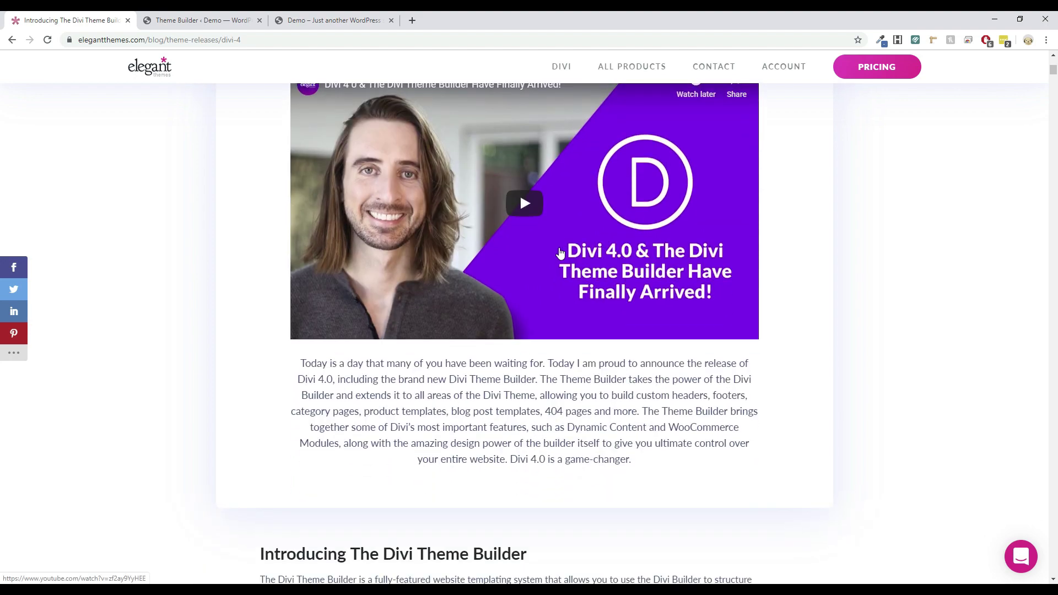
pyautogui.scroll(-5, 558, 251)
pyautogui.scroll(-7, 557, 260)
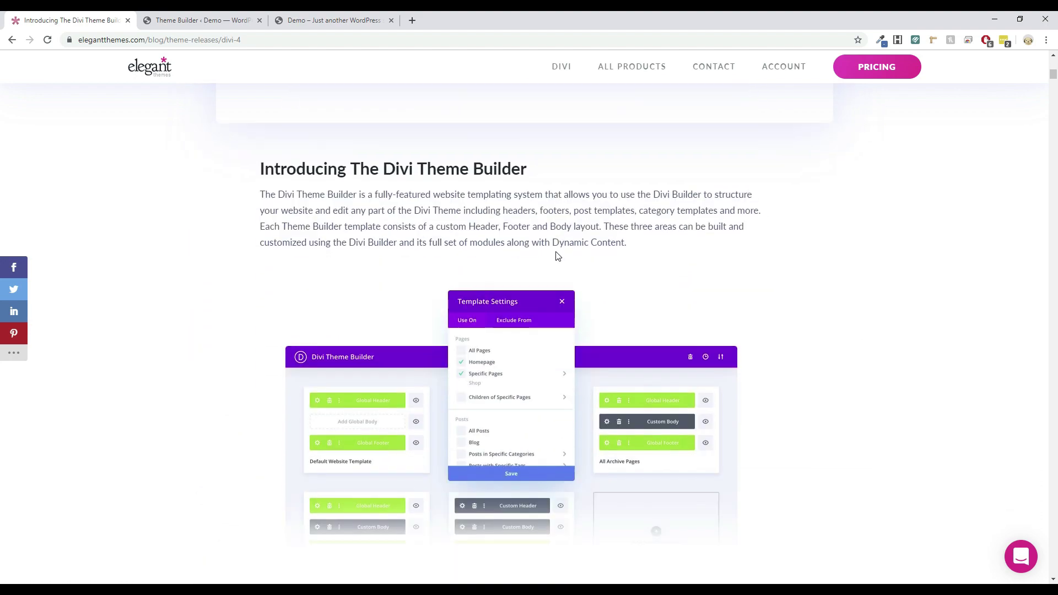
pyautogui.scroll(-12, 557, 254)
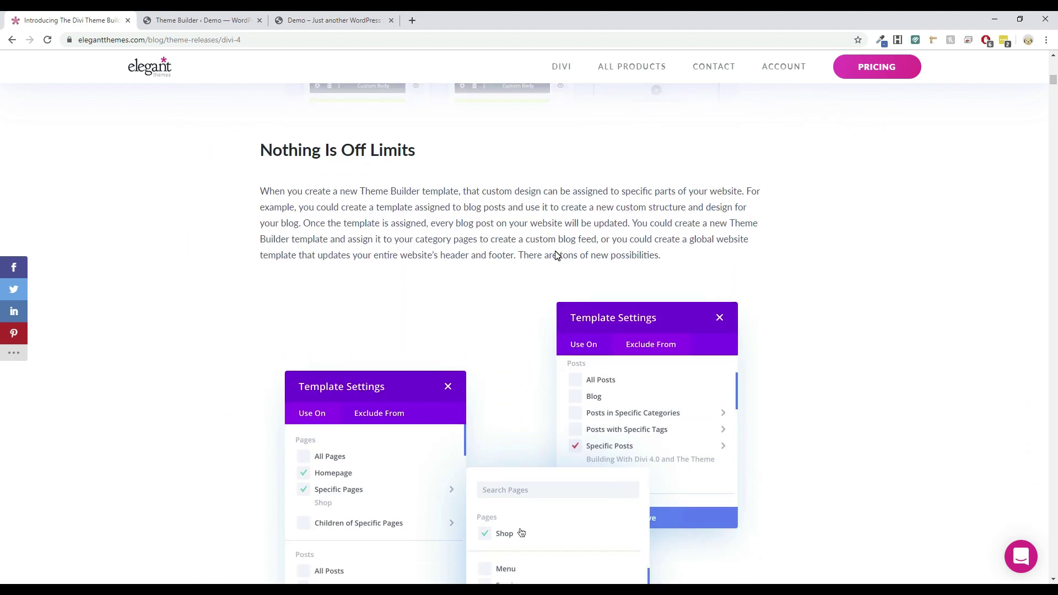
pyautogui.scroll(-3, 556, 252)
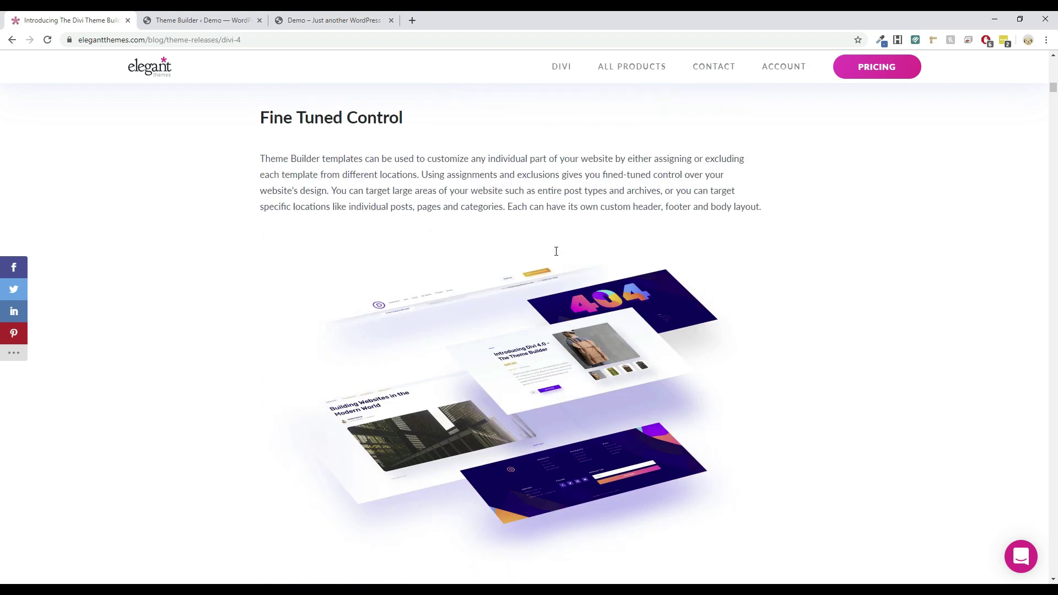
pyautogui.scroll(-12, 555, 255)
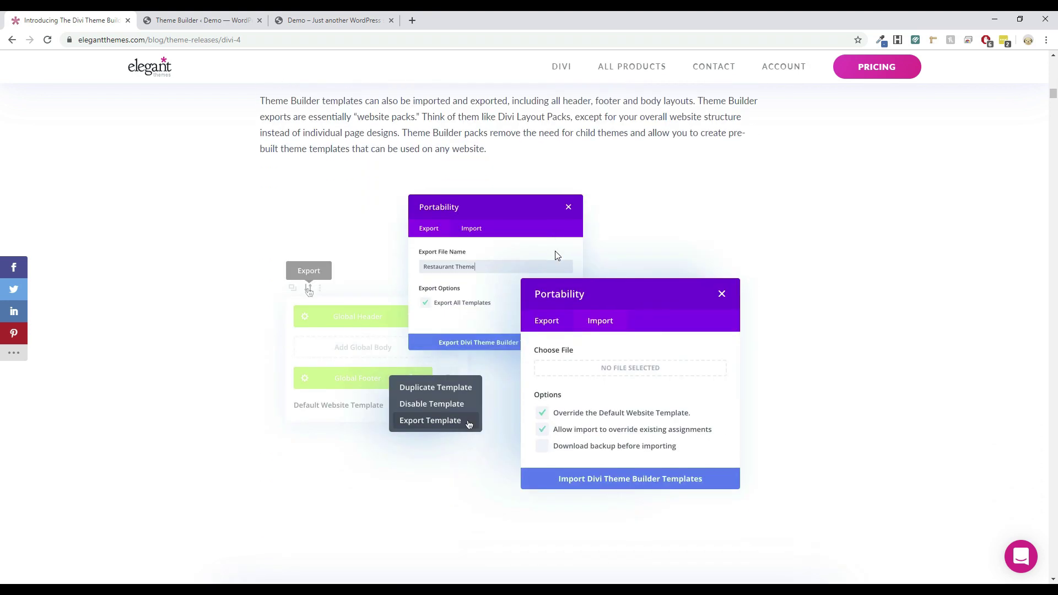
pyautogui.scroll(-8, 556, 255)
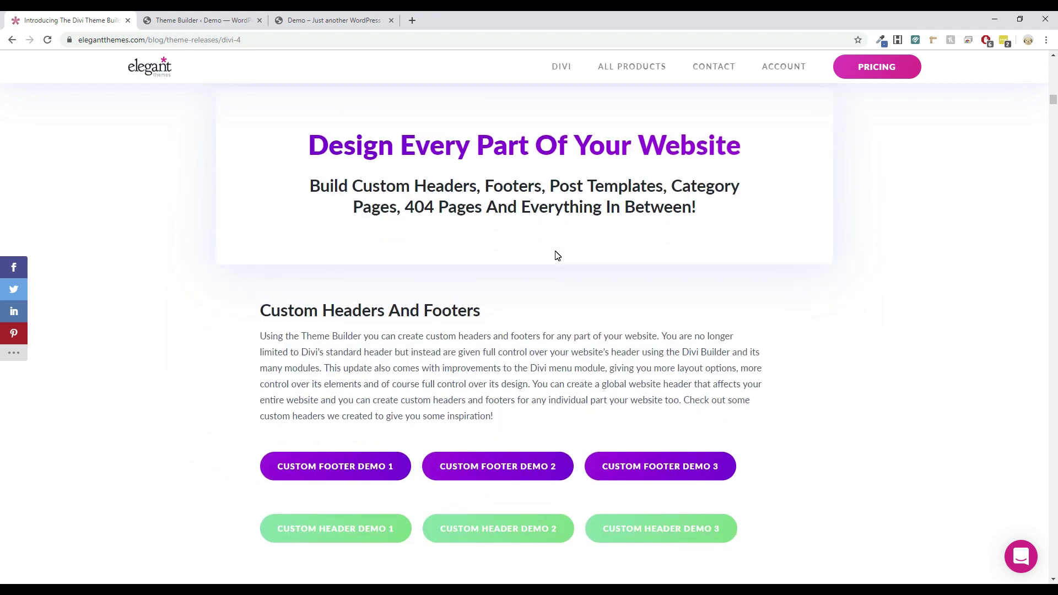
# Examine the article's sections on custom headers and footers, post and product templates, category and 404 pages, dynamic content and WooCommerce modules
pyautogui.scroll(-3, 556, 255)
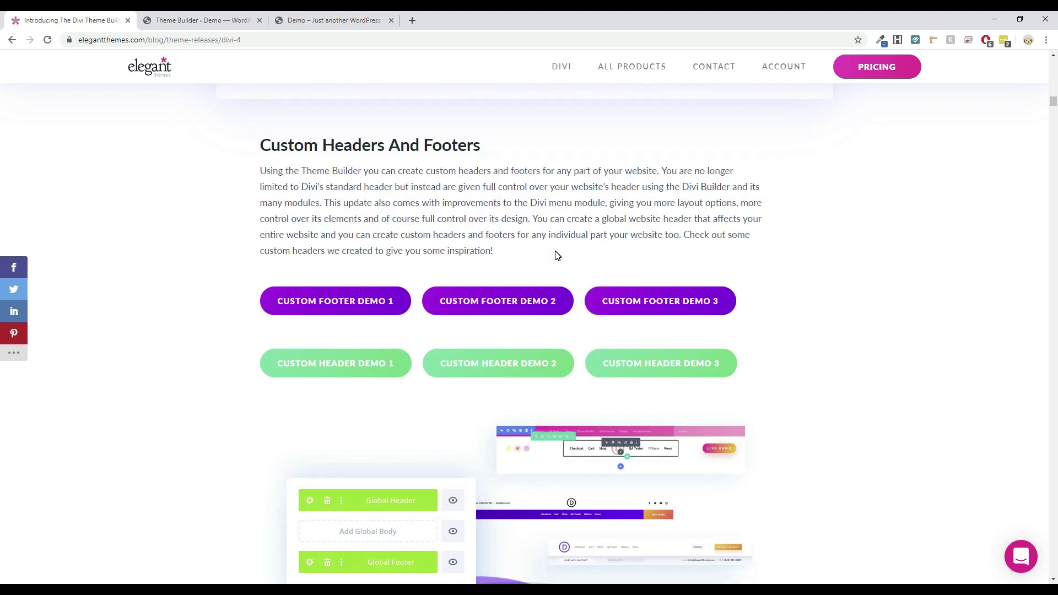
pyautogui.scroll(-4, 556, 255)
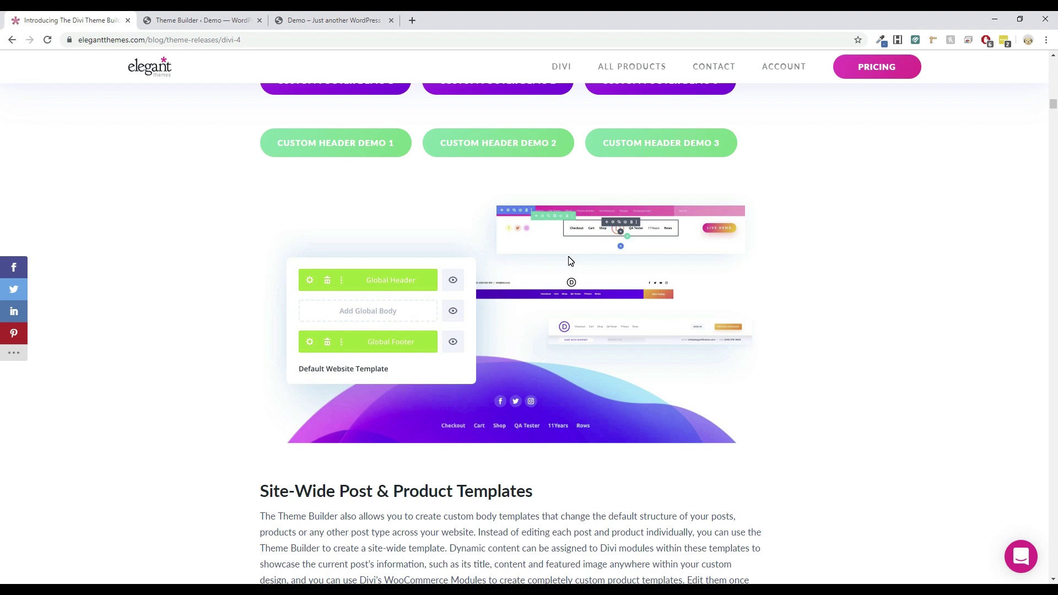
pyautogui.scroll(-10, 570, 261)
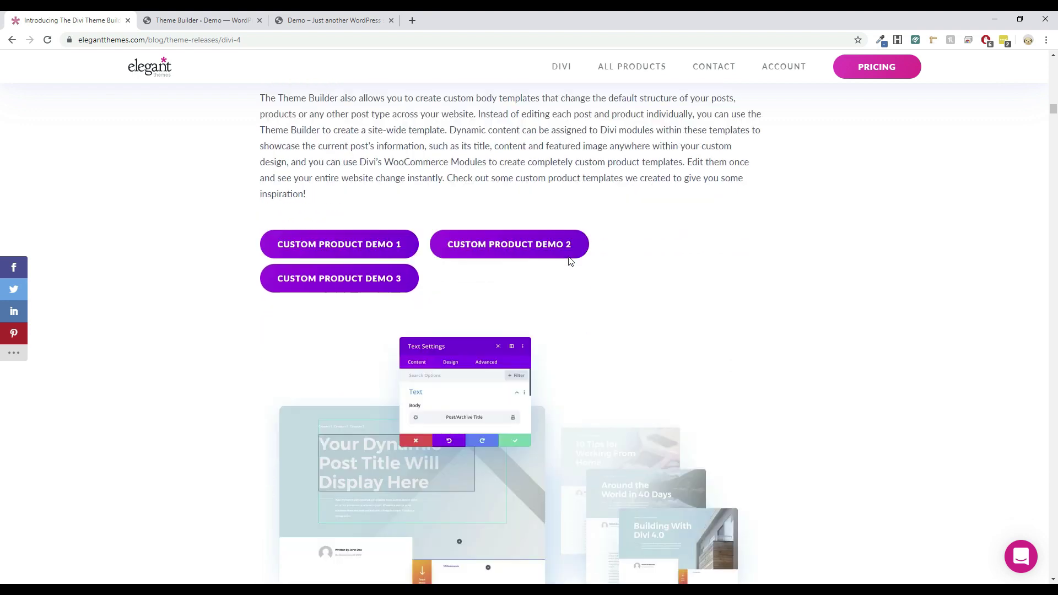
pyautogui.scroll(-10, 570, 261)
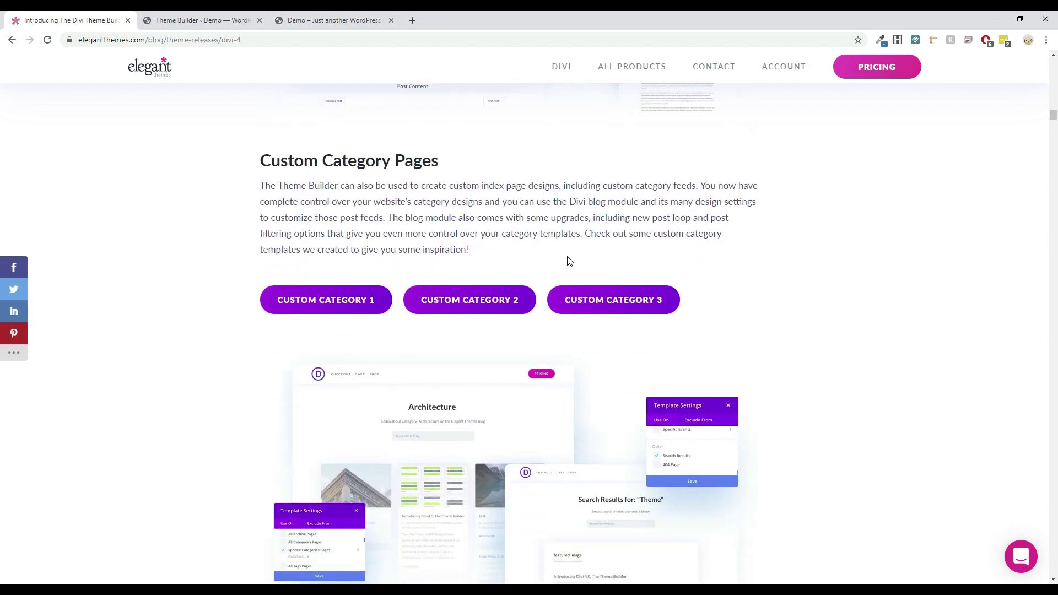
pyautogui.scroll(-10, 569, 261)
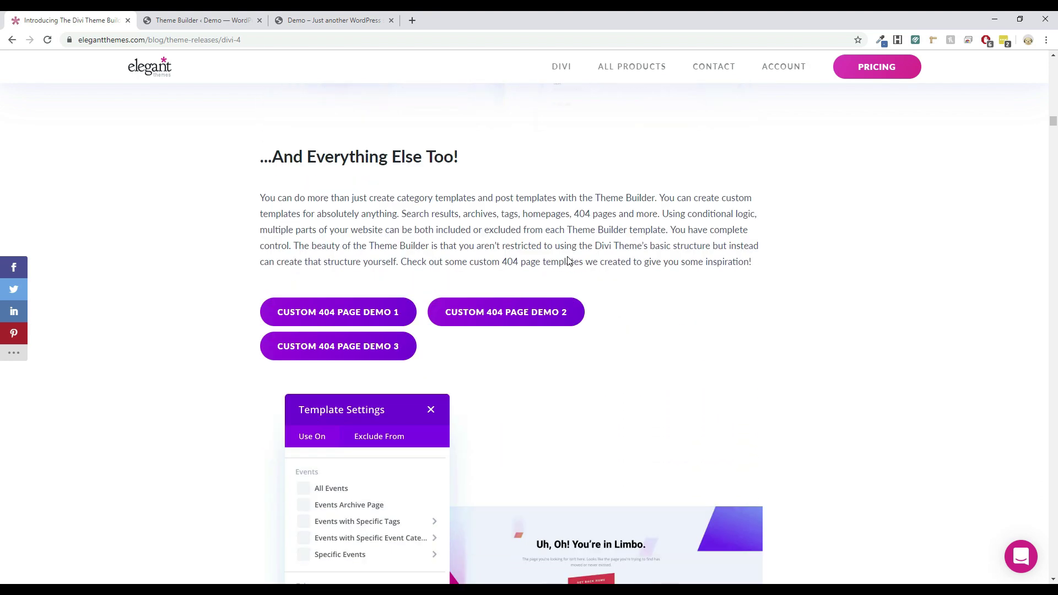
pyautogui.scroll(-1, 570, 261)
pyautogui.scroll(3, 562, 260)
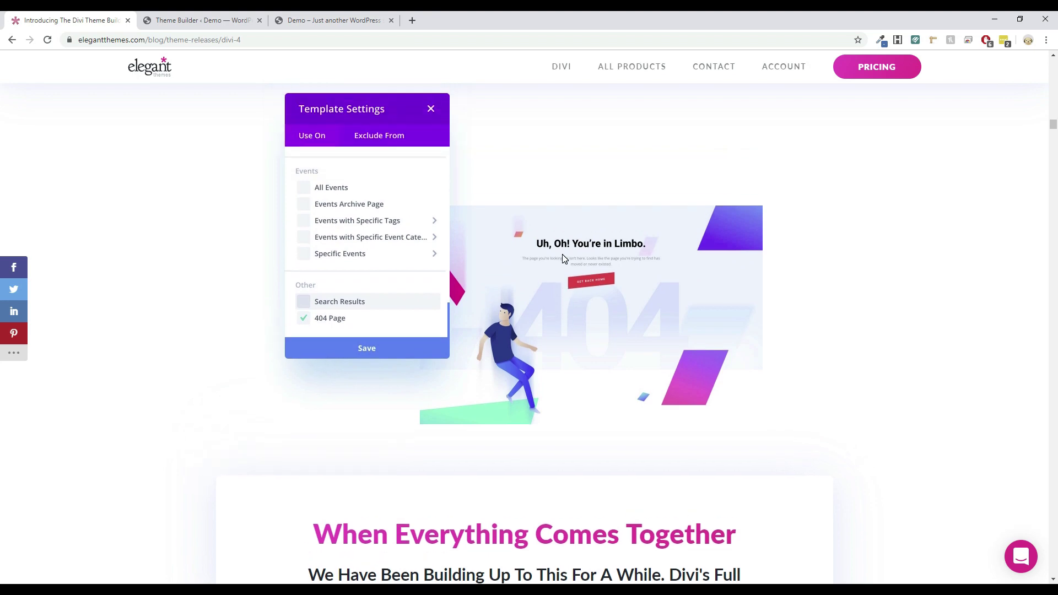
pyautogui.scroll(-8, 414, 276)
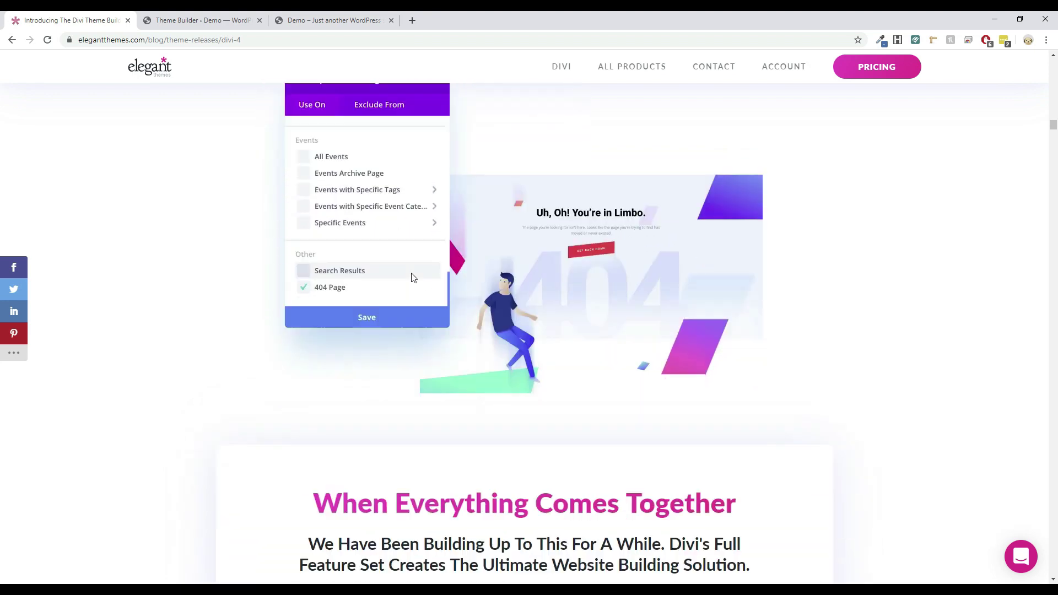
pyautogui.scroll(-10, 413, 274)
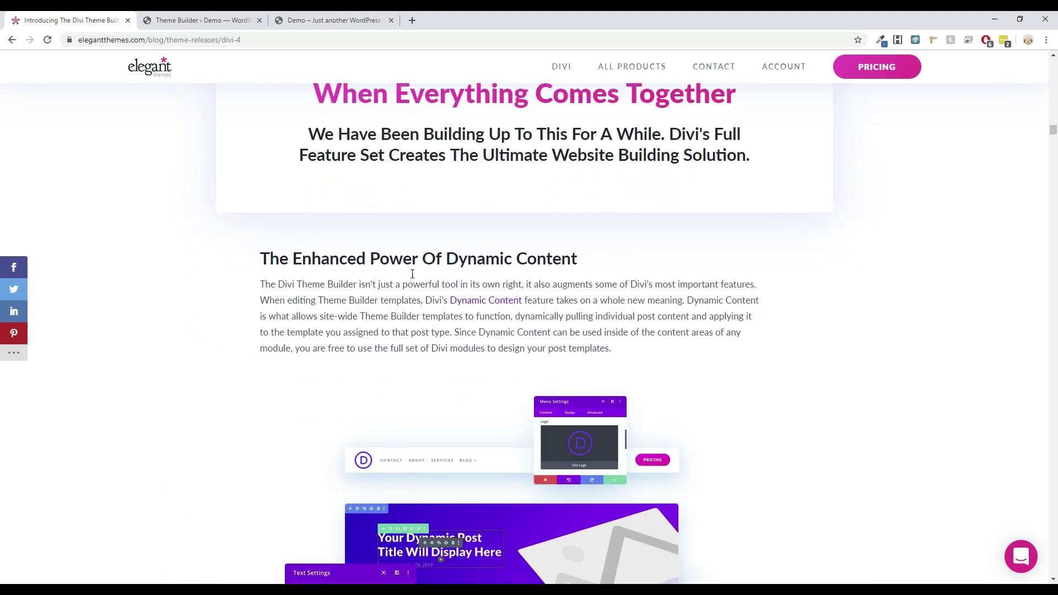
pyautogui.scroll(-5, 411, 282)
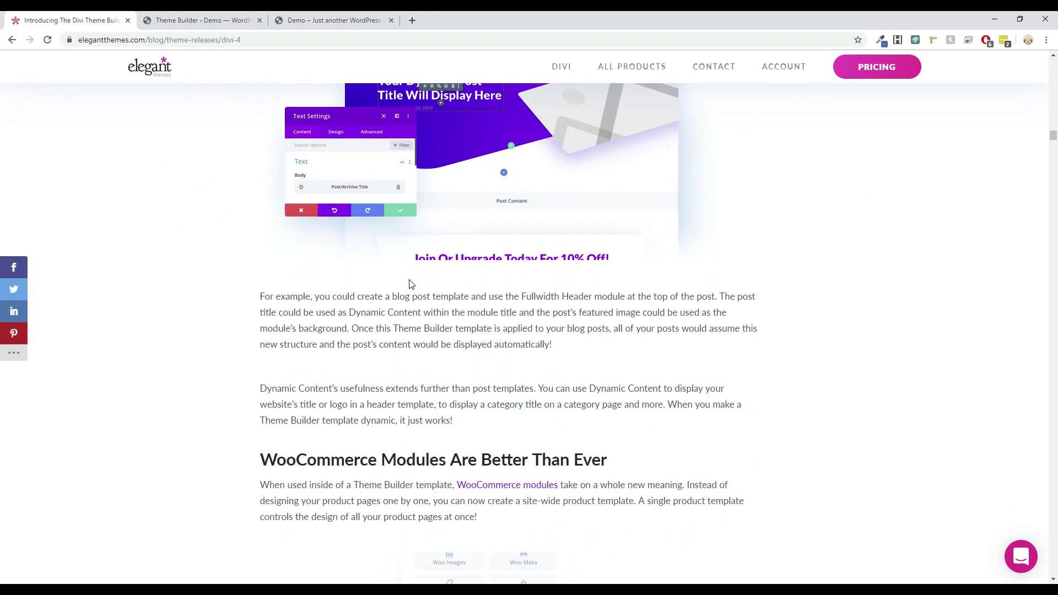
pyautogui.scroll(-2, 413, 291)
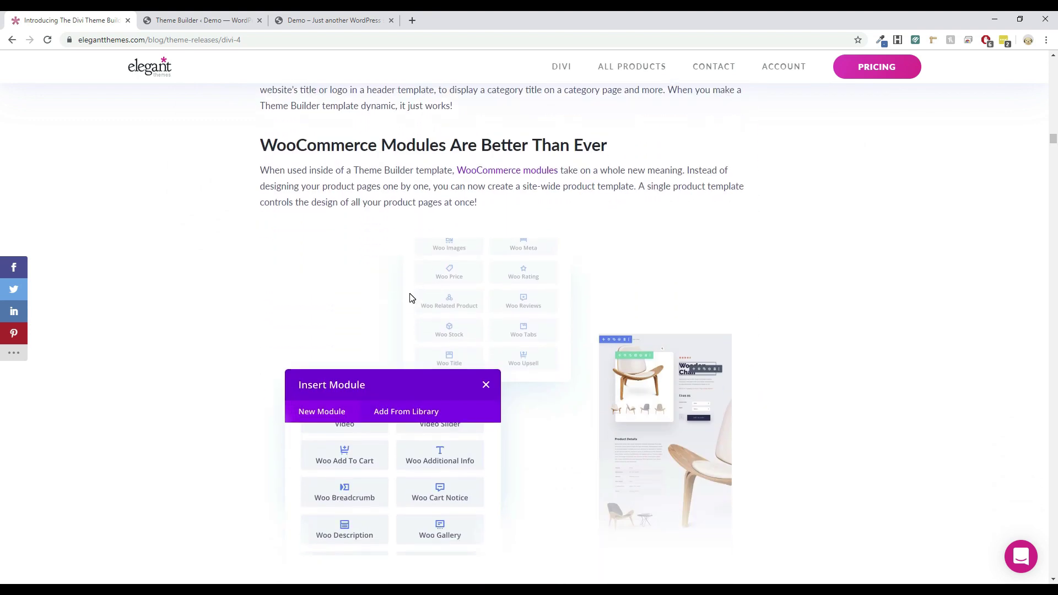
pyautogui.scroll(-10, 411, 297)
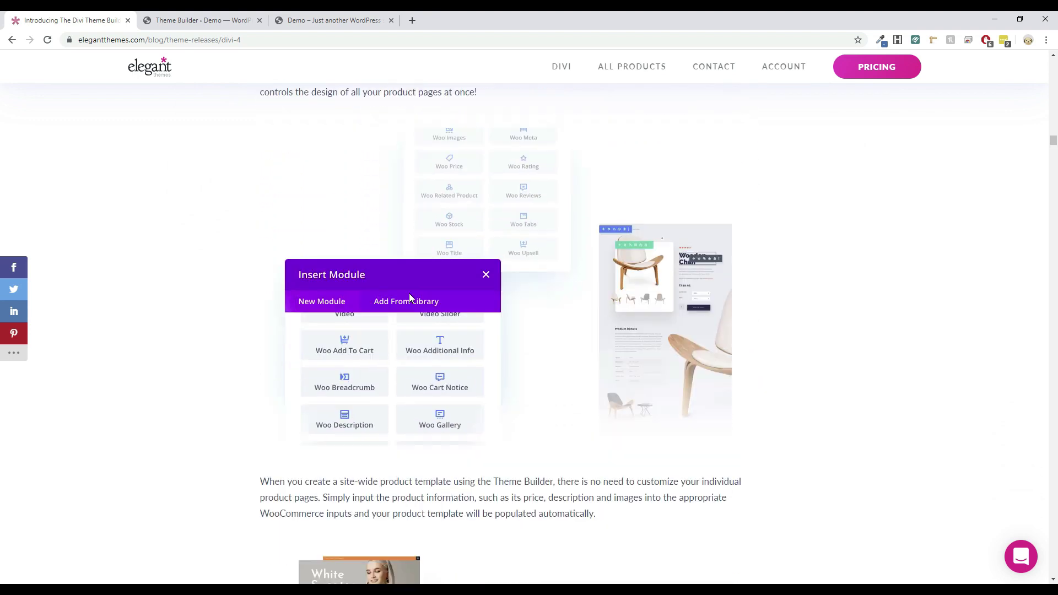
pyautogui.scroll(-10, 411, 298)
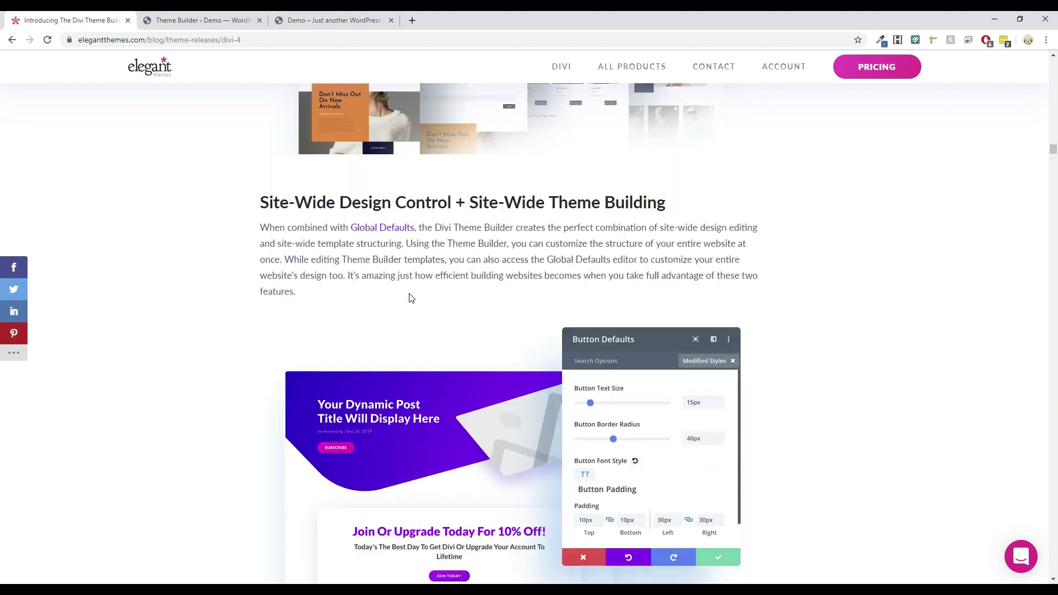
# Go back up through the Divi 4.0 article, looking over the product template and custom header and footer sections again
pyautogui.scroll(3, 409, 296)
pyautogui.scroll(20, 409, 294)
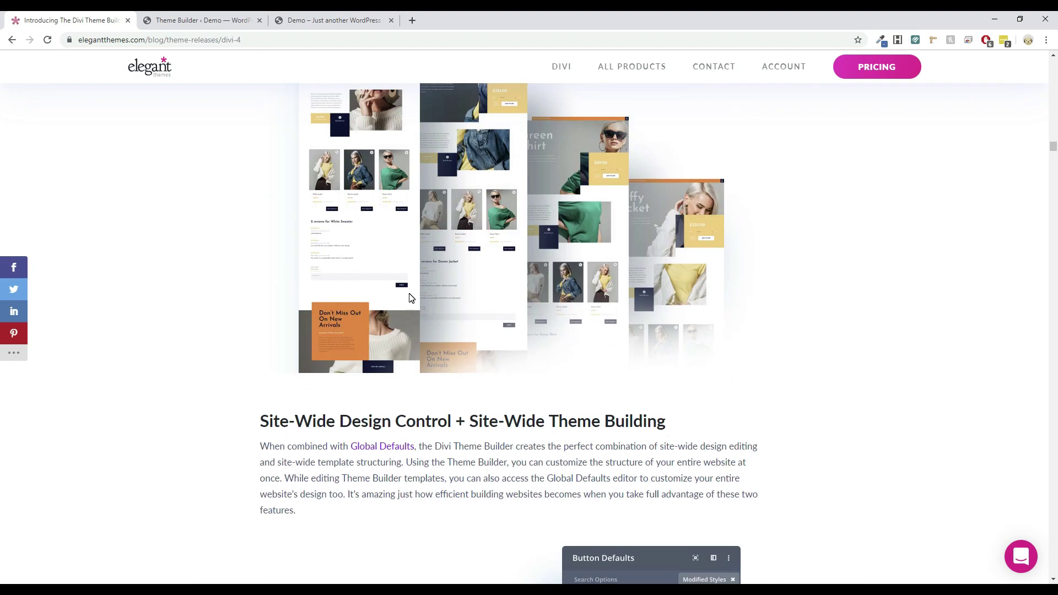
pyautogui.scroll(20, 411, 298)
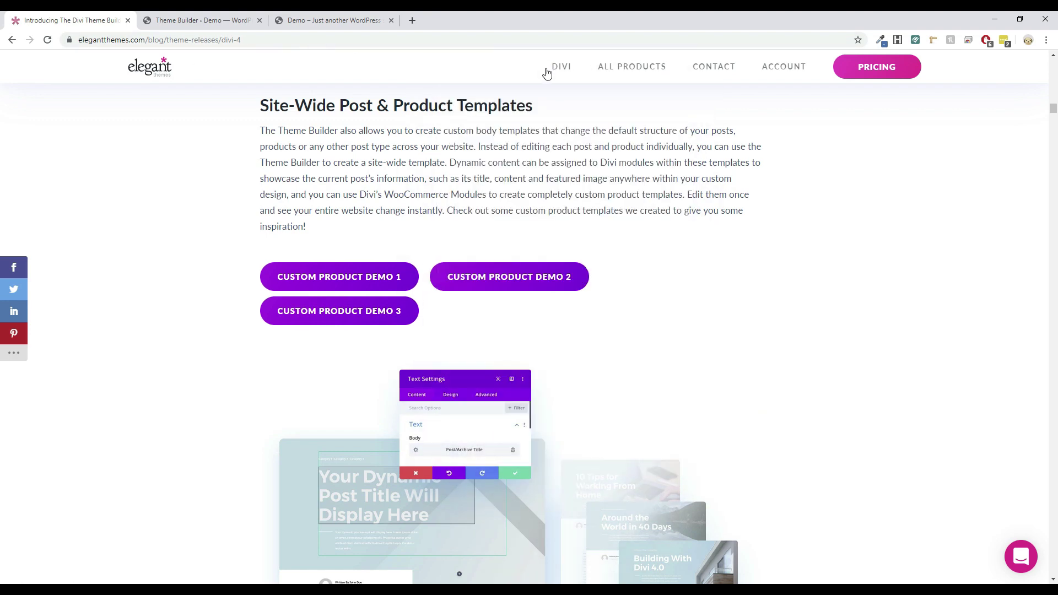
pyautogui.moveTo(737, 67)
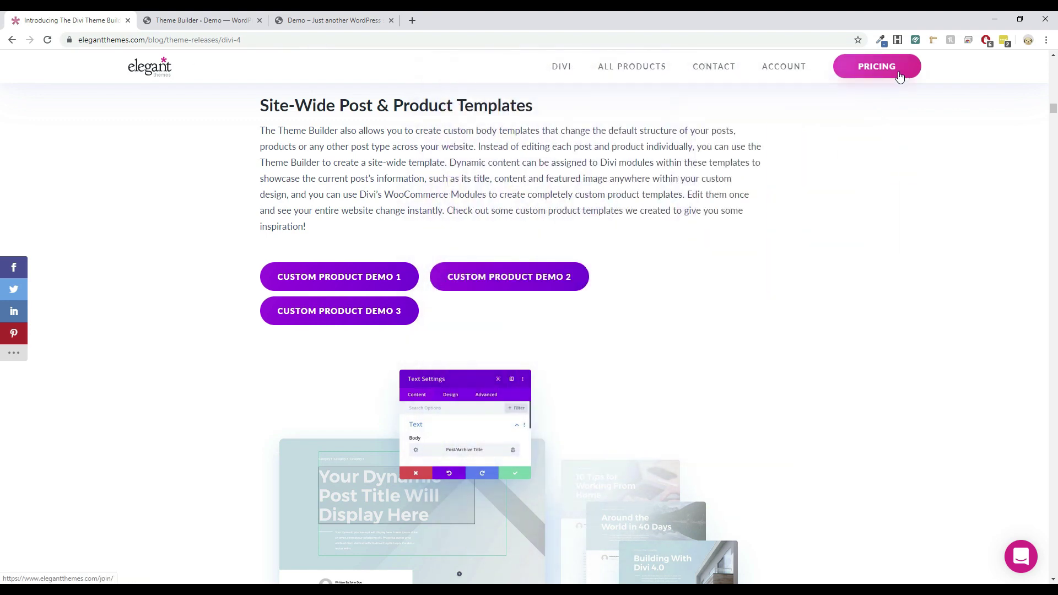
pyautogui.scroll(7, 697, 152)
pyautogui.scroll(20, 697, 151)
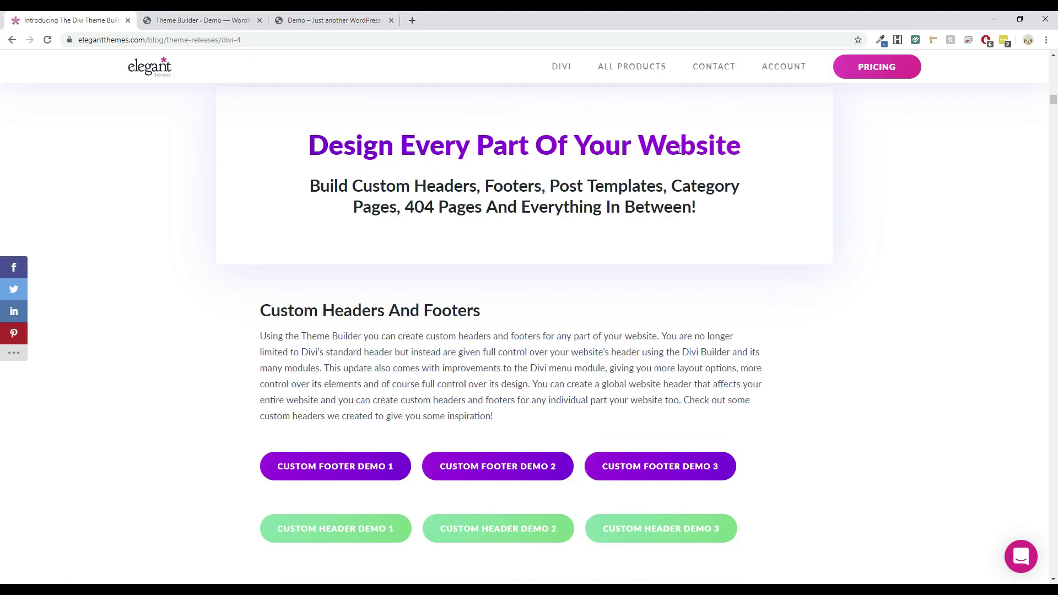
pyautogui.scroll(20, 688, 159)
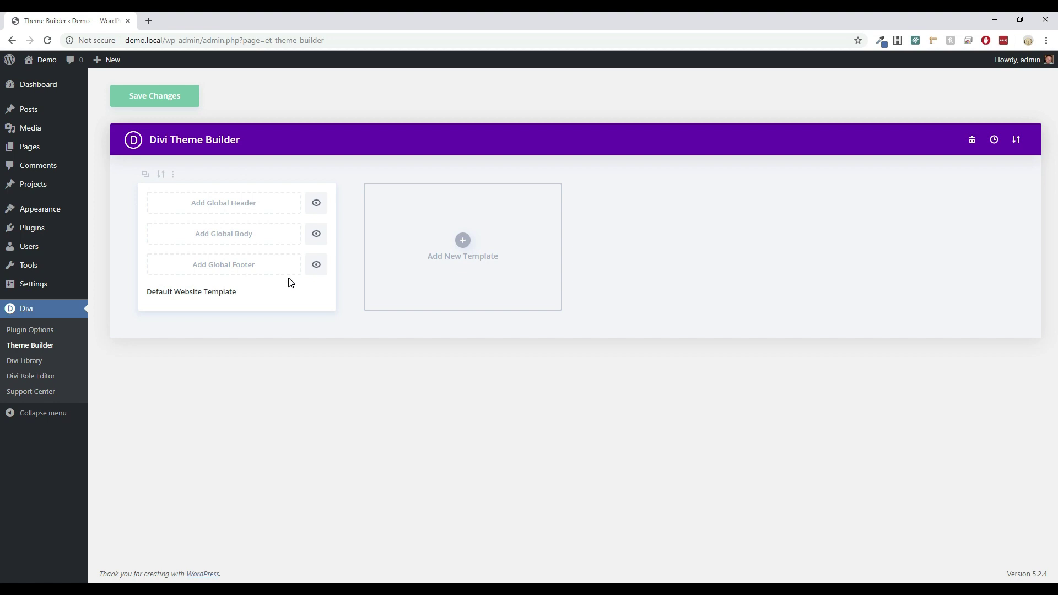
# Create a new Theme Builder template that is used on All Pages
pyautogui.click(463, 241)
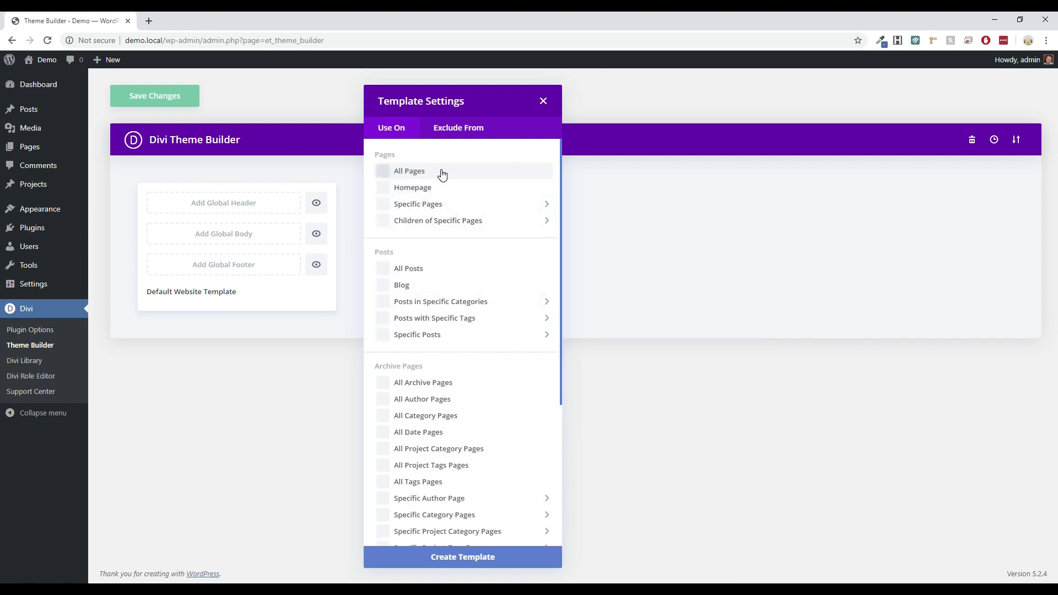
pyautogui.click(389, 176)
pyautogui.click(459, 558)
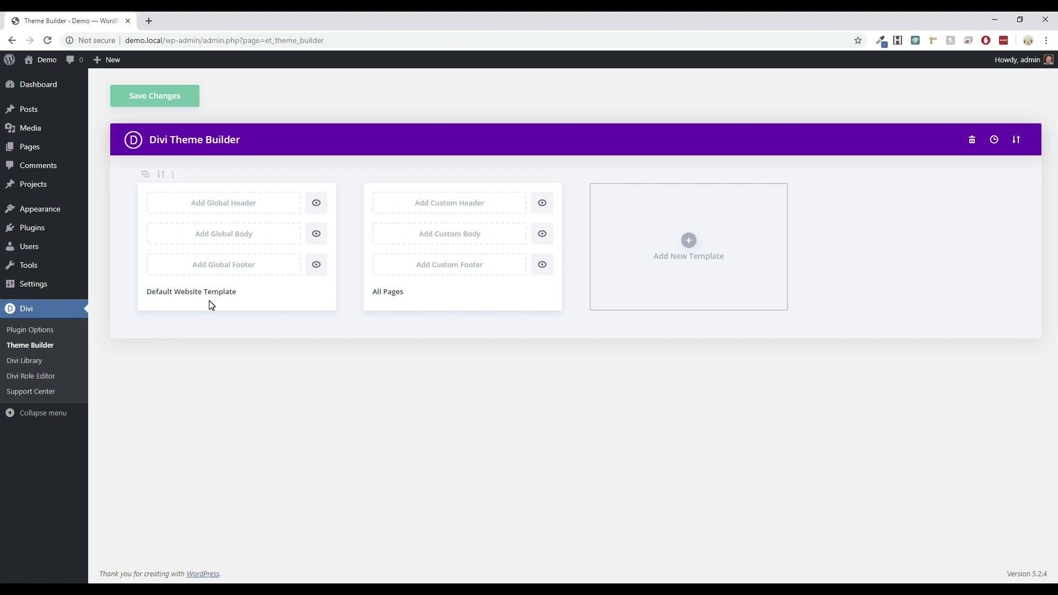
# Review the extra options of the Default Website Template and the assignment settings of the All Pages template without changing them
pyautogui.click(175, 177)
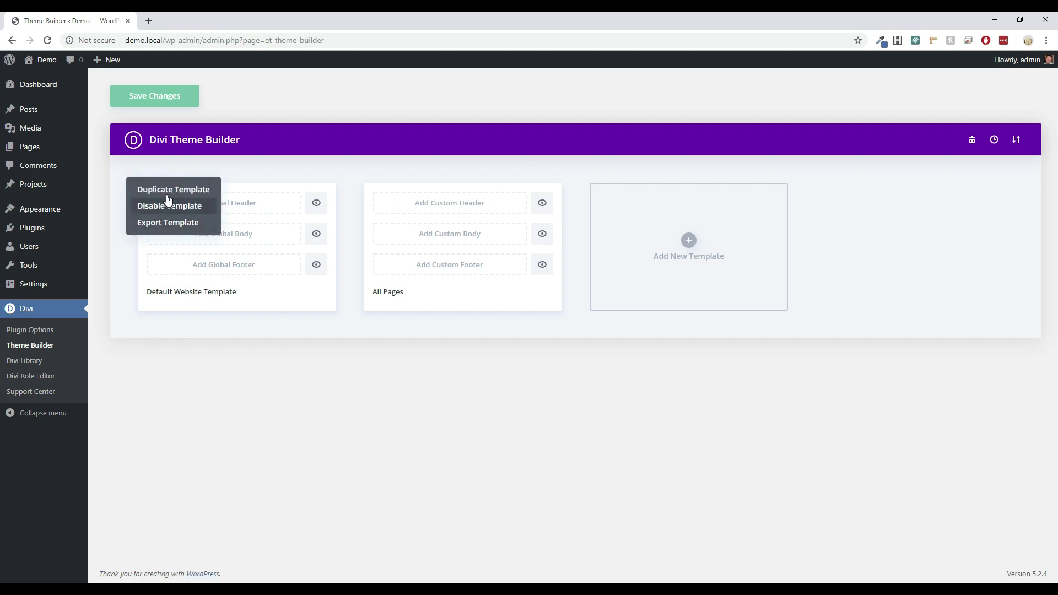
pyautogui.click(297, 170)
pyautogui.moveTo(433, 233)
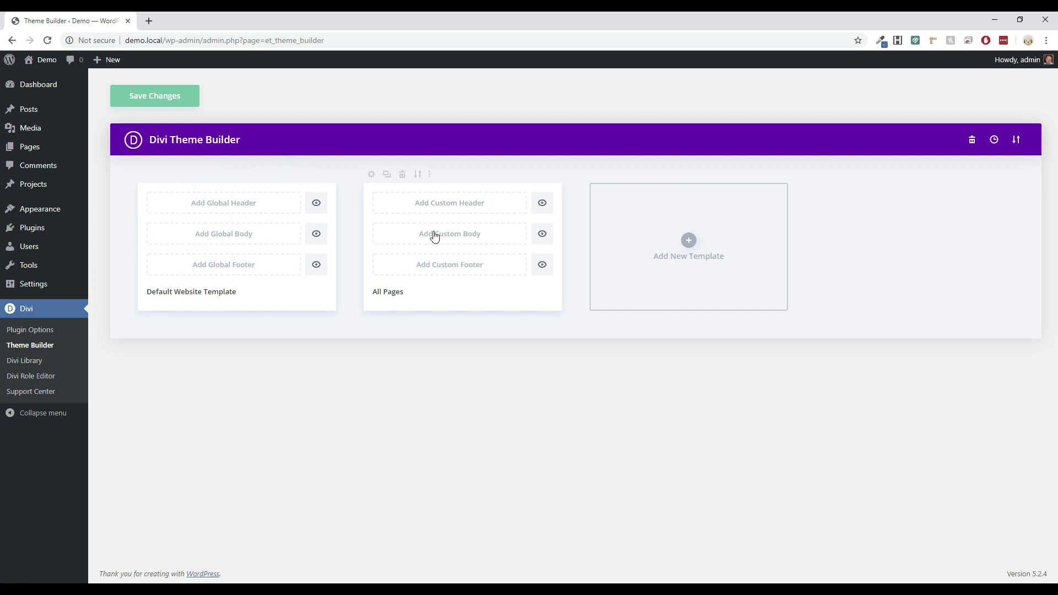
pyautogui.click(372, 175)
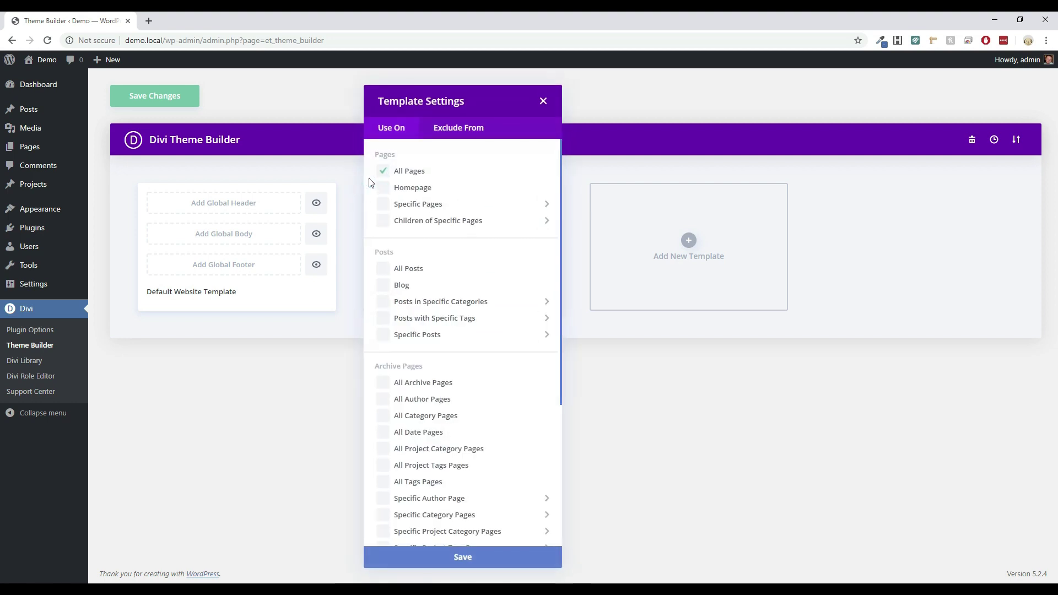
pyautogui.click(544, 101)
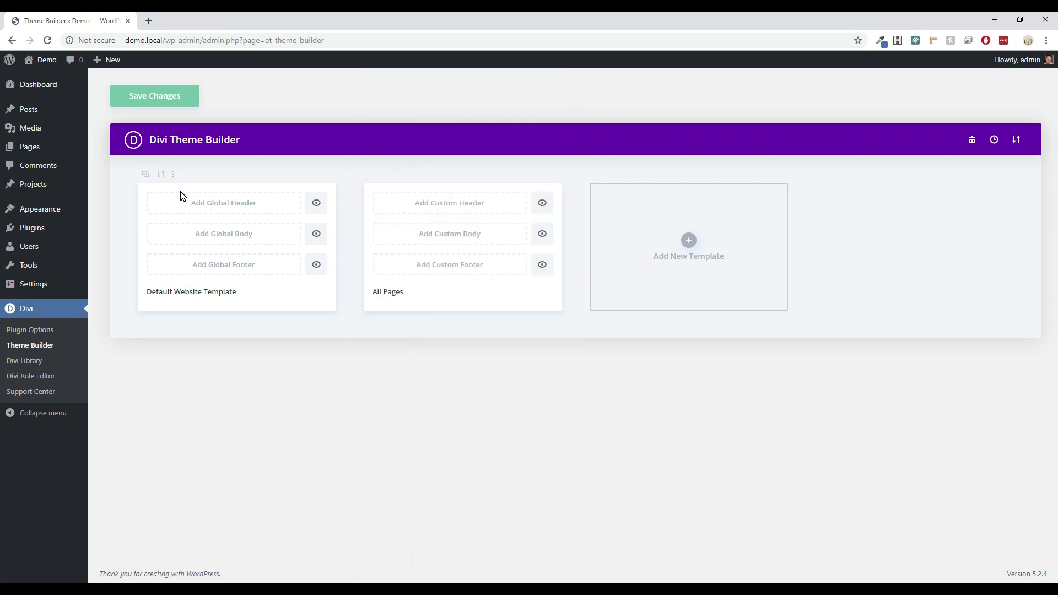
# Start a custom header from scratch for the All Pages template, using a three-column row with a wider middle column
pyautogui.click(468, 207)
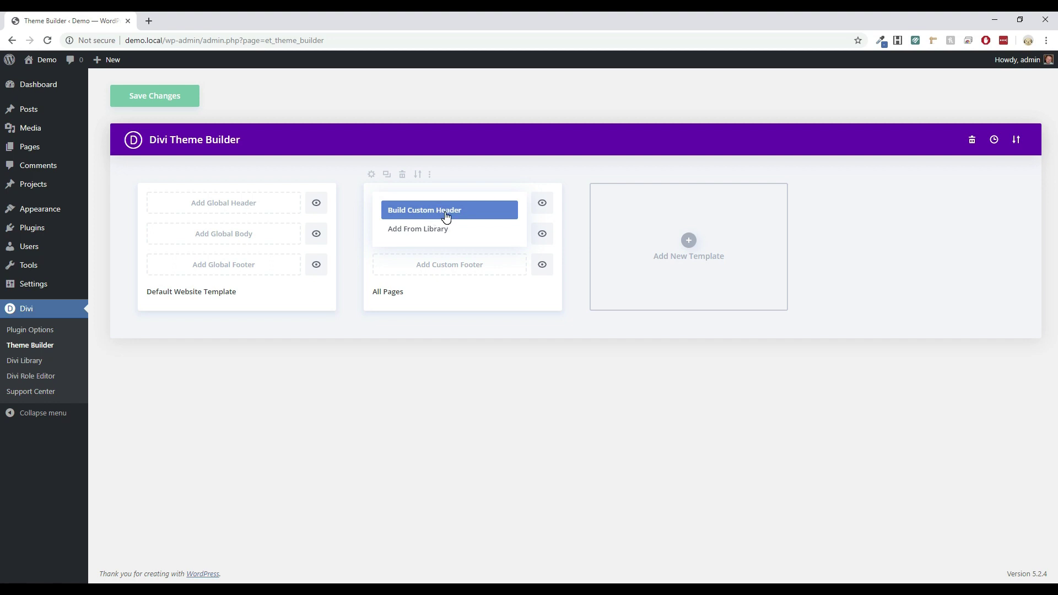
pyautogui.click(447, 216)
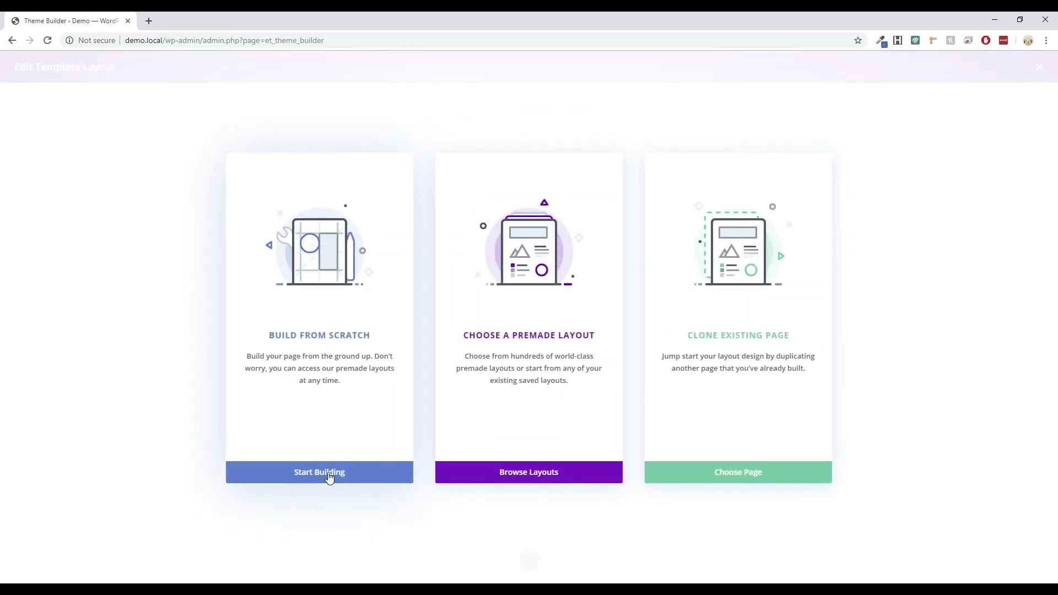
pyautogui.click(329, 475)
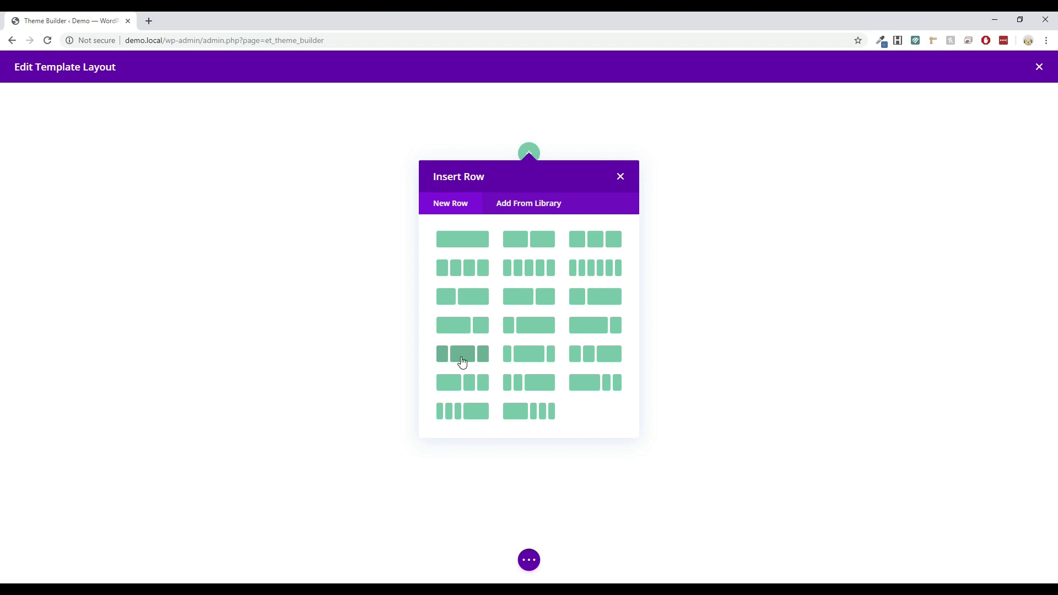
pyautogui.click(463, 358)
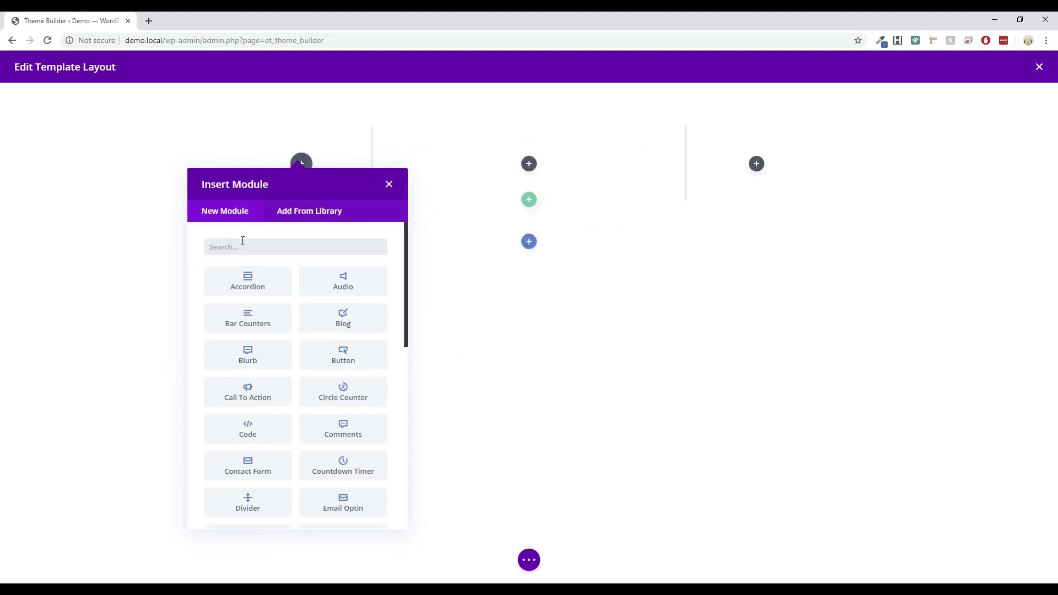
# Add an Image module showing the behemoth_creative.png logo to the row's first column and save it
pyautogui.write('image')
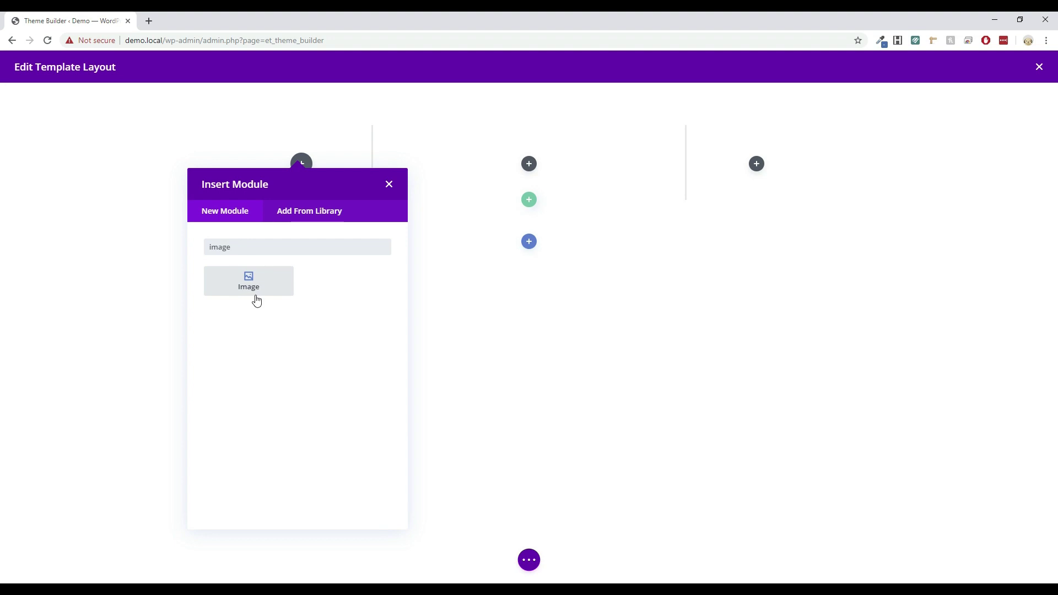
pyautogui.click(254, 291)
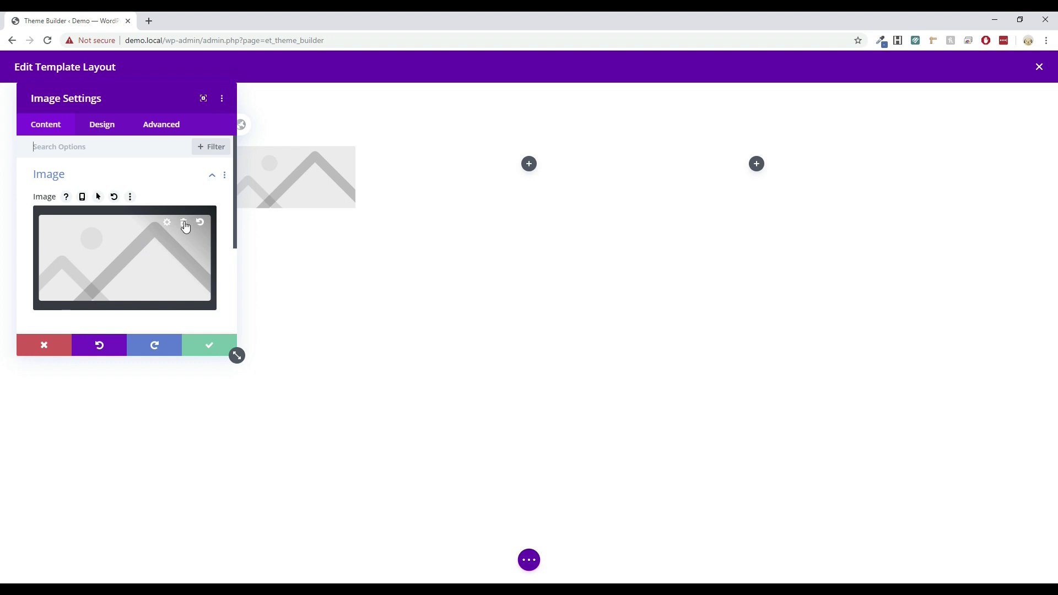
pyautogui.click(185, 227)
pyautogui.click(121, 252)
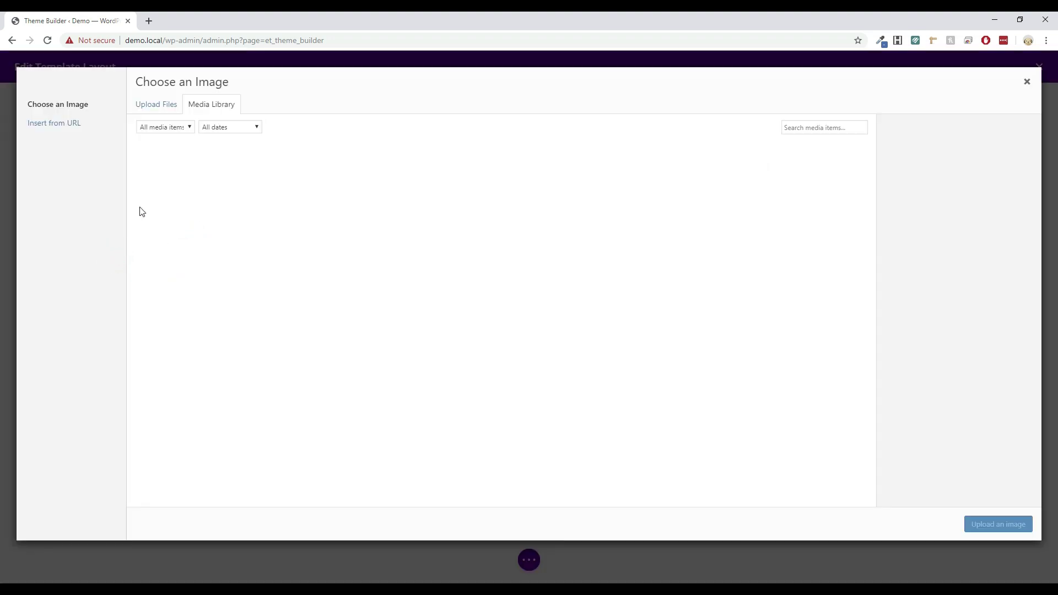
pyautogui.click(203, 175)
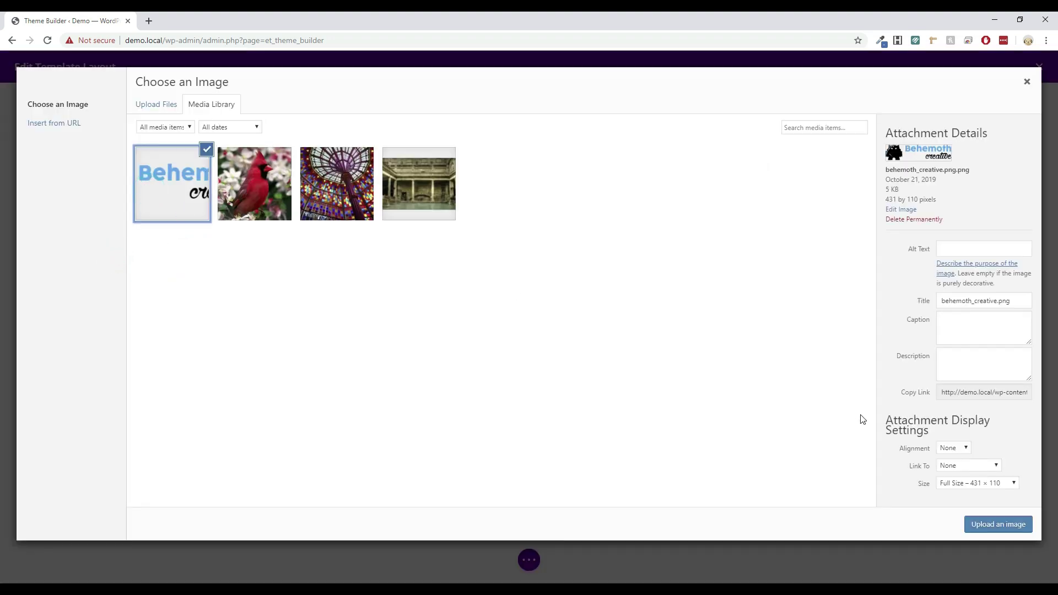
pyautogui.click(1016, 528)
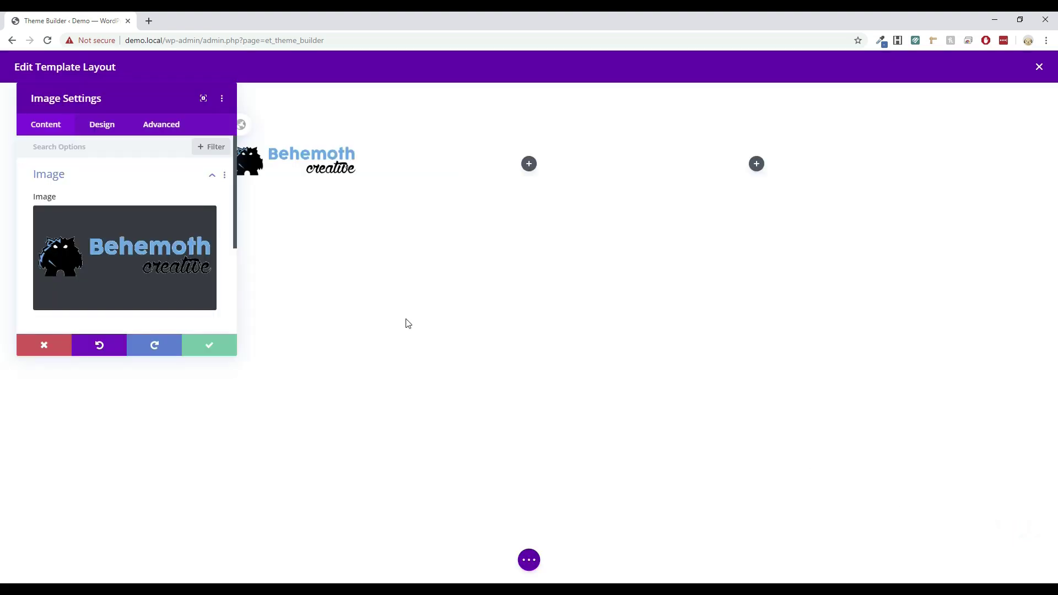
pyautogui.click(222, 349)
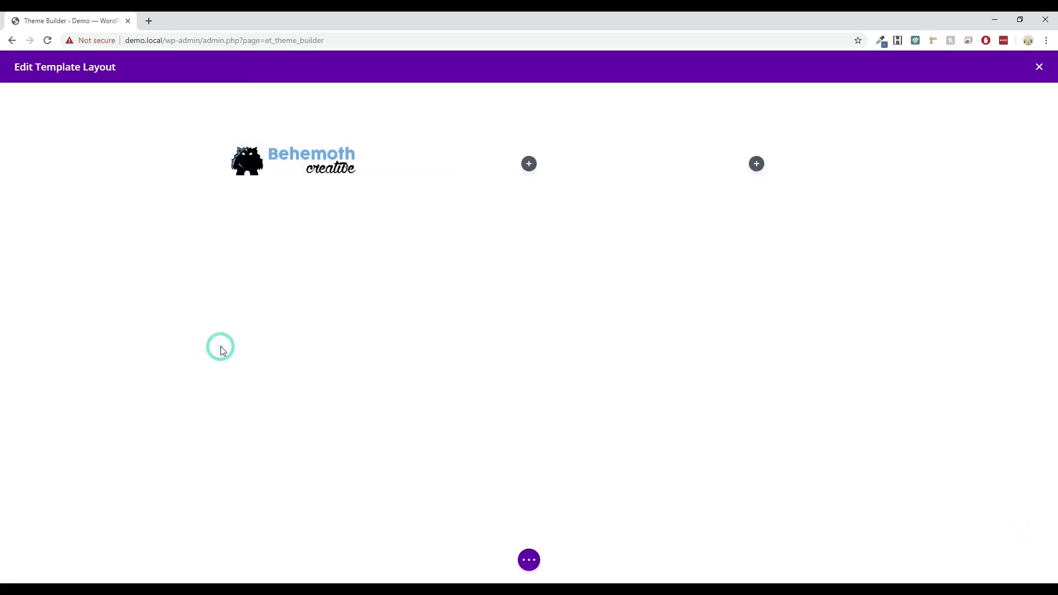
# Insert a Menu module into the wide middle column of the header row
pyautogui.click(529, 164)
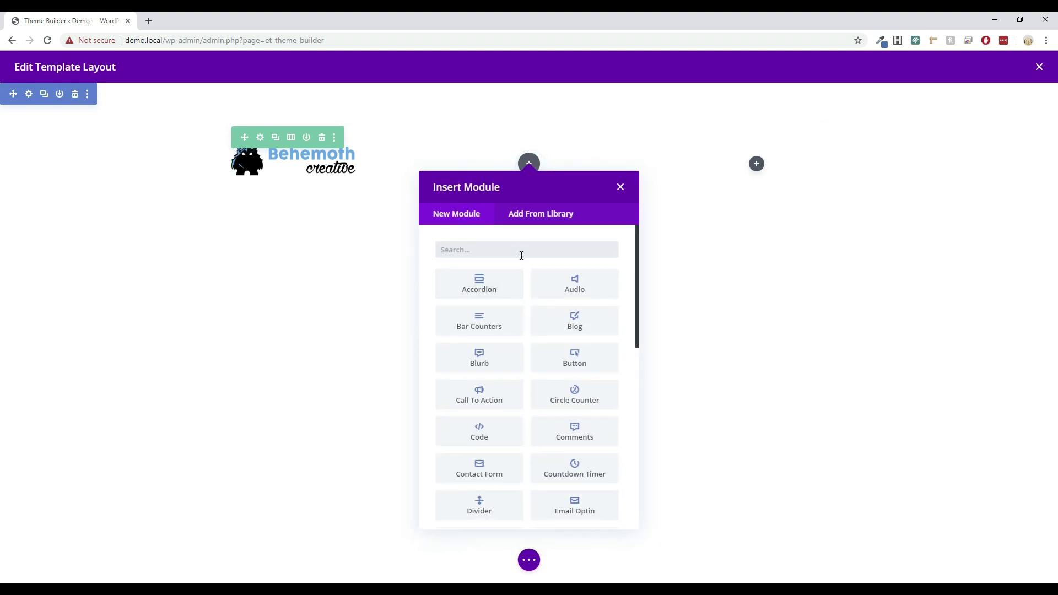
pyautogui.write('menu')
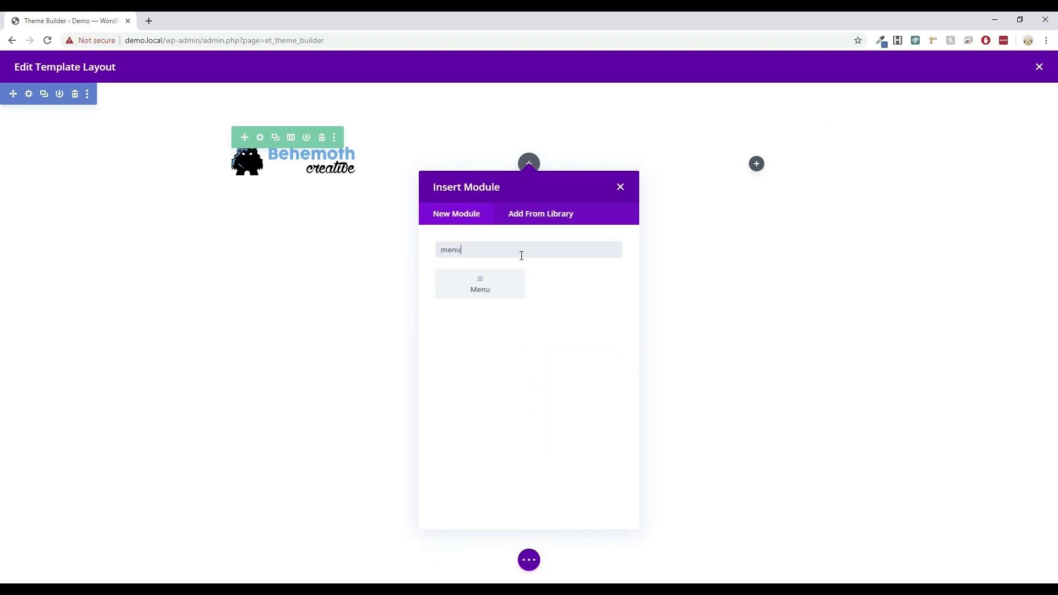
pyautogui.click(480, 284)
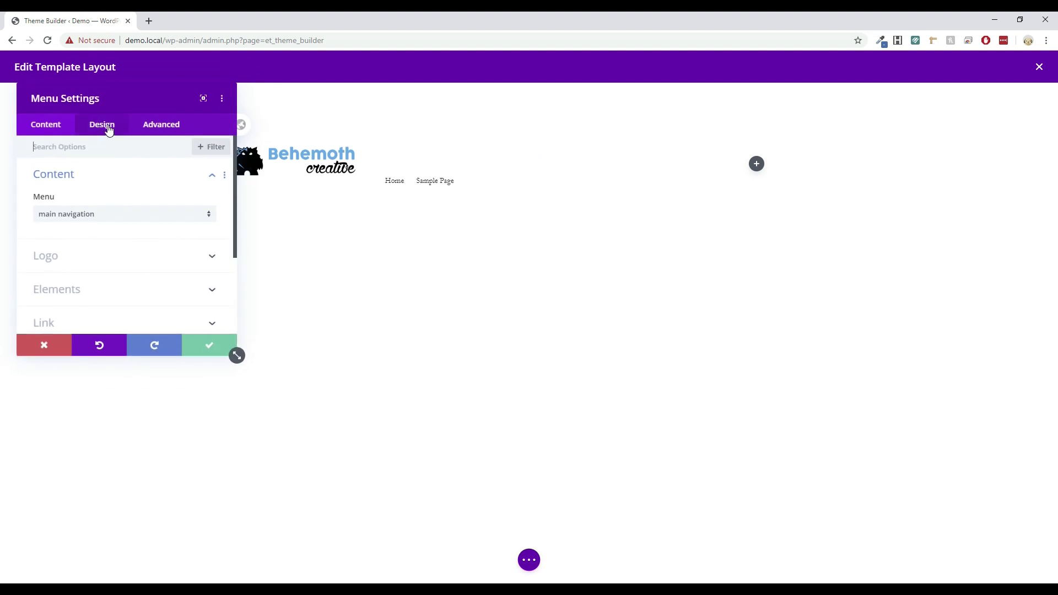
# Set the header menu's font to Open Sans, increase its text size, and save the module
pyautogui.click(109, 126)
pyautogui.click(72, 208)
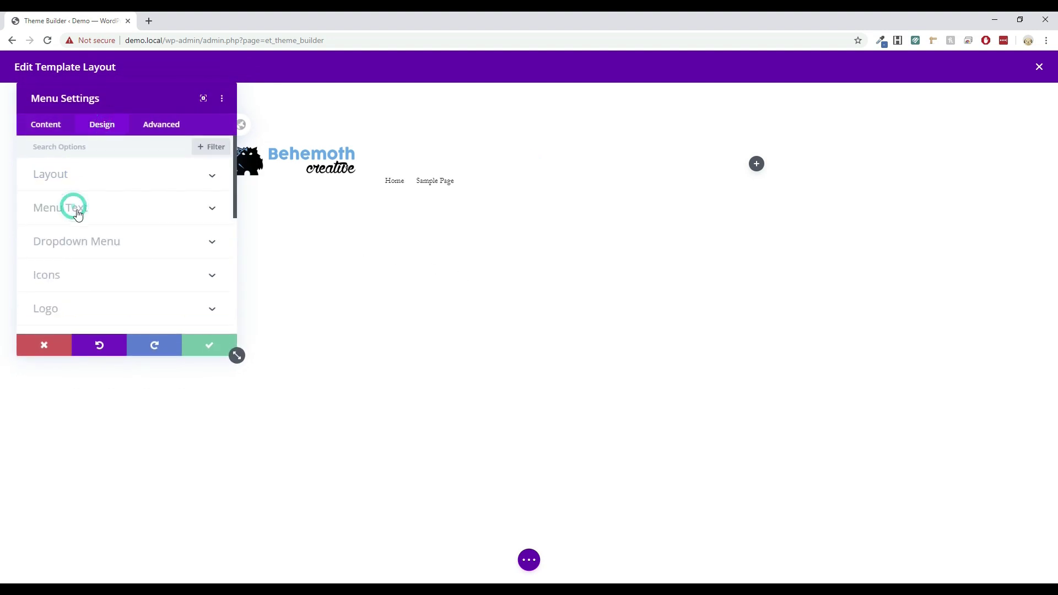
pyautogui.scroll(-2, 111, 249)
pyautogui.click(99, 199)
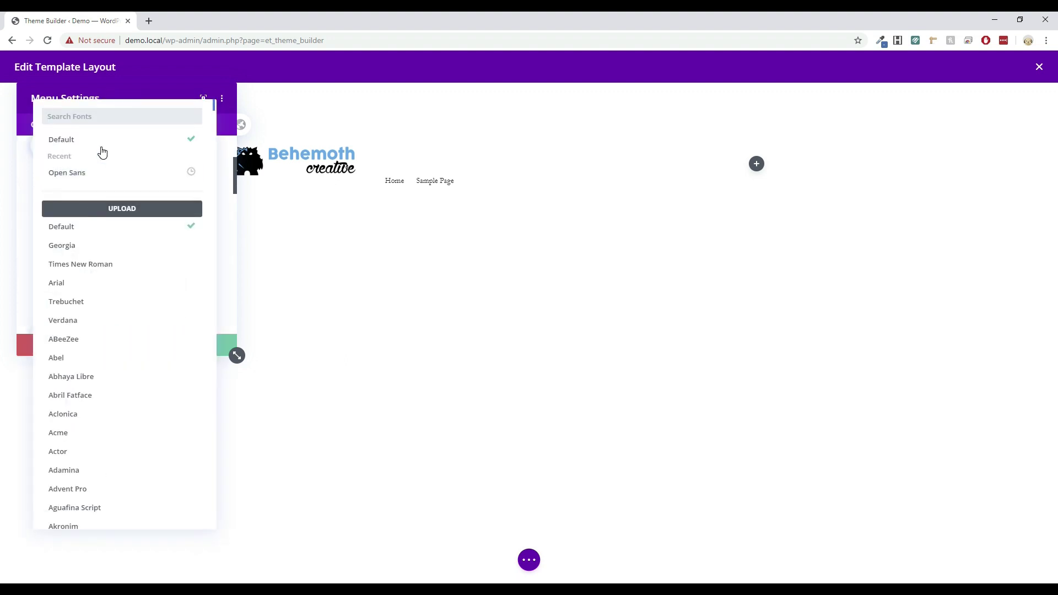
pyautogui.click(76, 172)
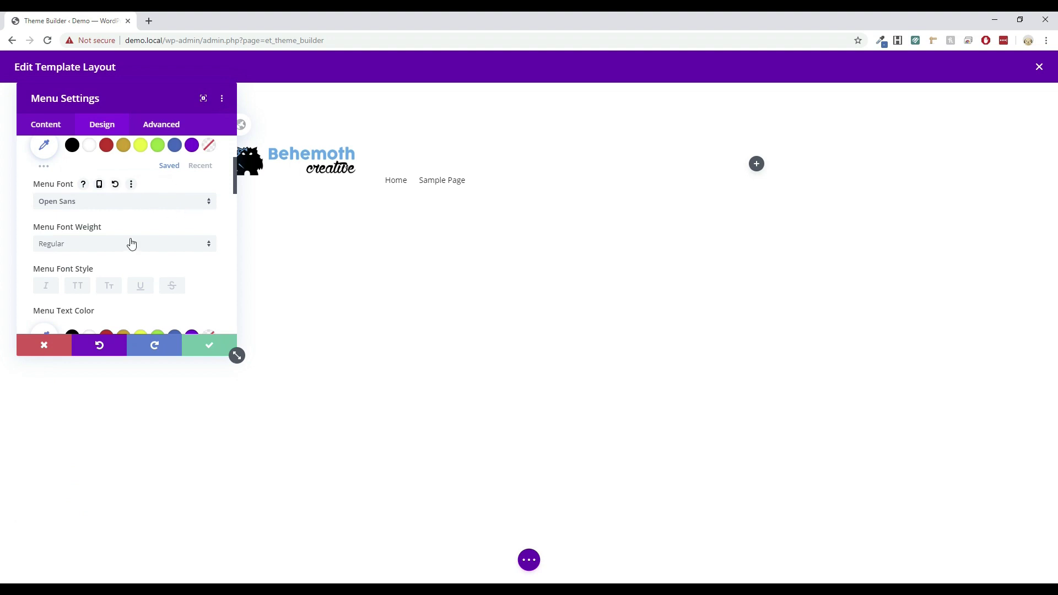
pyautogui.scroll(-3, 50, 261)
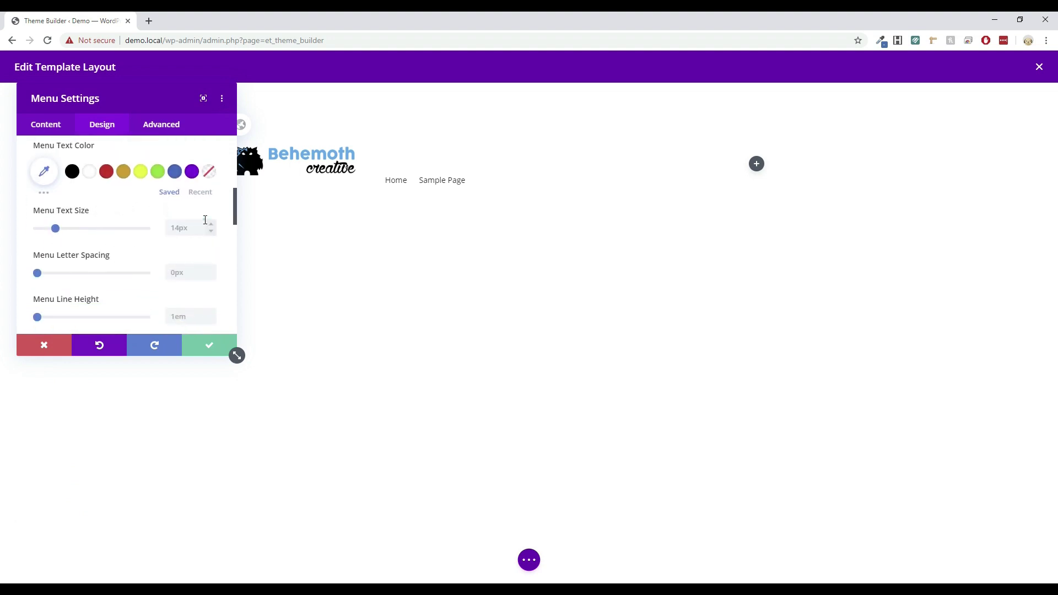
pyautogui.click(203, 226)
pyautogui.press('Return')
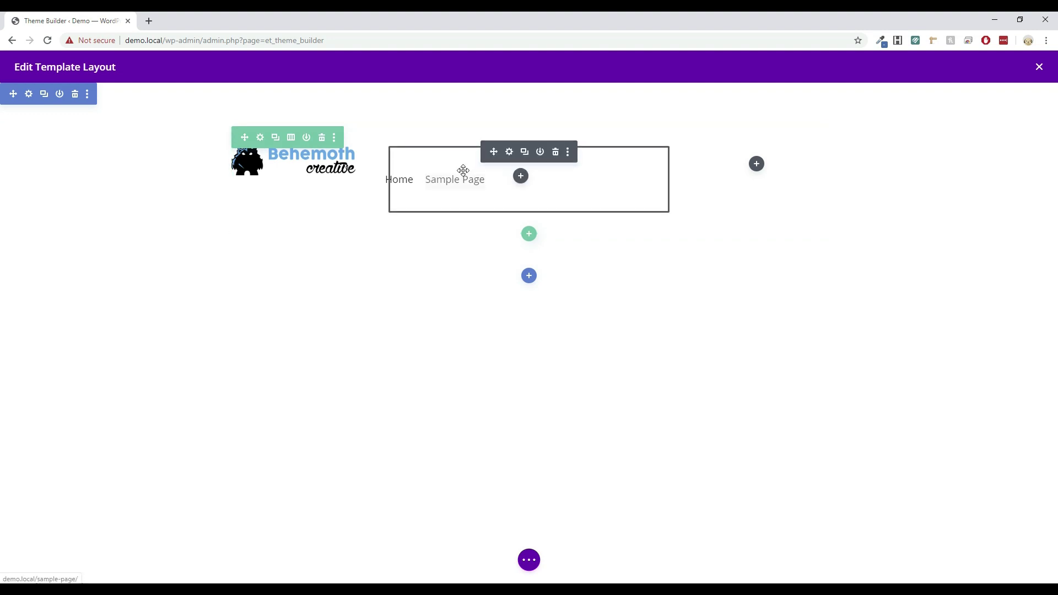
# Centre the text alignment of the header menu in the middle column
pyautogui.click(507, 146)
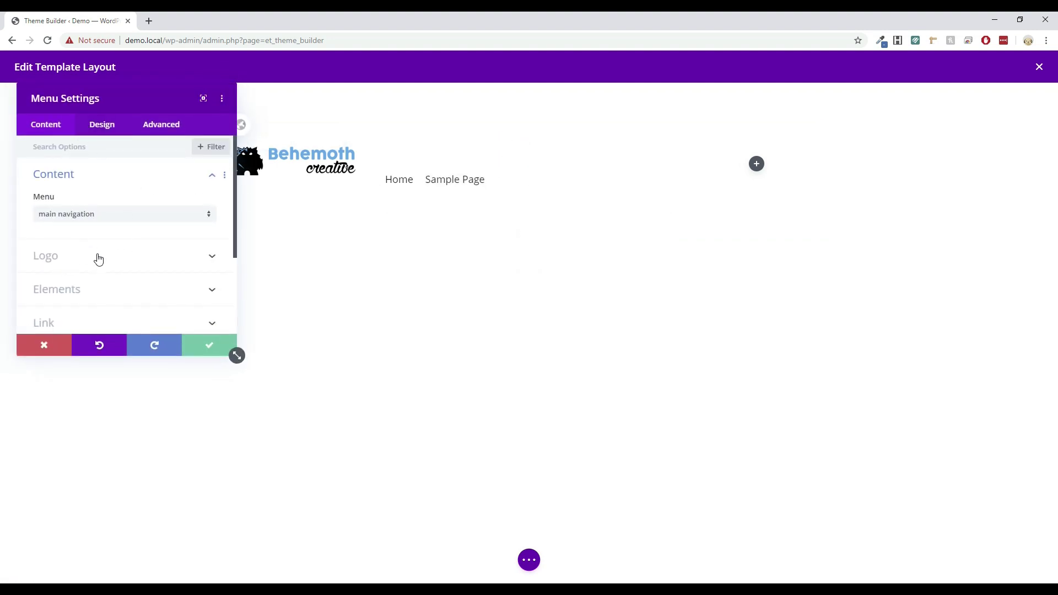
pyautogui.scroll(-2, 99, 246)
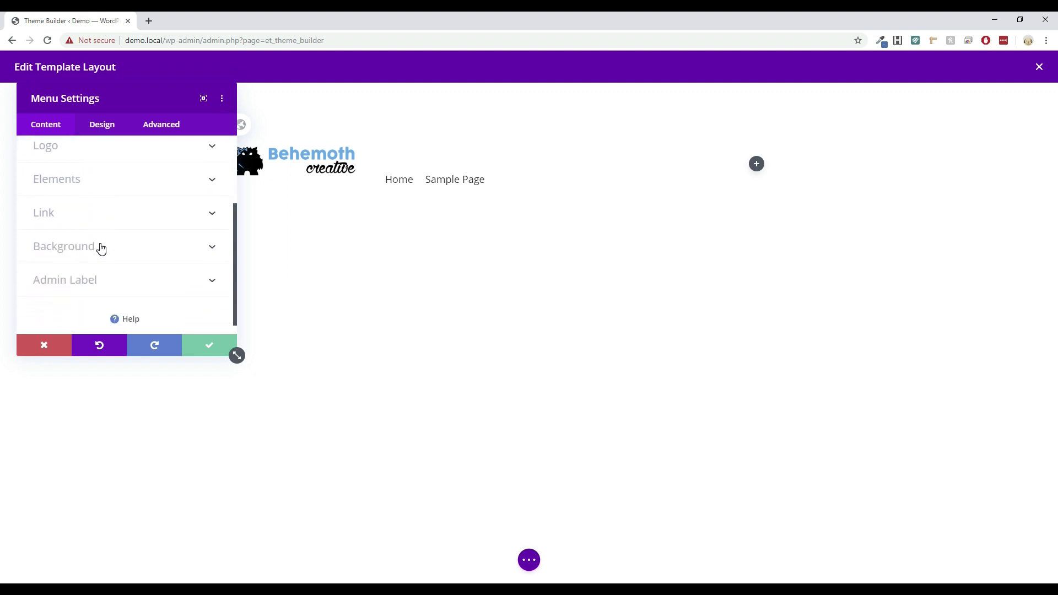
pyautogui.scroll(2, 101, 242)
pyautogui.click(102, 125)
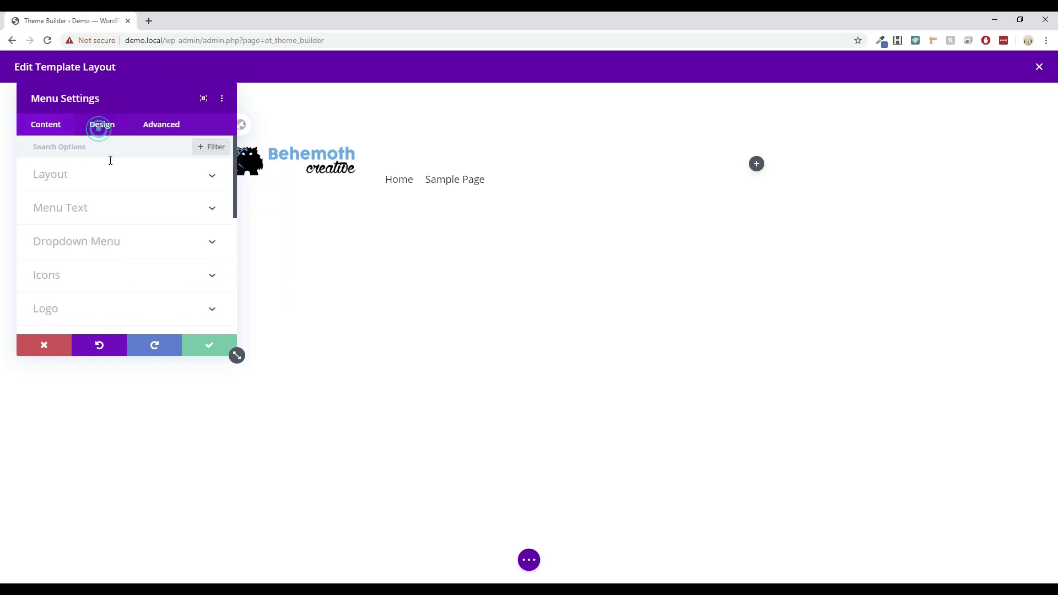
pyautogui.click(85, 208)
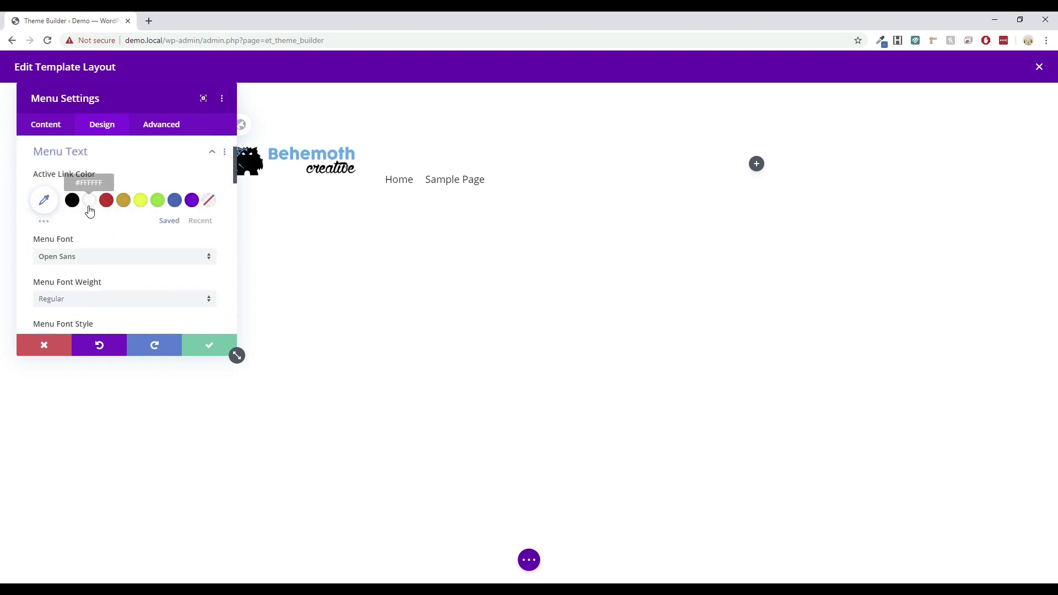
pyautogui.scroll(-3, 107, 245)
pyautogui.scroll(-5, 102, 248)
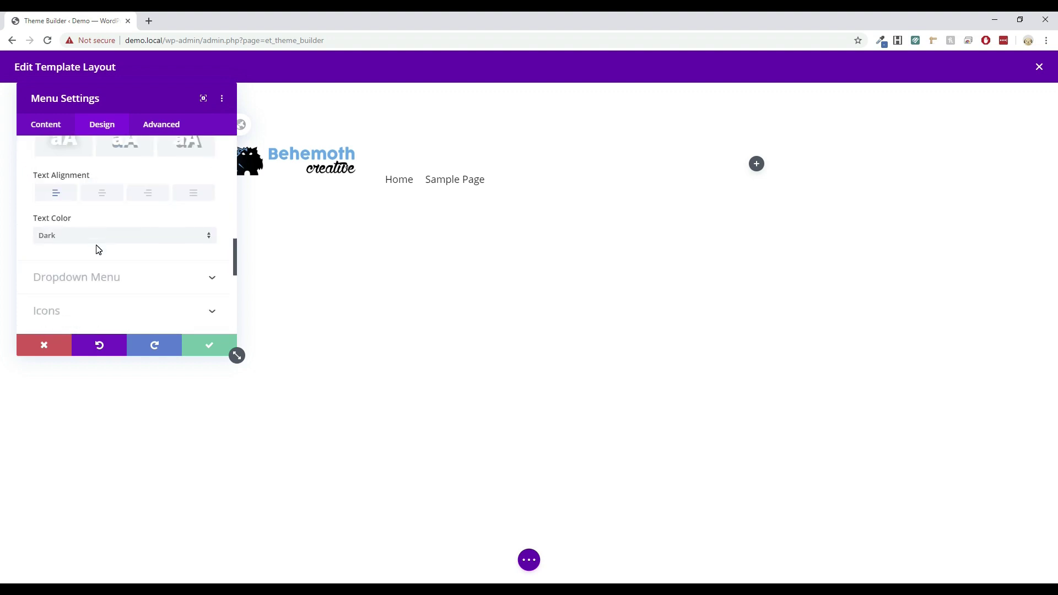
pyautogui.click(103, 197)
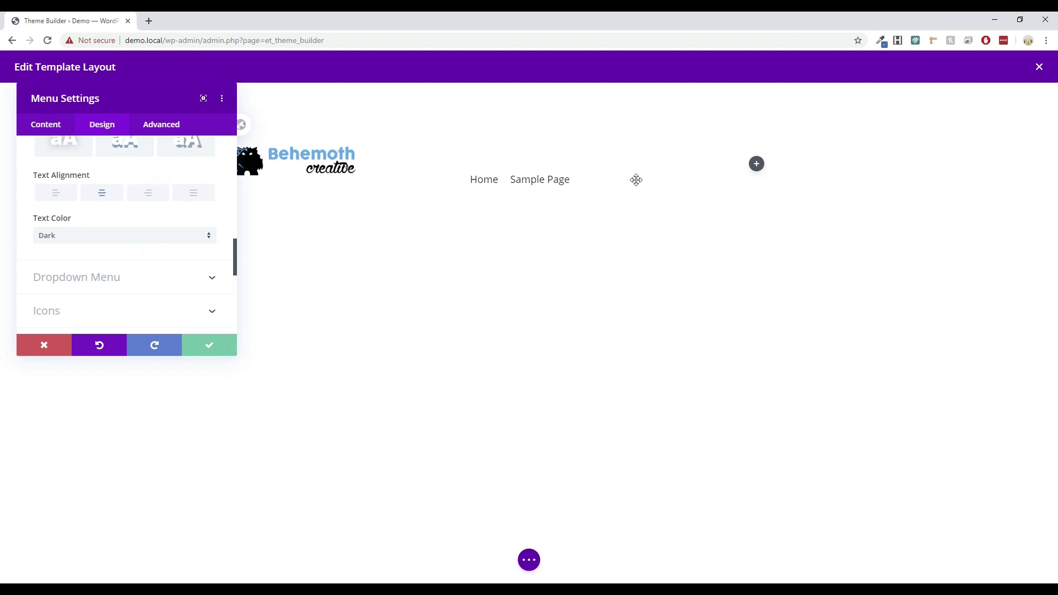
# Insert a Button module into the third column of the header row
pyautogui.click(757, 164)
pyautogui.write('button')
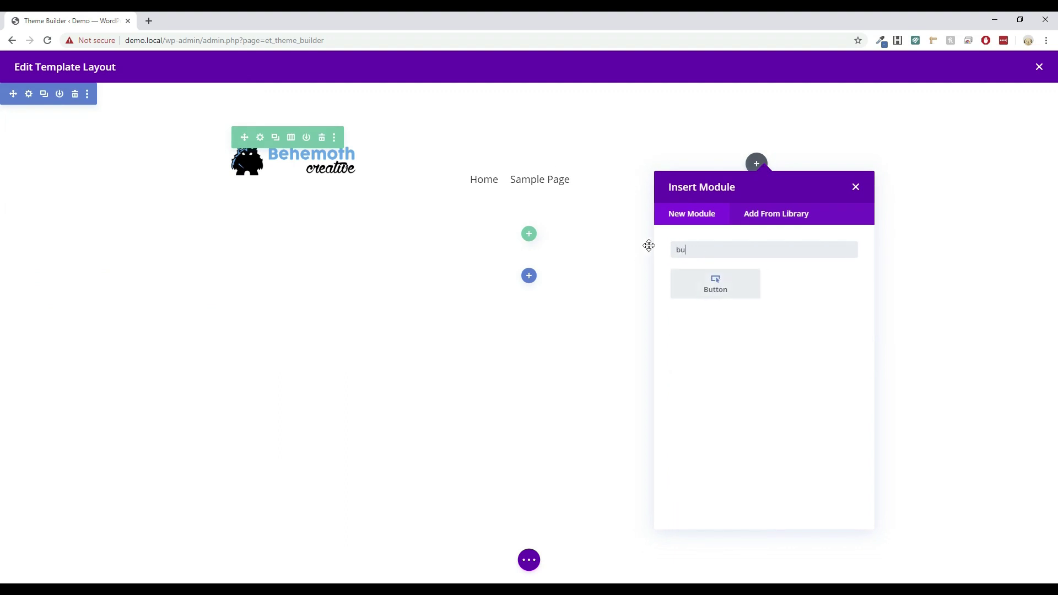
pyautogui.click(700, 290)
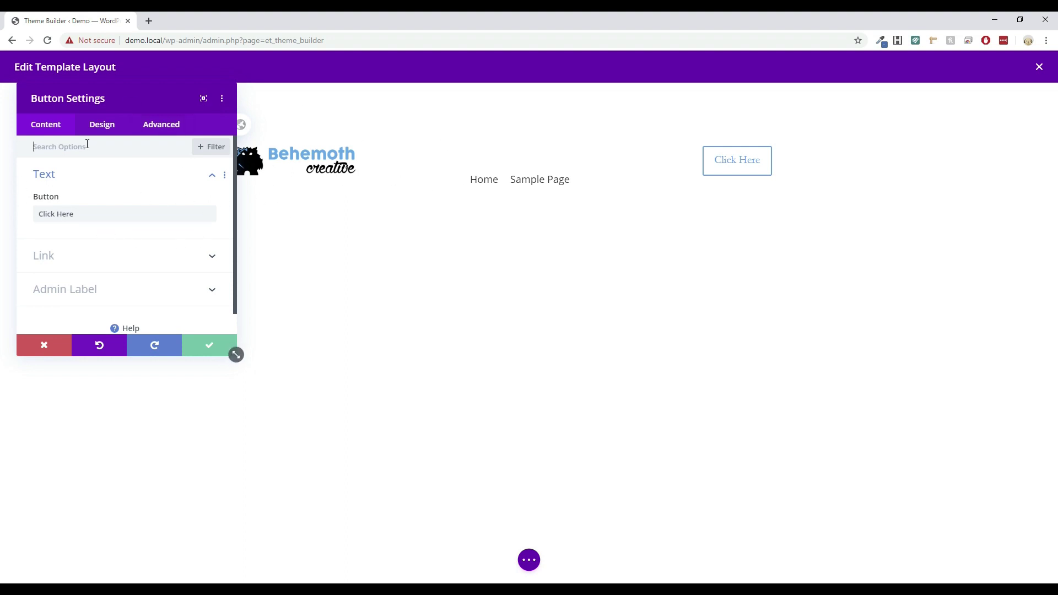
# Look through the button's design options for alignment, text and button style, and check its content text settings
pyautogui.click(107, 130)
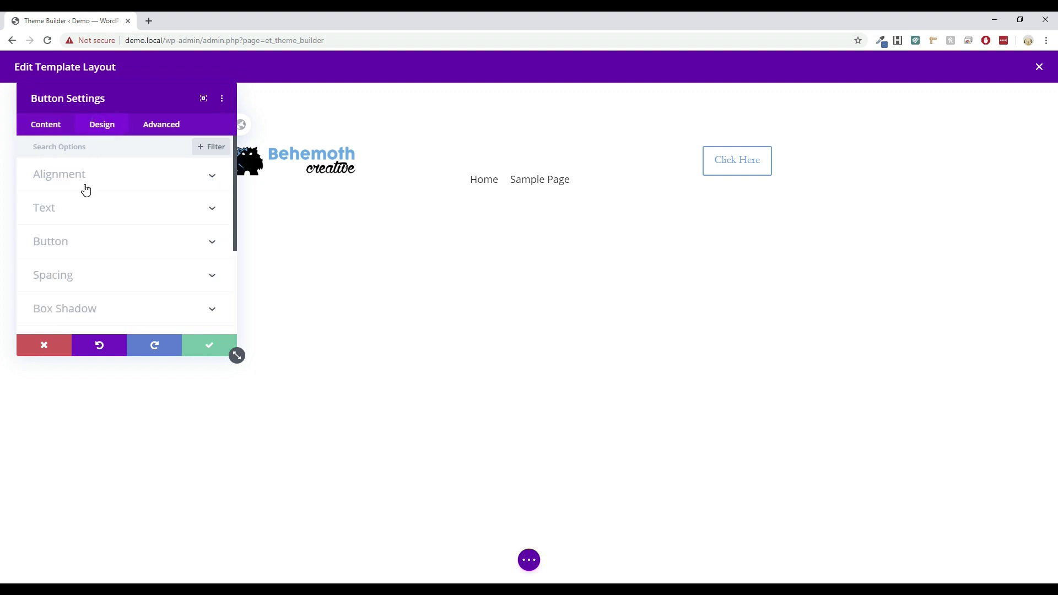
pyautogui.click(73, 249)
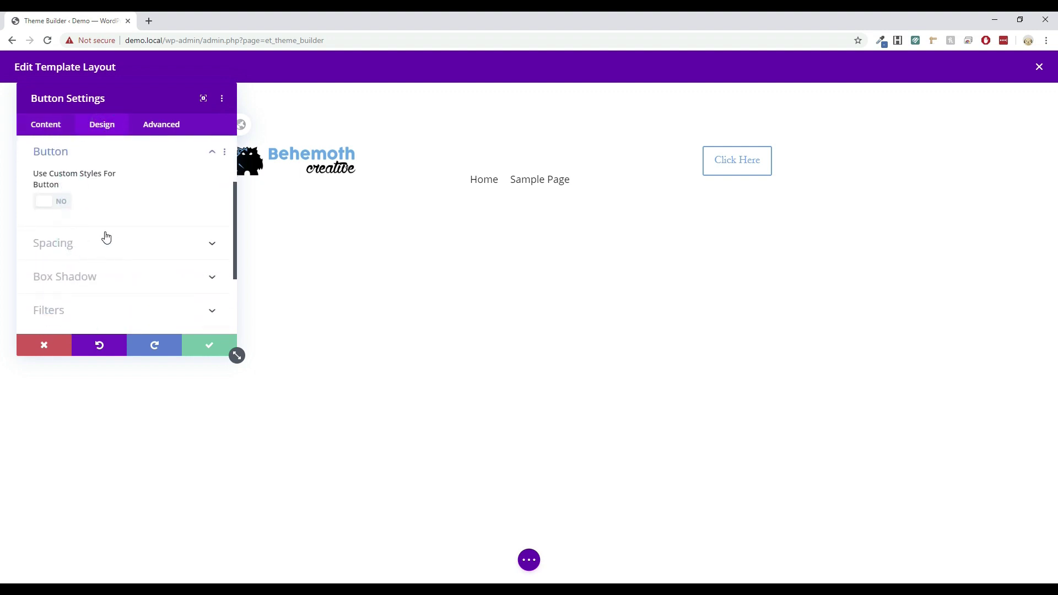
pyautogui.scroll(-3, 89, 292)
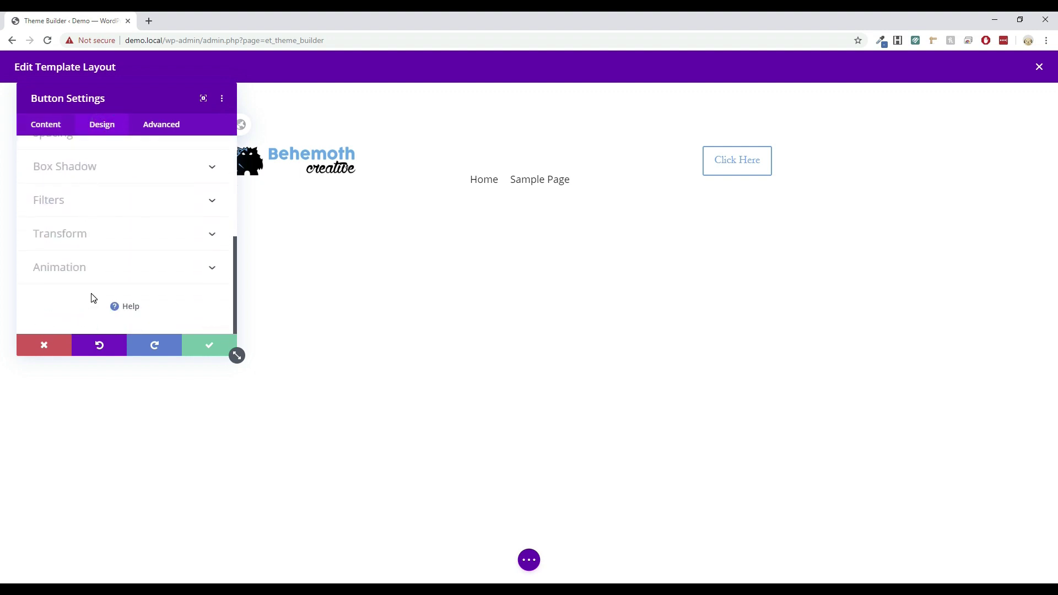
pyautogui.scroll(3, 89, 293)
pyautogui.scroll(1, 90, 285)
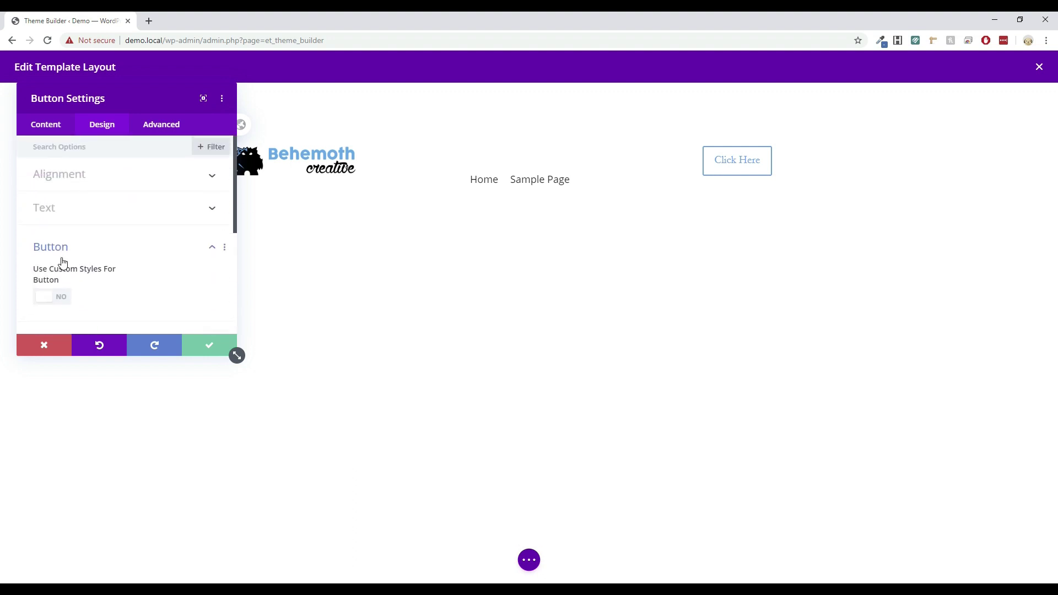
pyautogui.click(60, 215)
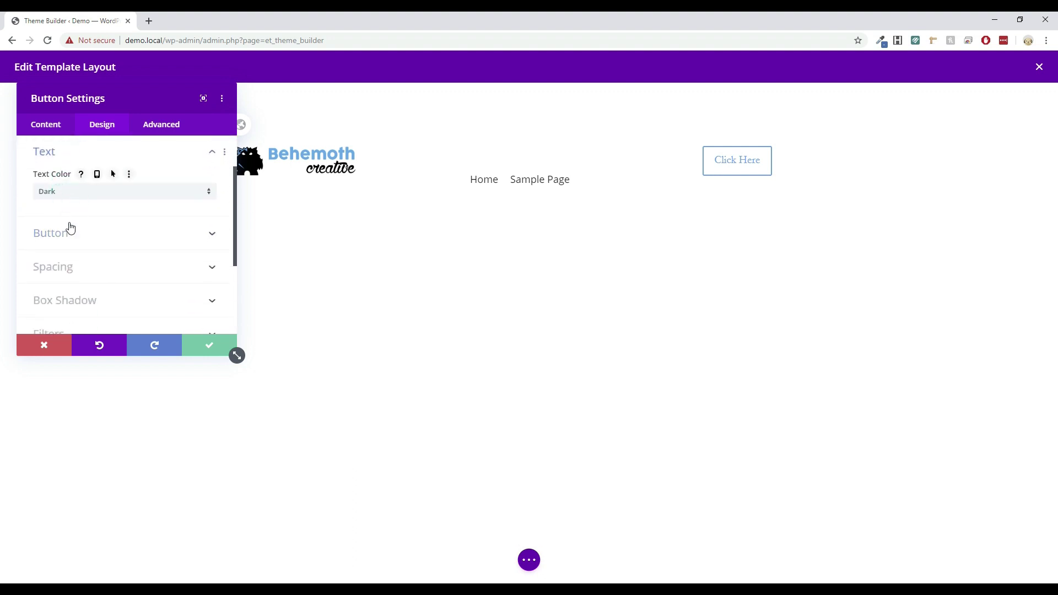
pyautogui.scroll(1, 78, 230)
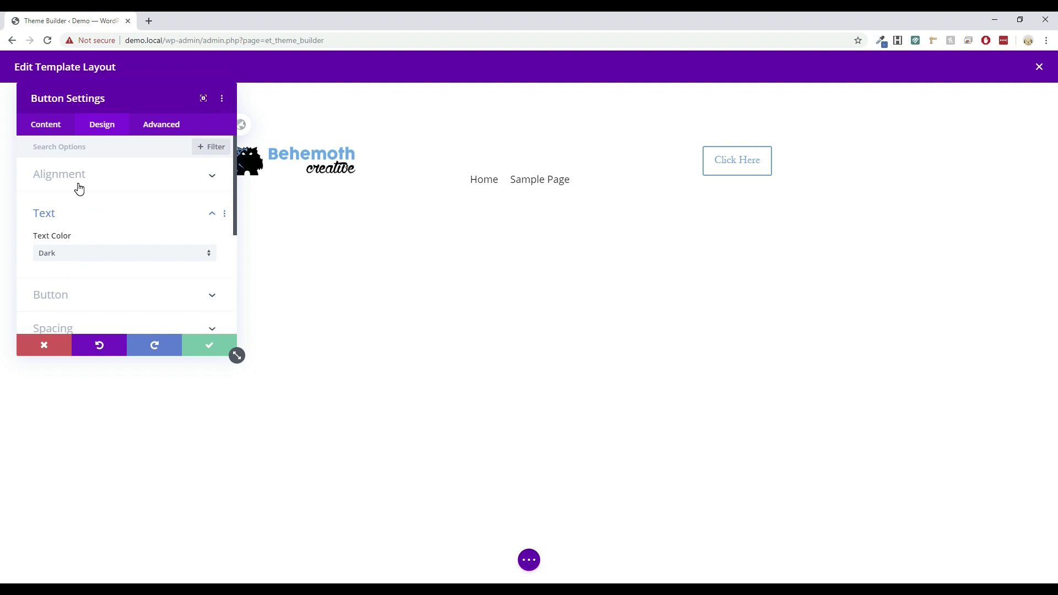
pyautogui.click(79, 188)
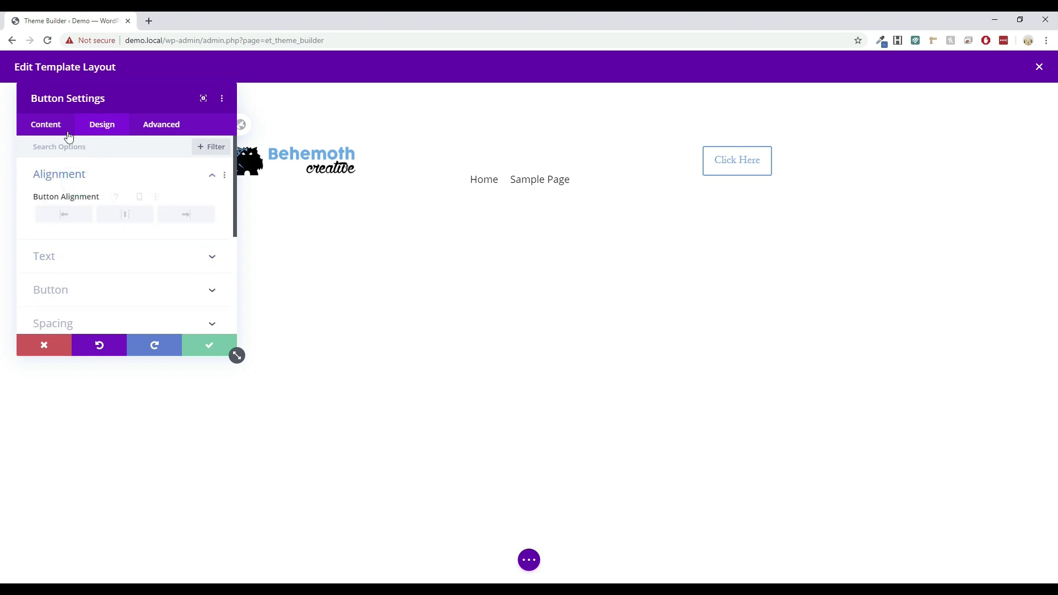
pyautogui.click(51, 125)
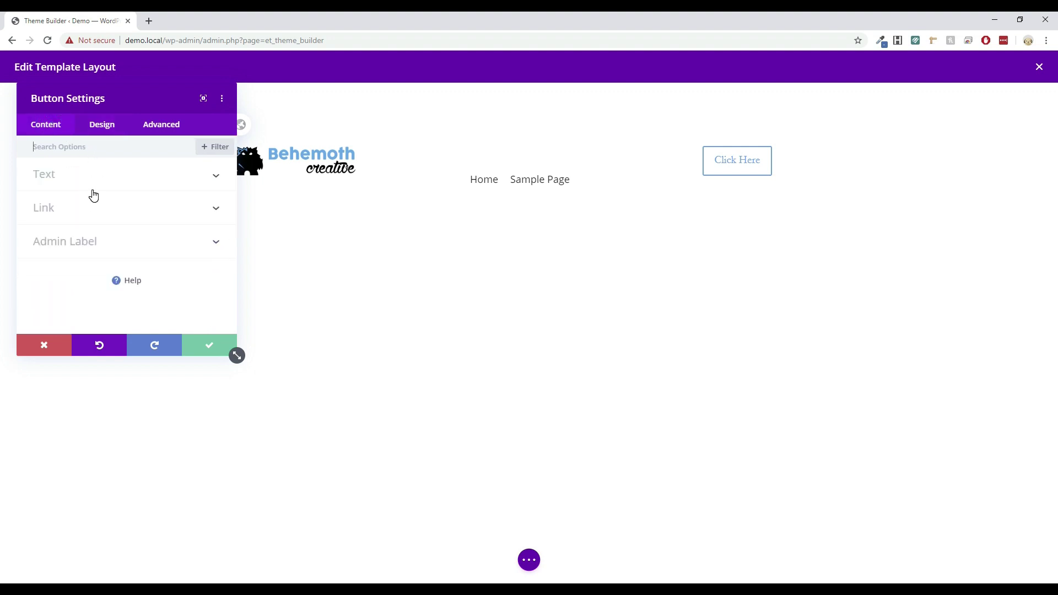
pyautogui.click(91, 182)
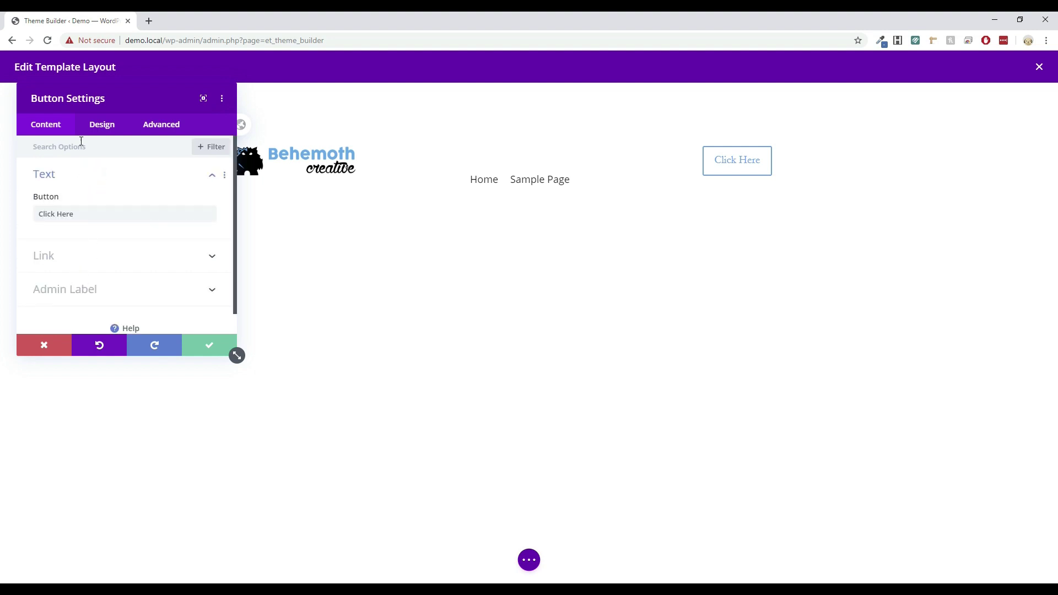
# Look through the button's advanced settings and its design options for transform, filters, box shadow and spacing
pyautogui.click(108, 124)
pyautogui.click(173, 124)
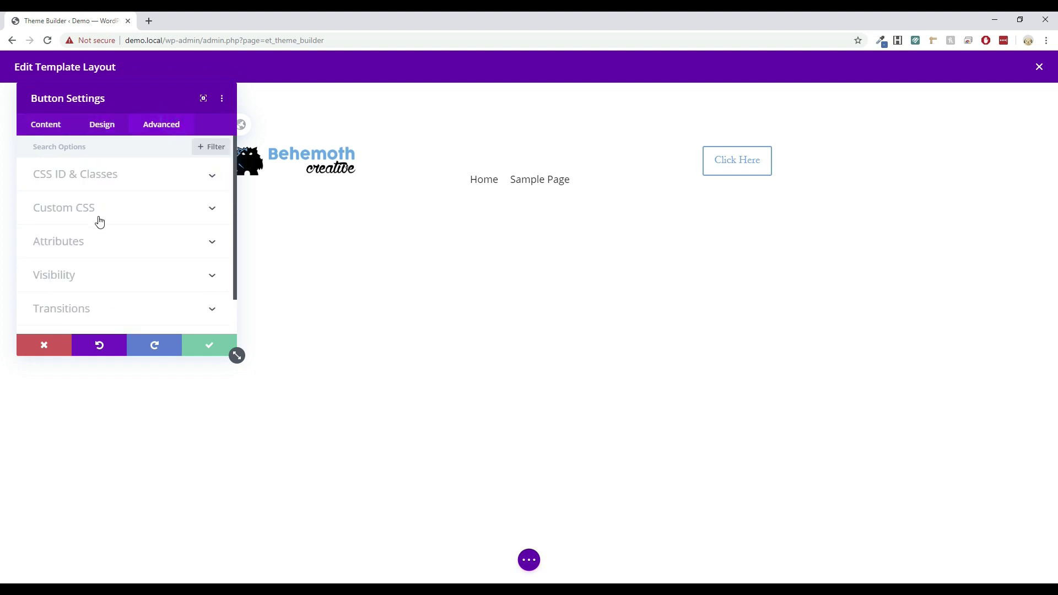
pyautogui.scroll(-2, 94, 237)
pyautogui.scroll(2, 87, 248)
pyautogui.click(91, 124)
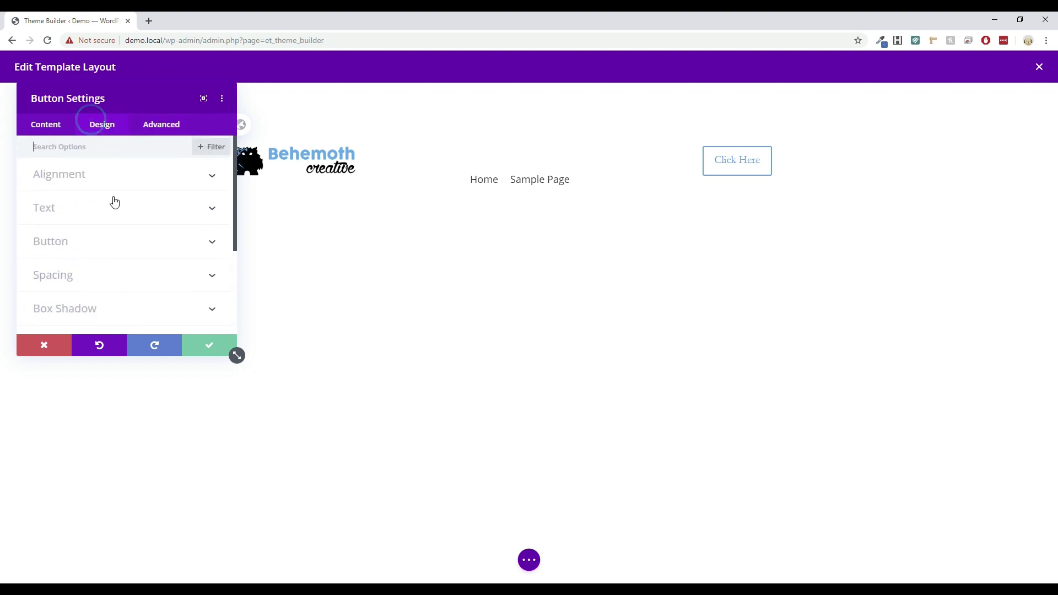
pyautogui.scroll(-3, 77, 237)
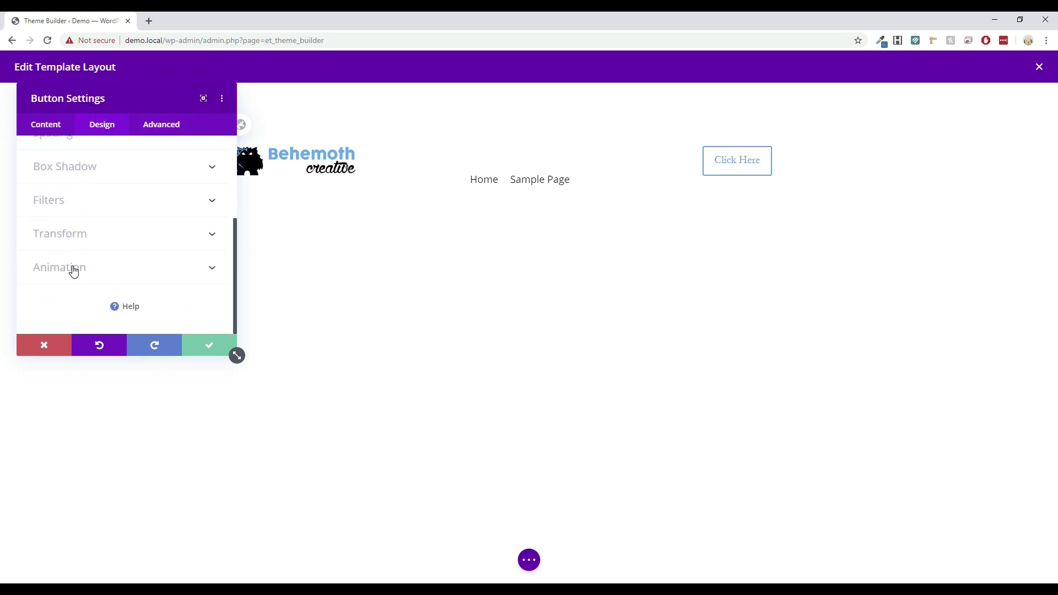
pyautogui.click(81, 236)
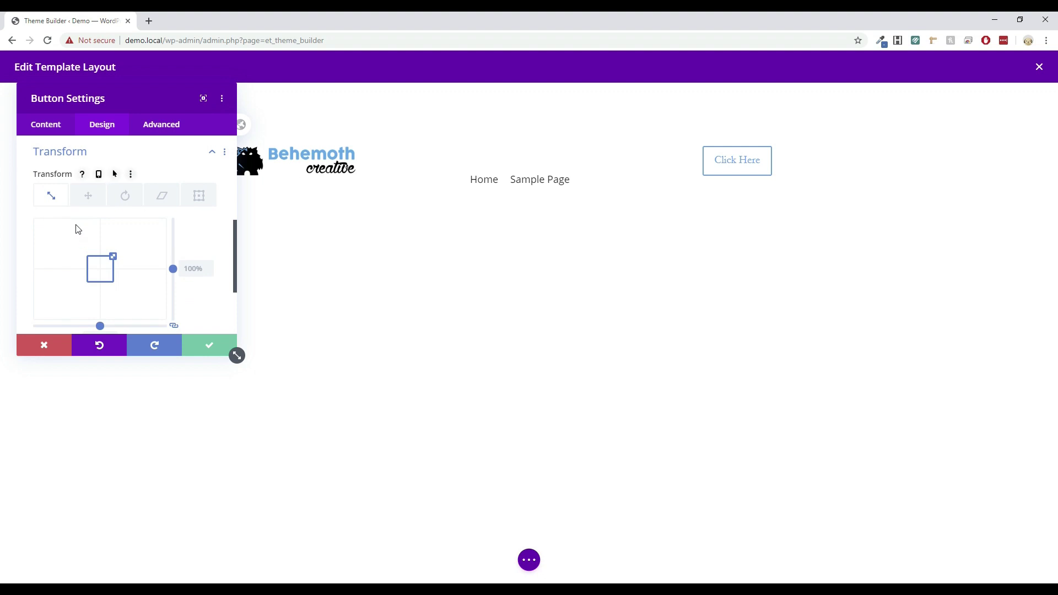
pyautogui.scroll(2, 77, 231)
pyautogui.click(63, 224)
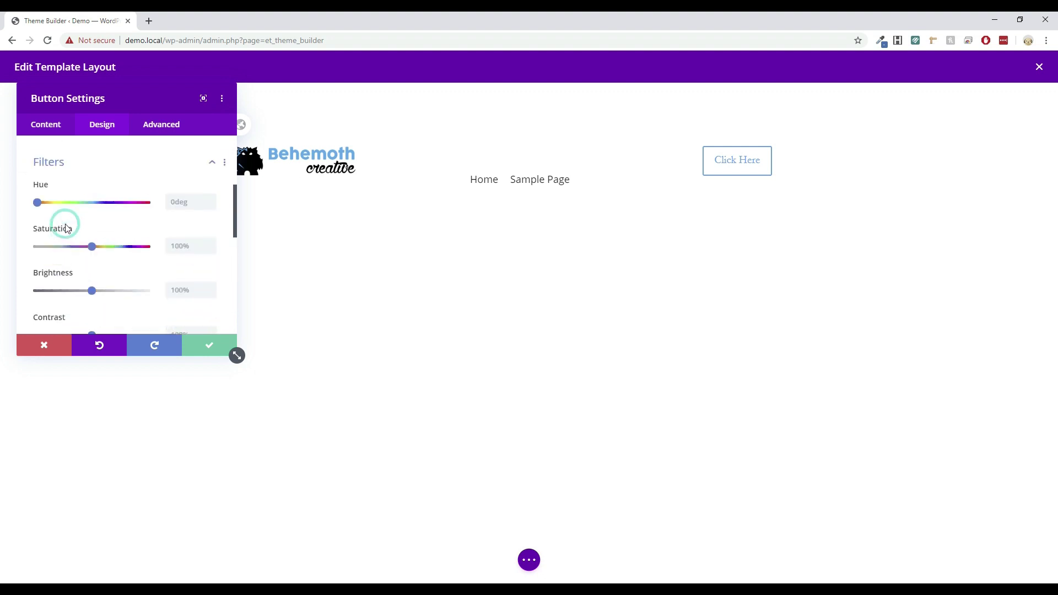
pyautogui.scroll(2, 91, 221)
pyautogui.click(73, 224)
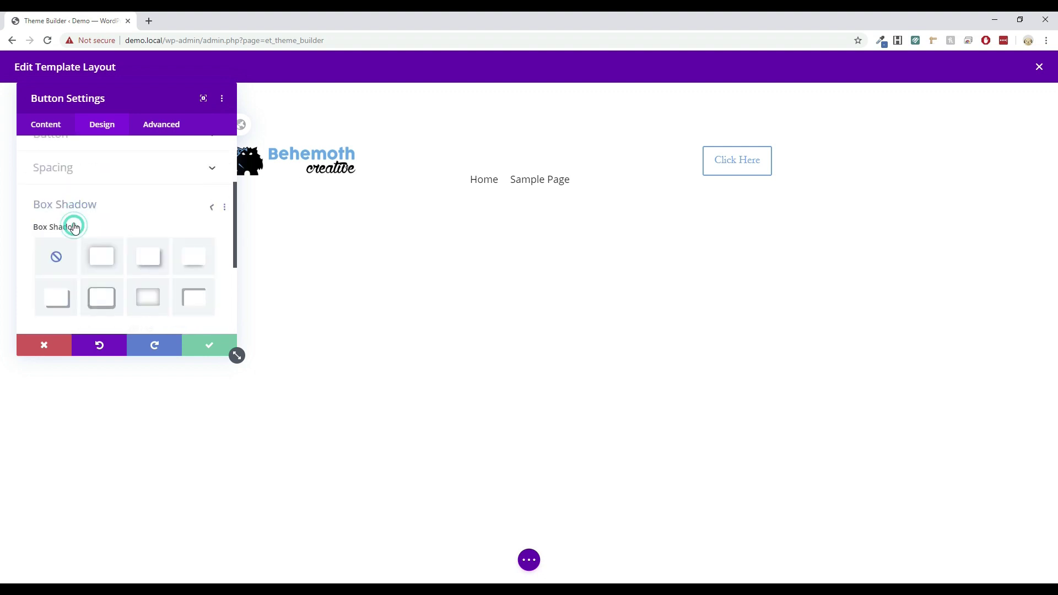
pyautogui.scroll(2, 74, 198)
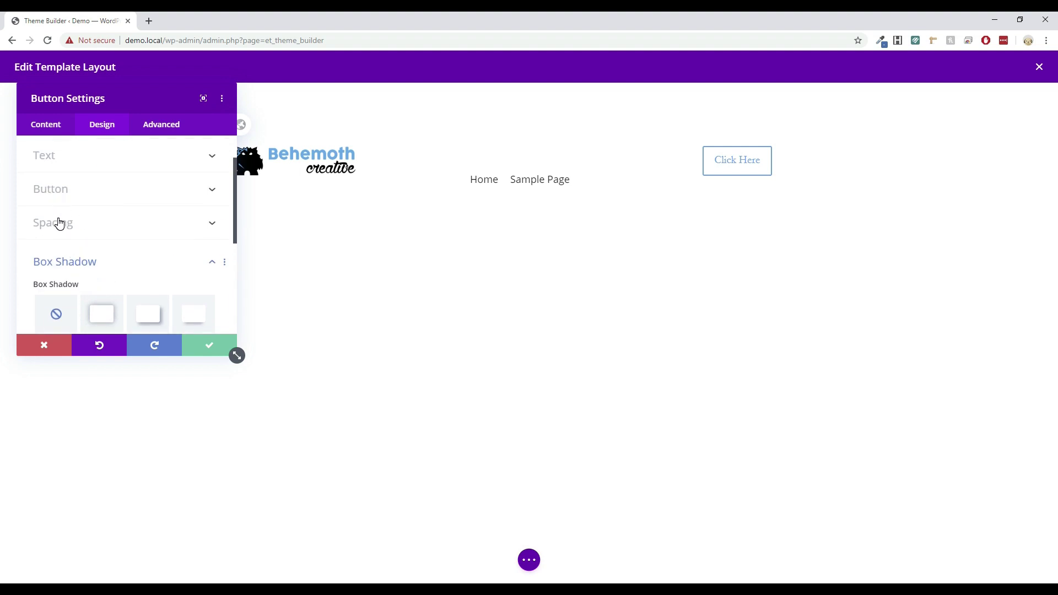
pyautogui.click(56, 223)
pyautogui.scroll(2, 56, 226)
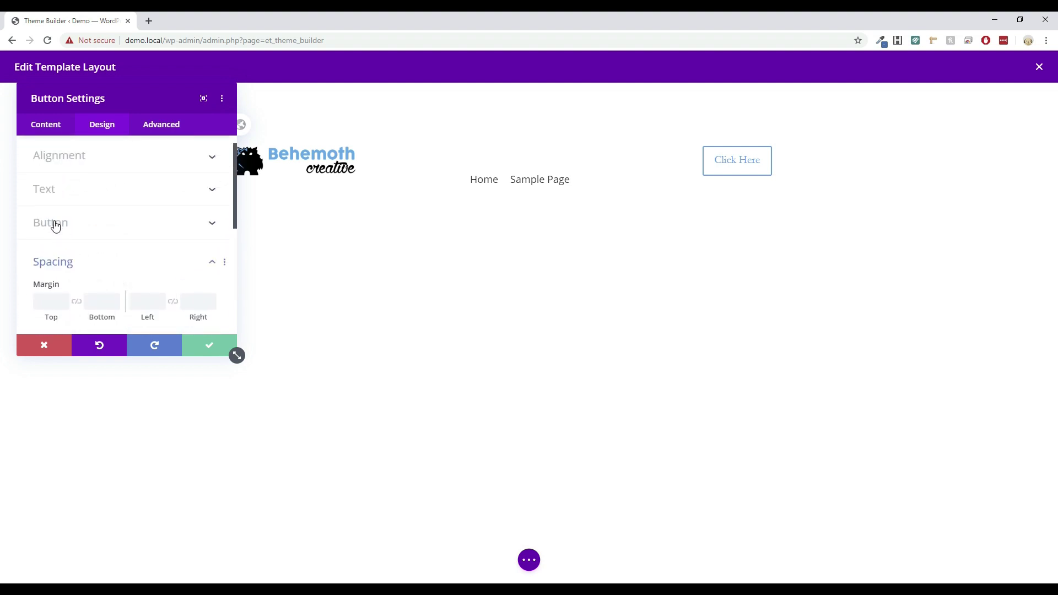
# Enable custom styles for the button and add a blue-to-green background gradient
pyautogui.click(54, 224)
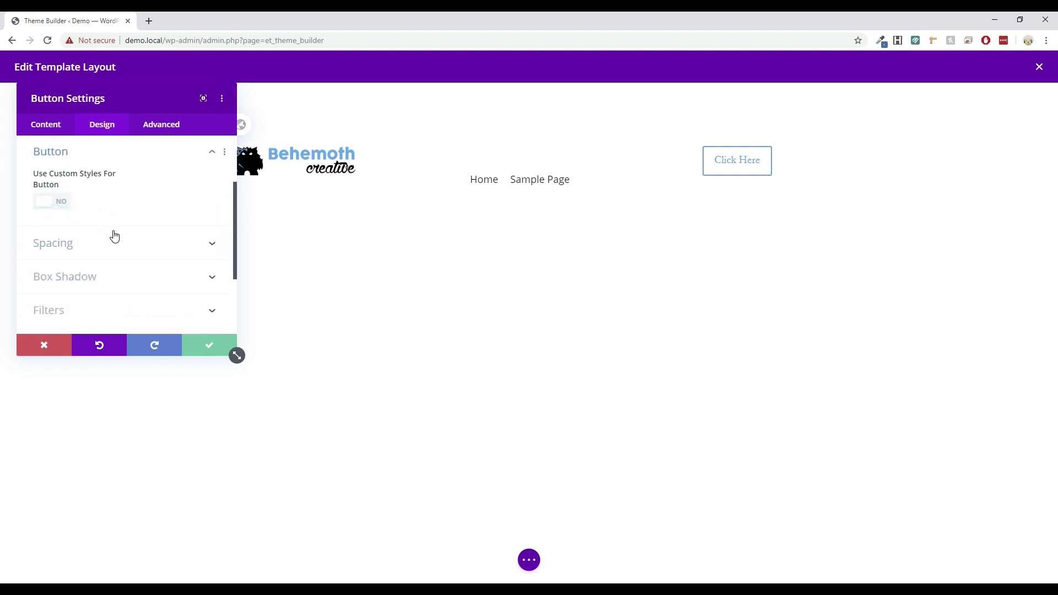
pyautogui.scroll(1, 111, 236)
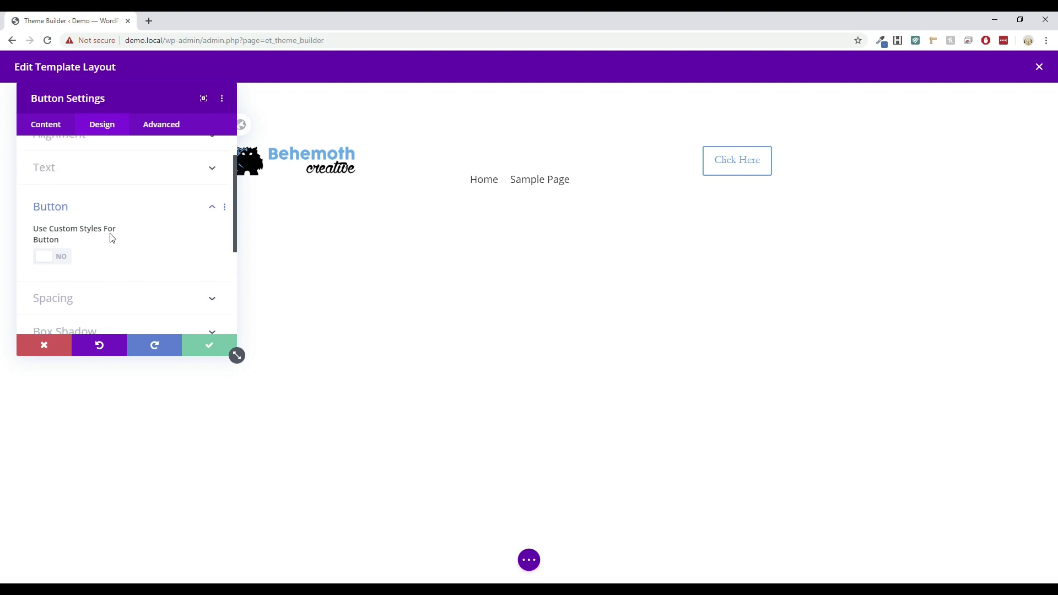
pyautogui.click(55, 259)
pyautogui.scroll(-2, 130, 273)
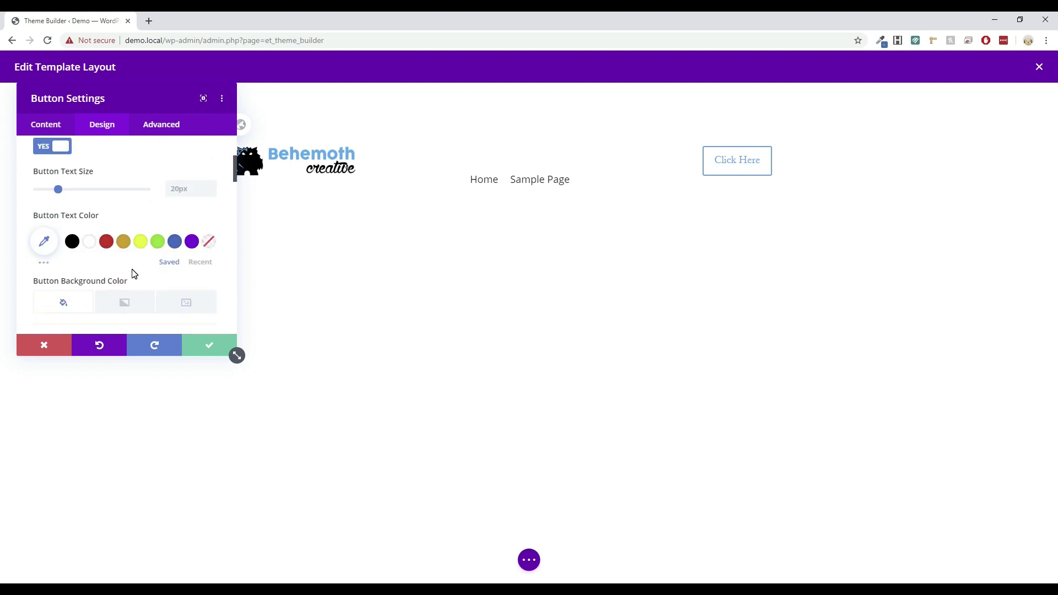
pyautogui.scroll(-1, 133, 274)
pyautogui.click(135, 245)
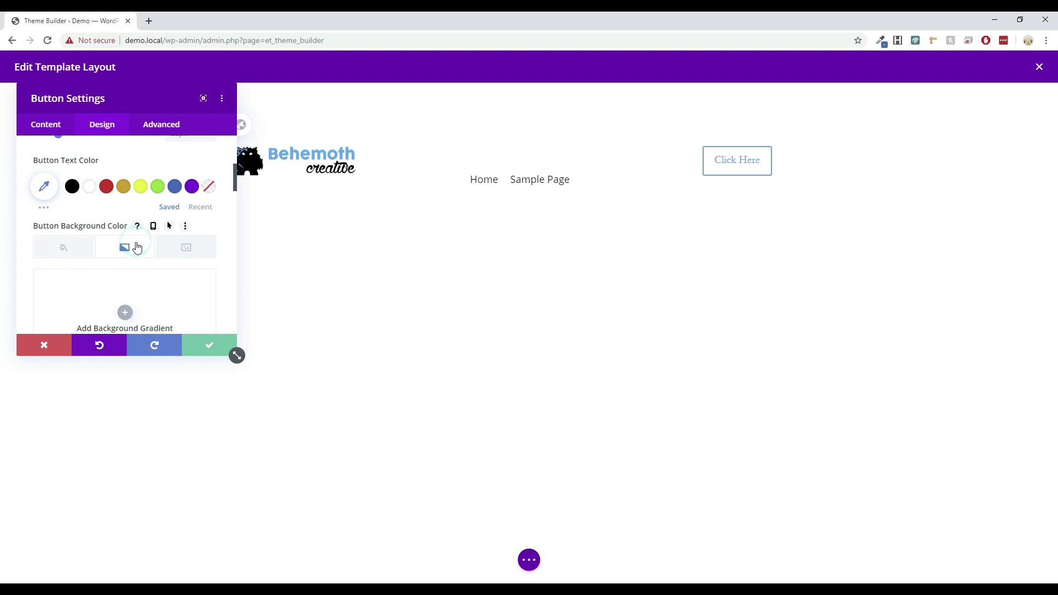
pyautogui.scroll(-2, 137, 257)
pyautogui.click(125, 203)
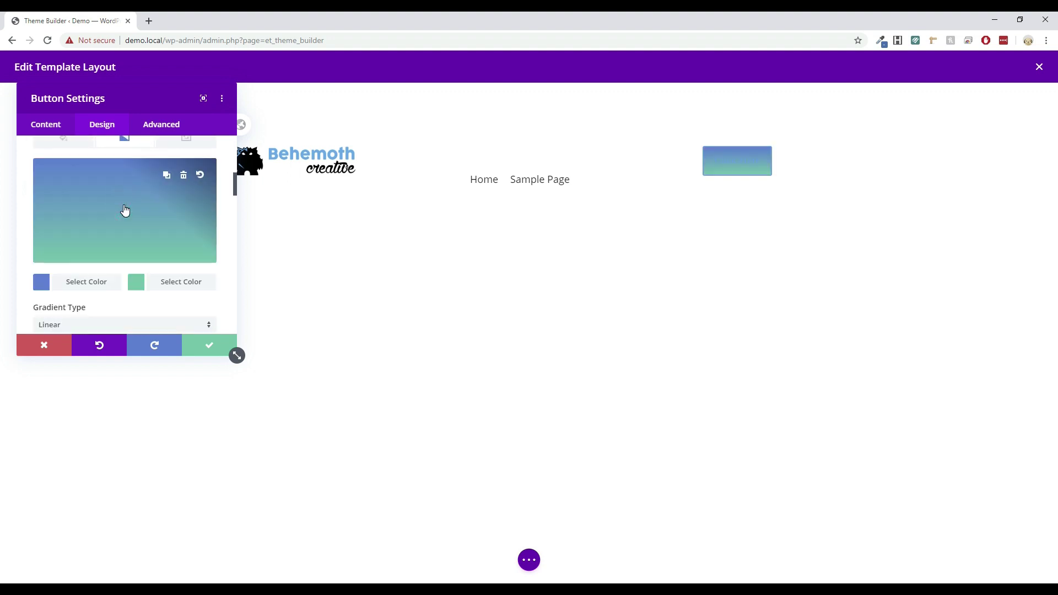
# Set the button's text colour to white and its text size to 18px, and save the module
pyautogui.scroll(2, 133, 226)
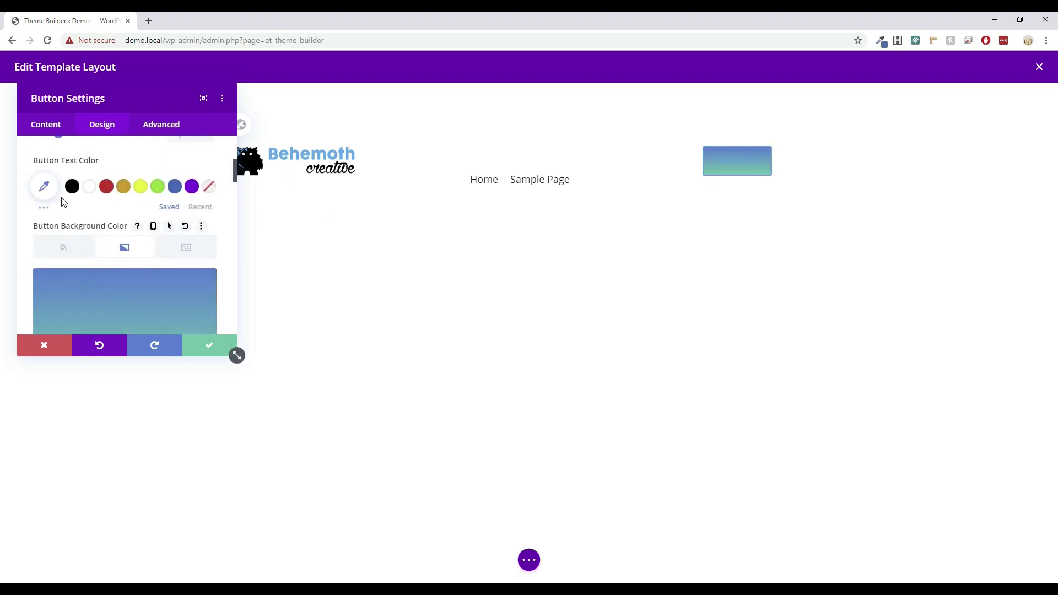
pyautogui.click(87, 190)
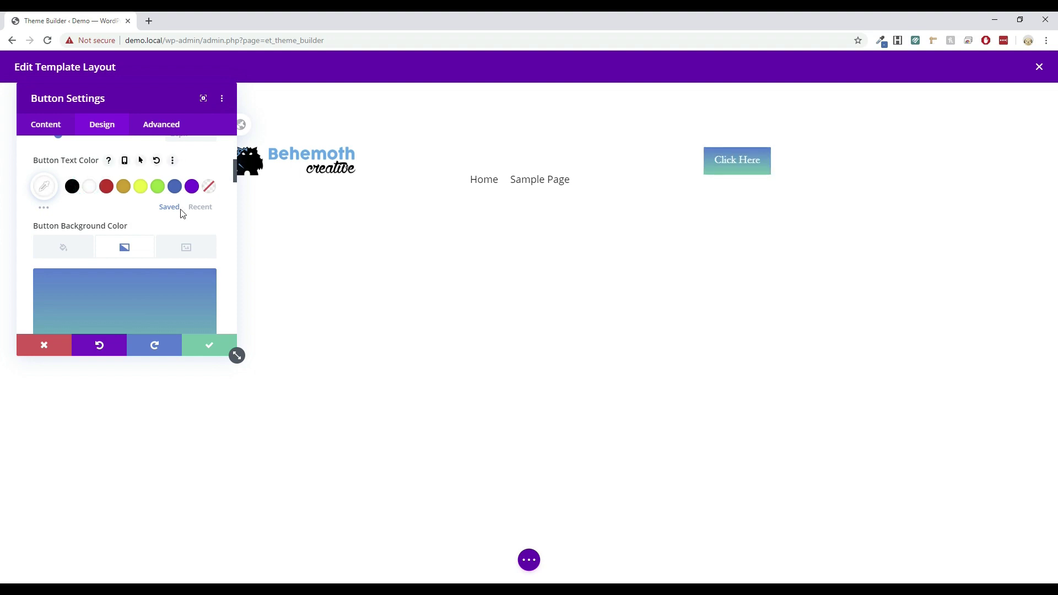
pyautogui.scroll(2, 107, 215)
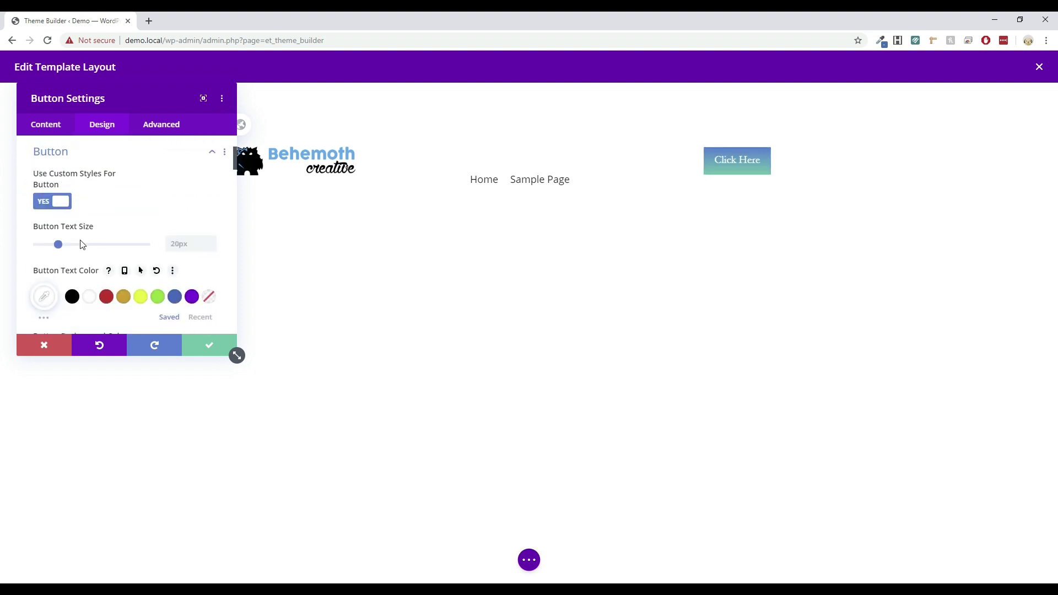
pyautogui.click(185, 245)
pyautogui.press('Return')
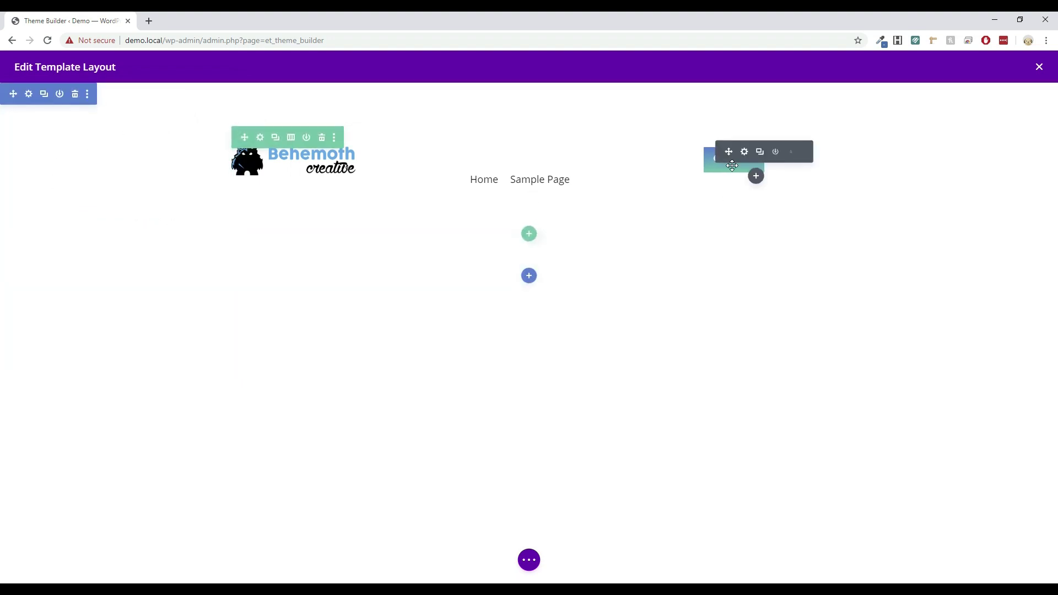
# Reopen the header button's settings, enlarge the settings window and set the button font to Open Sans
pyautogui.click(745, 153)
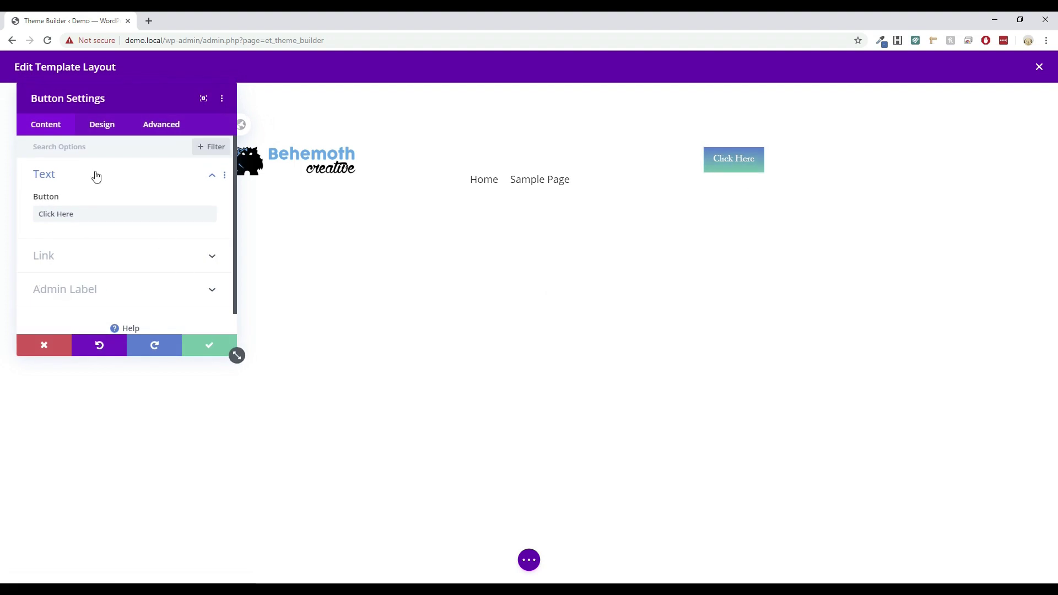
pyautogui.click(102, 127)
pyautogui.click(70, 213)
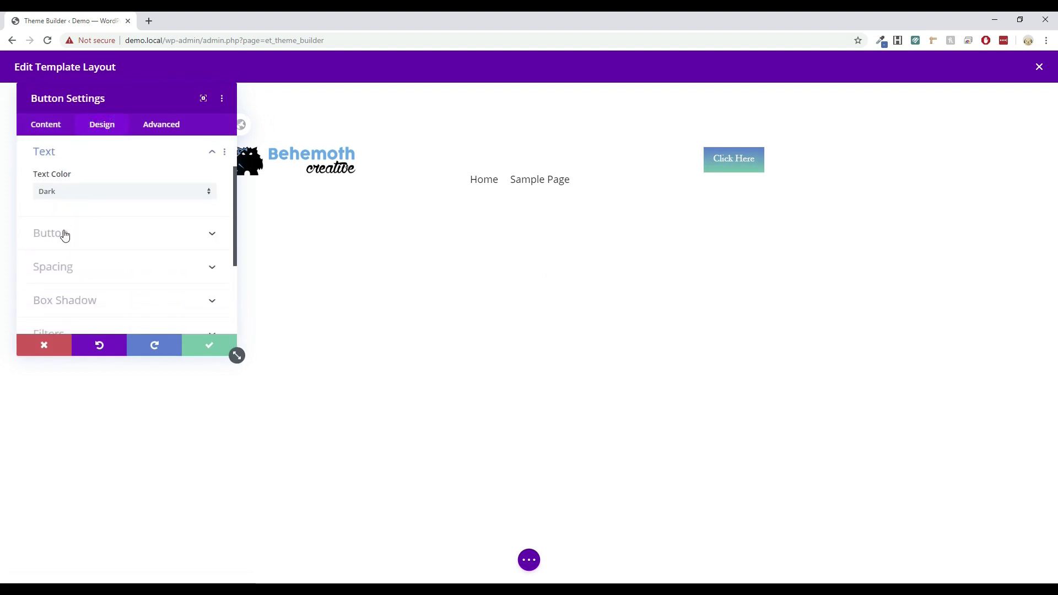
pyautogui.click(61, 234)
pyautogui.scroll(-5, 95, 235)
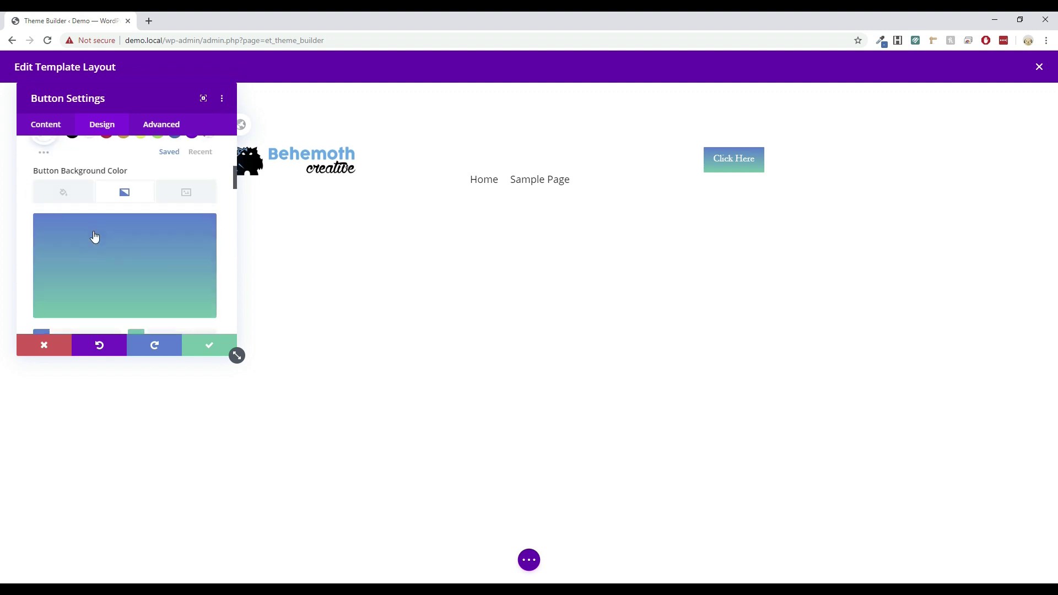
pyautogui.scroll(-4, 91, 236)
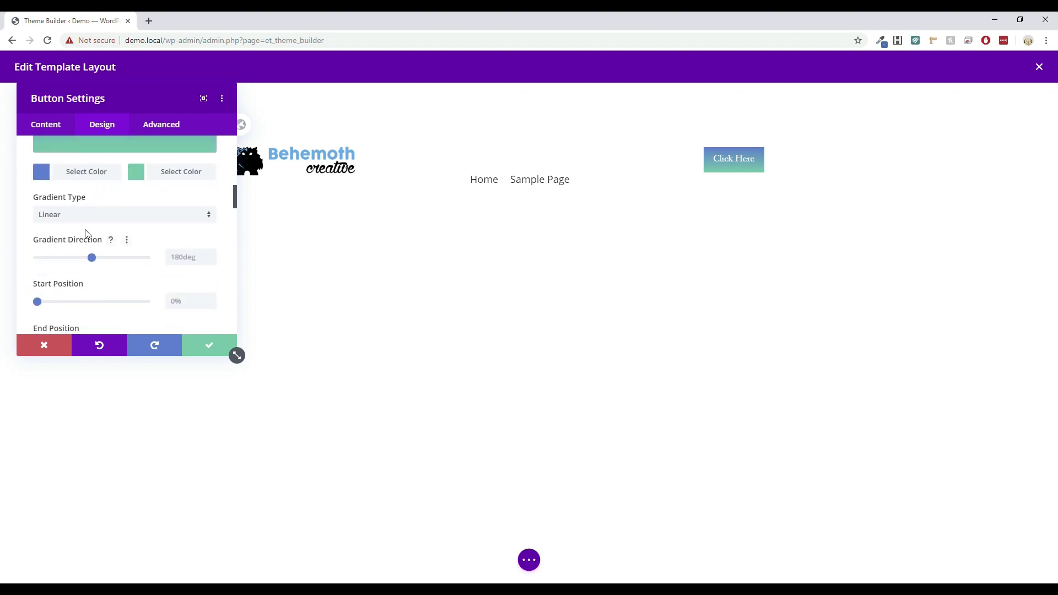
pyautogui.scroll(-2, 79, 250)
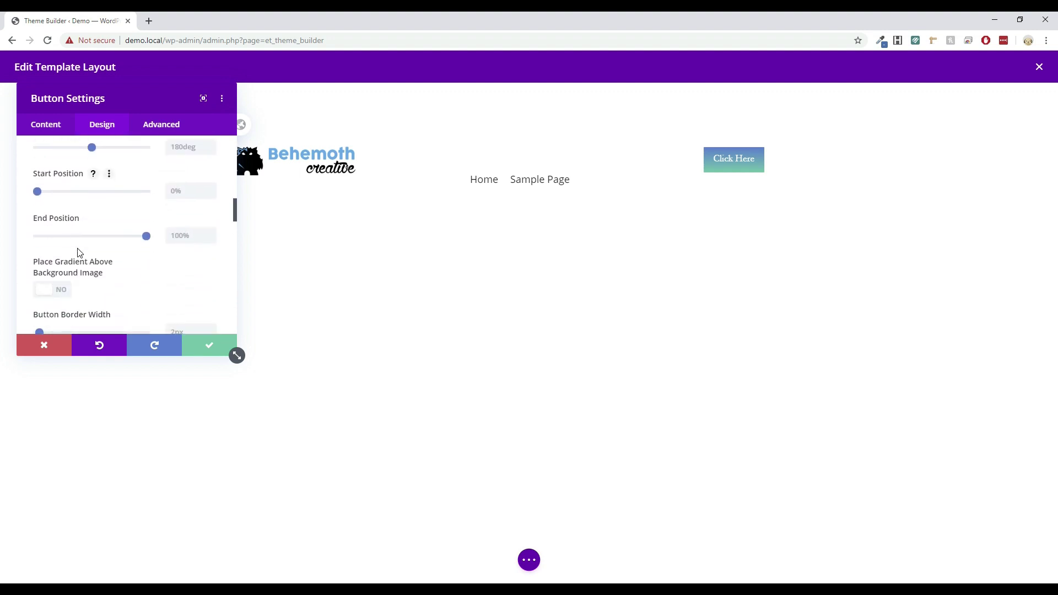
pyautogui.scroll(-3, 79, 252)
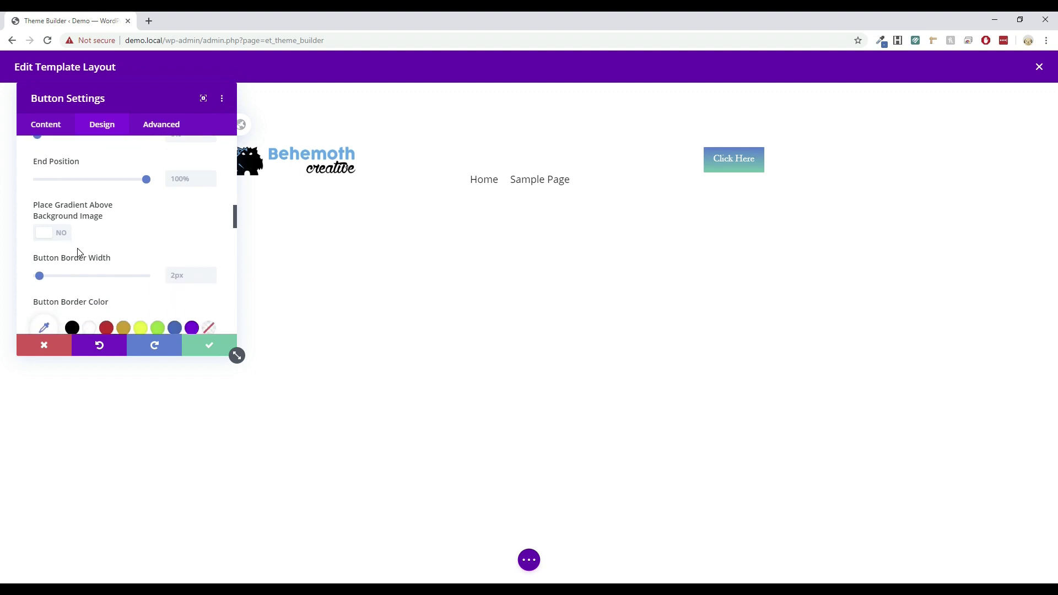
pyautogui.moveTo(237, 355); pyautogui.dragTo(318, 532)
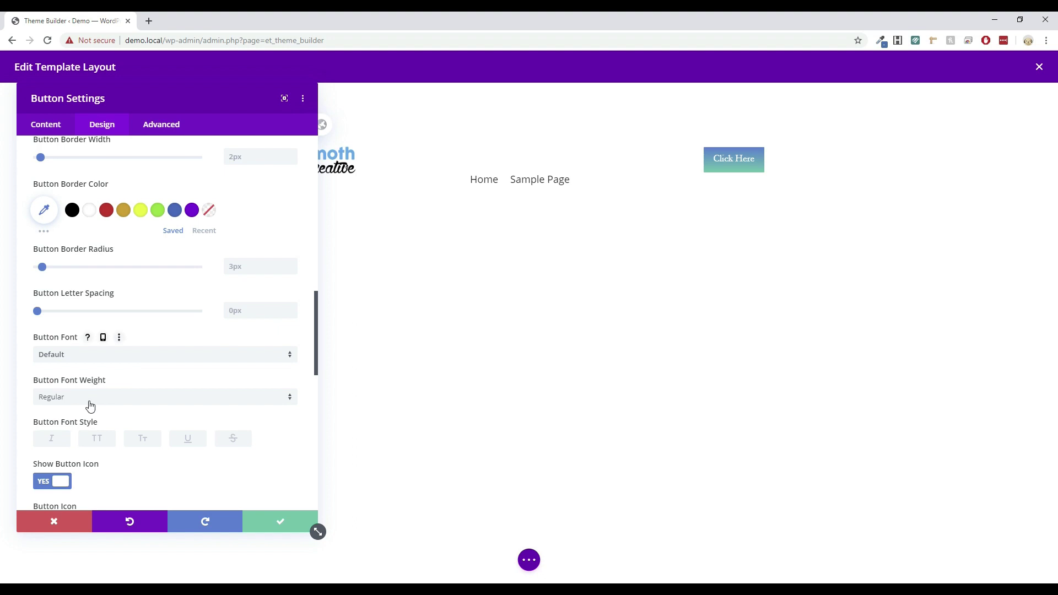
pyautogui.click(85, 358)
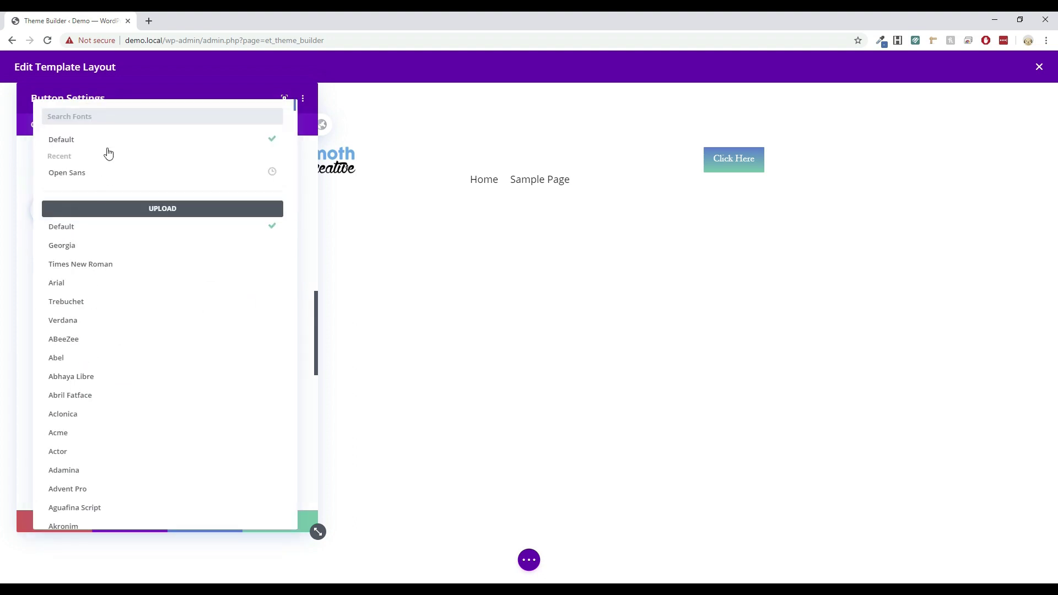
pyautogui.click(87, 172)
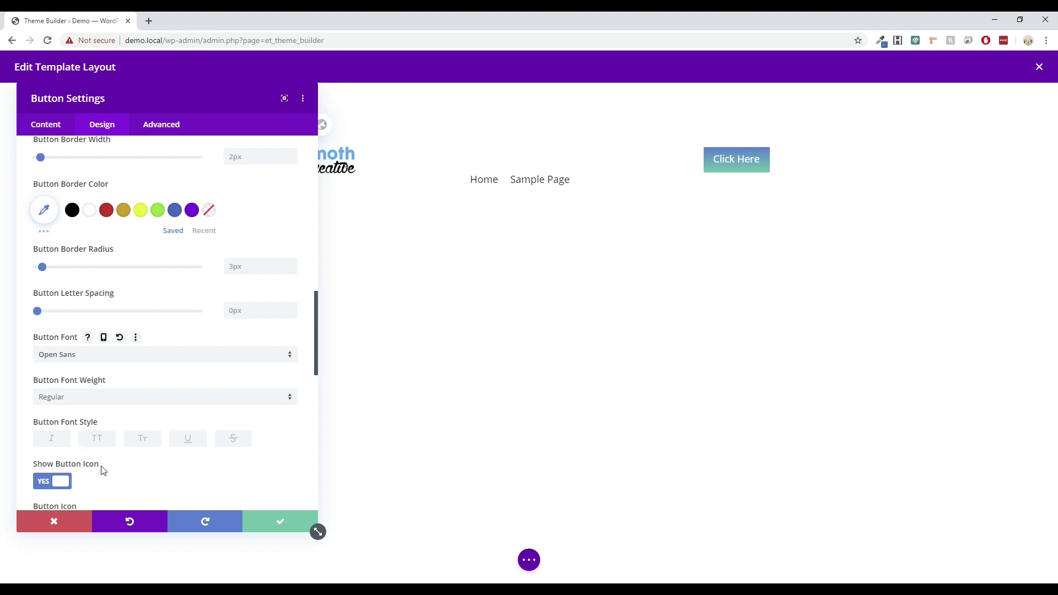
# Look over the button icon choices and save the button's settings
pyautogui.scroll(-3, 132, 450)
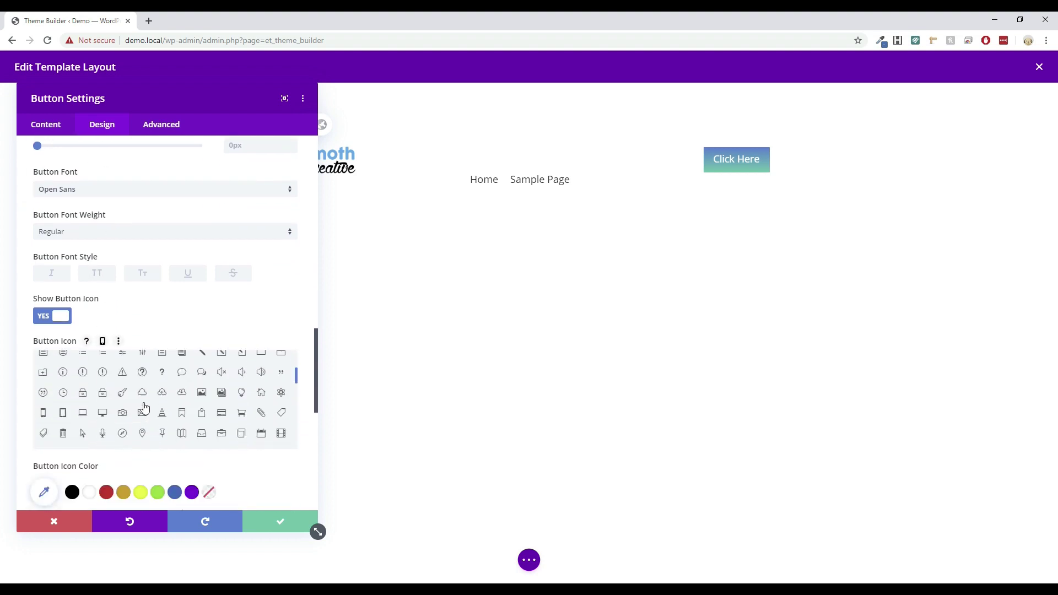
pyautogui.scroll(10, 144, 408)
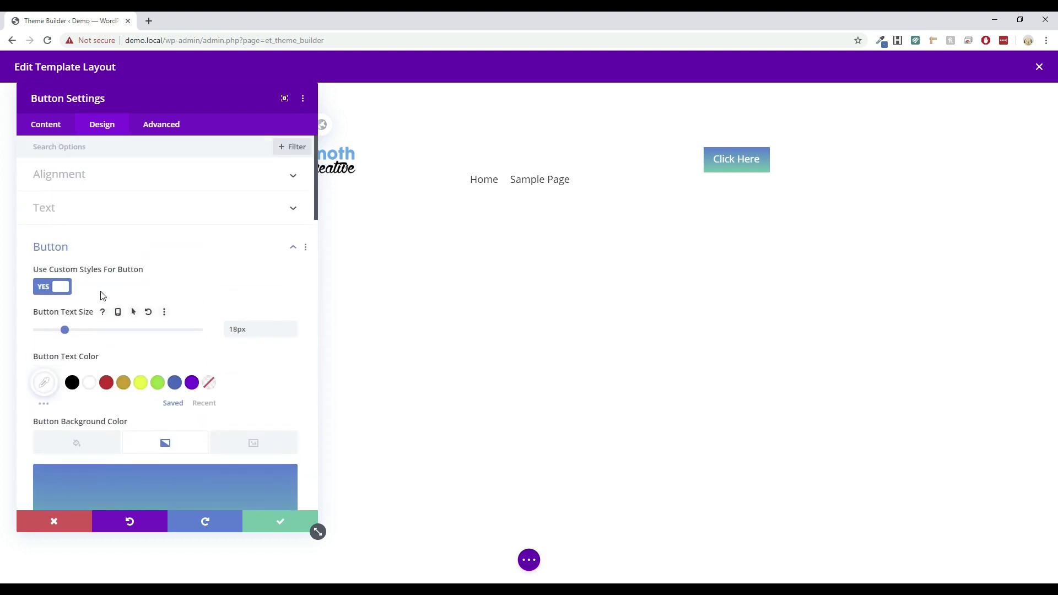
pyautogui.click(281, 528)
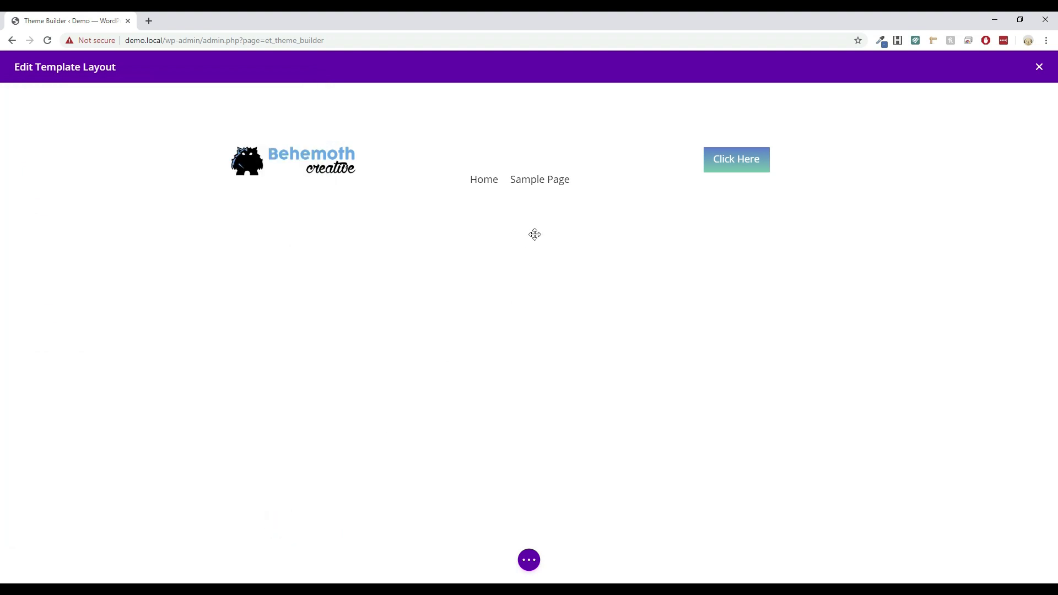
# Remove the padding above and below the header section's content and shrink the header row's padding
pyautogui.moveTo(491, 121)
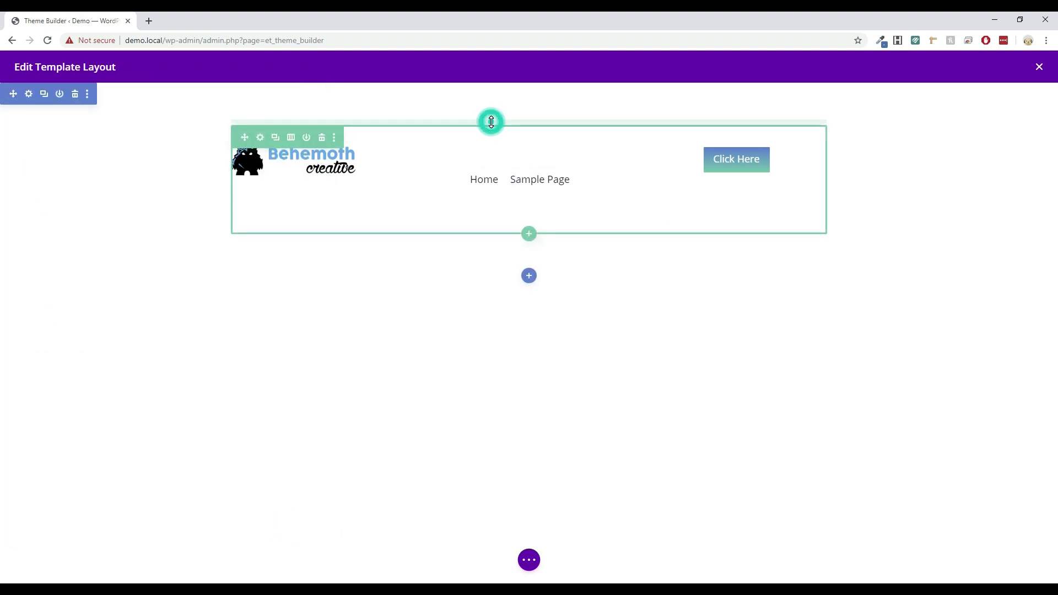
pyautogui.moveTo(492, 121); pyautogui.dragTo(492, 26)
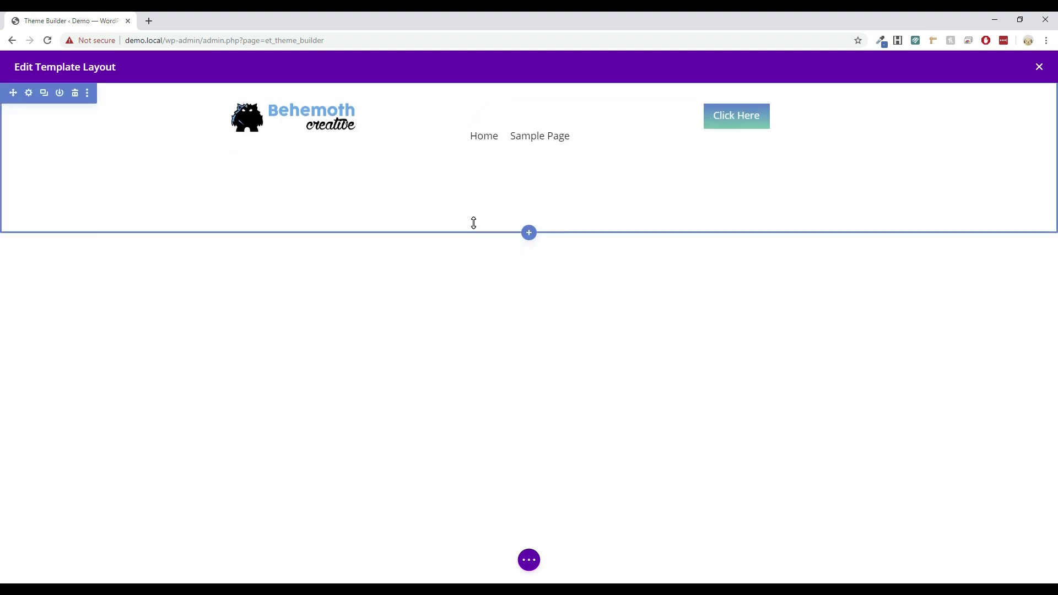
pyautogui.moveTo(473, 225); pyautogui.dragTo(470, 154)
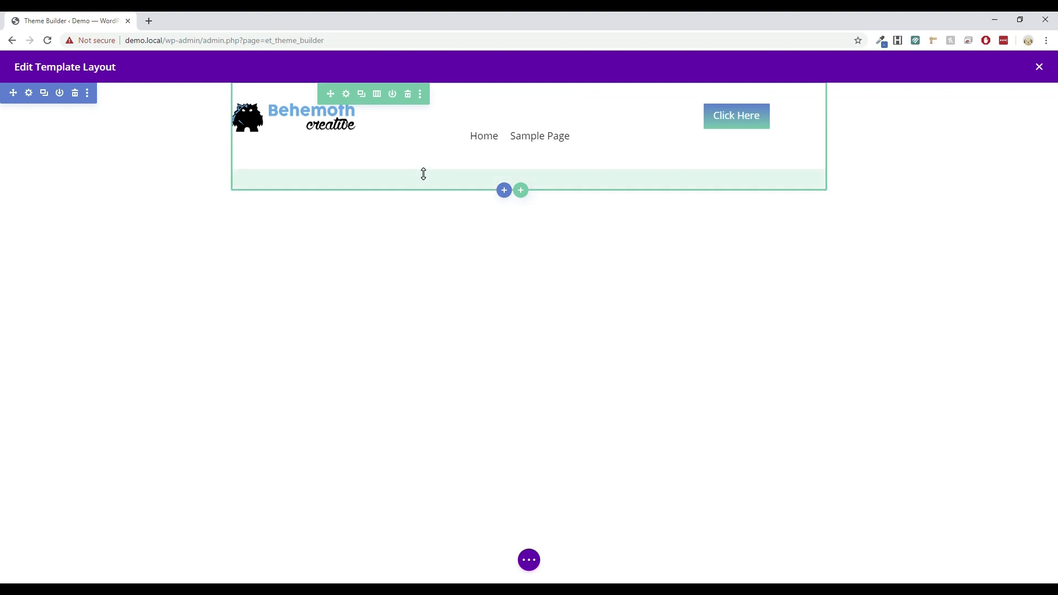
pyautogui.moveTo(424, 180); pyautogui.dragTo(446, 82)
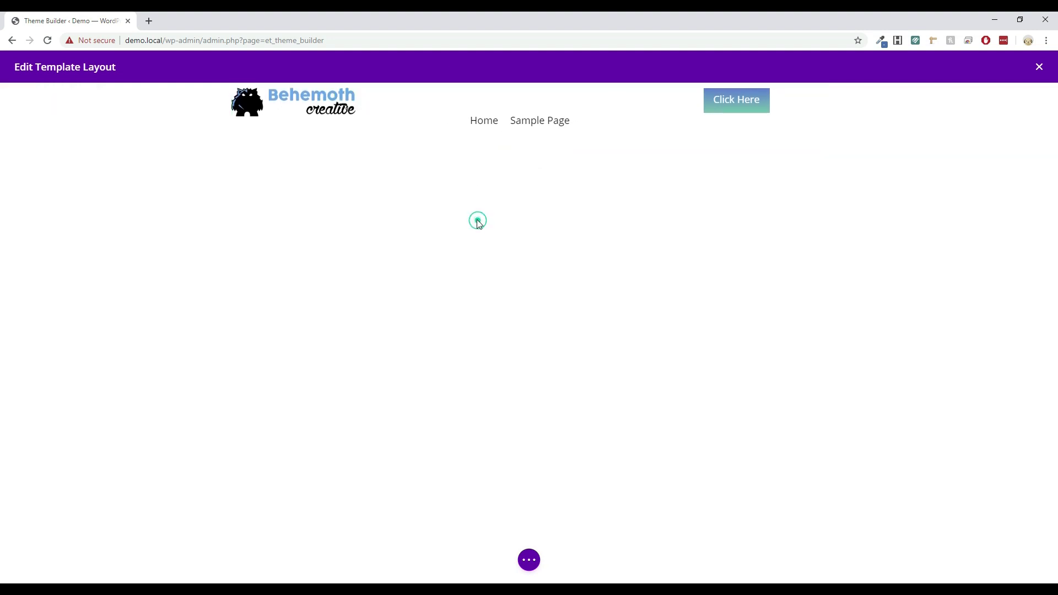
# Look through the sizing options of the header's menu module and close its settings without changing anything
pyautogui.click(446, 116)
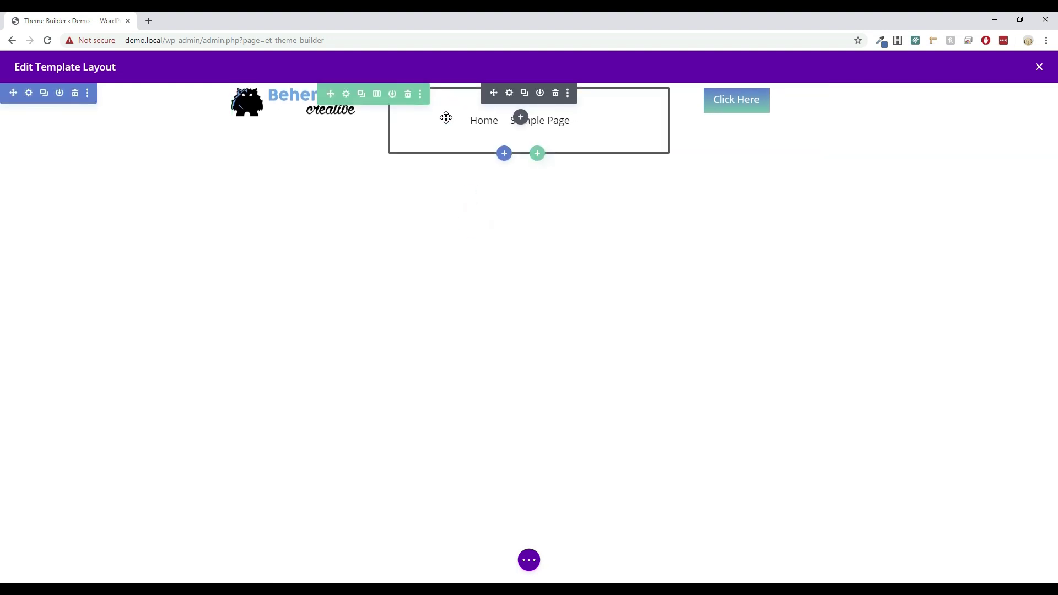
pyautogui.click(510, 94)
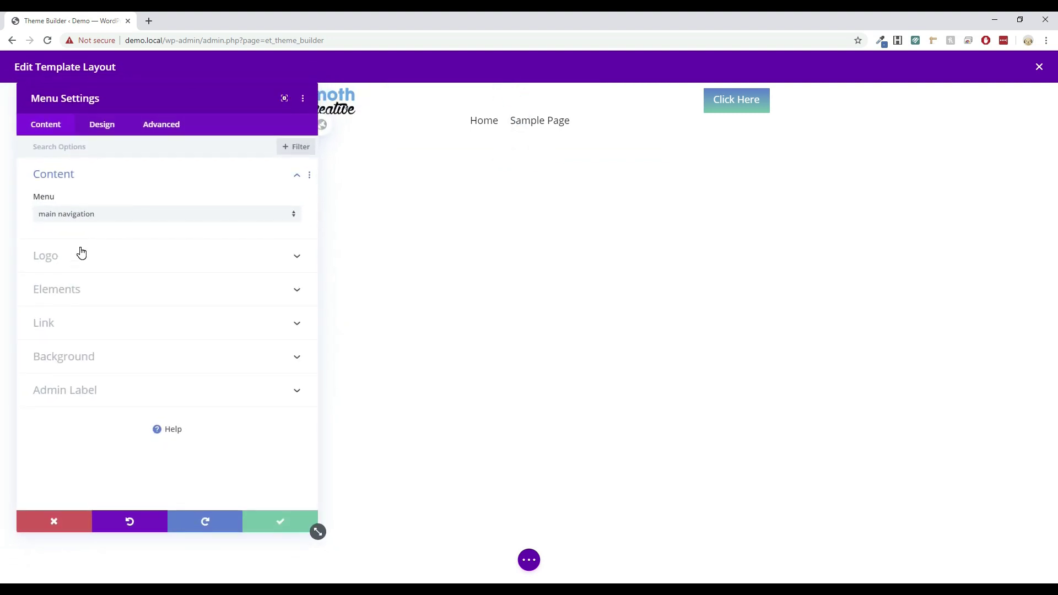
pyautogui.click(99, 135)
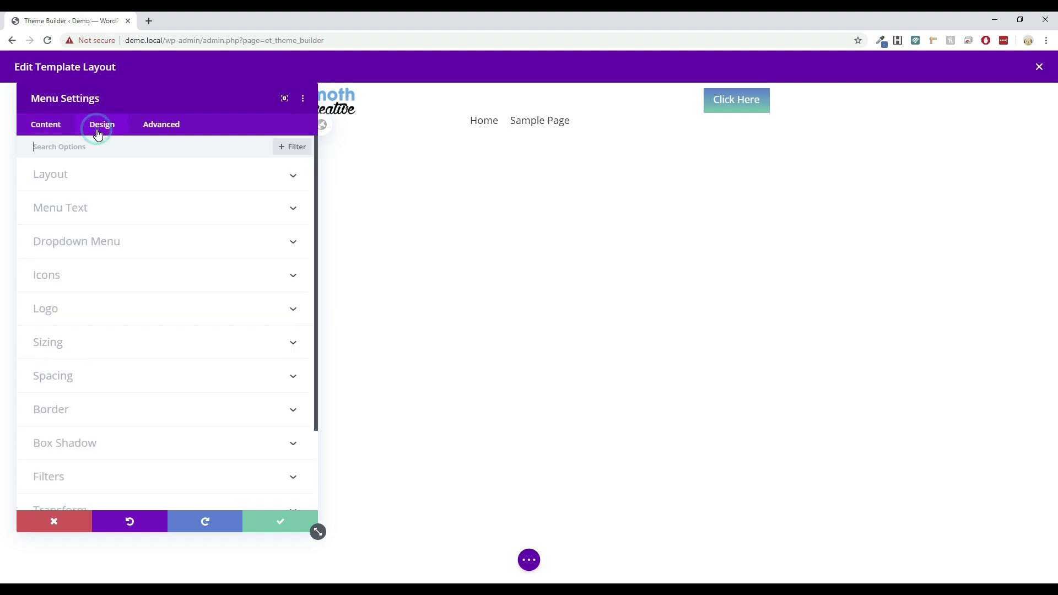
pyautogui.click(71, 345)
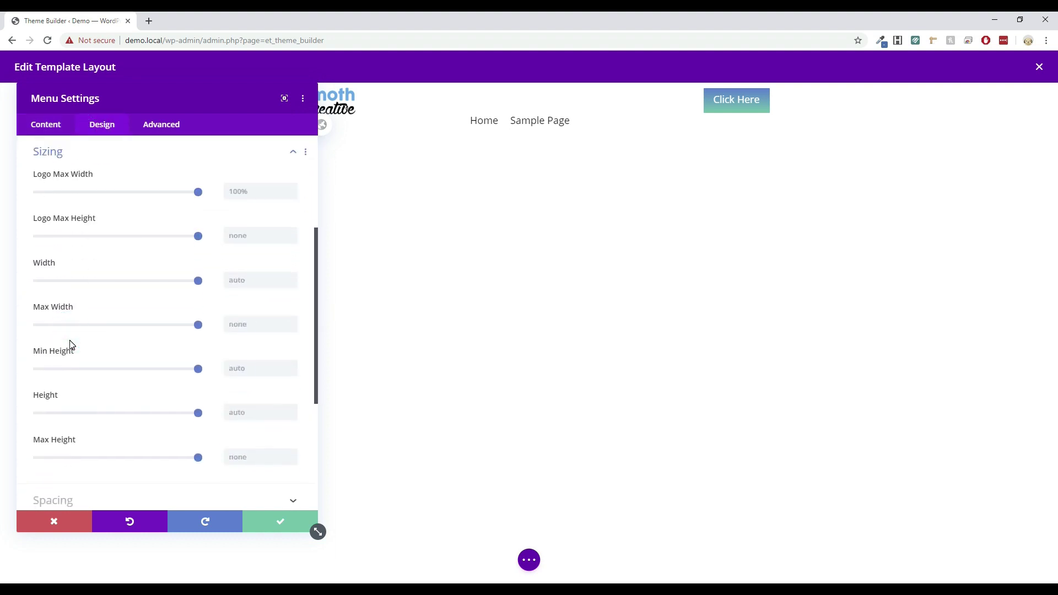
pyautogui.scroll(-4, 73, 345)
pyautogui.scroll(7, 72, 346)
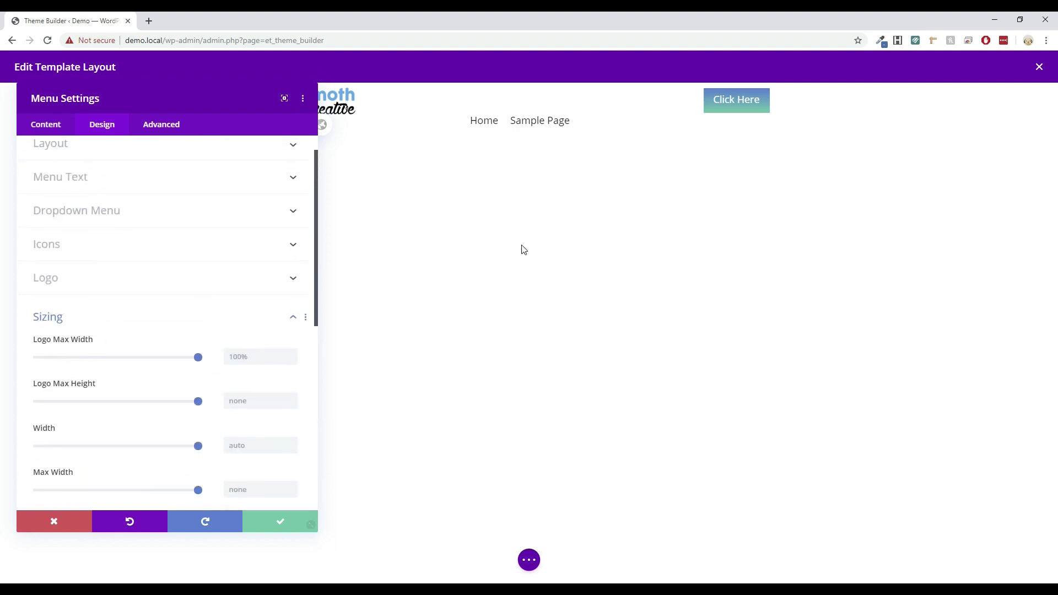
pyautogui.click(47, 520)
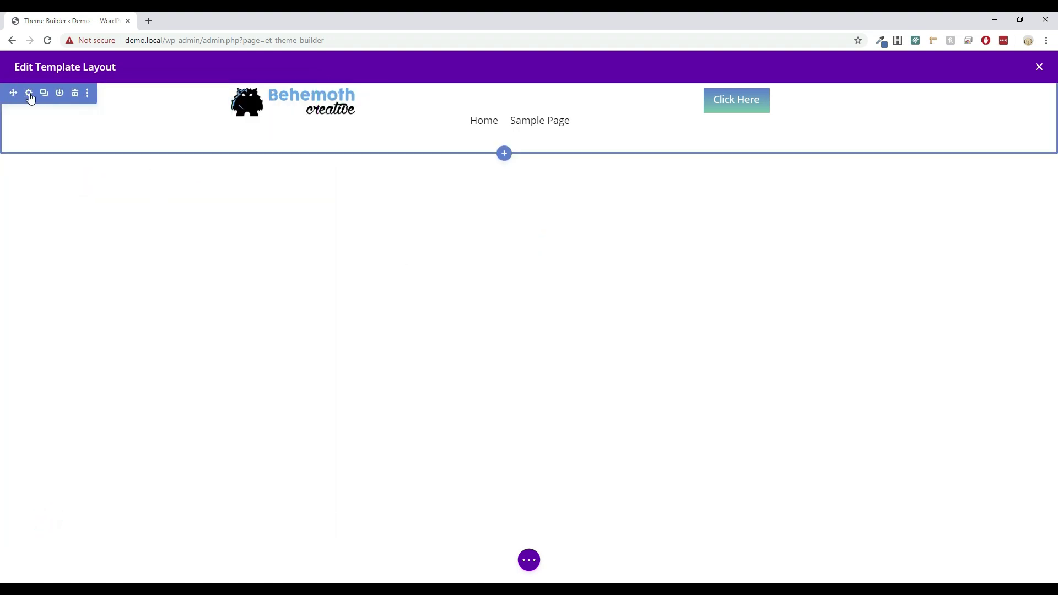
# Examine the header section's layout, divider, sizing and spacing options
pyautogui.click(31, 94)
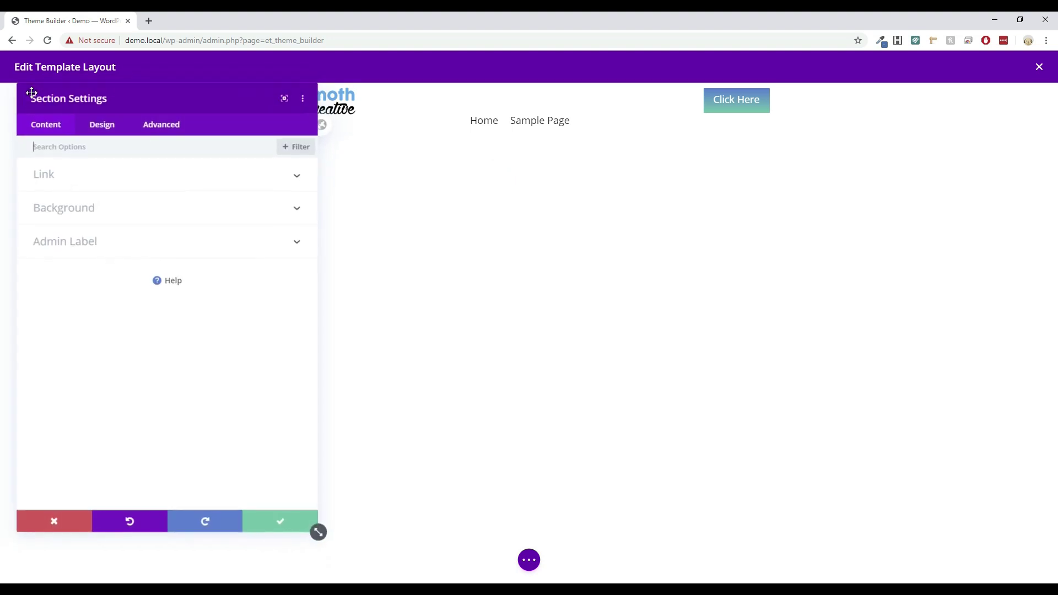
pyautogui.click(106, 132)
pyautogui.click(88, 178)
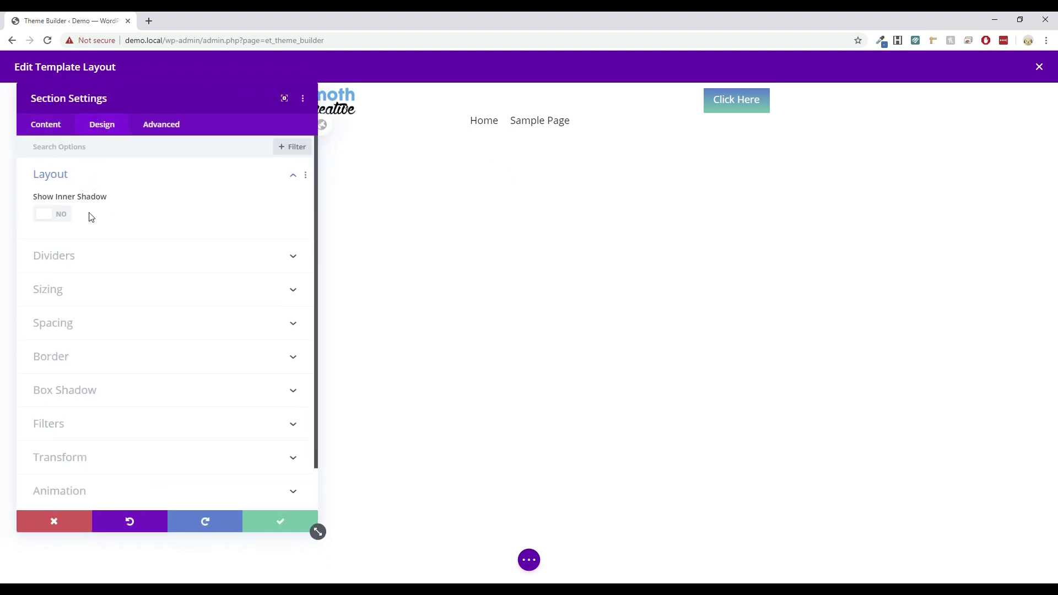
pyautogui.click(64, 254)
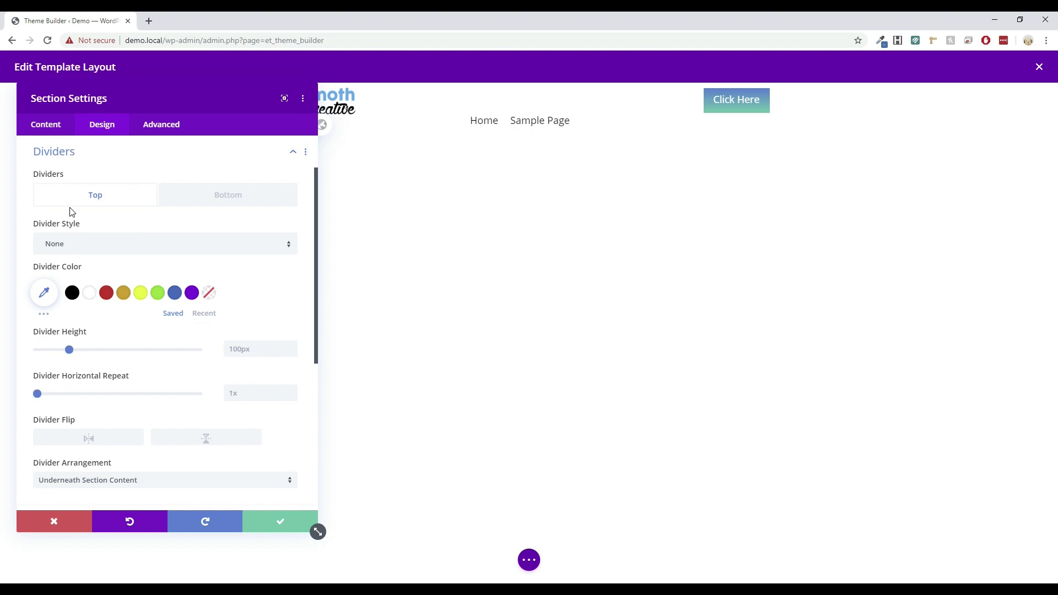
pyautogui.scroll(-3, 69, 226)
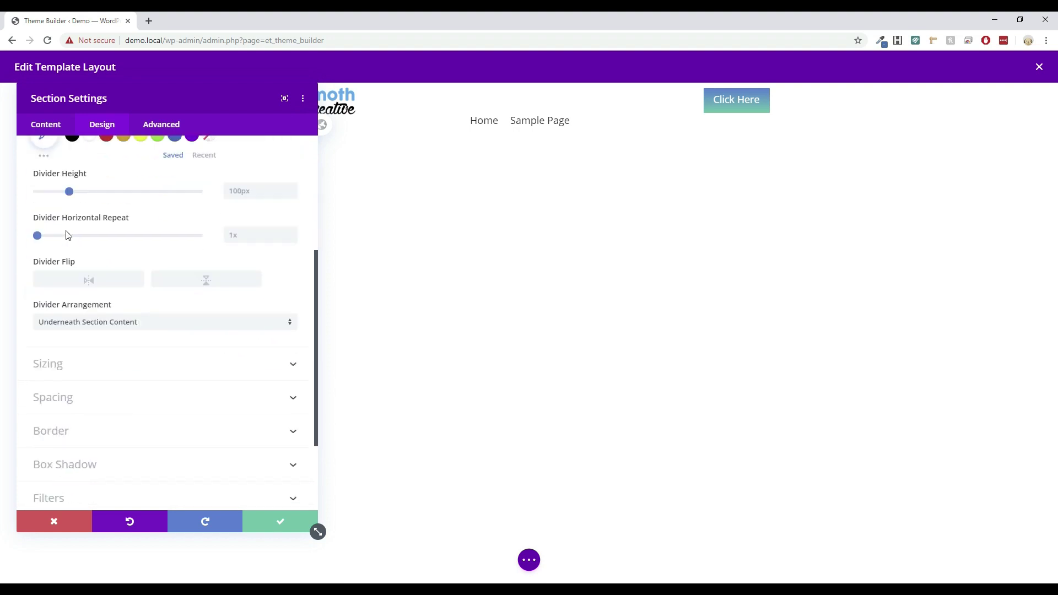
pyautogui.click(63, 364)
pyautogui.scroll(2, 97, 254)
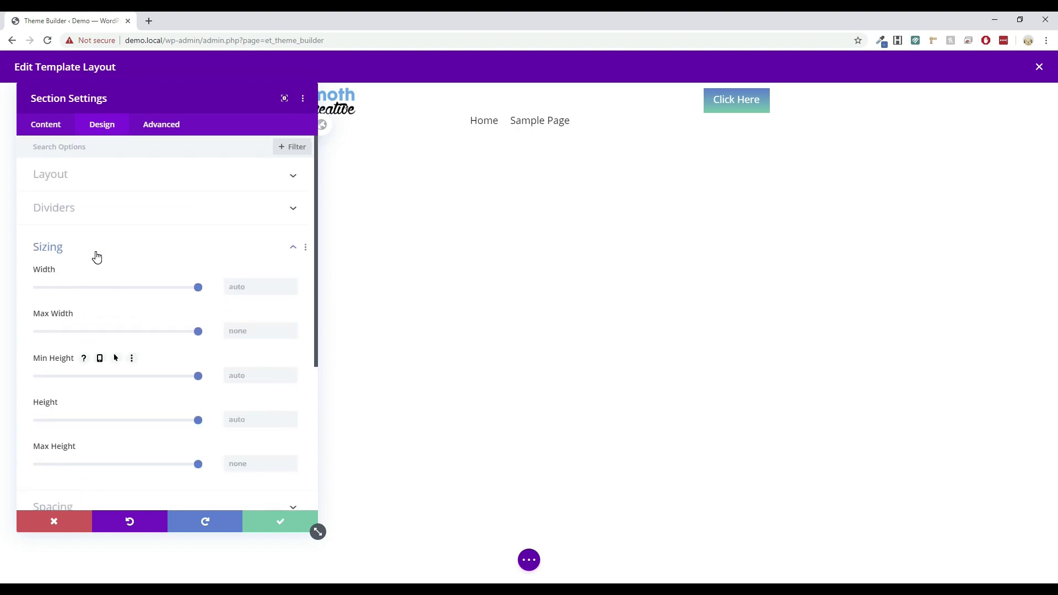
pyautogui.scroll(-3, 97, 255)
pyautogui.click(52, 345)
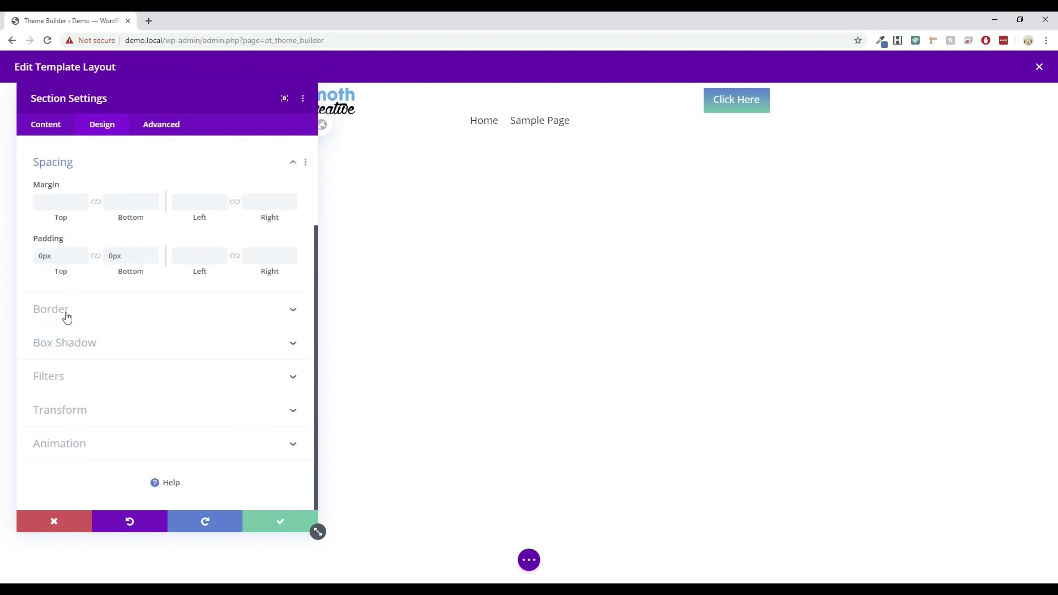
pyautogui.scroll(3, 97, 375)
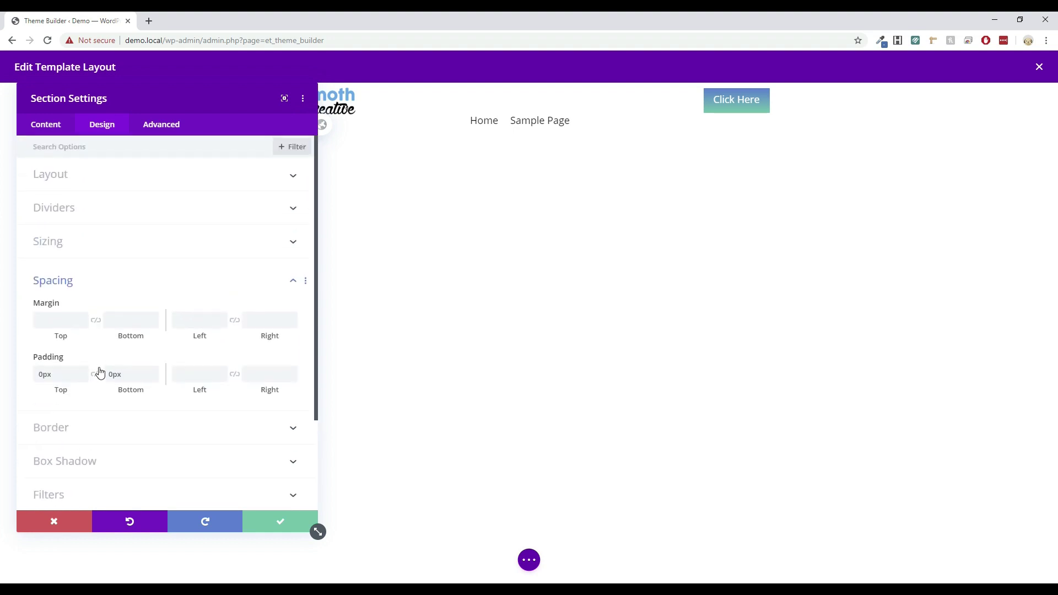
# Check the header section's background options and close the section settings without changing anything
pyautogui.click(57, 134)
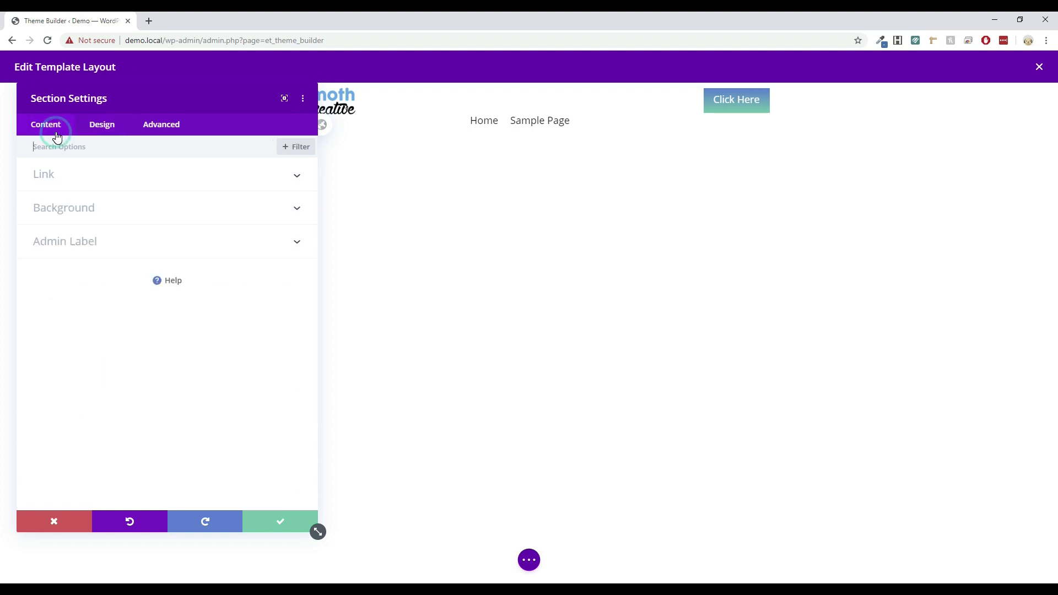
pyautogui.click(63, 209)
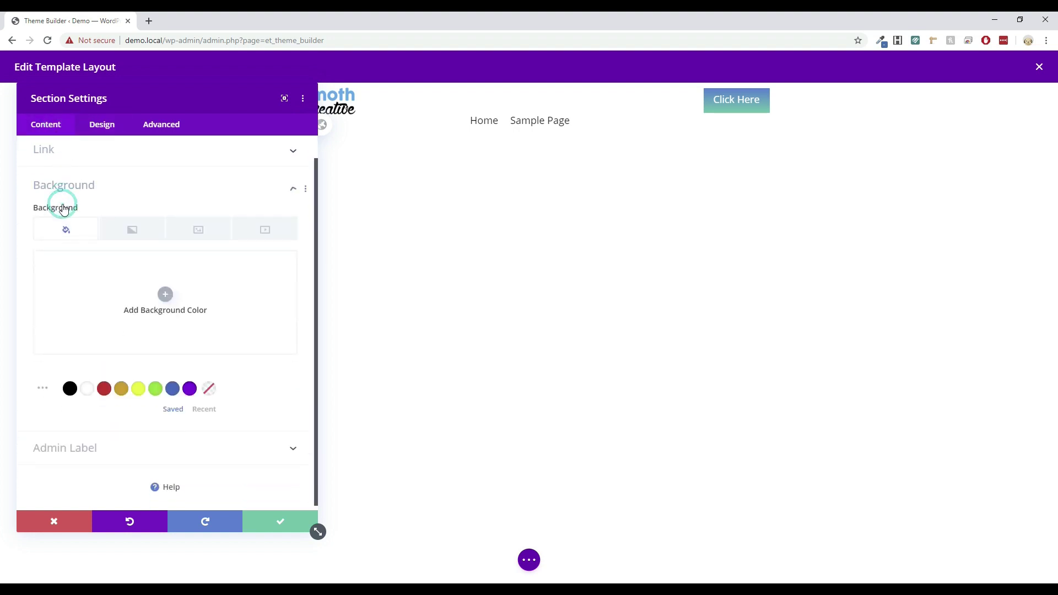
pyautogui.click(64, 209)
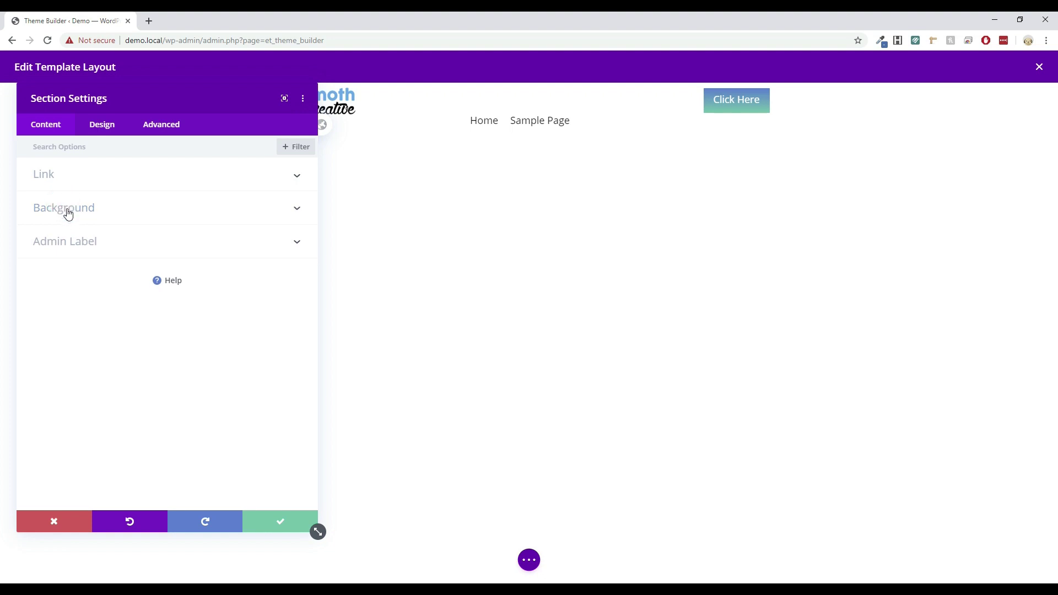
pyautogui.click(482, 221)
pyautogui.click(30, 521)
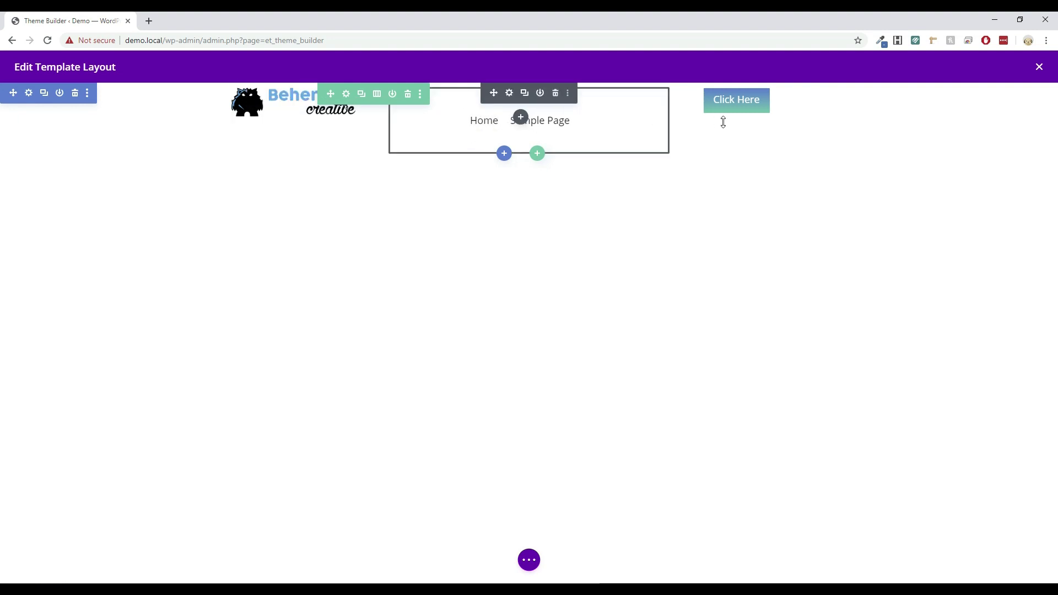
# Turn on Equalize Column Heights in the header row's sizing options and save the row
pyautogui.click(346, 94)
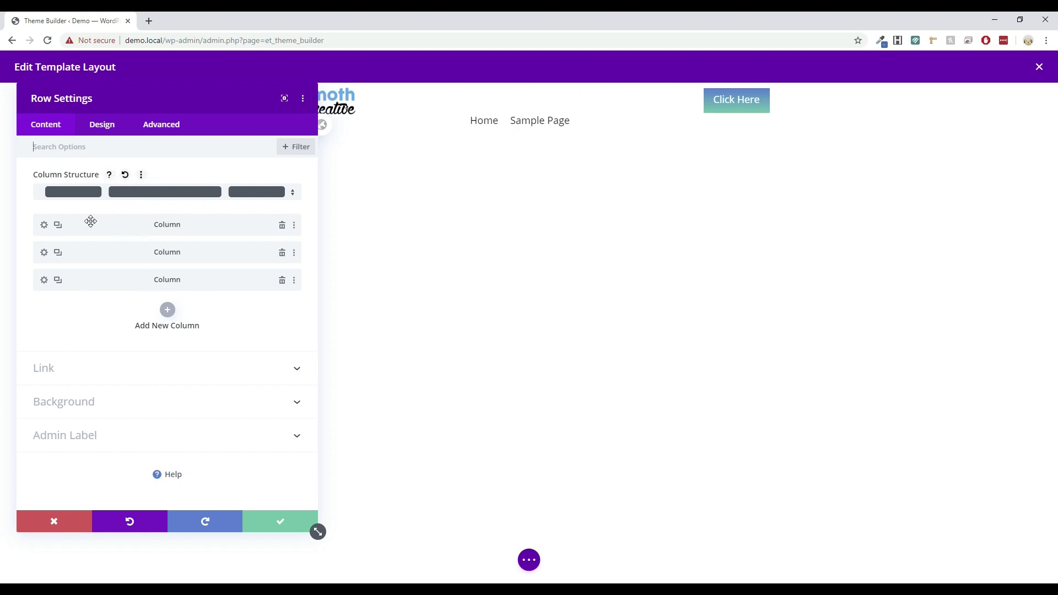
pyautogui.click(97, 126)
pyautogui.click(74, 174)
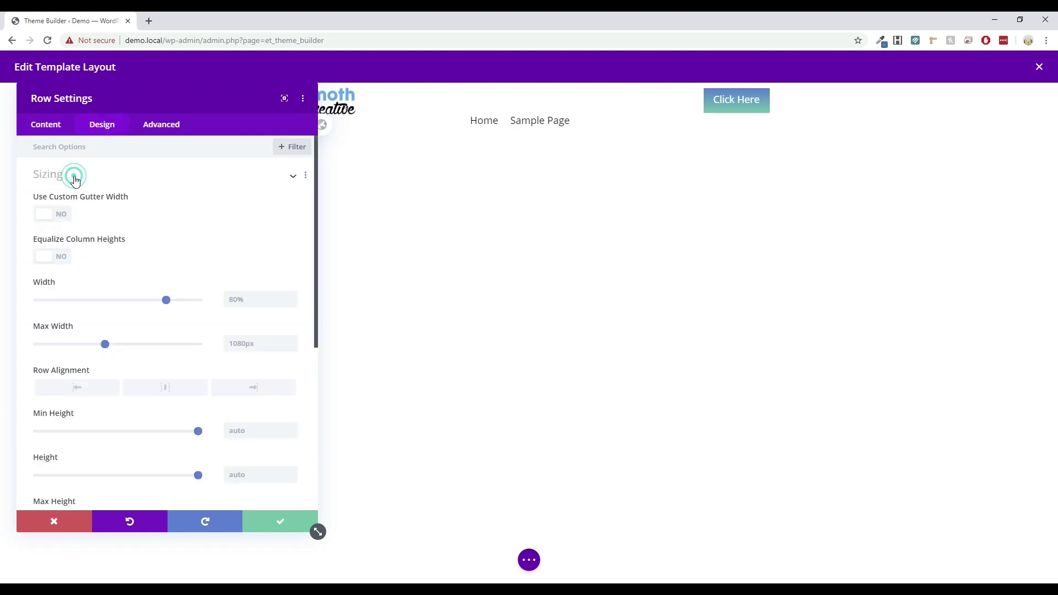
pyautogui.click(59, 259)
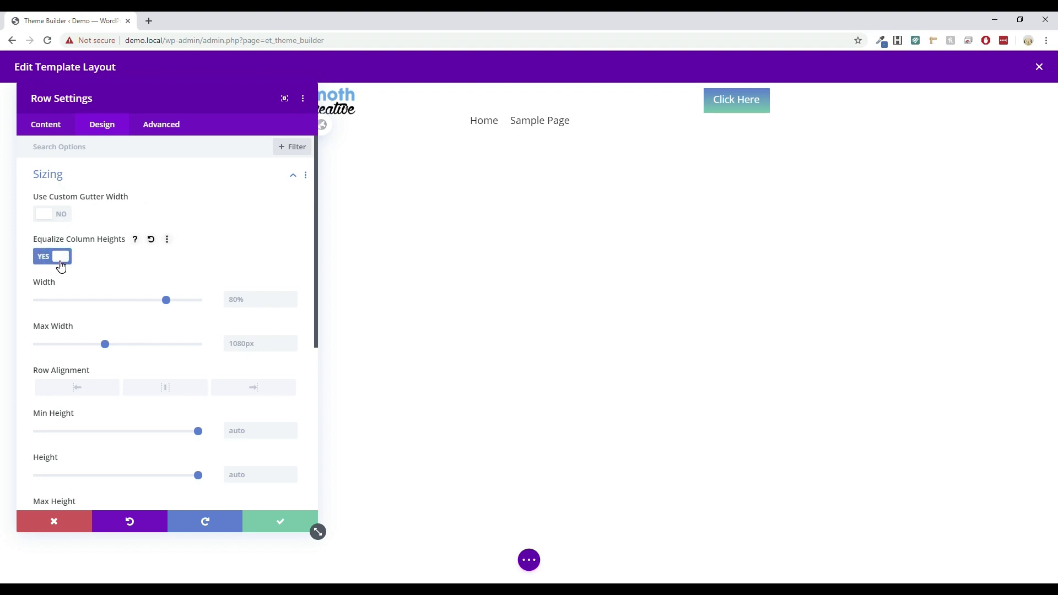
pyautogui.click(60, 258)
pyautogui.click(58, 258)
pyautogui.click(272, 520)
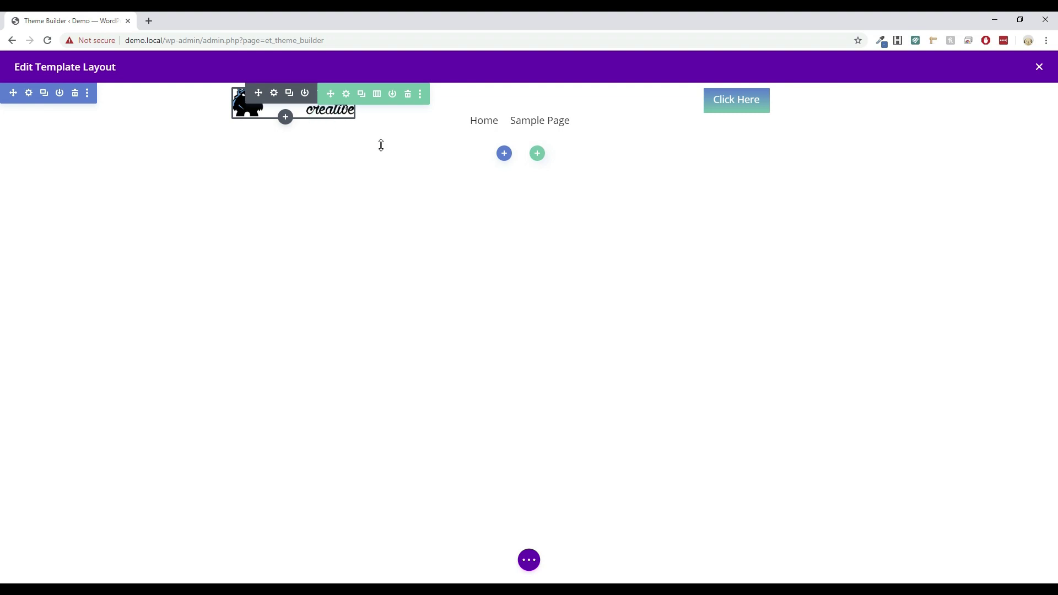
pyautogui.moveTo(607, 115); pyautogui.dragTo(720, 130)
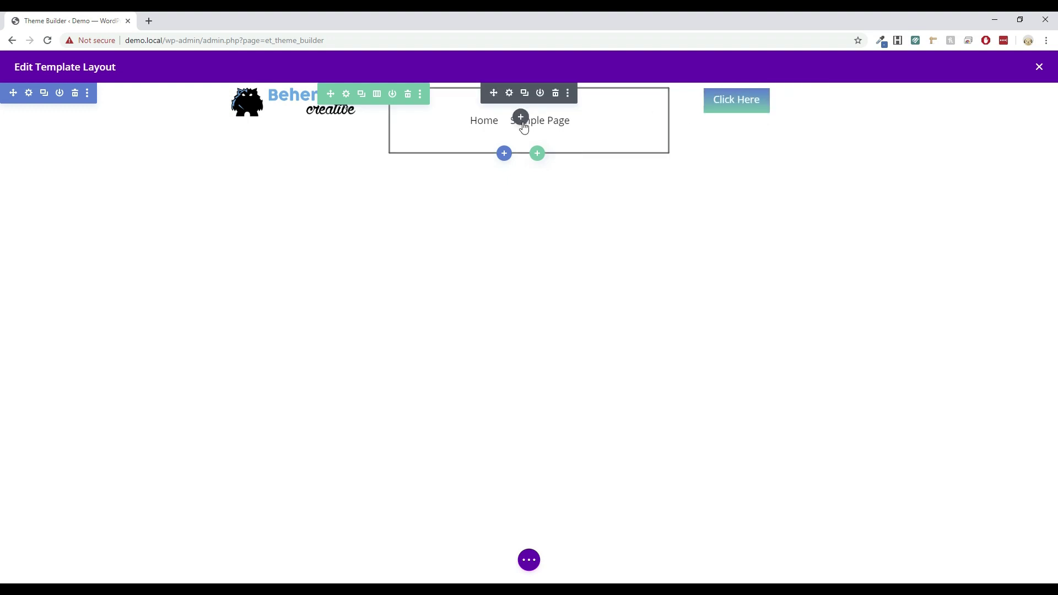
pyautogui.click(431, 117)
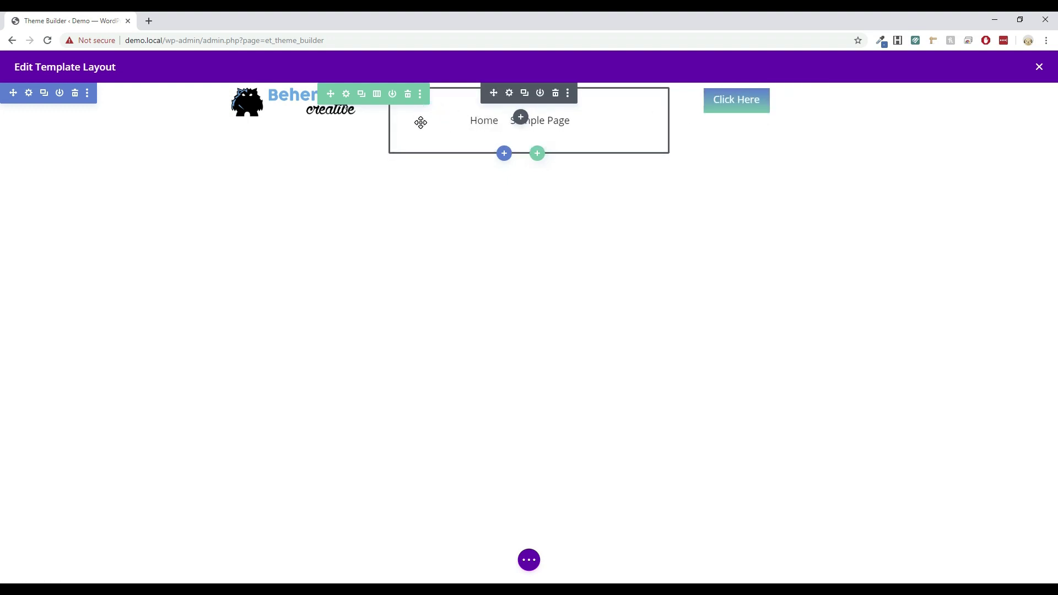
pyautogui.moveTo(428, 151); pyautogui.dragTo(427, 124)
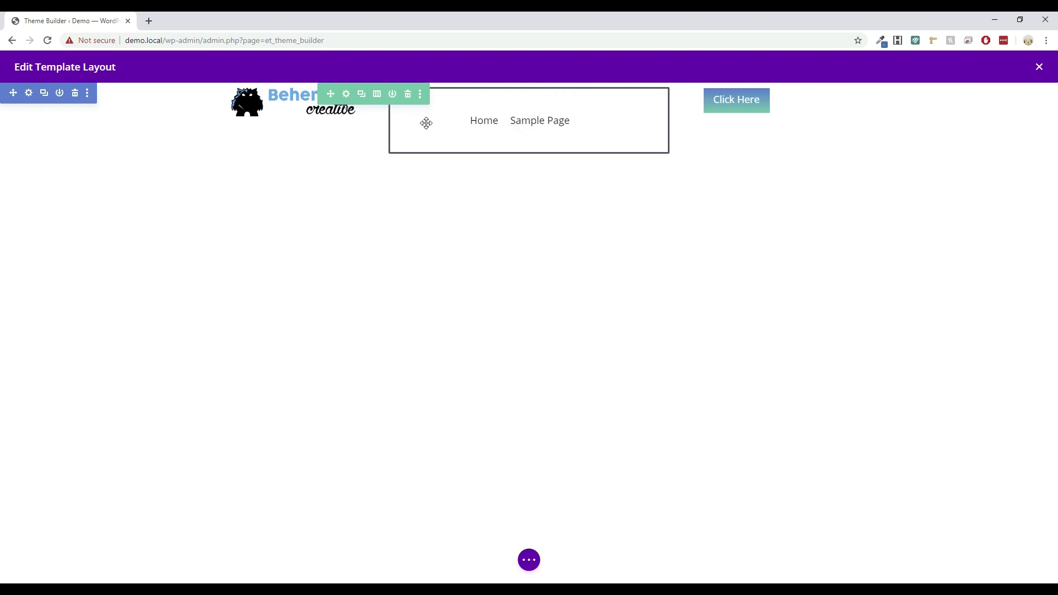
pyautogui.moveTo(461, 88); pyautogui.dragTo(444, 66)
pyautogui.moveTo(453, 146); pyautogui.dragTo(455, 101)
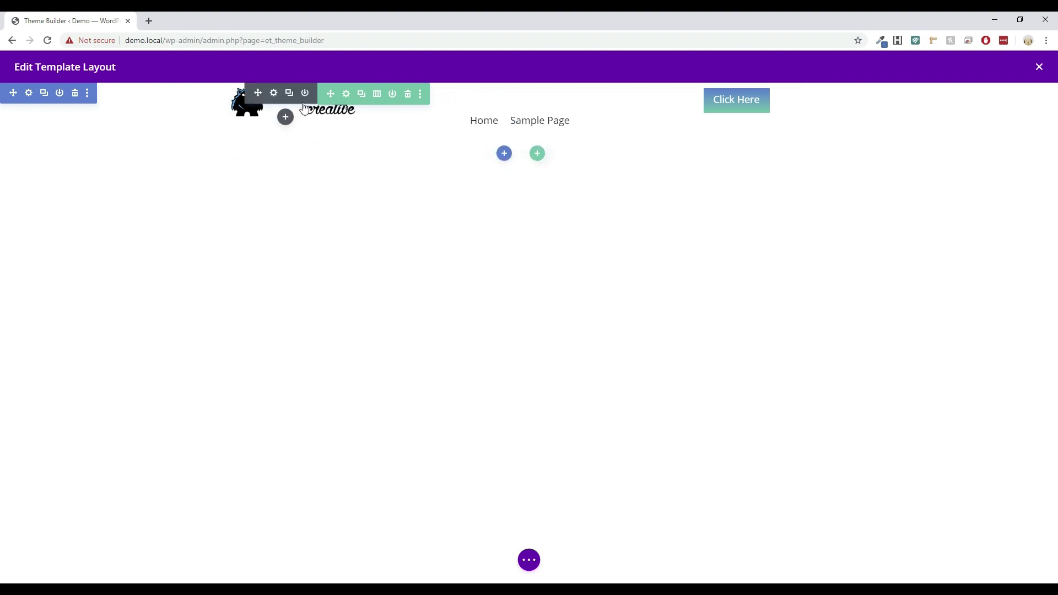
# Set the header row's top margin to 0 in its spacing options and save the row
pyautogui.click(346, 95)
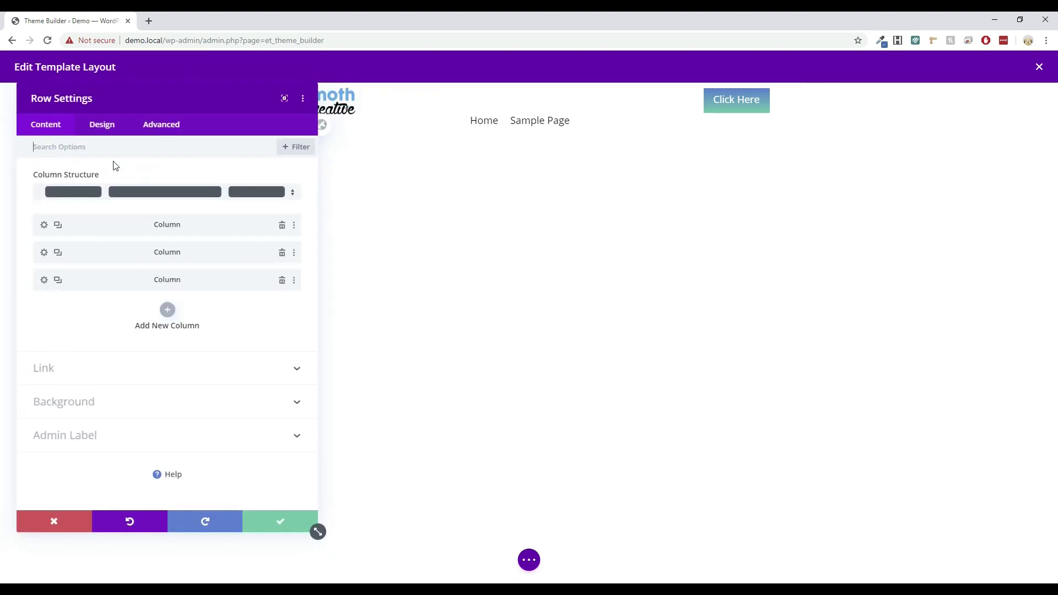
pyautogui.click(94, 126)
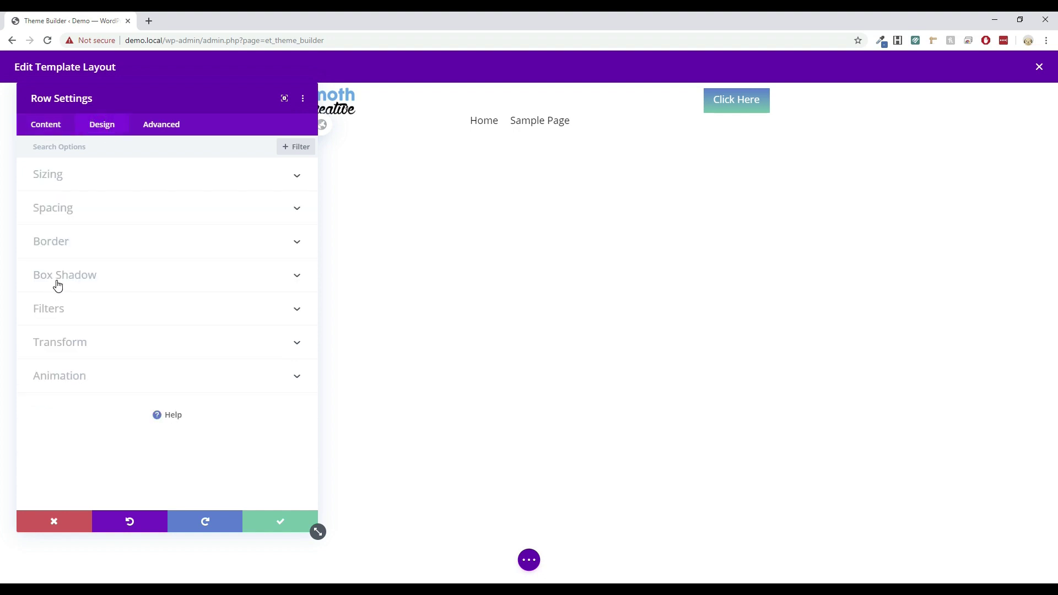
pyautogui.click(57, 209)
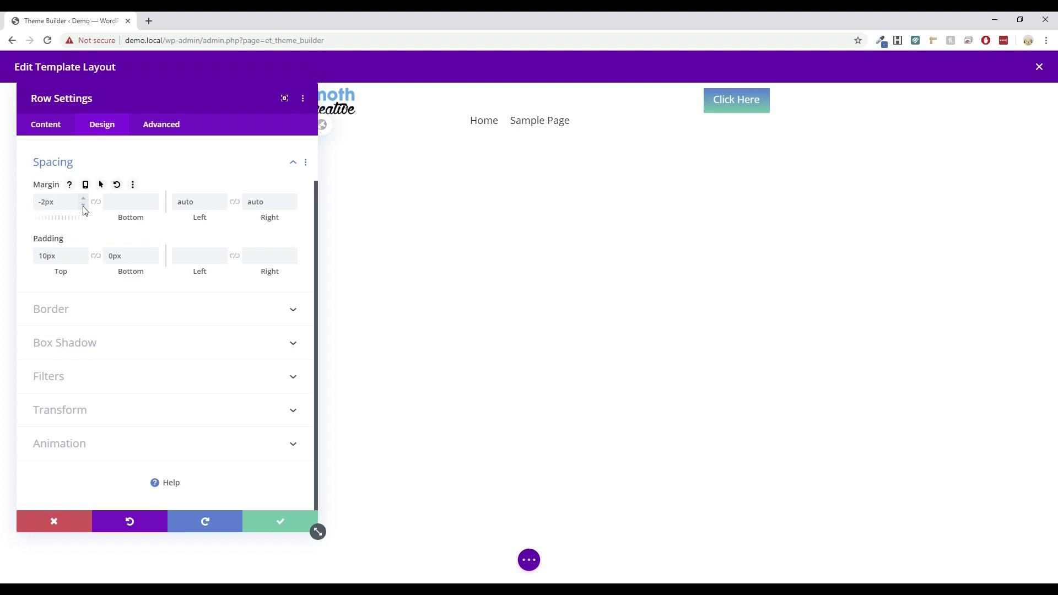
pyautogui.tripleClick(62, 198)
pyautogui.write('0')
pyautogui.press('Return')
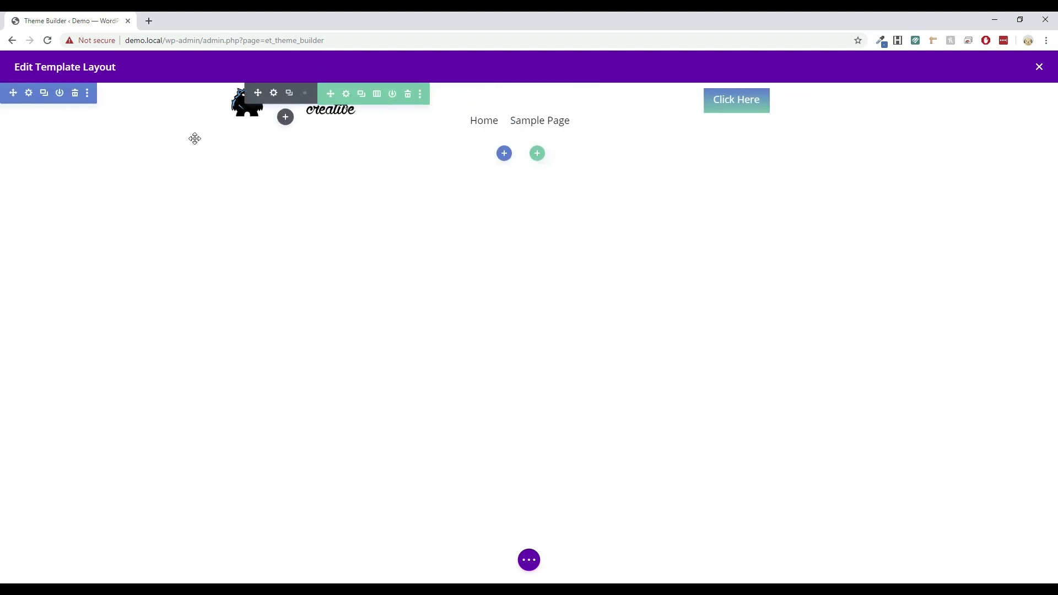
# Look through the header section's content, design and advanced option groups and close the section settings
pyautogui.click(29, 92)
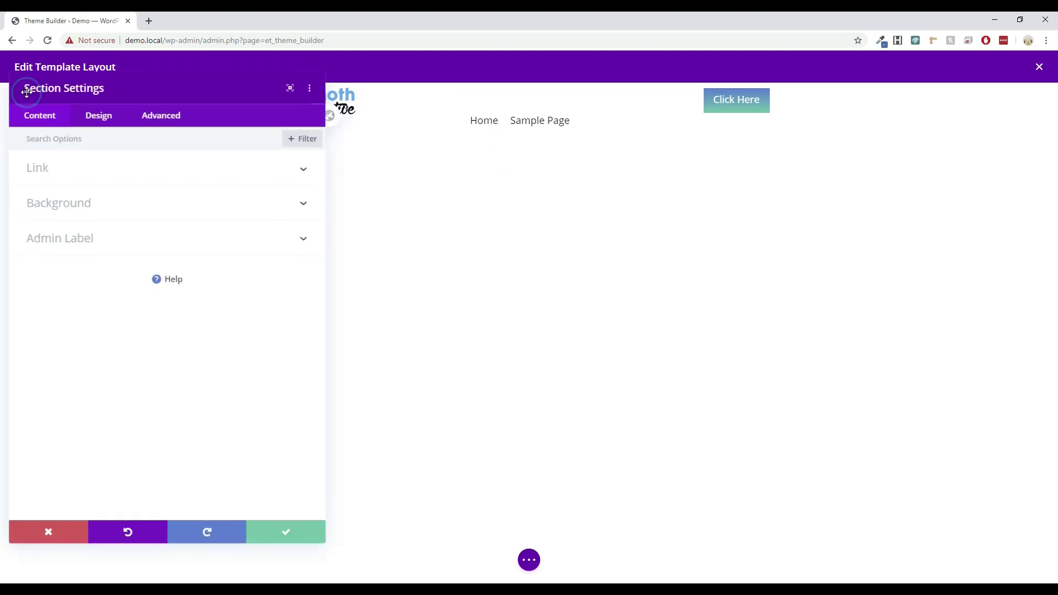
pyautogui.click(92, 126)
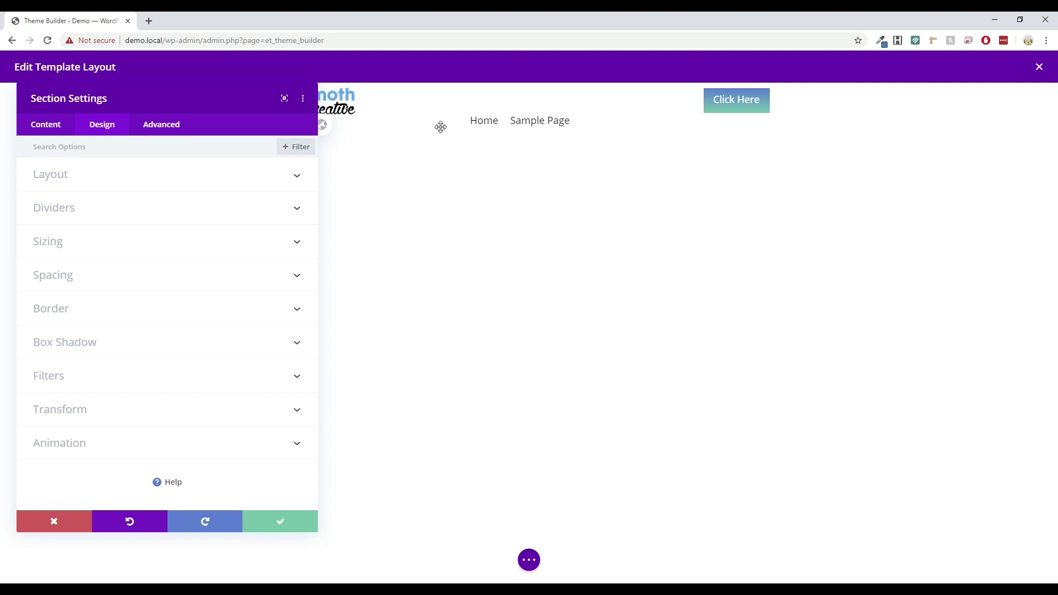
pyautogui.click(148, 126)
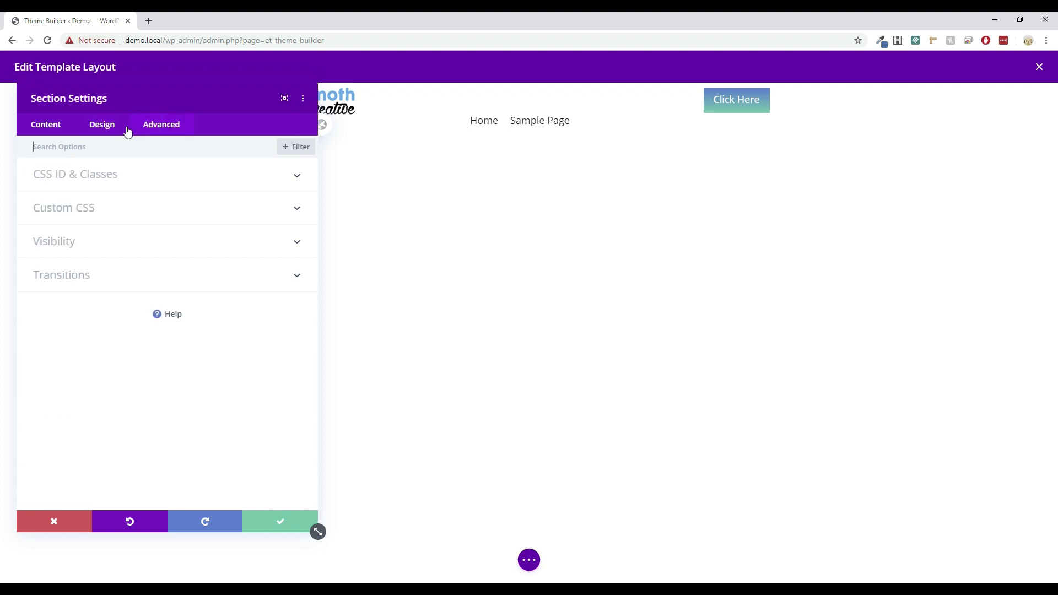
pyautogui.click(102, 130)
pyautogui.click(44, 134)
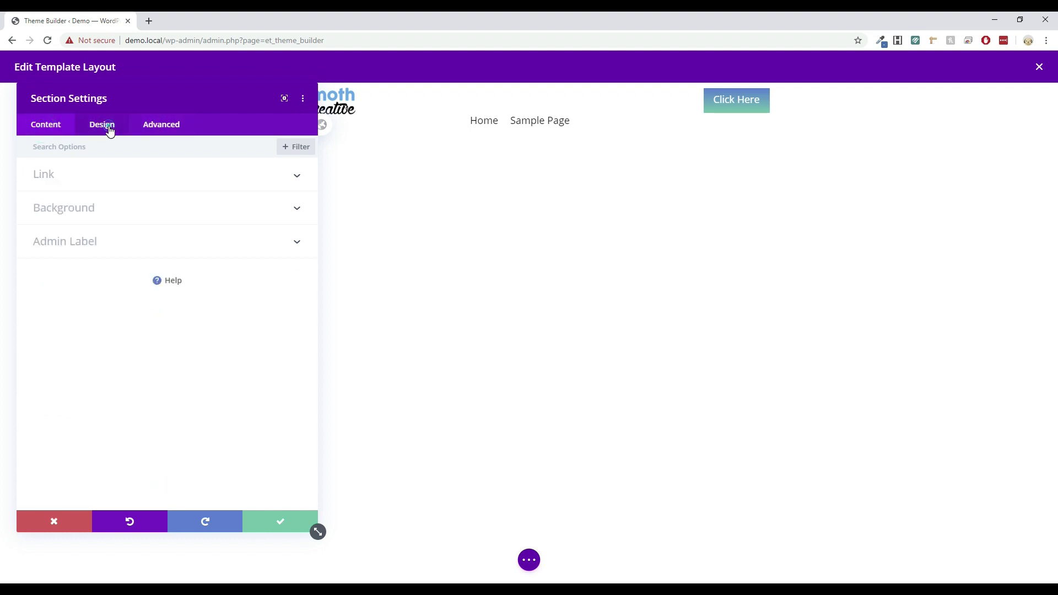
pyautogui.click(107, 130)
pyautogui.click(150, 126)
pyautogui.click(102, 125)
pyautogui.click(46, 130)
pyautogui.click(259, 518)
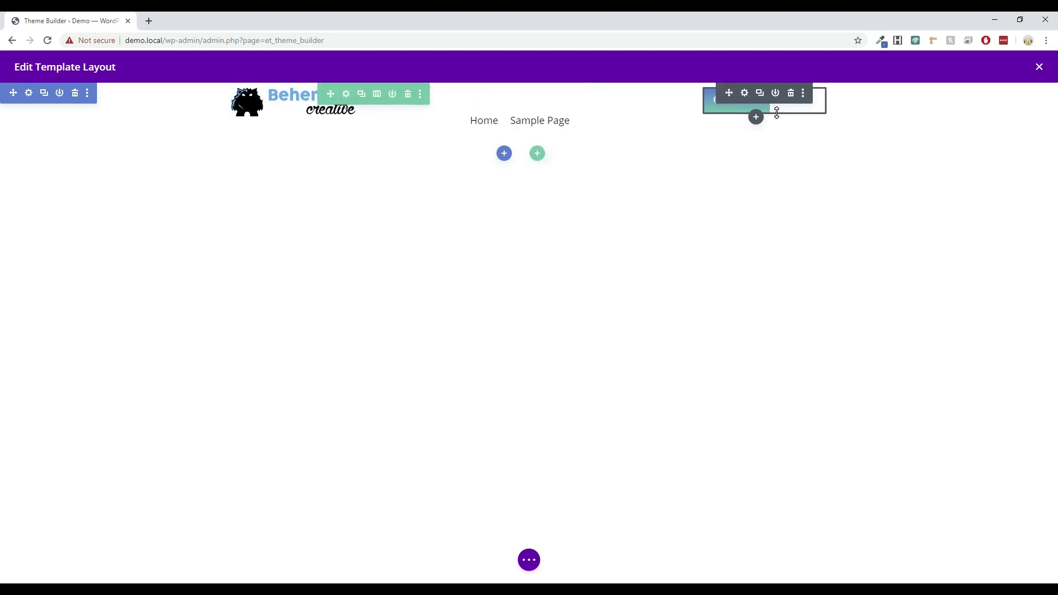
# Close the header's layout editor and save the changes in the Theme Builder
pyautogui.click(745, 94)
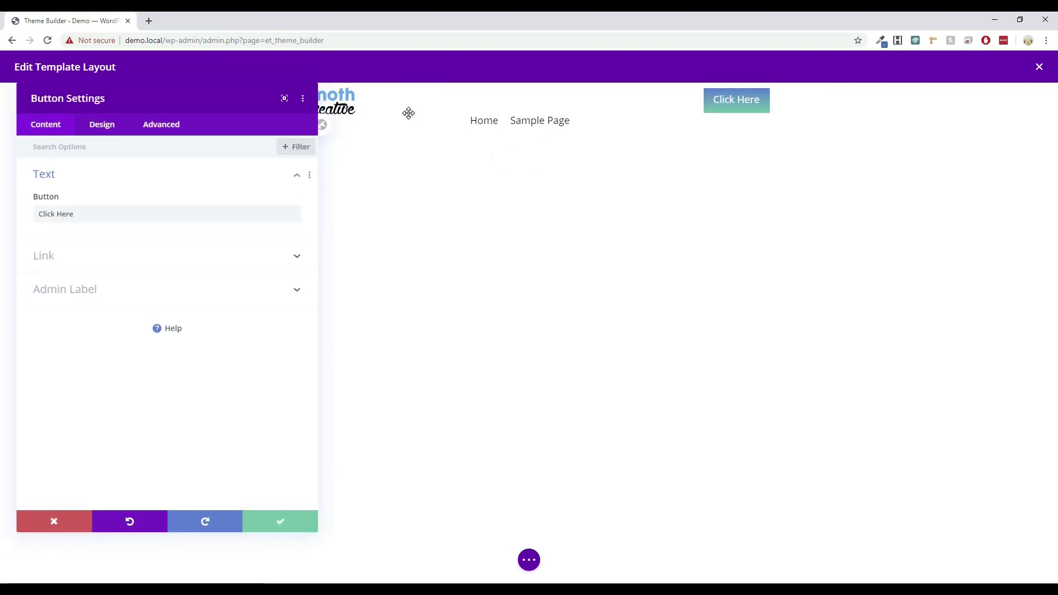
pyautogui.click(47, 521)
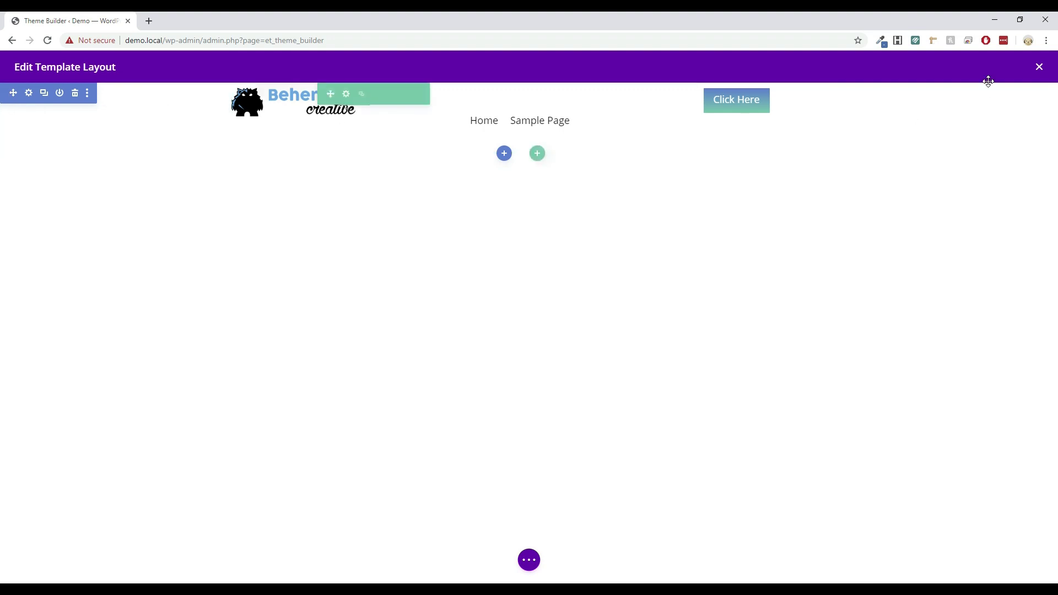
pyautogui.click(531, 559)
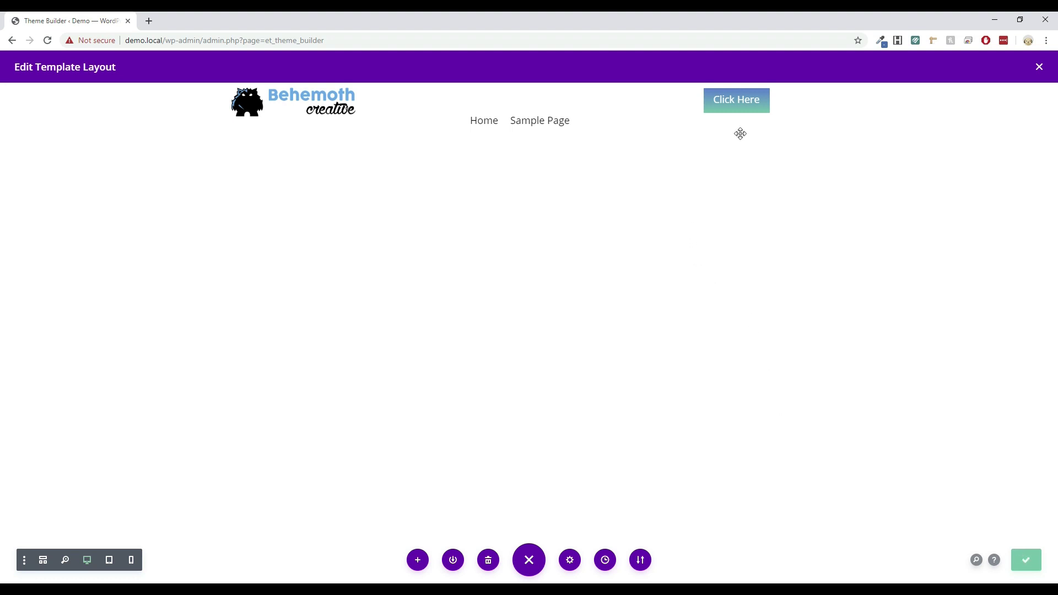
pyautogui.click(1039, 67)
pyautogui.click(131, 97)
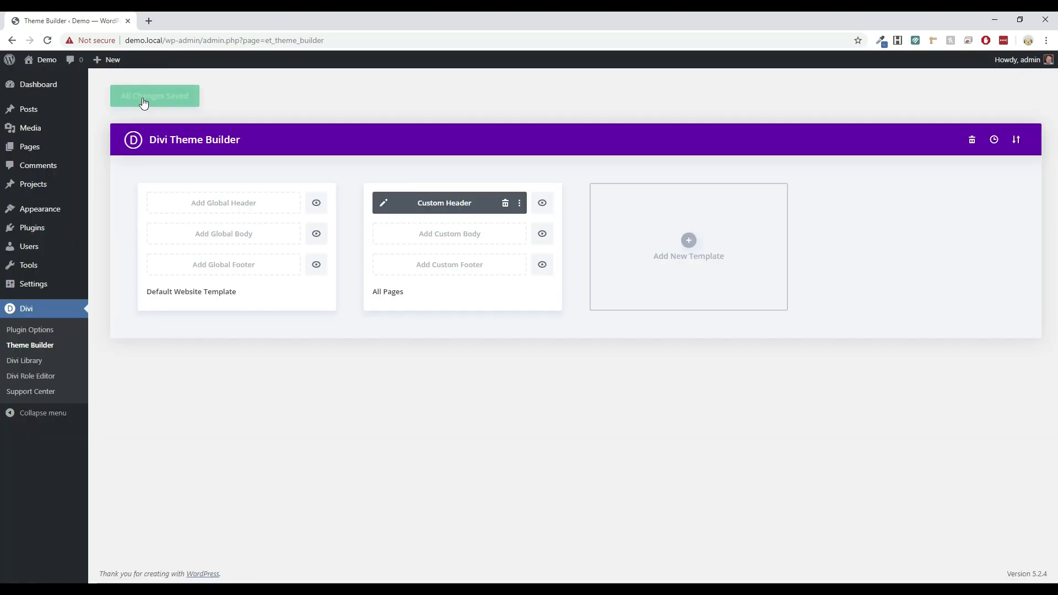
# Open the live site in a new browser tab, check how the custom header looks there, and return to the admin tab
pyautogui.moveTo(27, 59)
pyautogui.rightClick(35, 77)
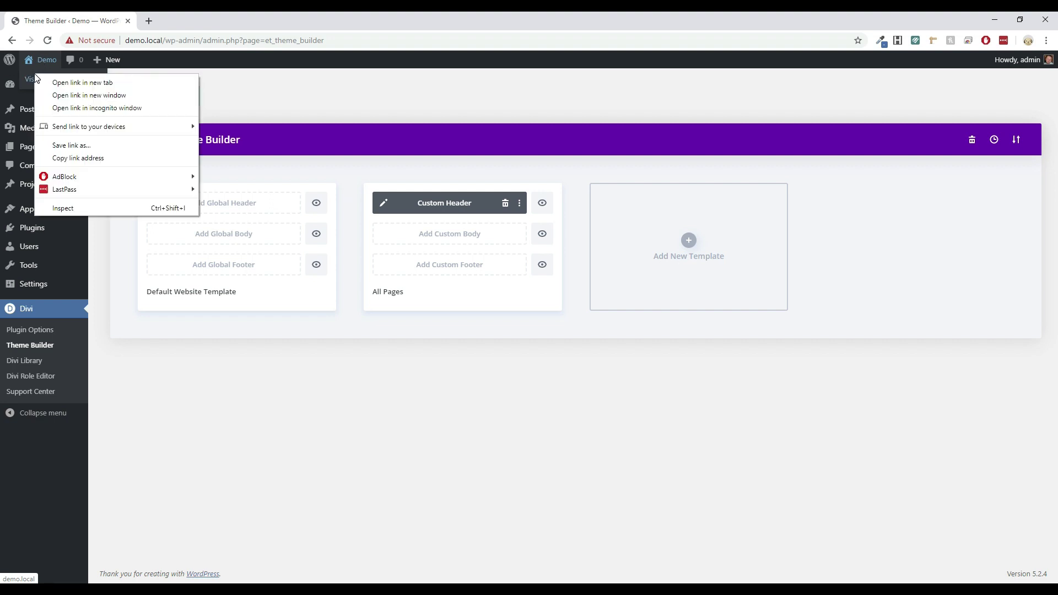
pyautogui.click(63, 82)
pyautogui.click(185, 20)
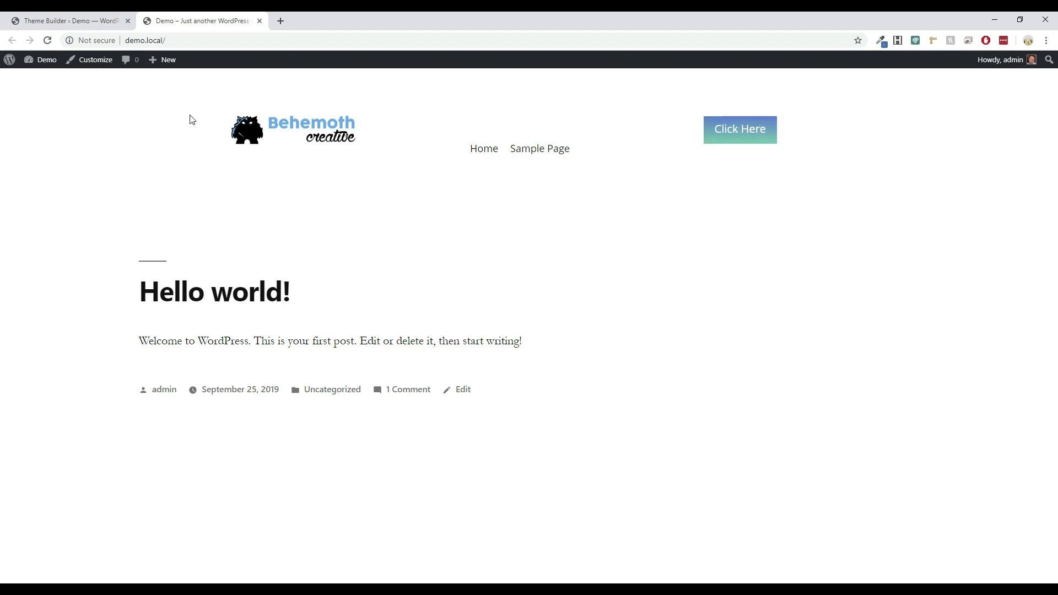
pyautogui.click(67, 20)
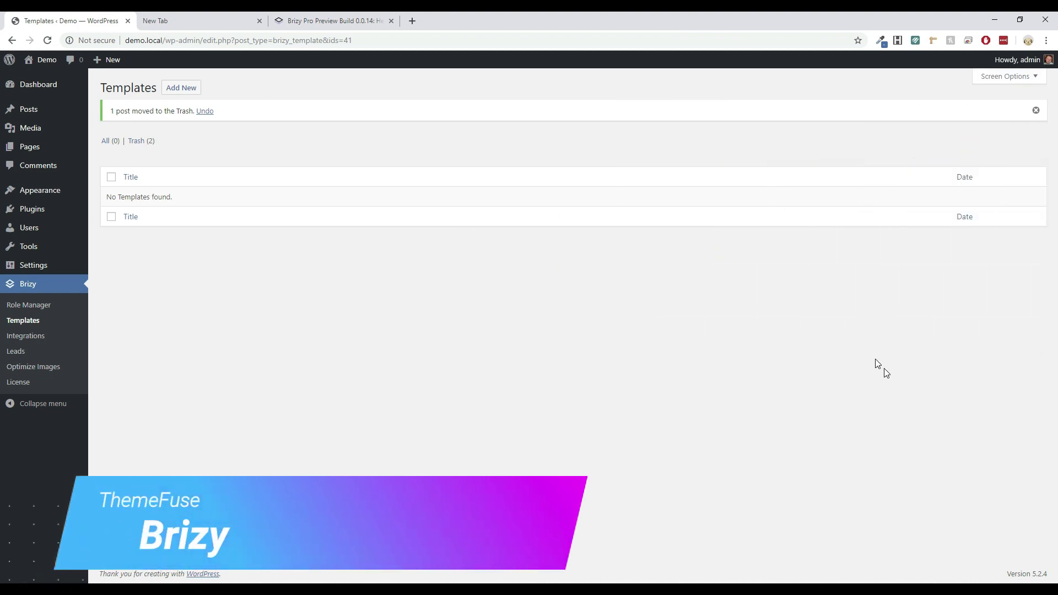
# Dismiss the trash notice, close the empty browser tab, and read the caveat and PRO Menu sections of the Brizy headers and footers article
pyautogui.click(1037, 110)
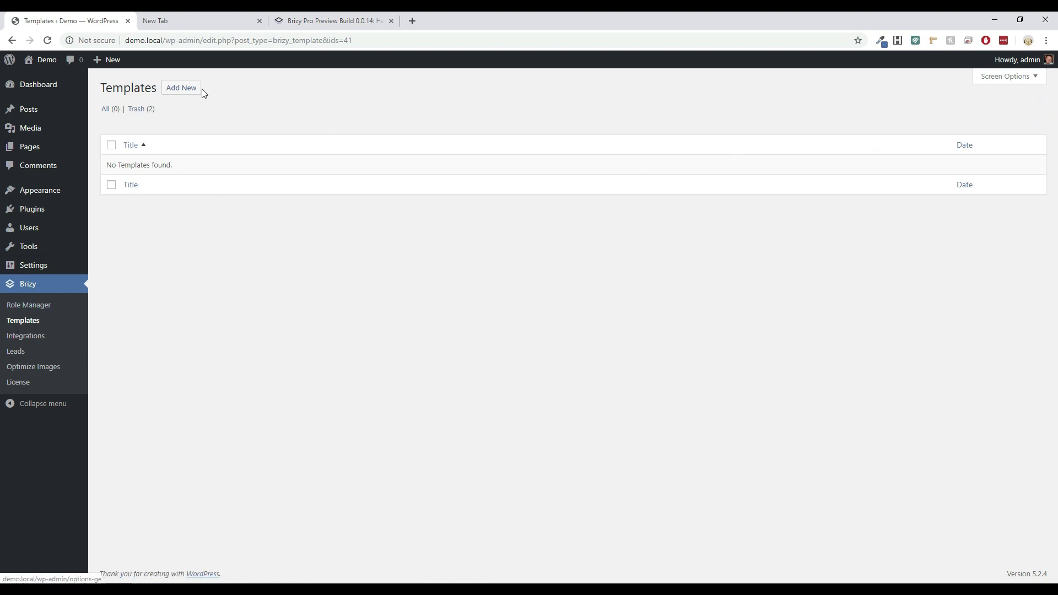
pyautogui.click(257, 21)
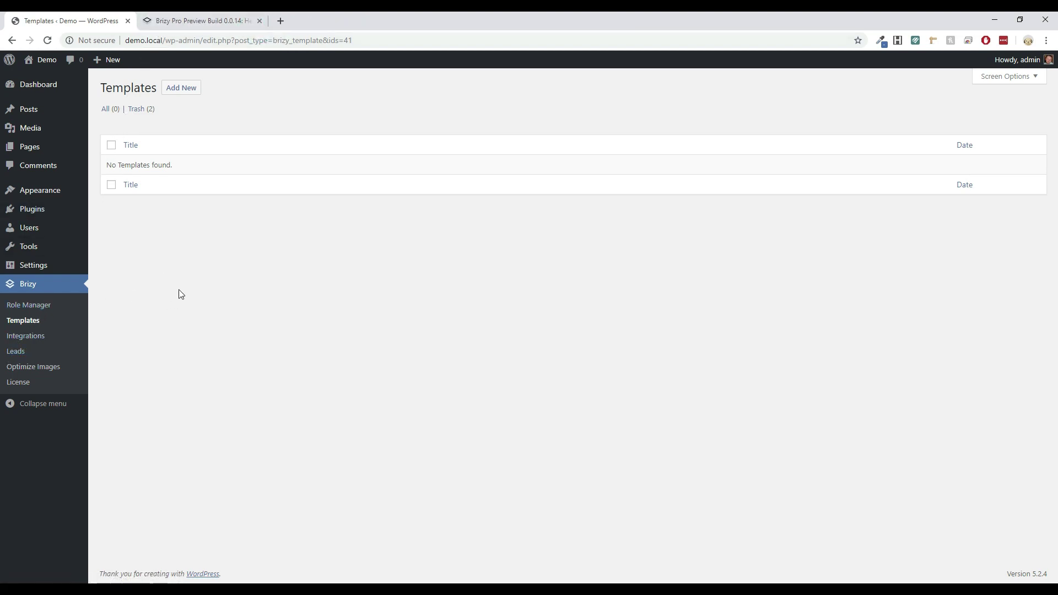
pyautogui.click(224, 18)
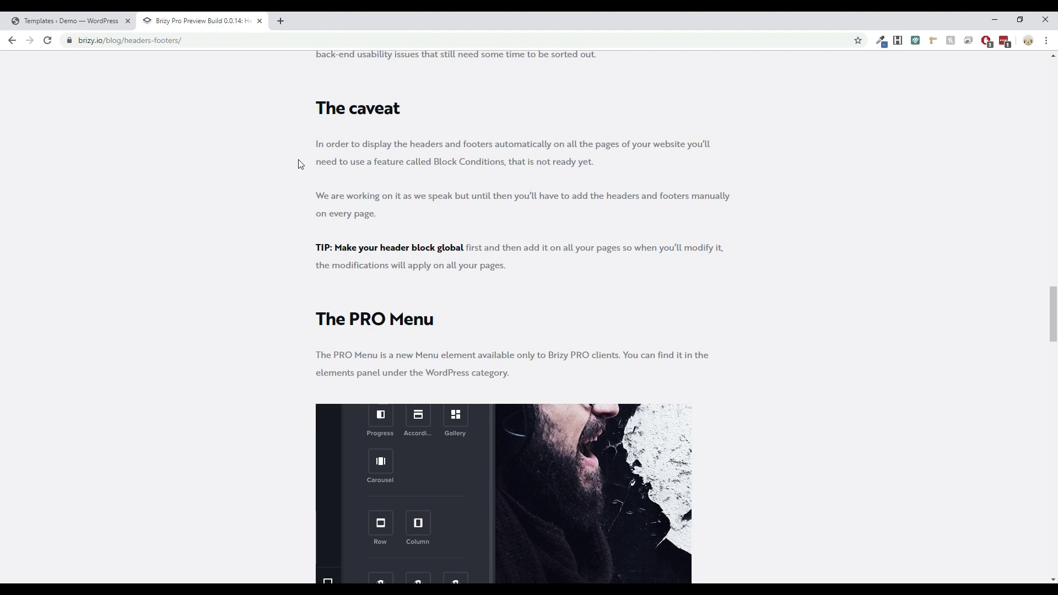
pyautogui.scroll(2, 506, 331)
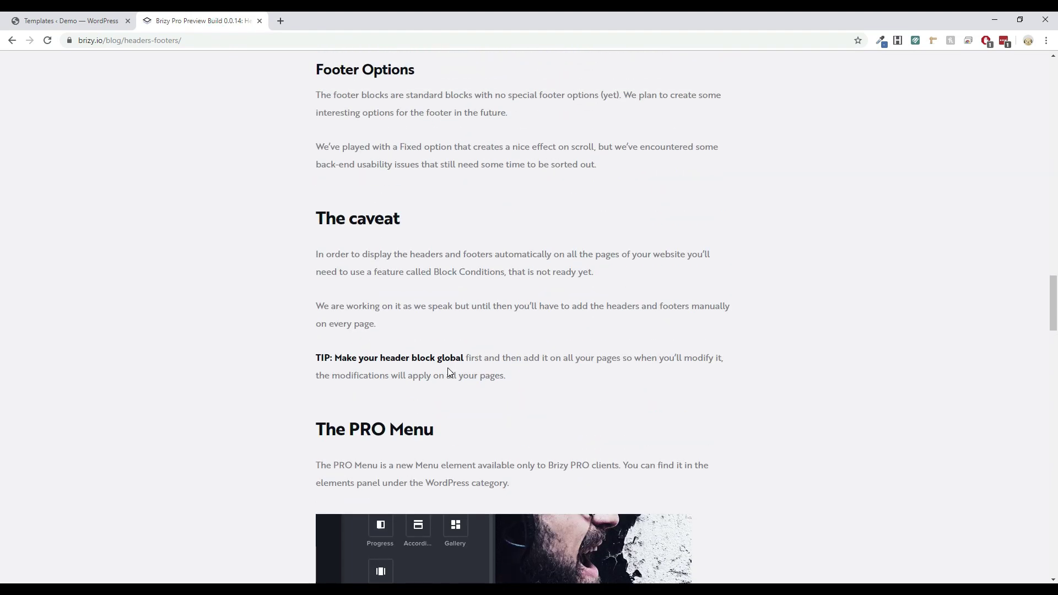
pyautogui.scroll(2, 444, 368)
pyautogui.scroll(-3, 443, 371)
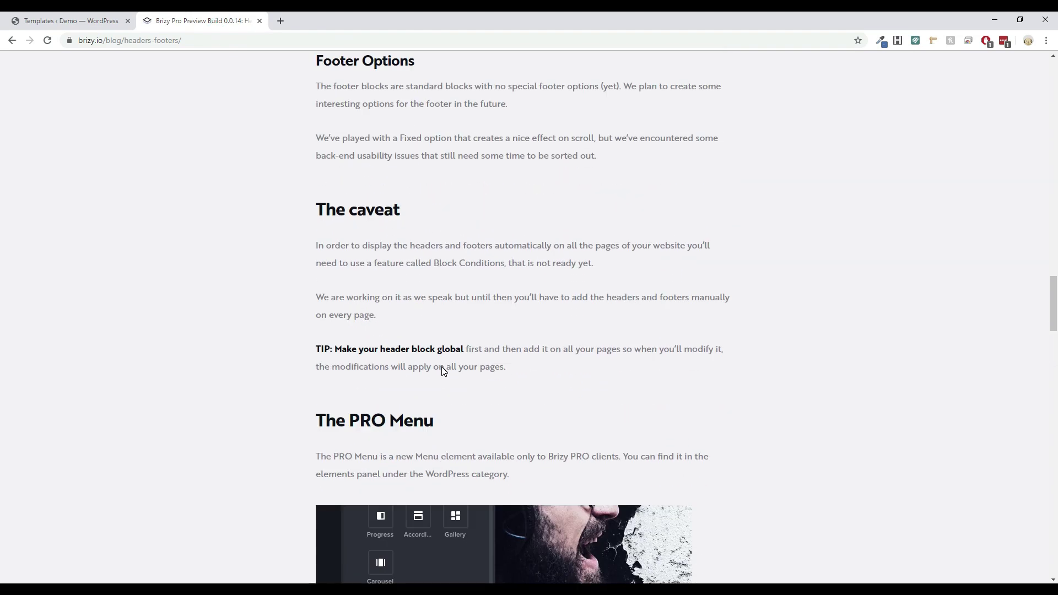
pyautogui.scroll(-2, 443, 370)
pyautogui.scroll(-4, 443, 380)
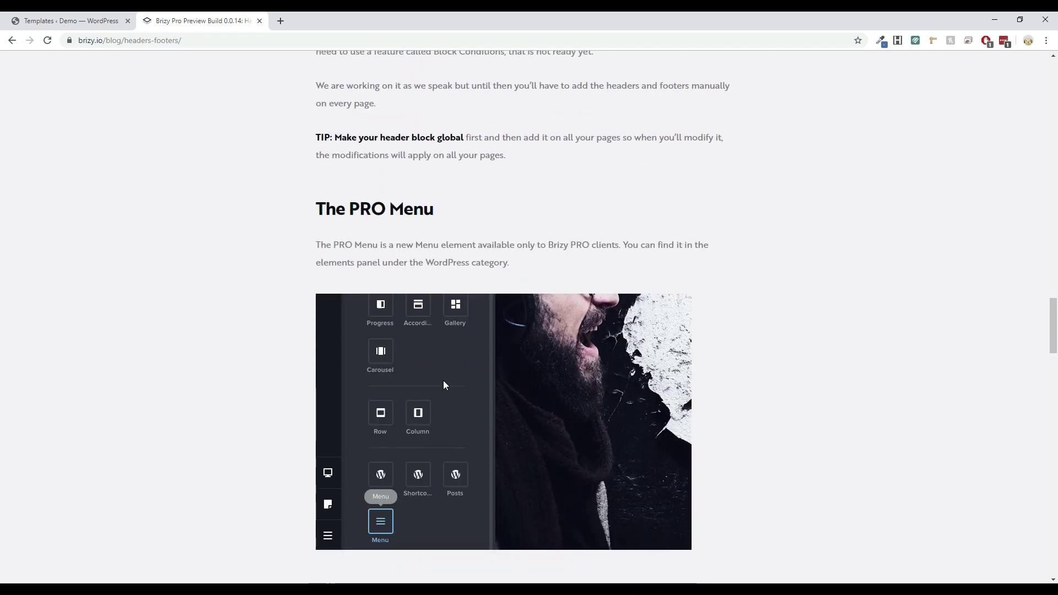
pyautogui.scroll(5, 446, 384)
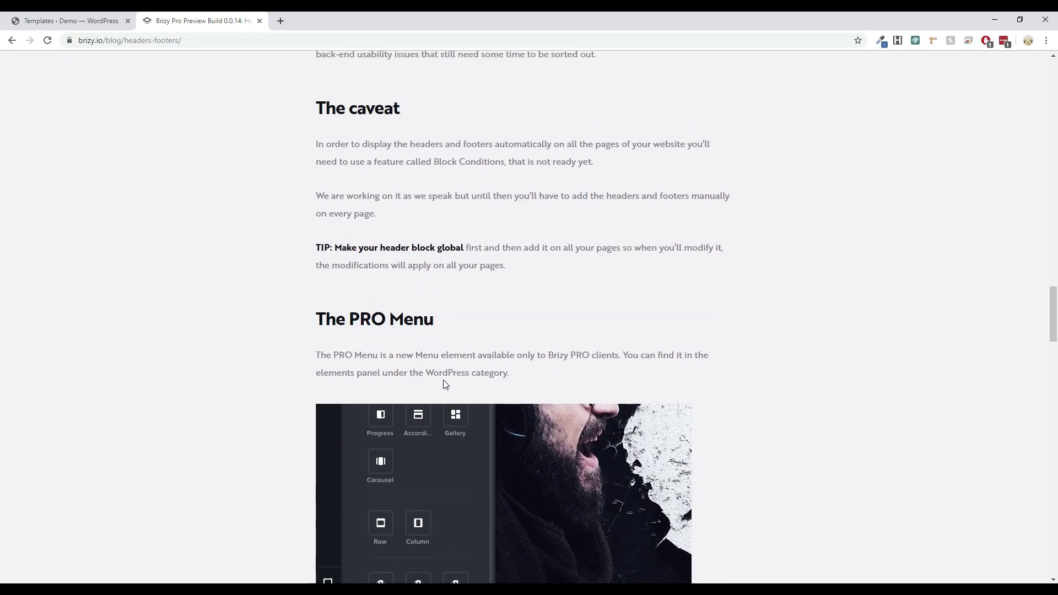
pyautogui.scroll(-2, 445, 384)
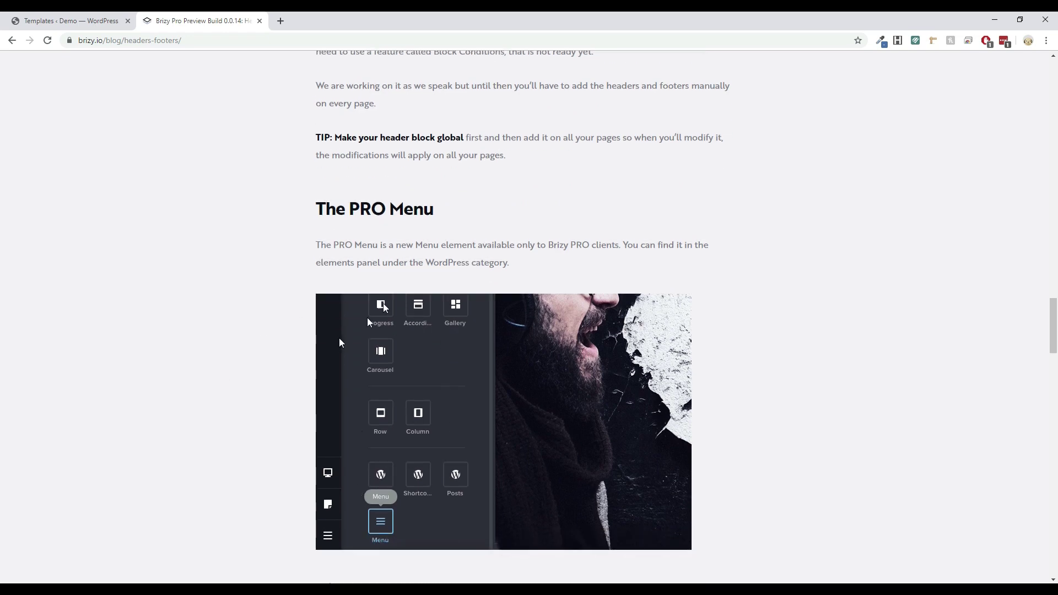
pyautogui.scroll(3, 481, 302)
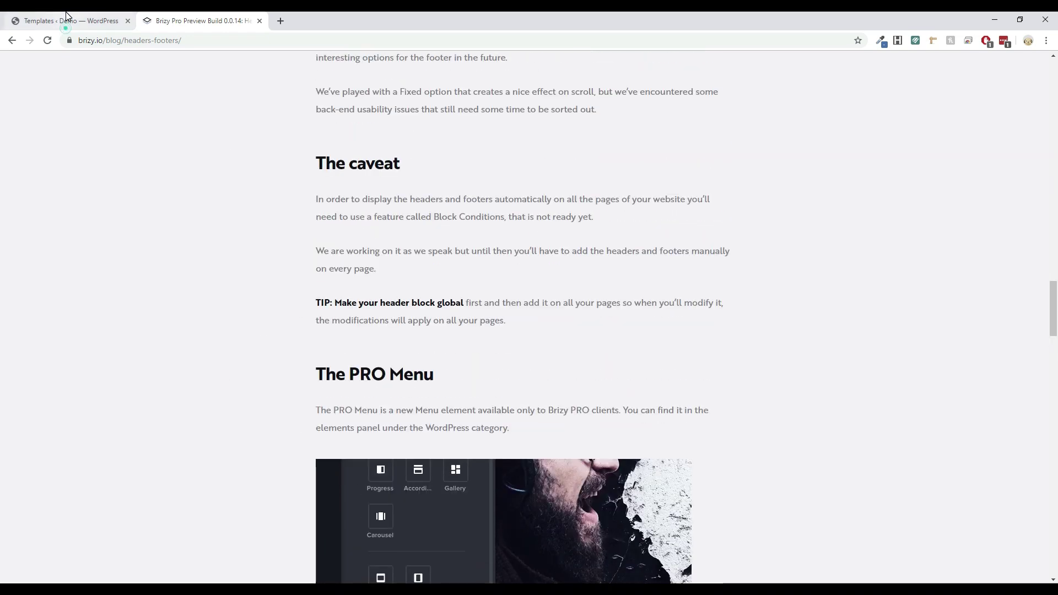
# Return to the Brizy templates list and create a new template titled Header
pyautogui.click(65, 20)
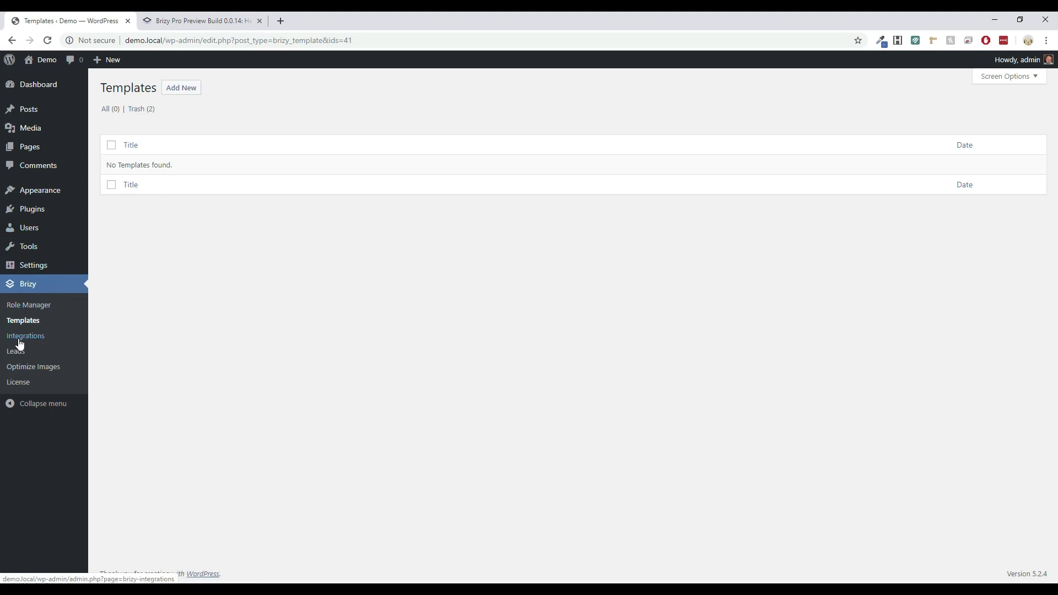
pyautogui.click(180, 94)
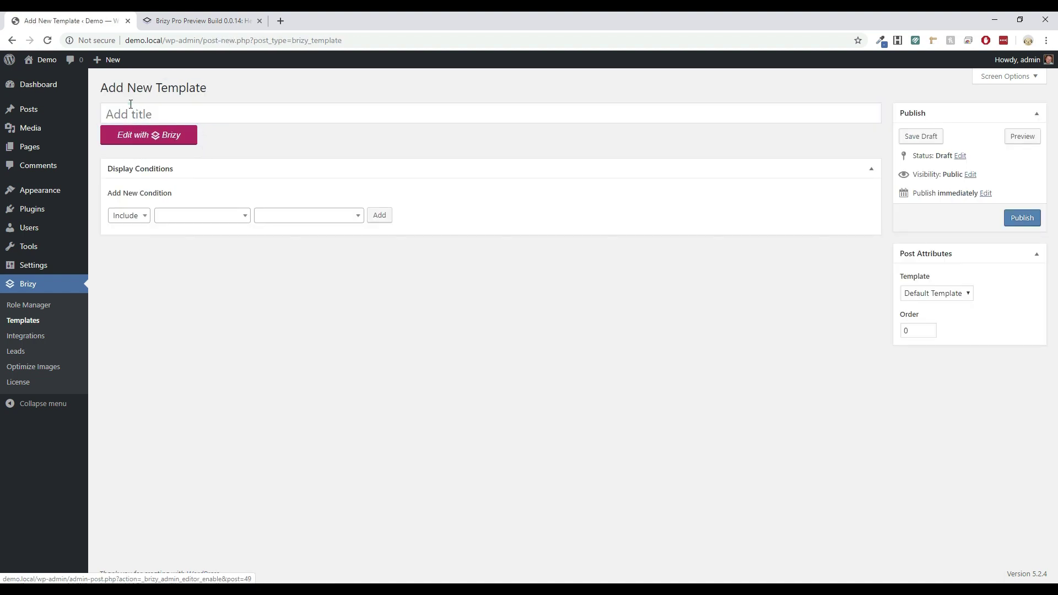
pyautogui.write('Headewr')
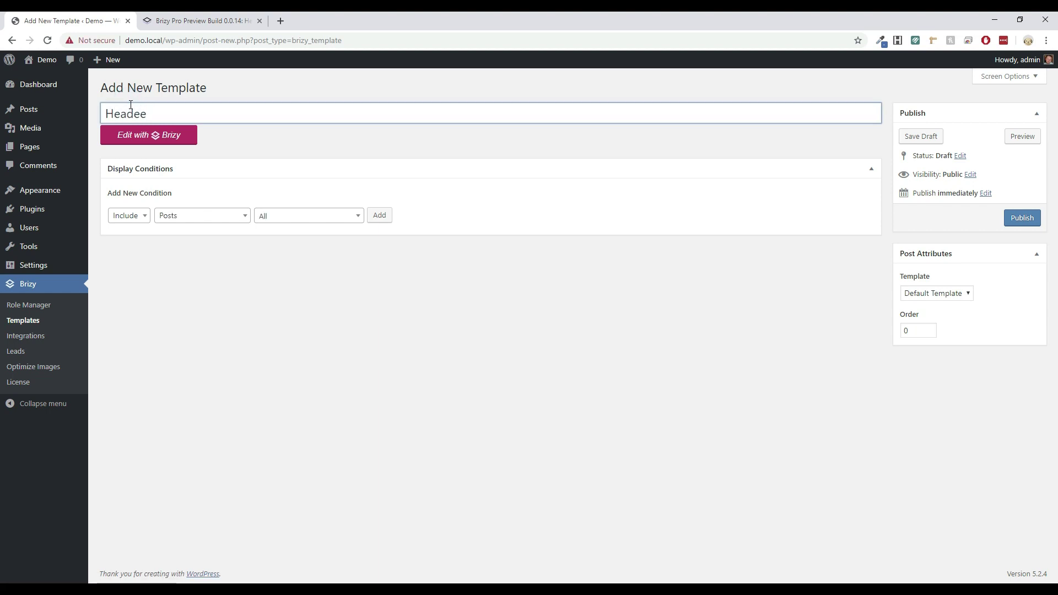
pyautogui.press('BackSpace')
# Add a display condition that includes all pages and publish the Header template
pyautogui.click(196, 218)
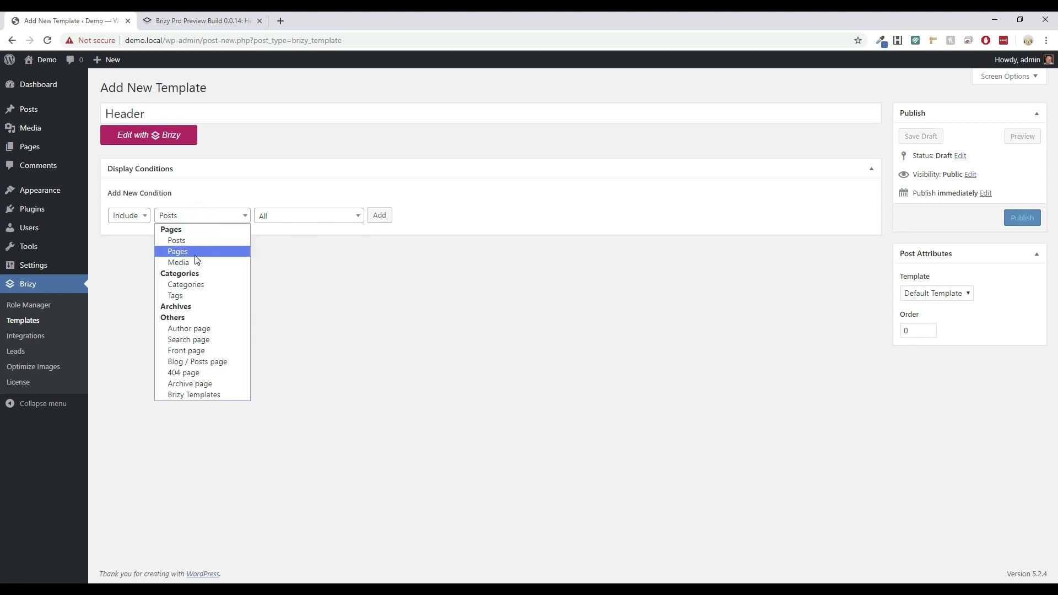
pyautogui.click(195, 255)
pyautogui.click(380, 215)
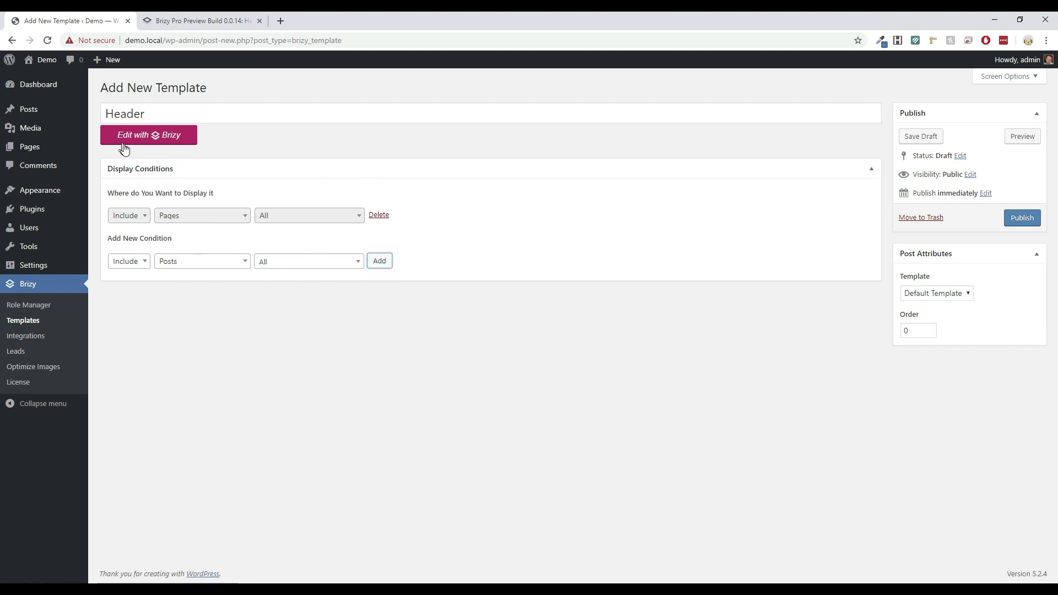
pyautogui.click(1021, 218)
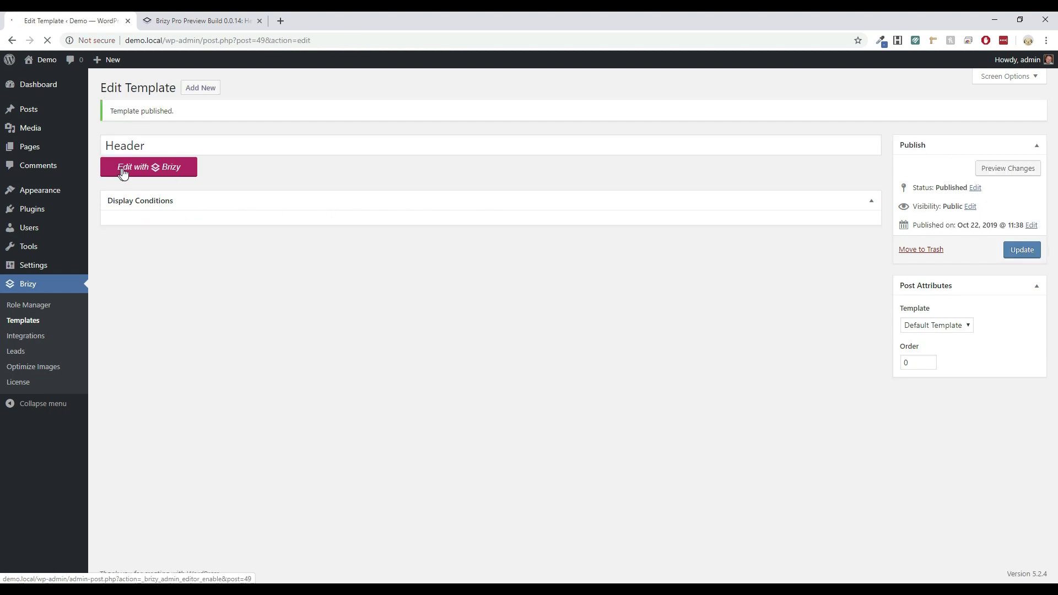
# Open the Header template in the Brizy editor and browse the ready-made Header and Footers blocks
pyautogui.click(145, 169)
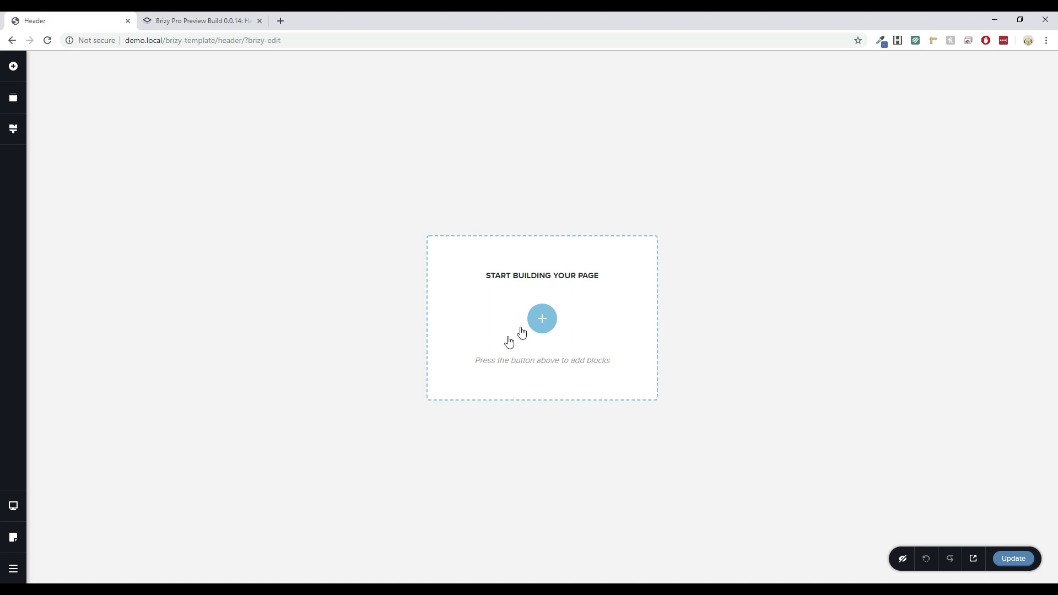
pyautogui.click(543, 319)
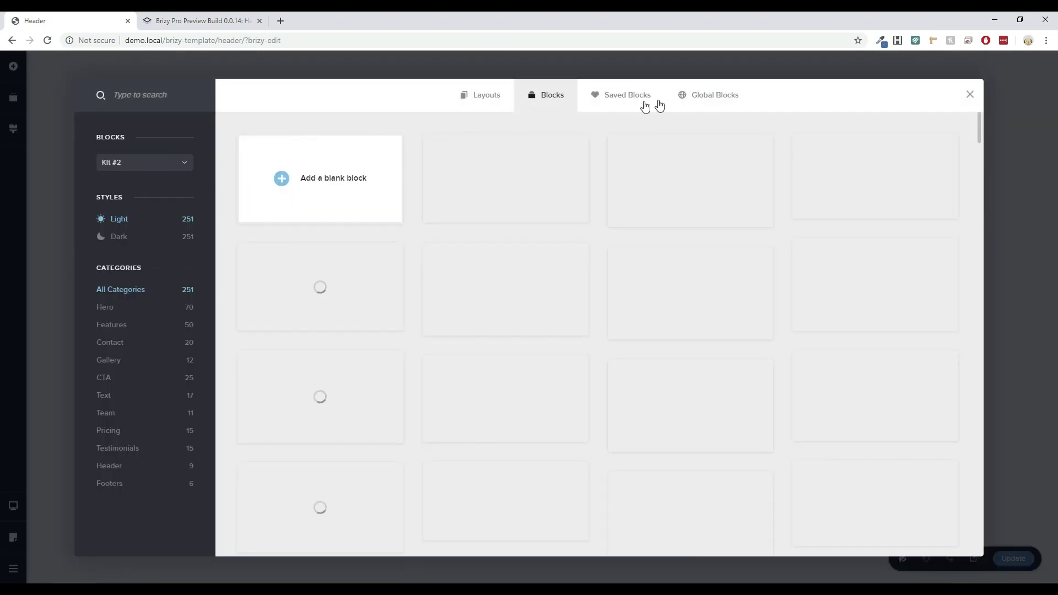
pyautogui.click(112, 466)
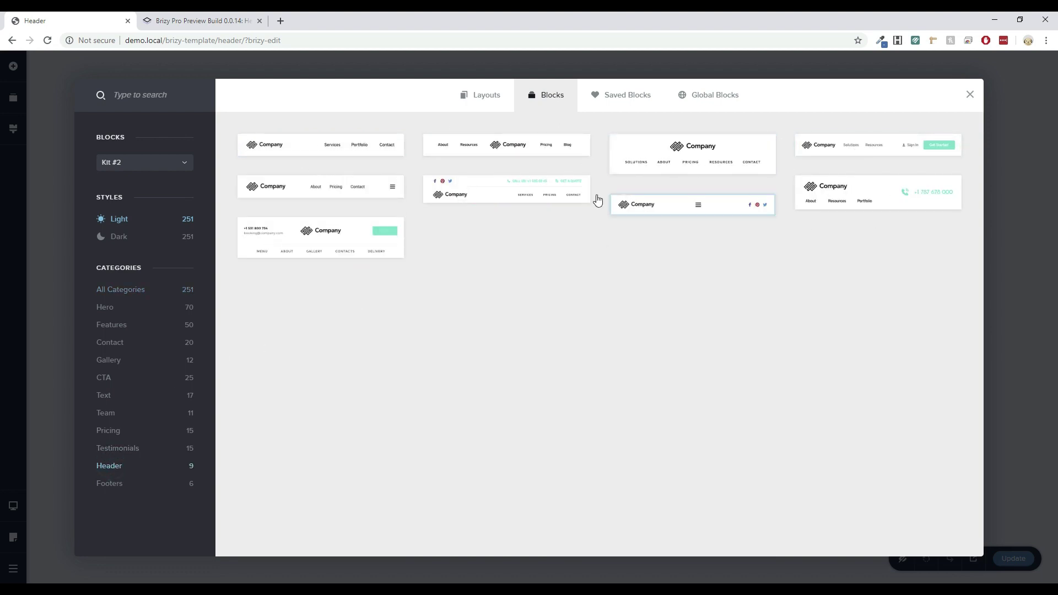
pyautogui.click(108, 485)
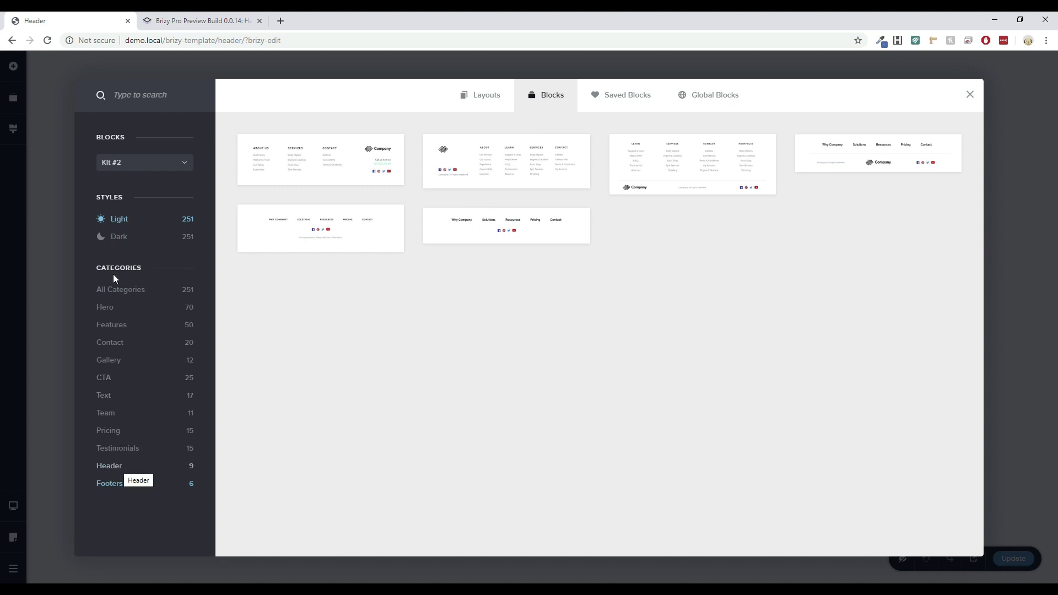
# Insert a blank block, expand it to three columns, and reduce the padding above and below the columns
pyautogui.click(110, 289)
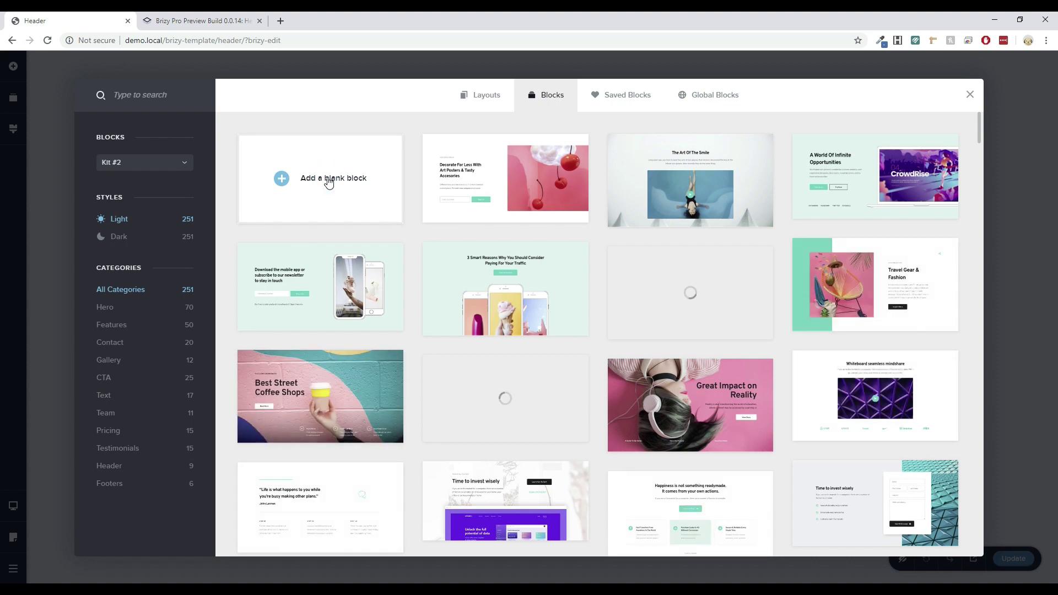
pyautogui.click(330, 180)
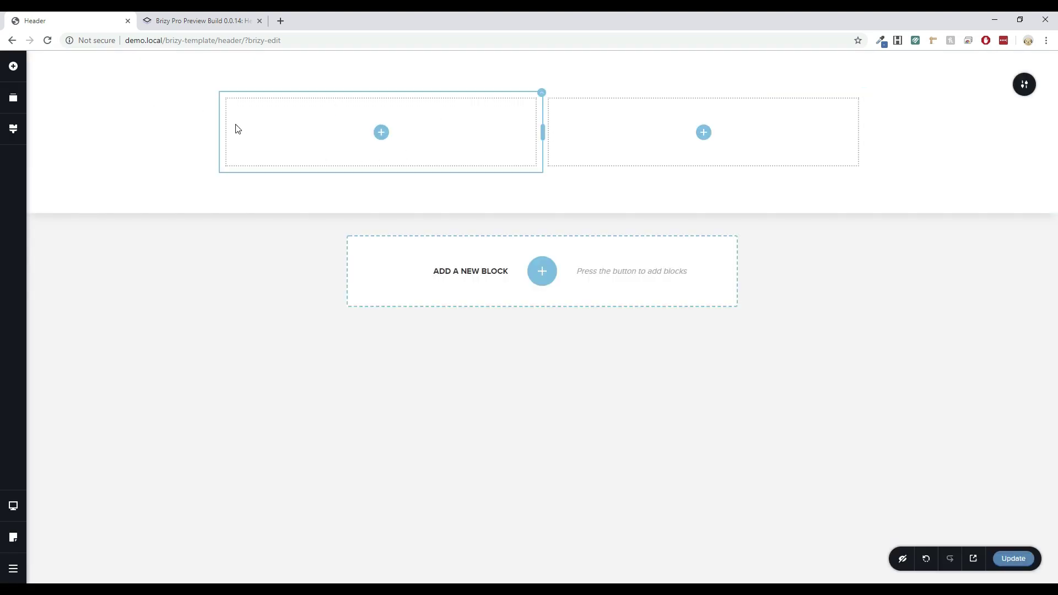
pyautogui.click(544, 95)
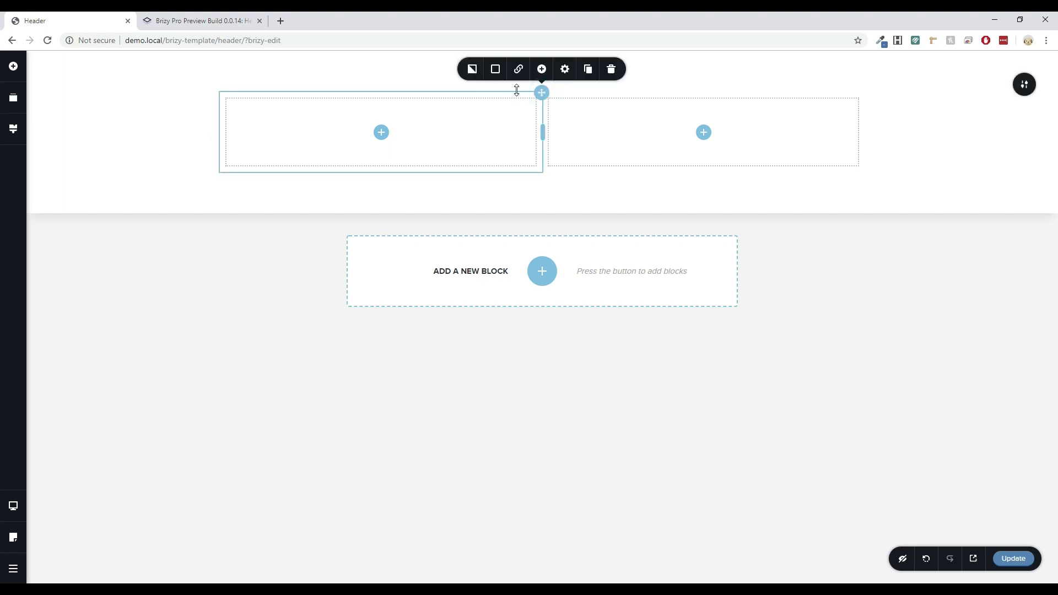
pyautogui.click(542, 70)
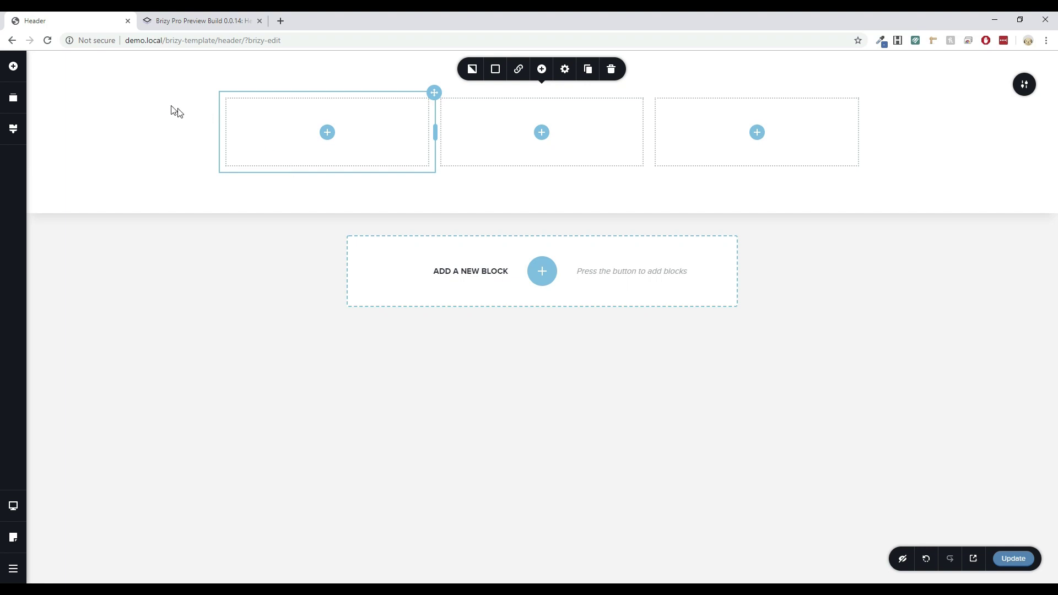
pyautogui.moveTo(368, 74); pyautogui.dragTo(379, 20)
pyautogui.moveTo(380, 165); pyautogui.dragTo(388, 110)
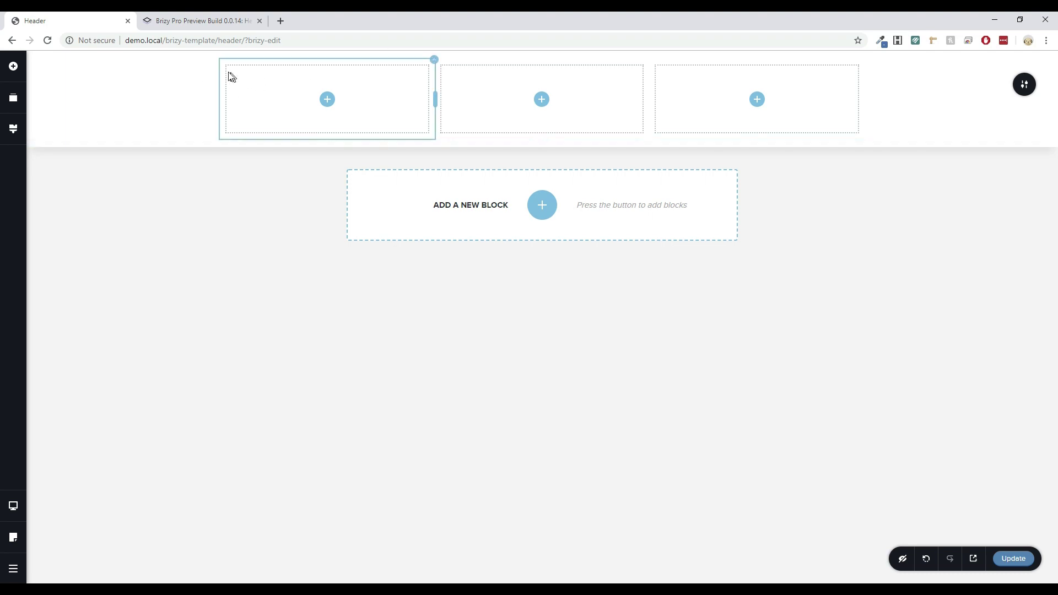
# Place an Image element in the block's first column and fill it with the Behemoth Creative logo from the media library
pyautogui.click(13, 66)
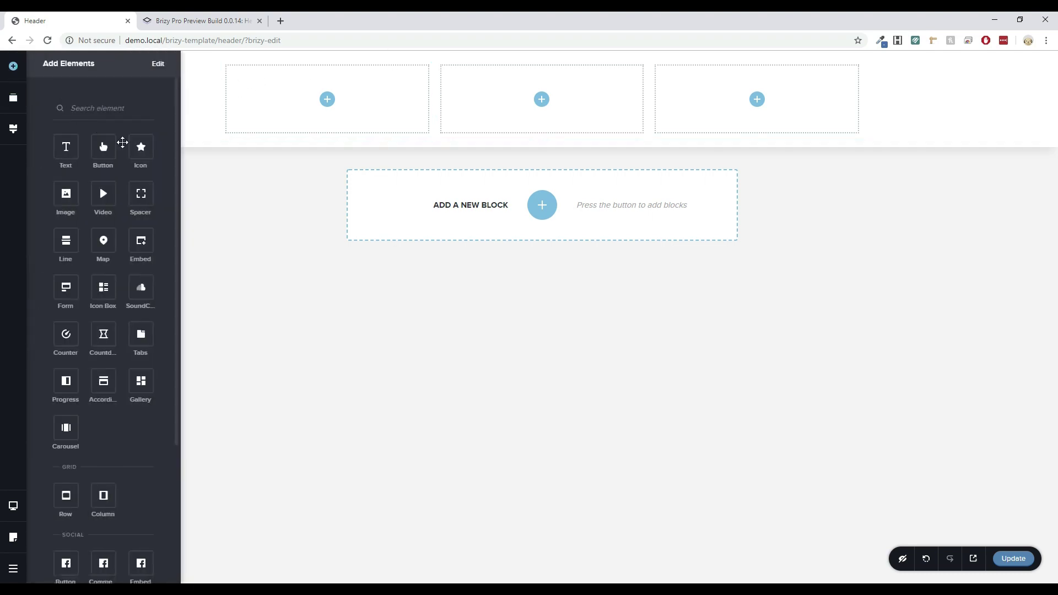
pyautogui.moveTo(66, 191); pyautogui.dragTo(317, 102)
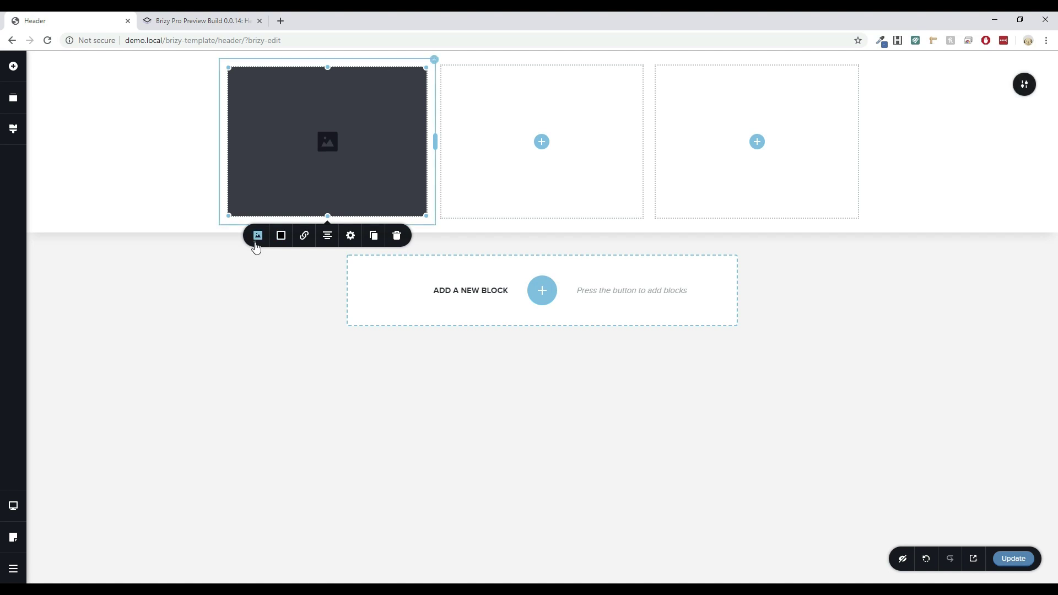
pyautogui.click(258, 235)
pyautogui.click(271, 131)
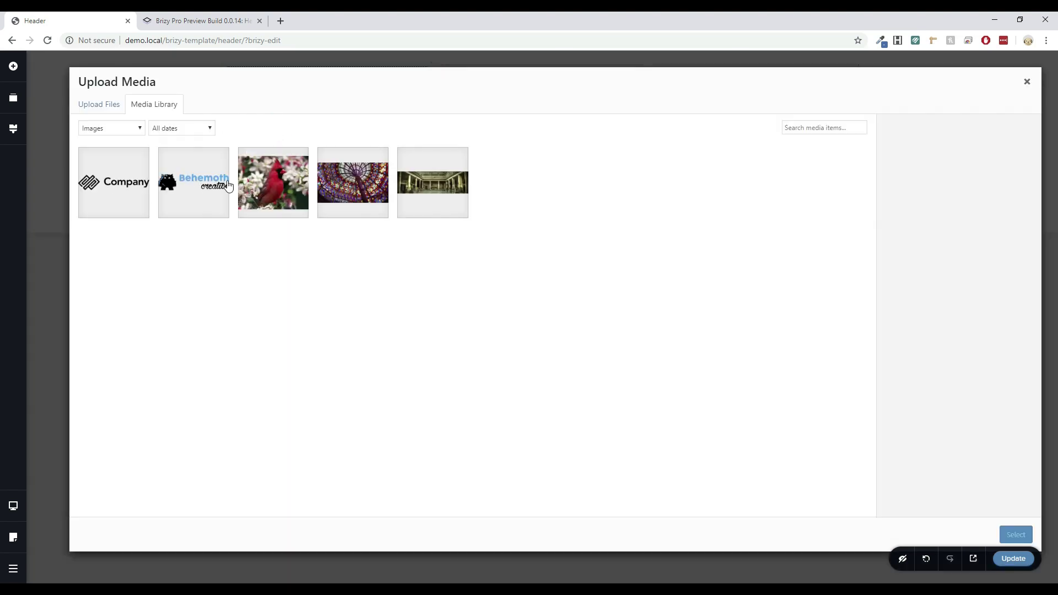
pyautogui.click(229, 185)
pyautogui.click(1010, 532)
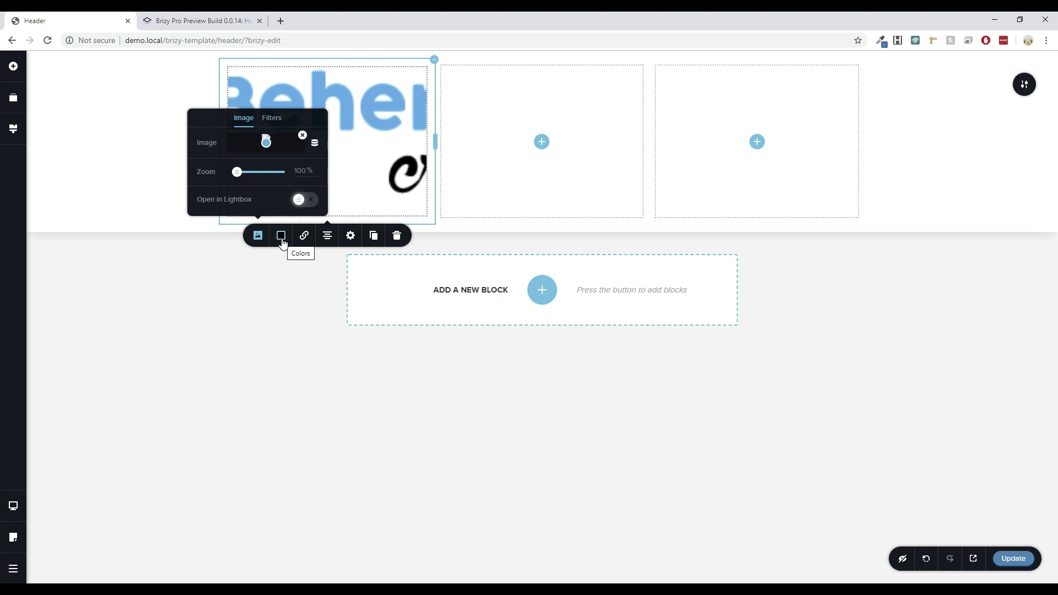
# Try to reduce the logo image's zoom below 100%
pyautogui.moveTo(239, 175); pyautogui.dragTo(220, 188)
pyautogui.doubleClick(299, 170)
pyautogui.write('2')
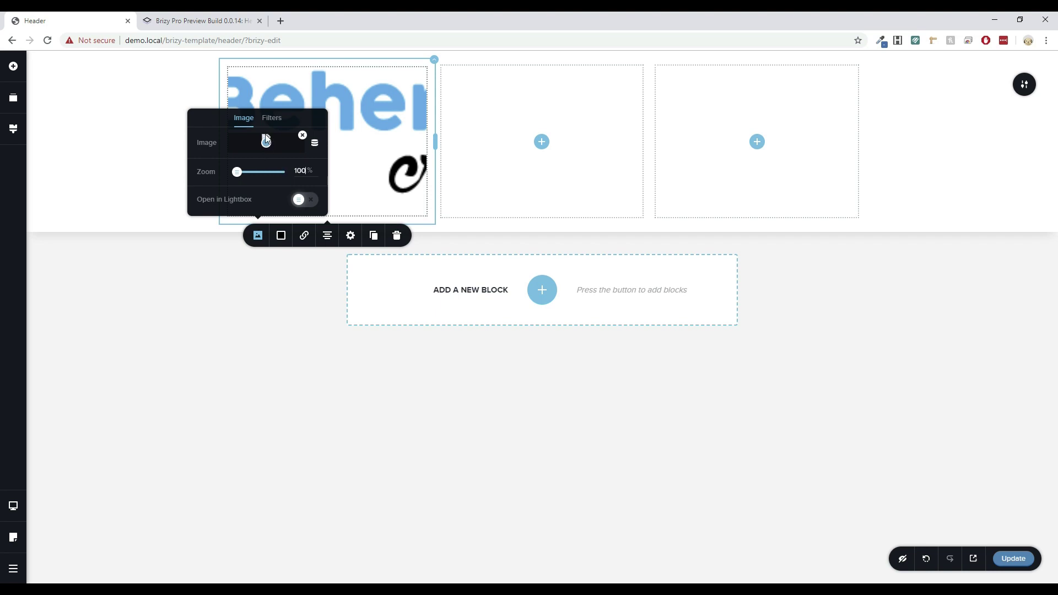
# Set both the size and the height of the logo image in the first column to 100%
pyautogui.click(352, 240)
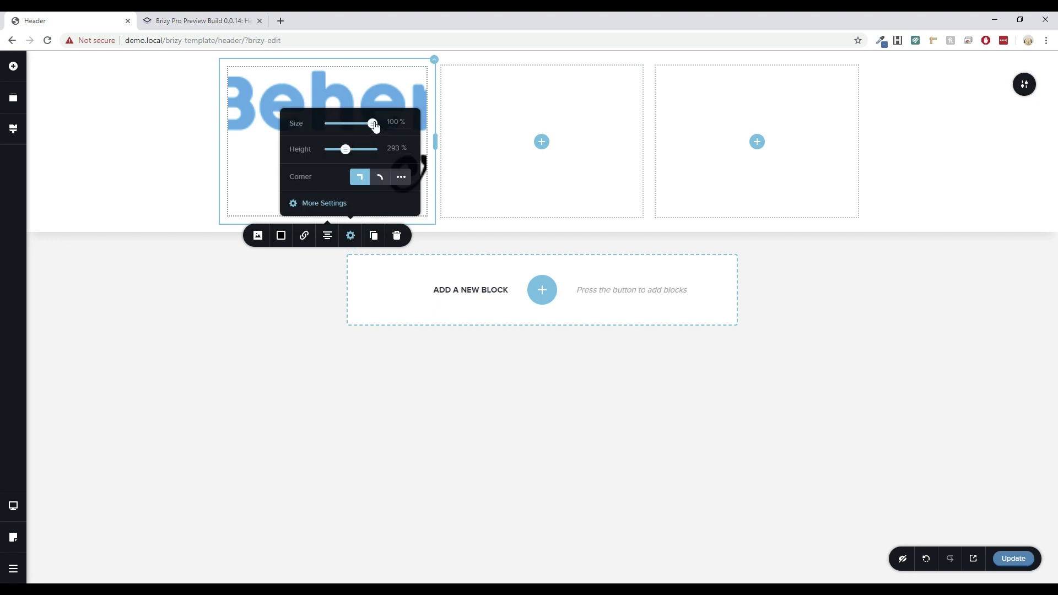
pyautogui.moveTo(375, 125); pyautogui.dragTo(353, 124)
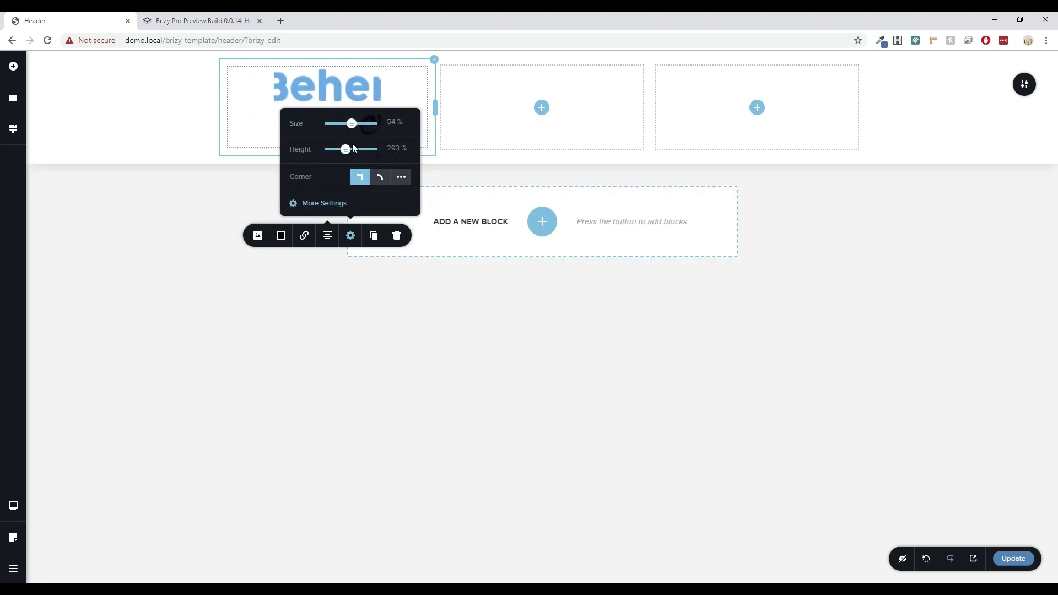
pyautogui.click(355, 149)
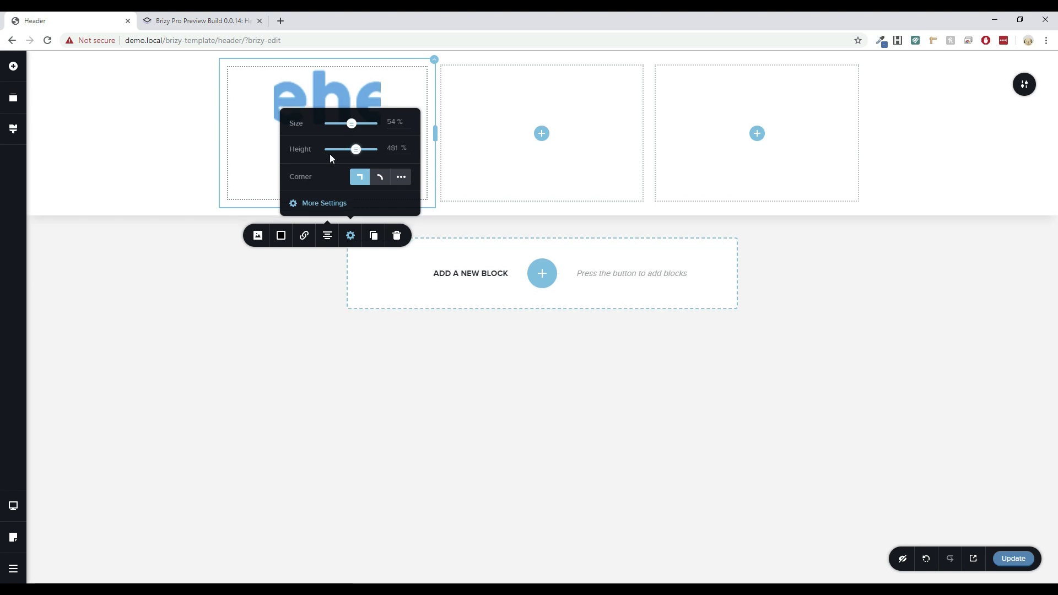
pyautogui.click(328, 152)
pyautogui.click(337, 152)
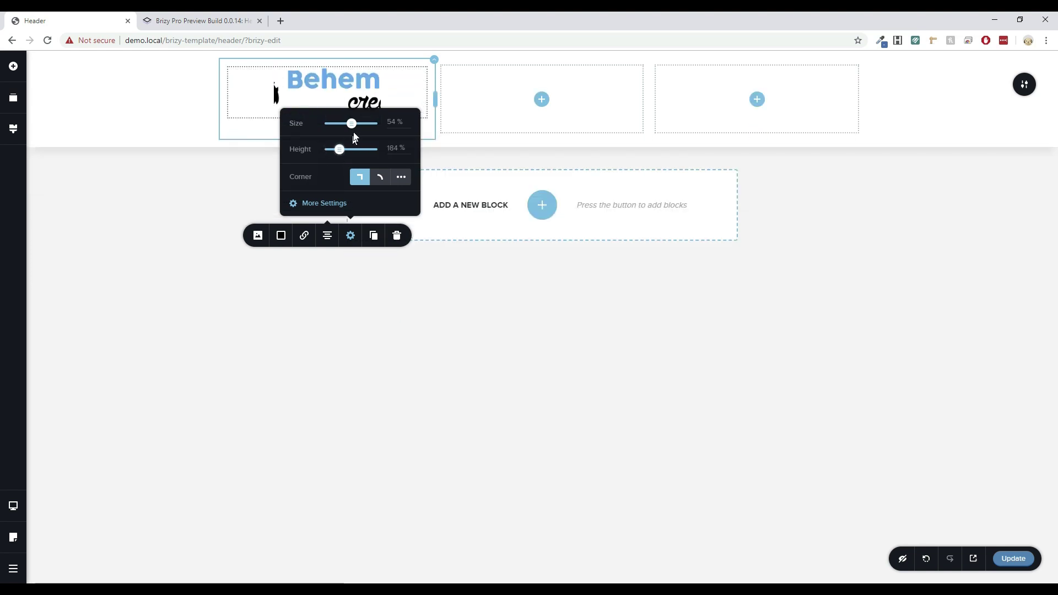
pyautogui.moveTo(355, 128); pyautogui.dragTo(335, 150)
pyautogui.click(336, 150)
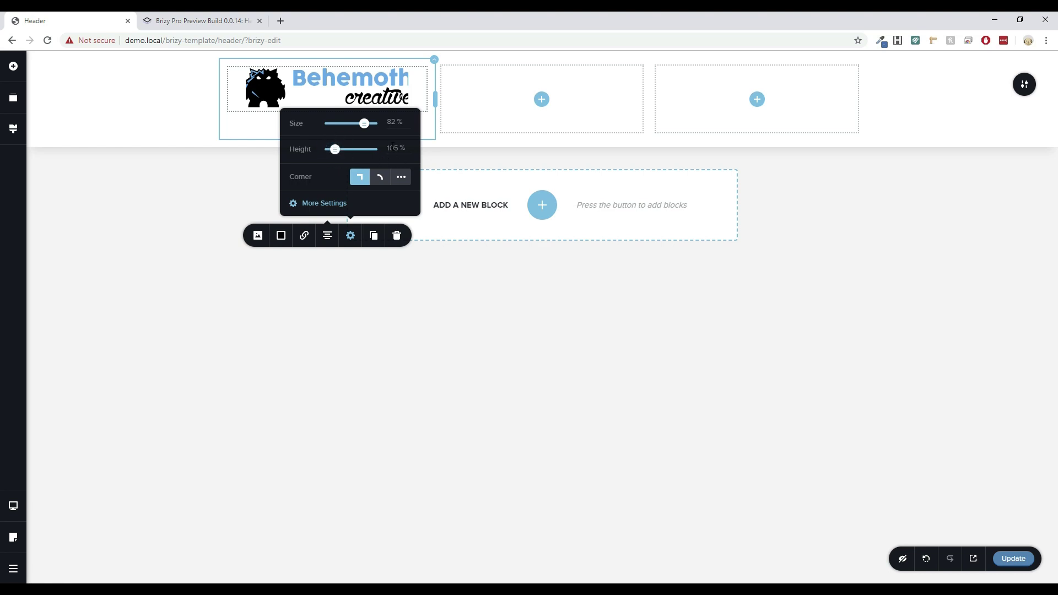
pyautogui.click(394, 147)
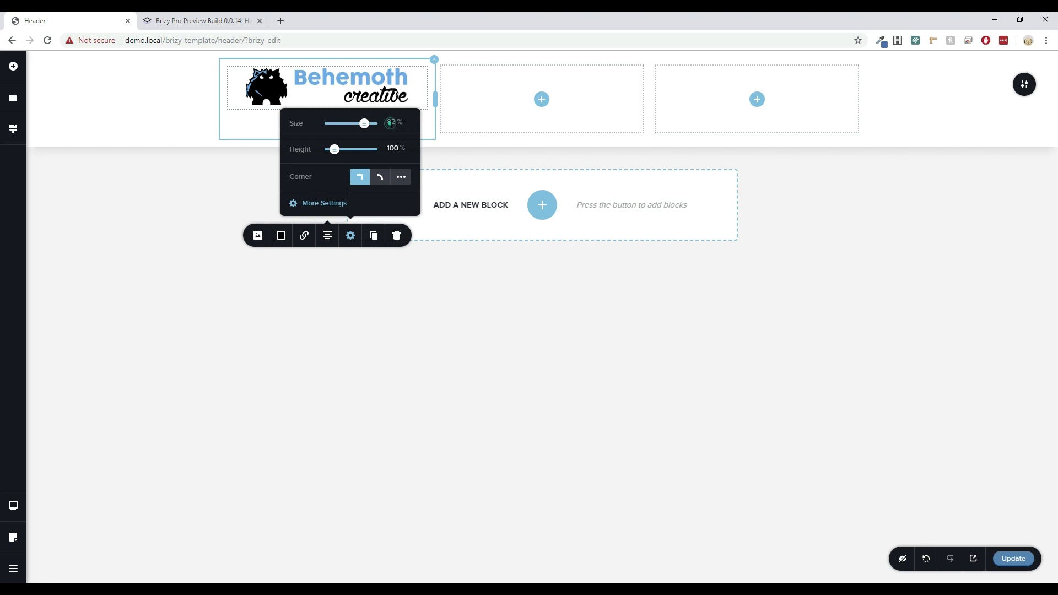
pyautogui.click(391, 122)
pyautogui.write('100')
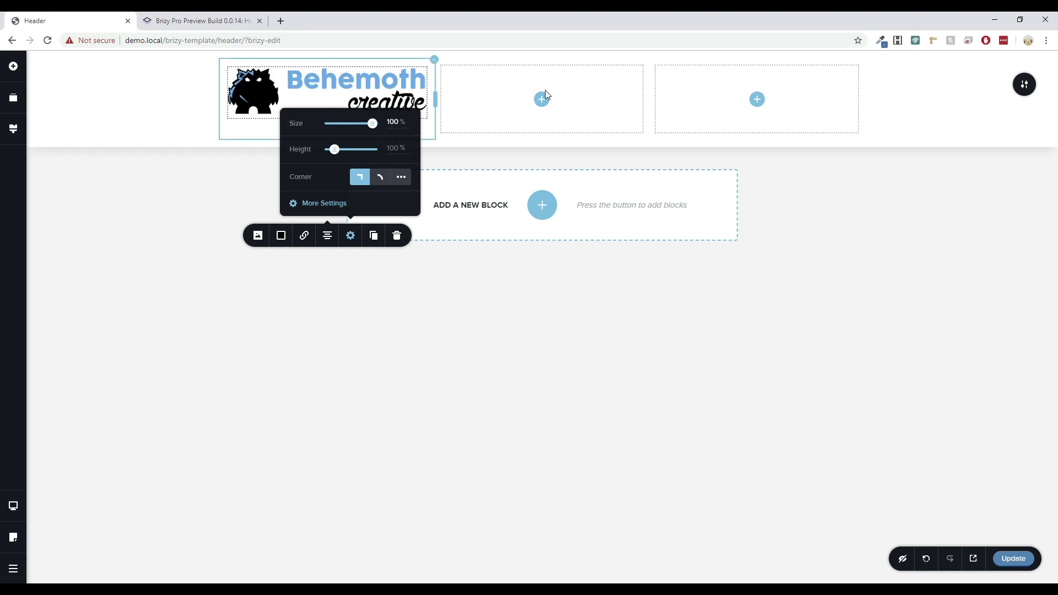
pyautogui.click(465, 95)
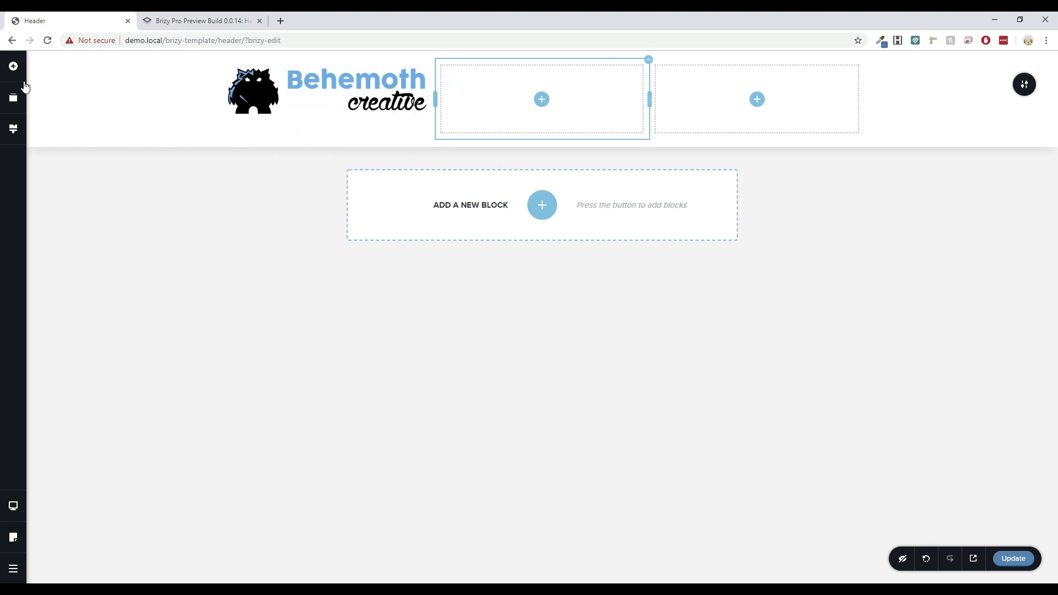
# Search the elements for "menu" and place a Menu element in the header block's second column
pyautogui.click(13, 66)
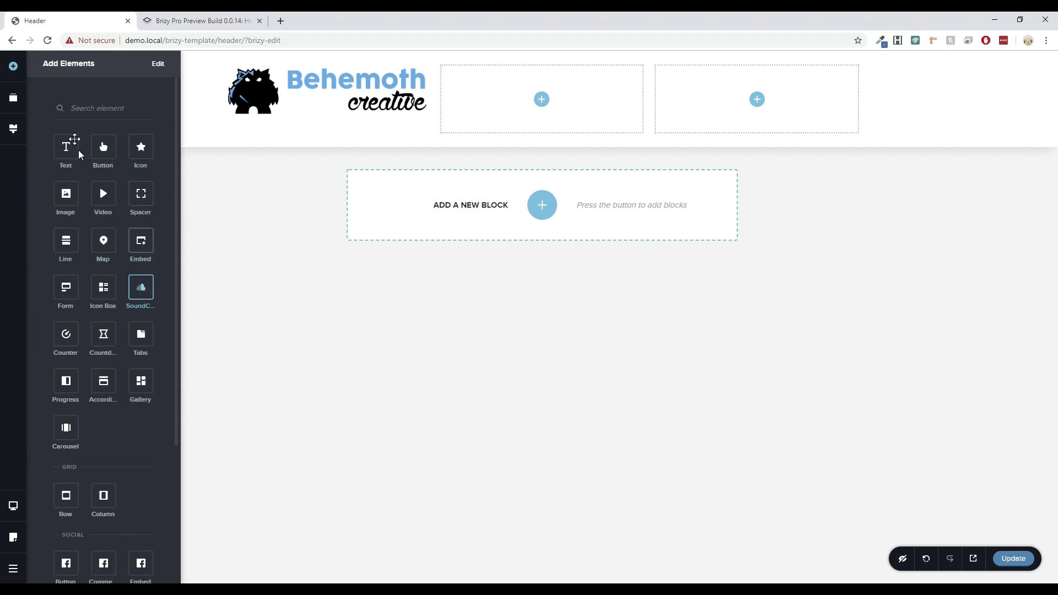
pyautogui.click(87, 107)
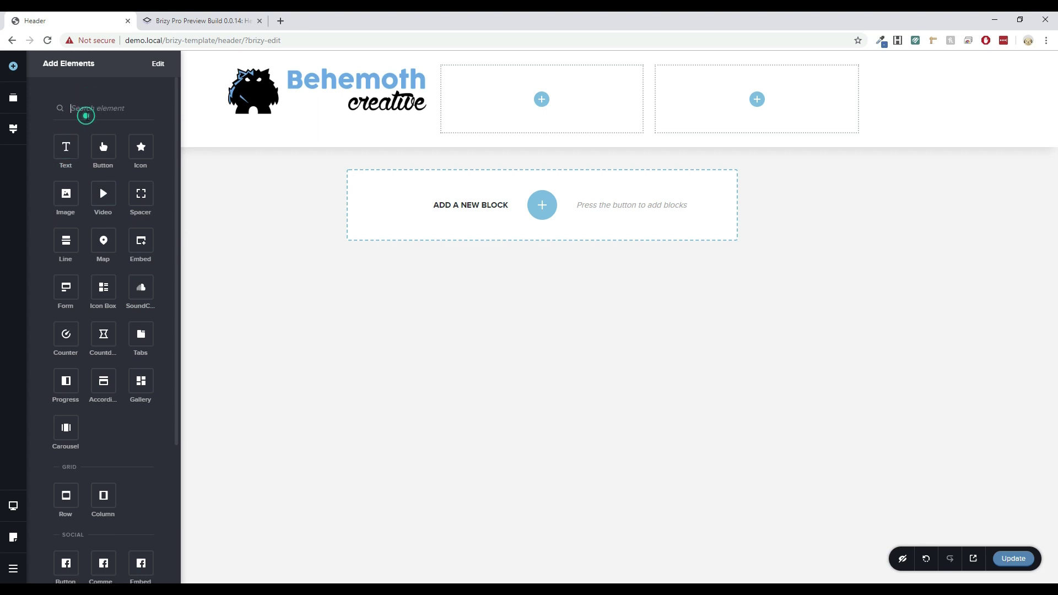
pyautogui.write('menu')
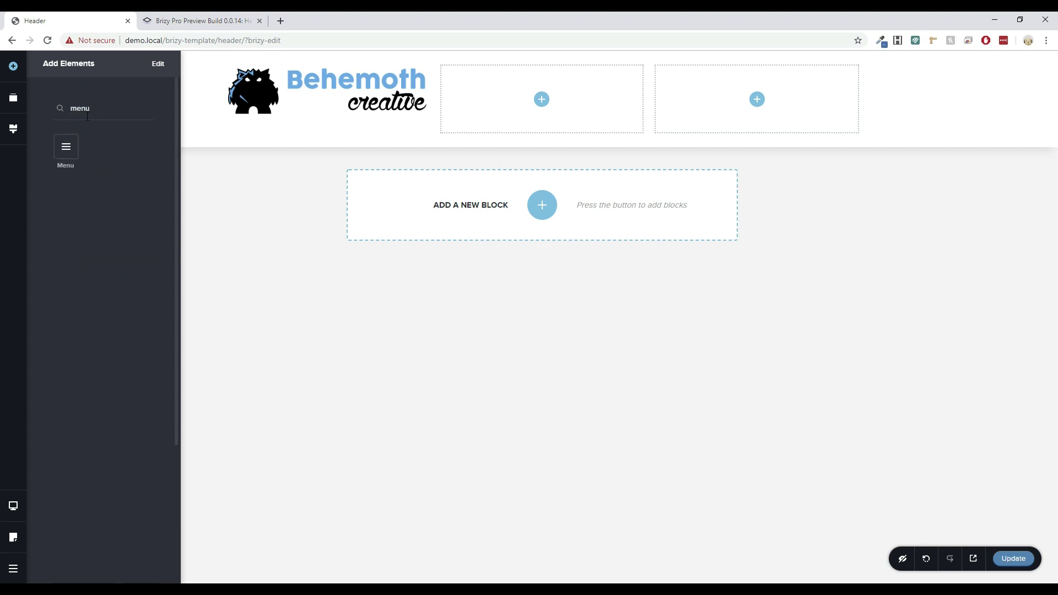
pyautogui.moveTo(50, 158); pyautogui.dragTo(530, 121)
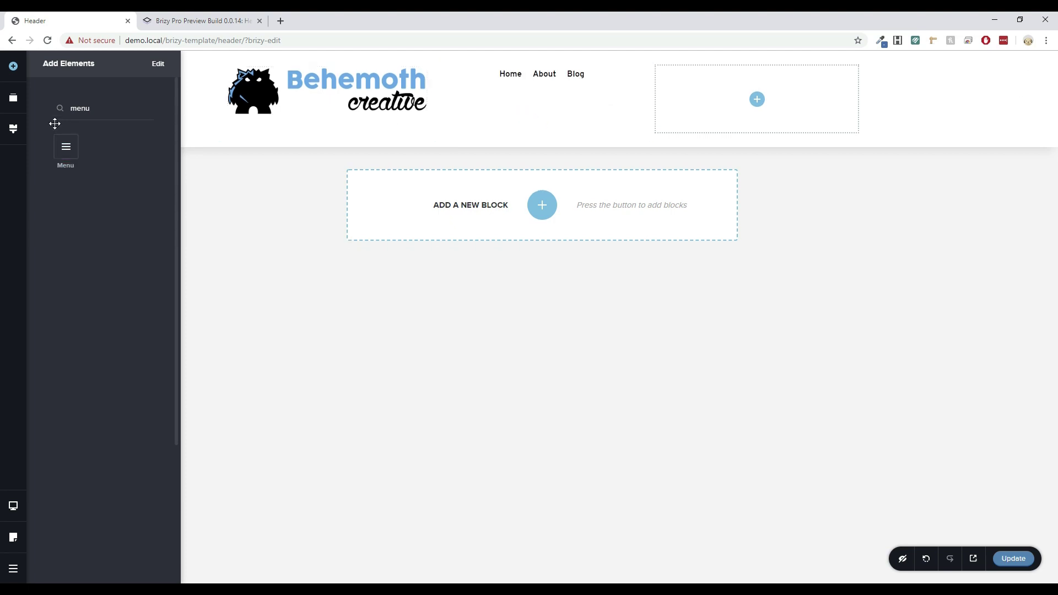
# Search the elements for "button" and place a Button element in the header block's third column
pyautogui.doubleClick(102, 112)
pyautogui.write('button')
pyautogui.moveTo(66, 147); pyautogui.dragTo(761, 109)
# Change the button's normal-state background from solid to a linear gradient and make its first colour the purple swatch #A170D9
pyautogui.click(747, 82)
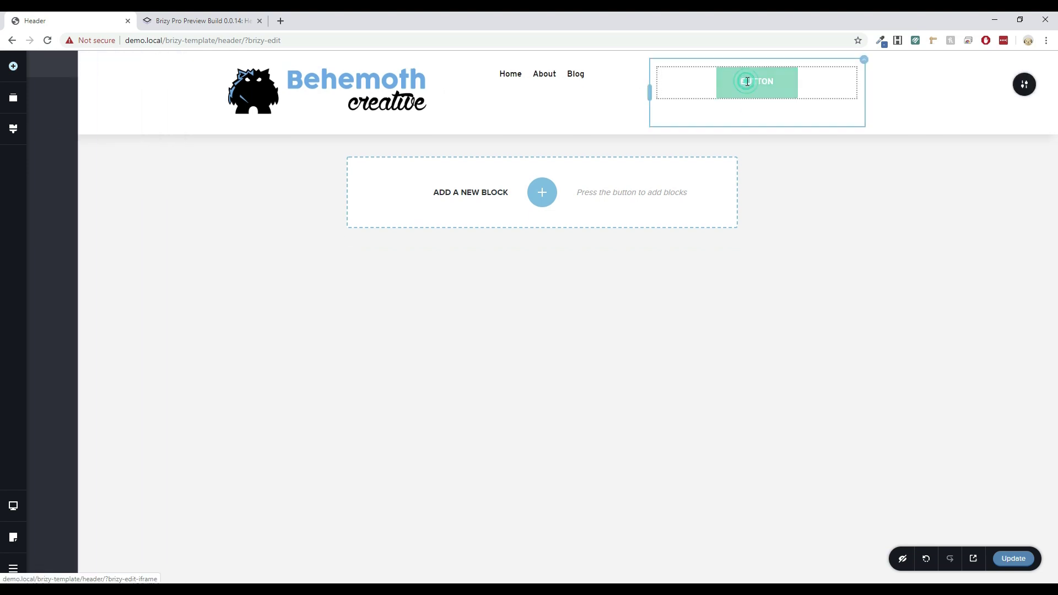
pyautogui.click(723, 118)
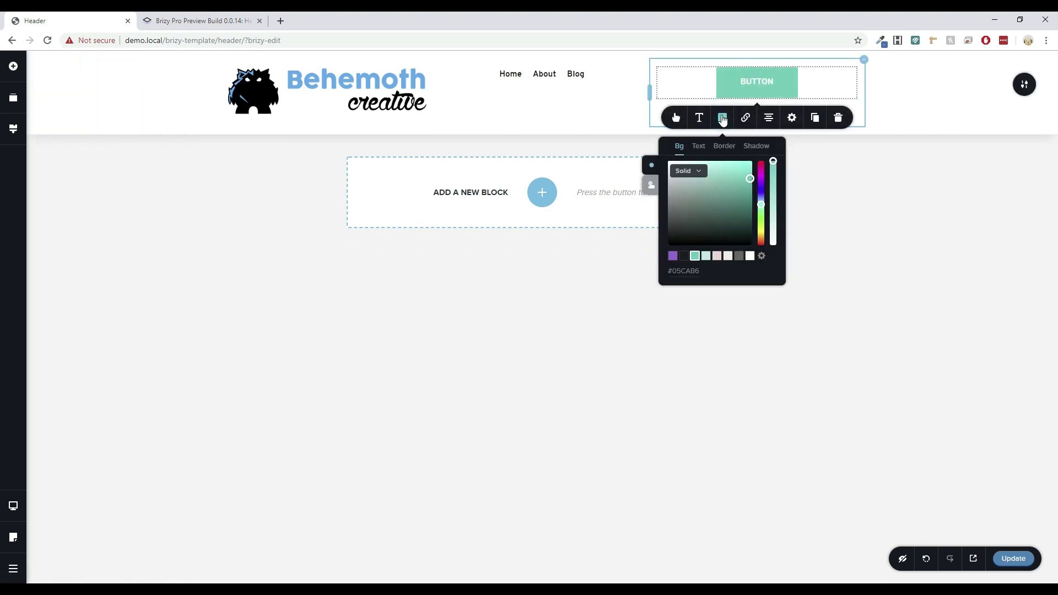
pyautogui.click(650, 186)
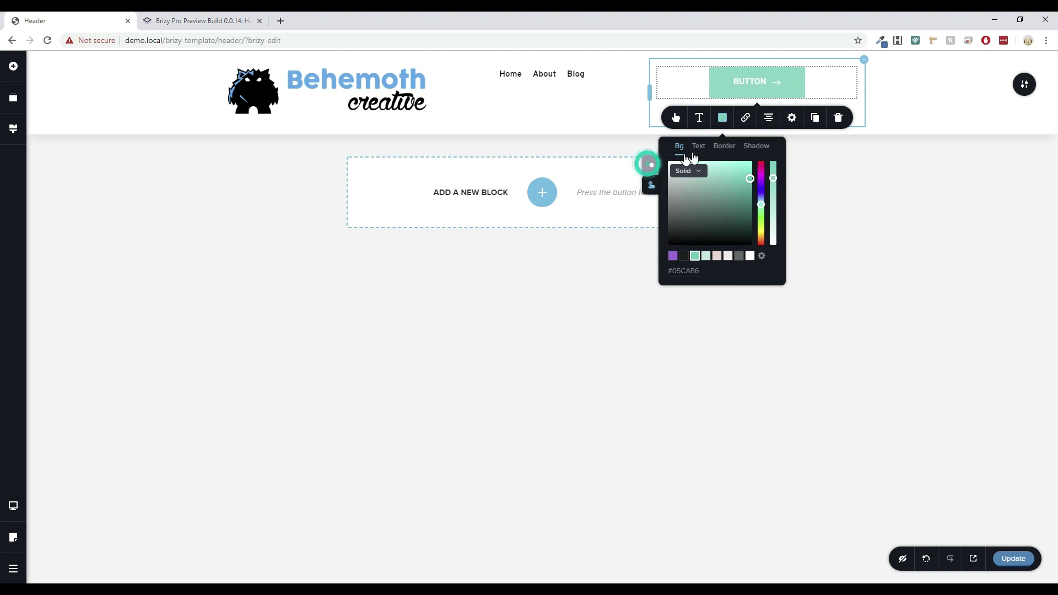
pyautogui.click(692, 174)
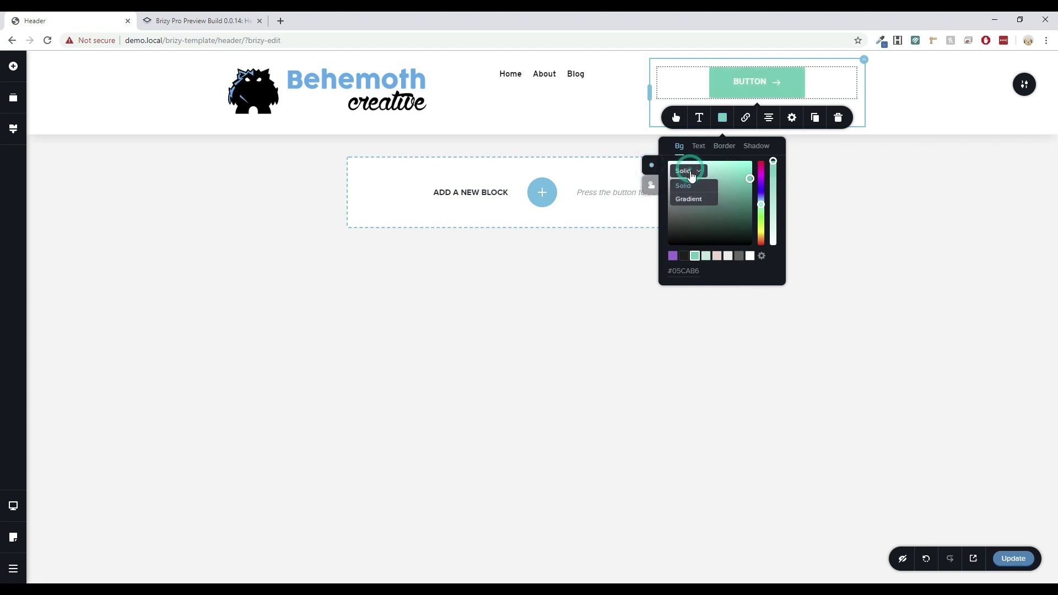
pyautogui.click(688, 200)
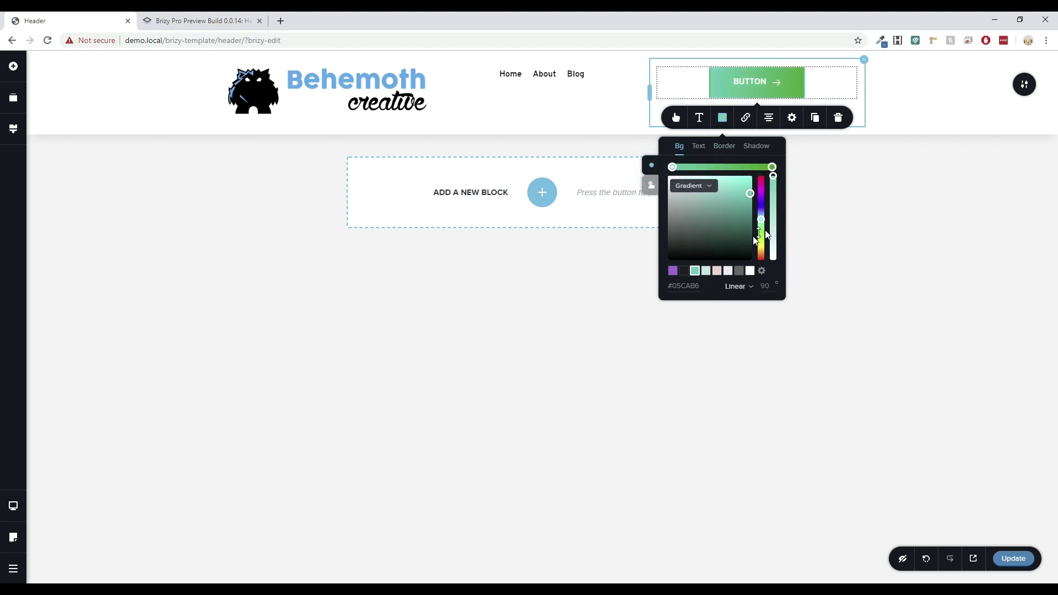
pyautogui.click(671, 273)
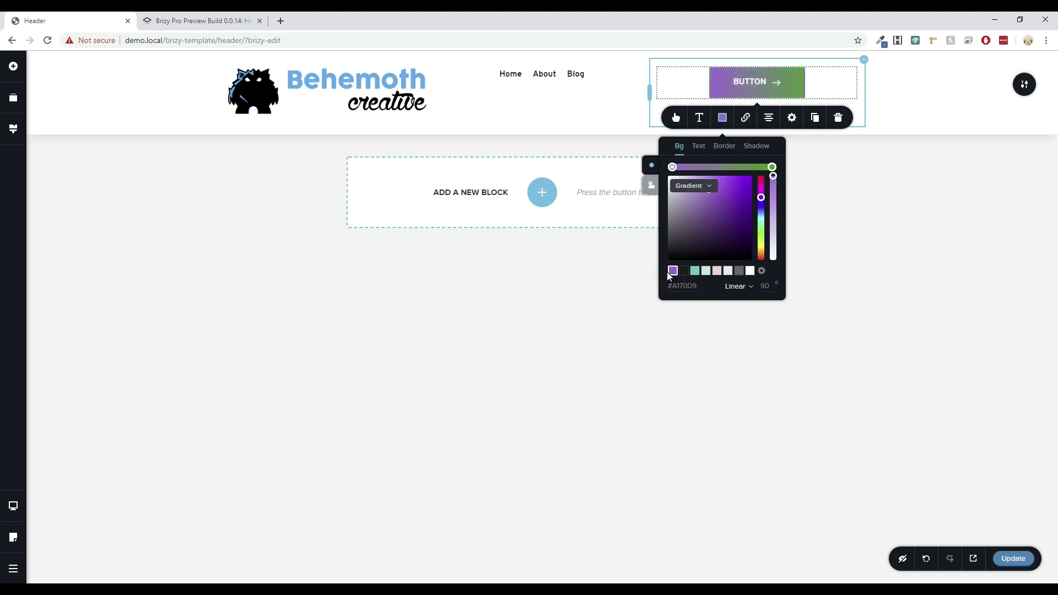
pyautogui.click(835, 201)
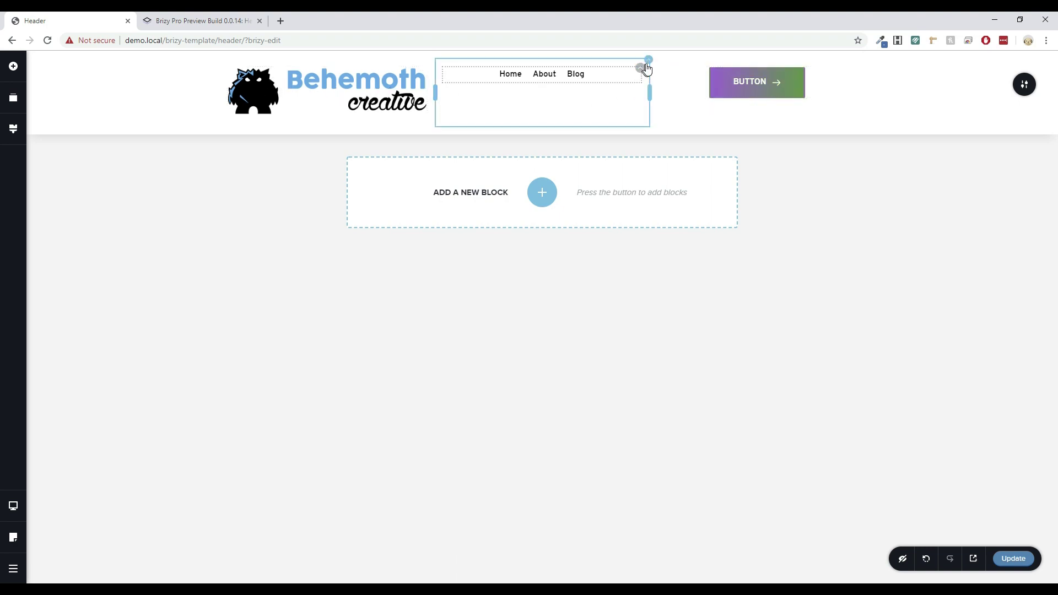
# Cycle the menu's horizontal alignment through right and left back to centre, and view its WP Menu options
pyautogui.click(650, 58)
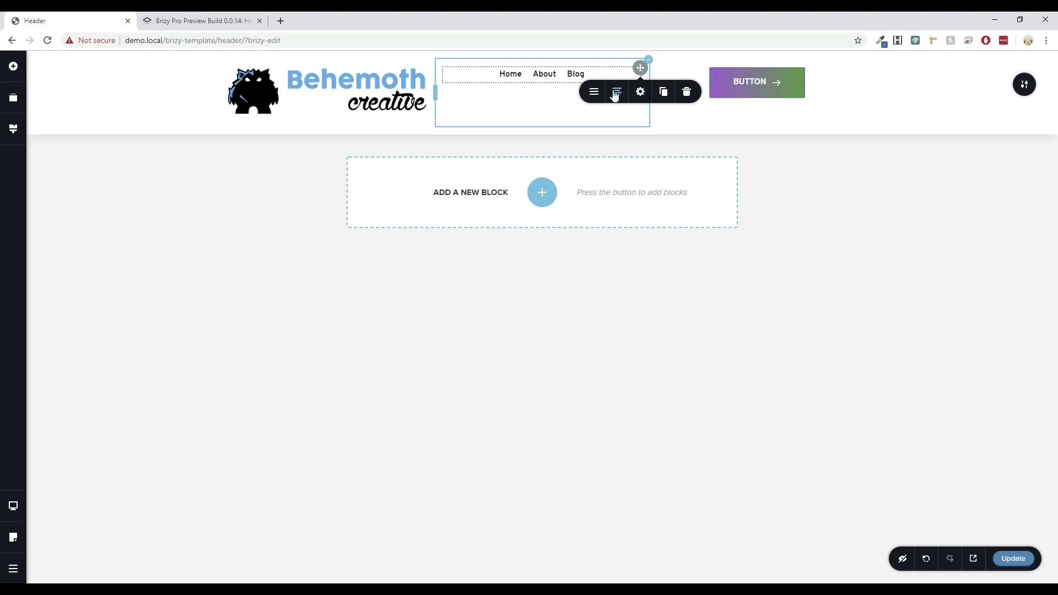
pyautogui.click(616, 94)
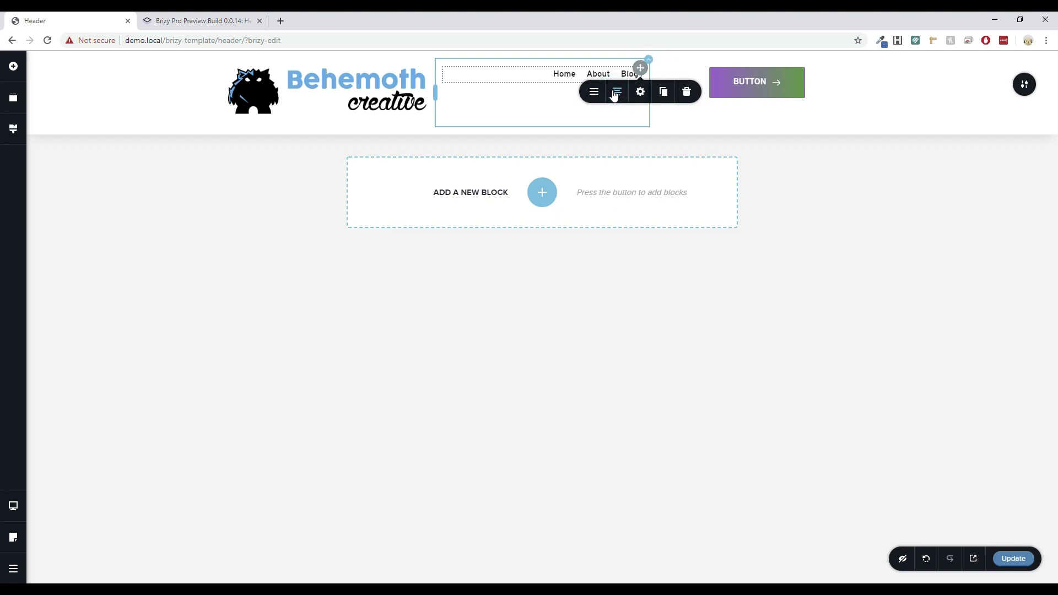
pyautogui.click(617, 98)
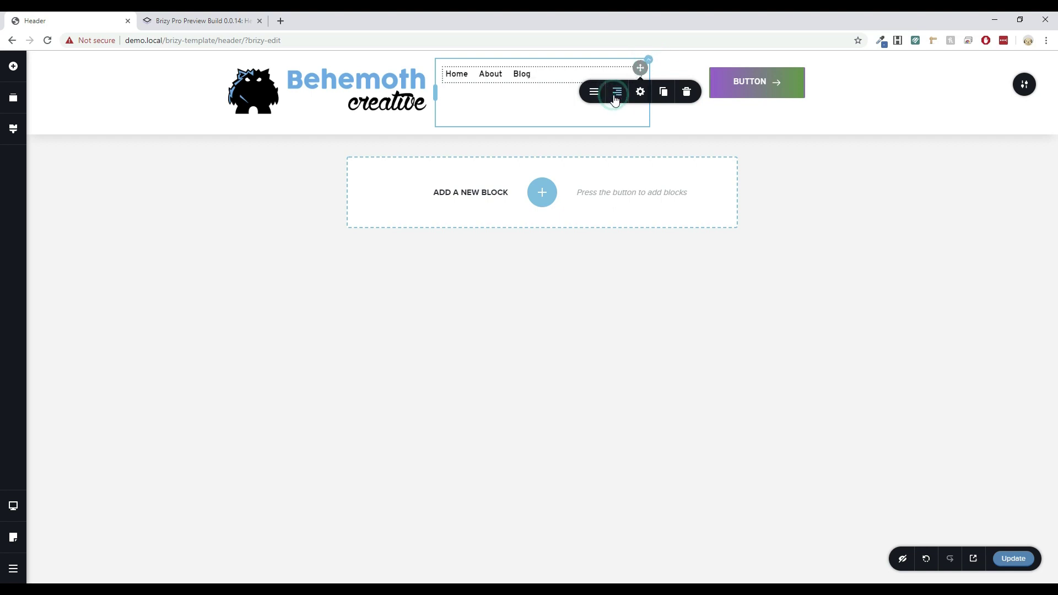
pyautogui.click(616, 99)
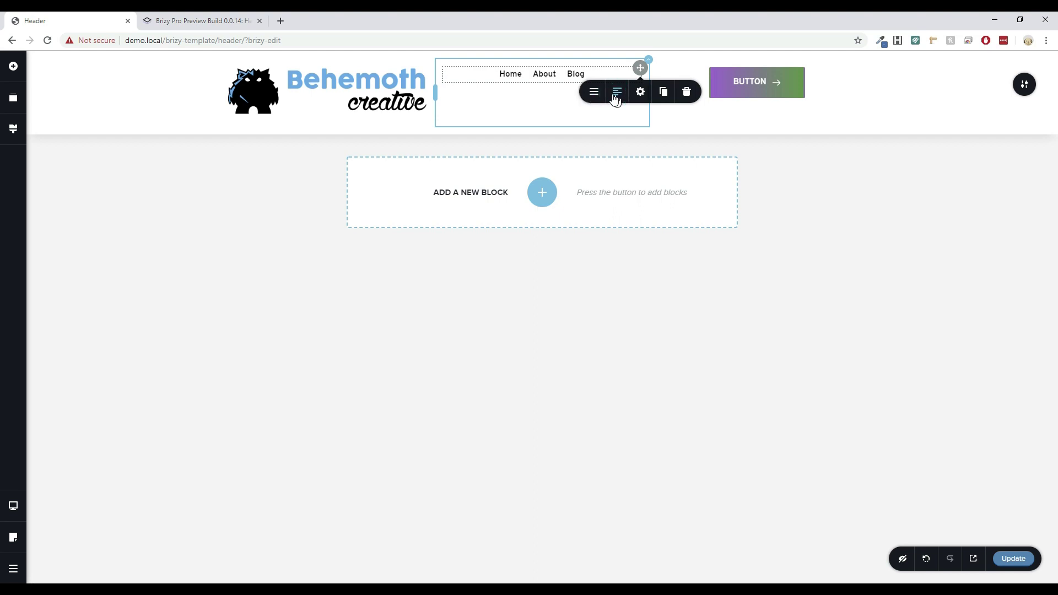
pyautogui.click(595, 93)
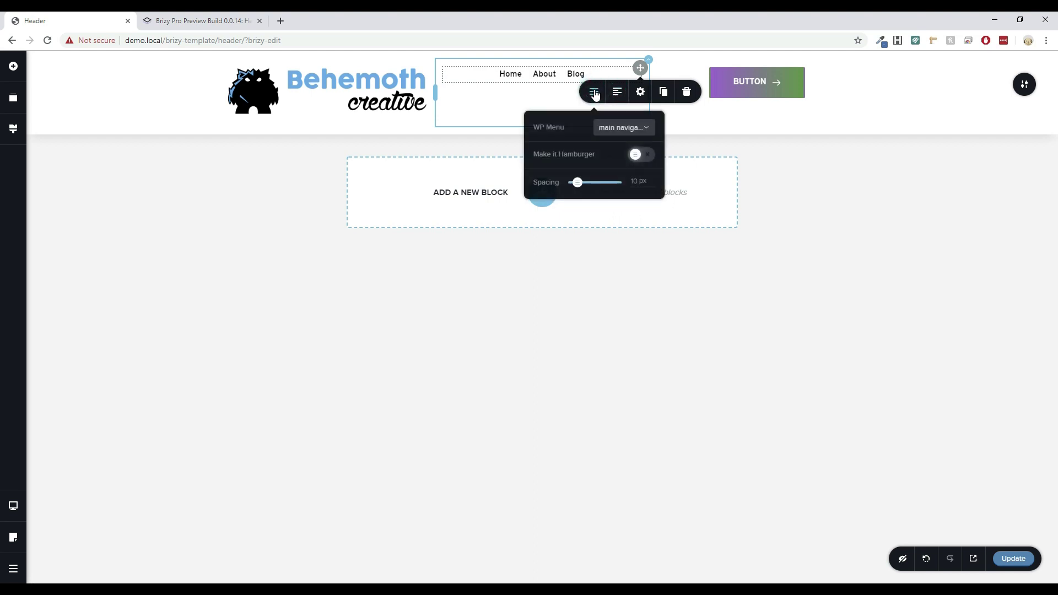
pyautogui.click(758, 114)
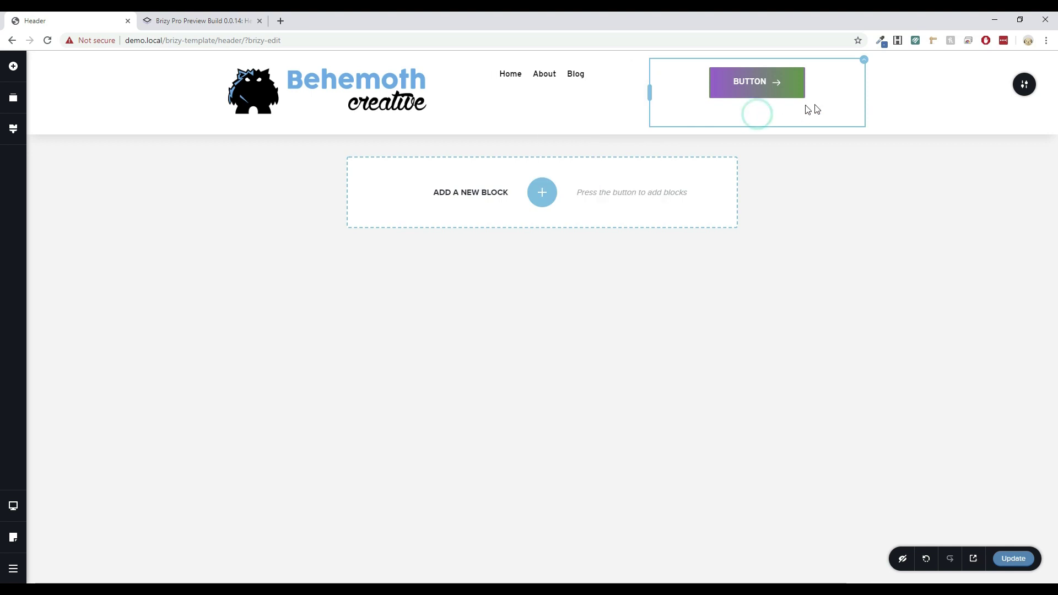
pyautogui.click(743, 125)
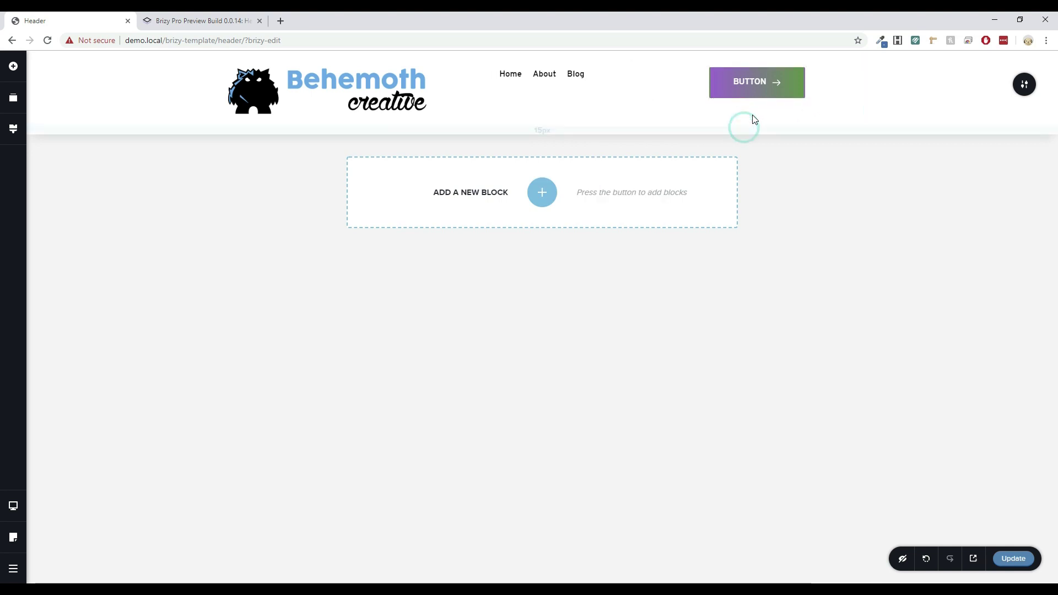
pyautogui.click(268, 84)
pyautogui.click(541, 99)
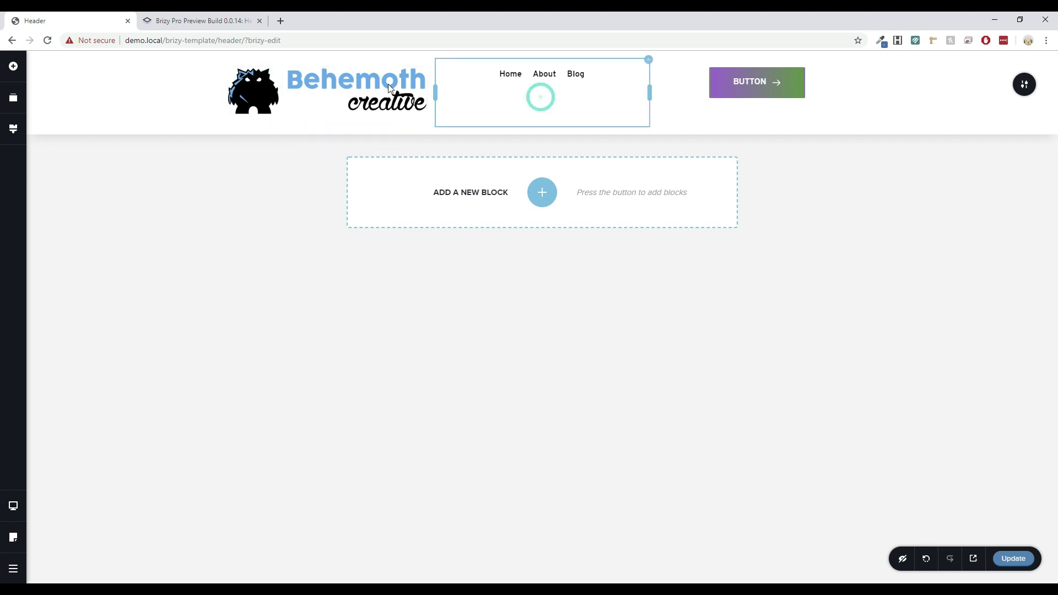
pyautogui.click(86, 66)
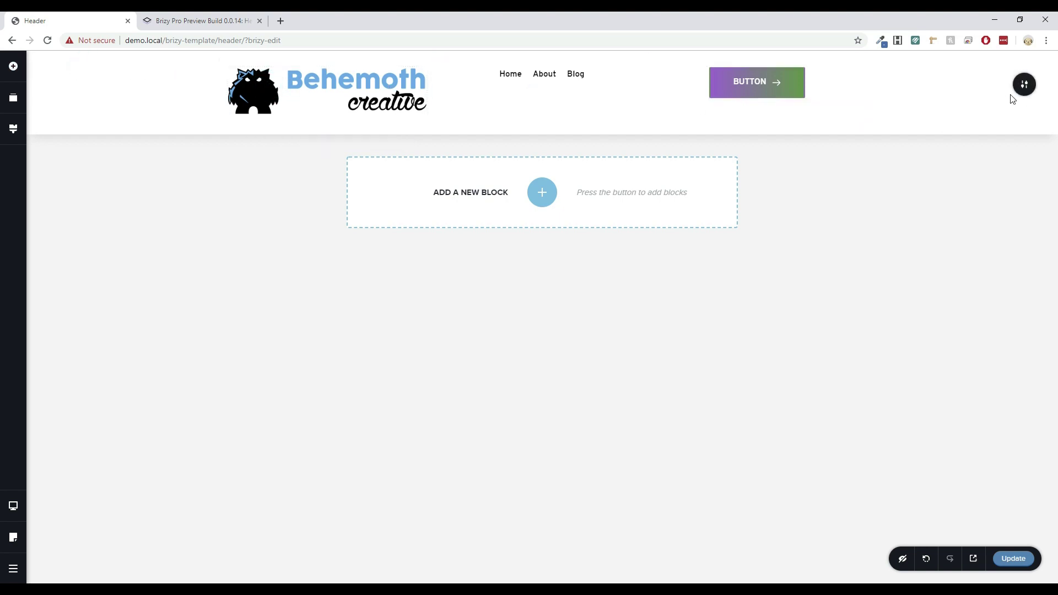
# Examine the header block's width, styling and advanced settings for layout and positioning options, and select the logo image
pyautogui.click(1024, 84)
pyautogui.click(974, 87)
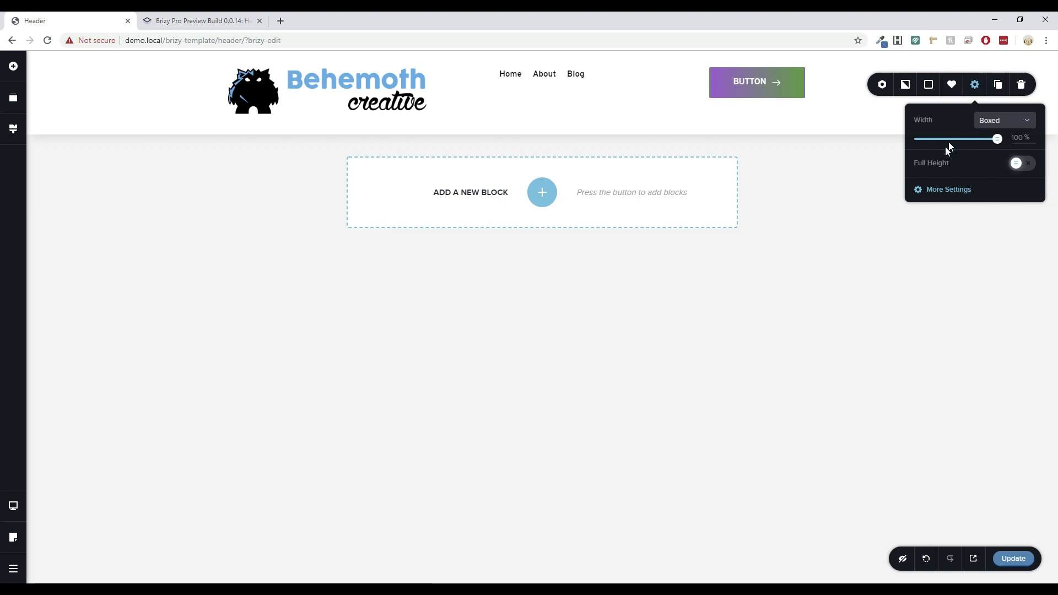
pyautogui.click(937, 189)
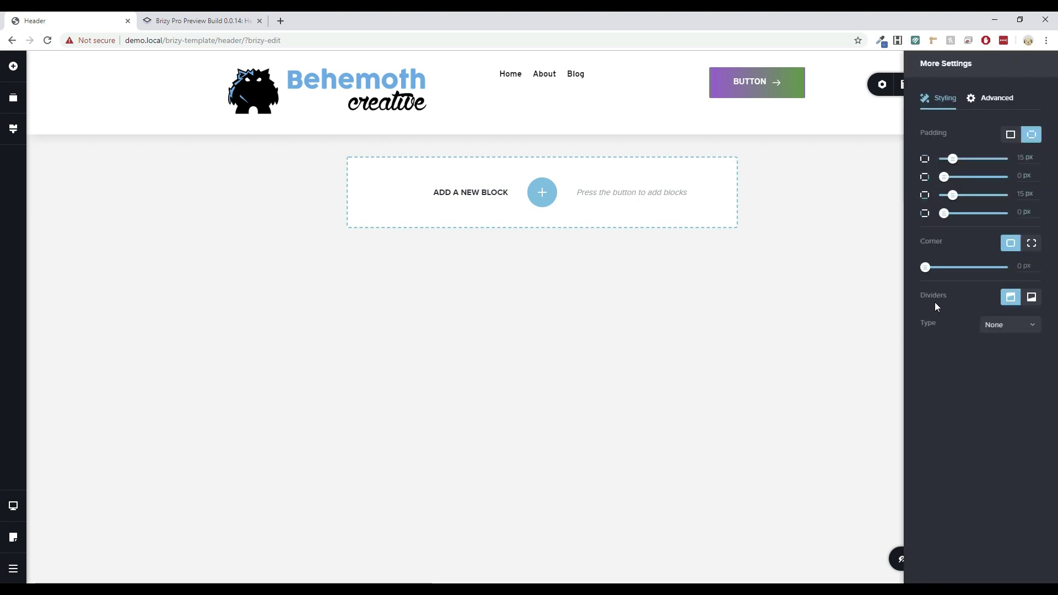
pyautogui.click(975, 99)
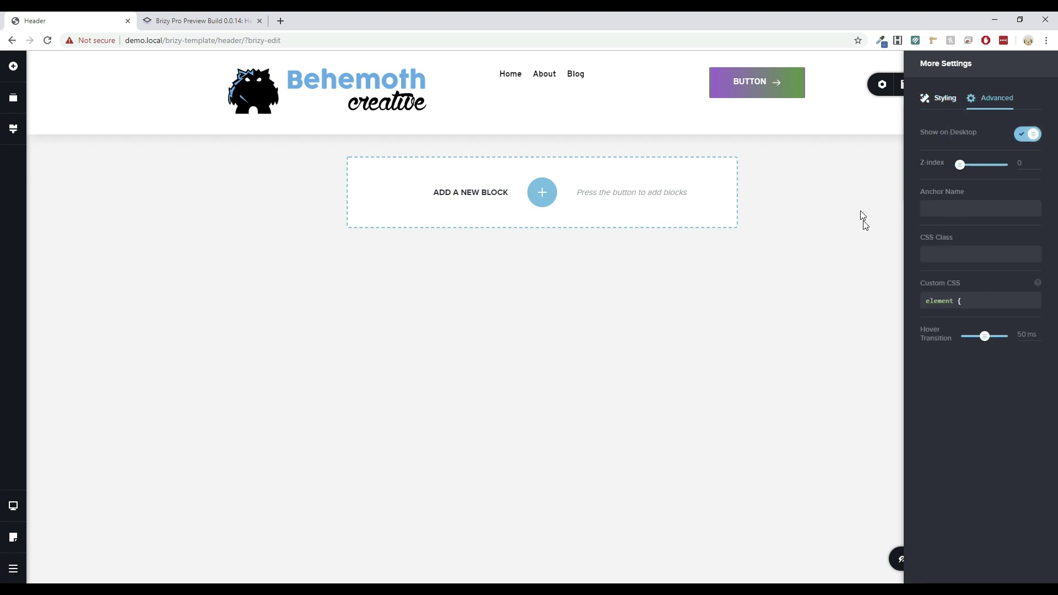
pyautogui.click(845, 181)
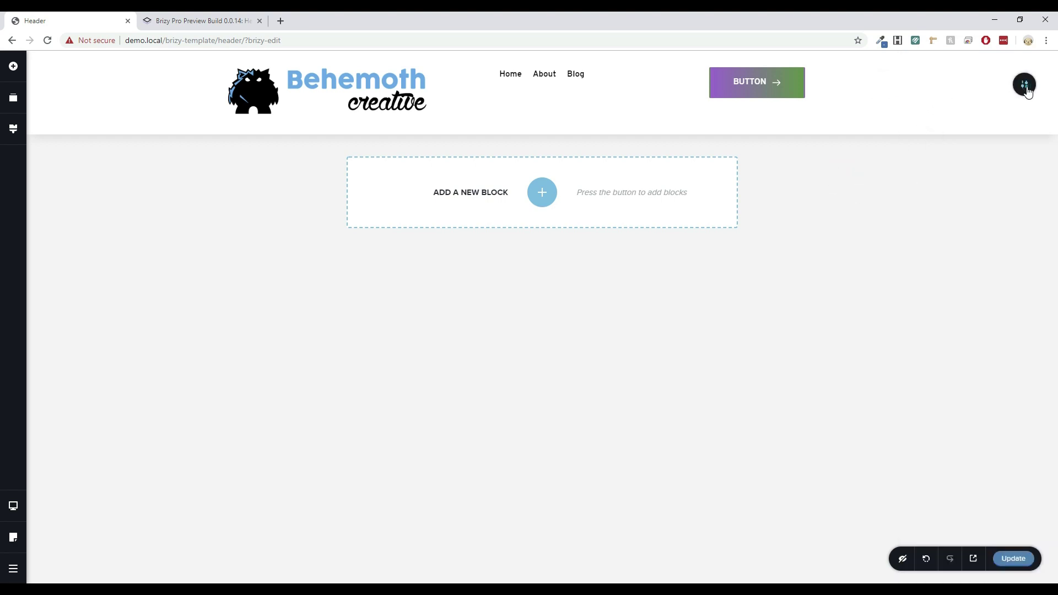
pyautogui.click(883, 84)
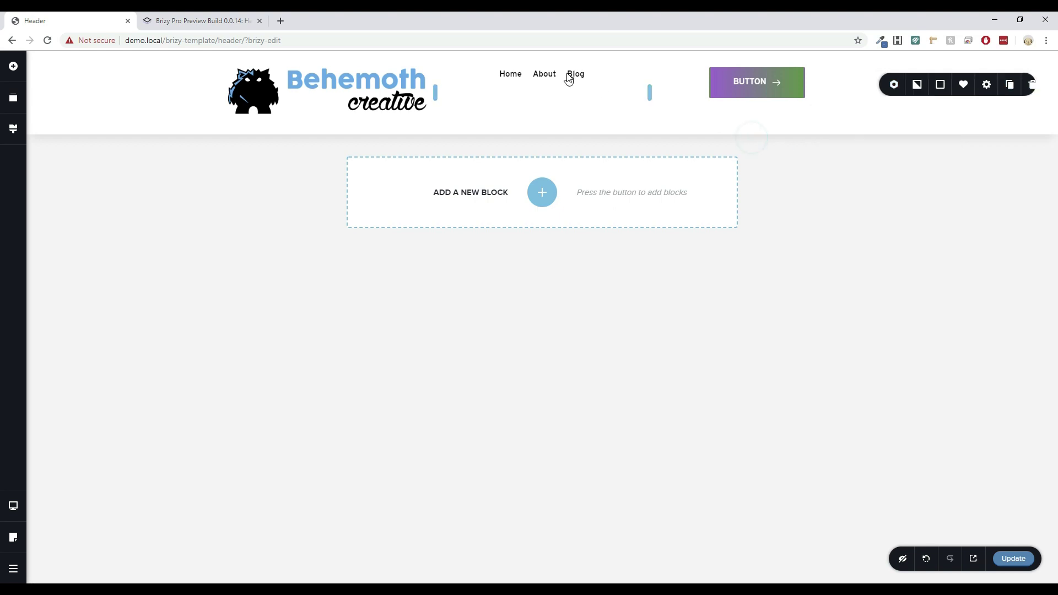
pyautogui.click(230, 96)
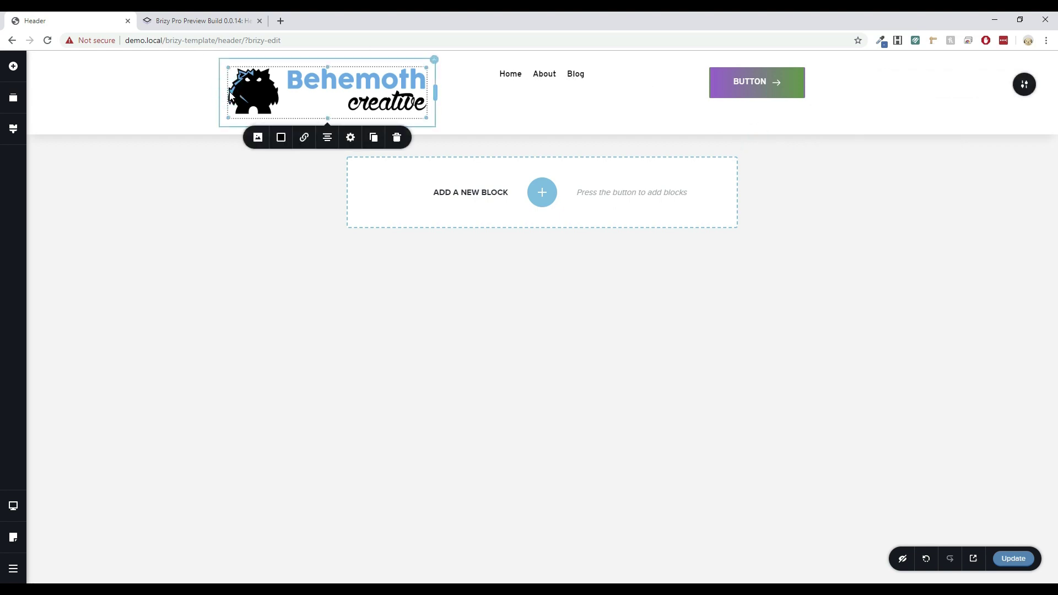
# Examine the logo image's size, height and corner options along with its detailed styling and advanced settings
pyautogui.click(349, 139)
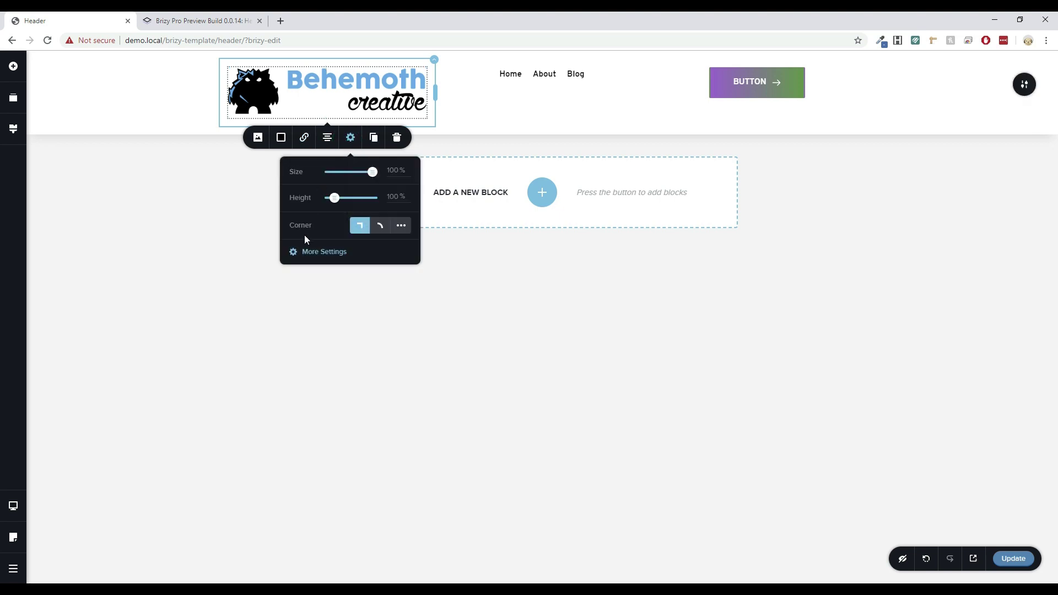
pyautogui.click(307, 253)
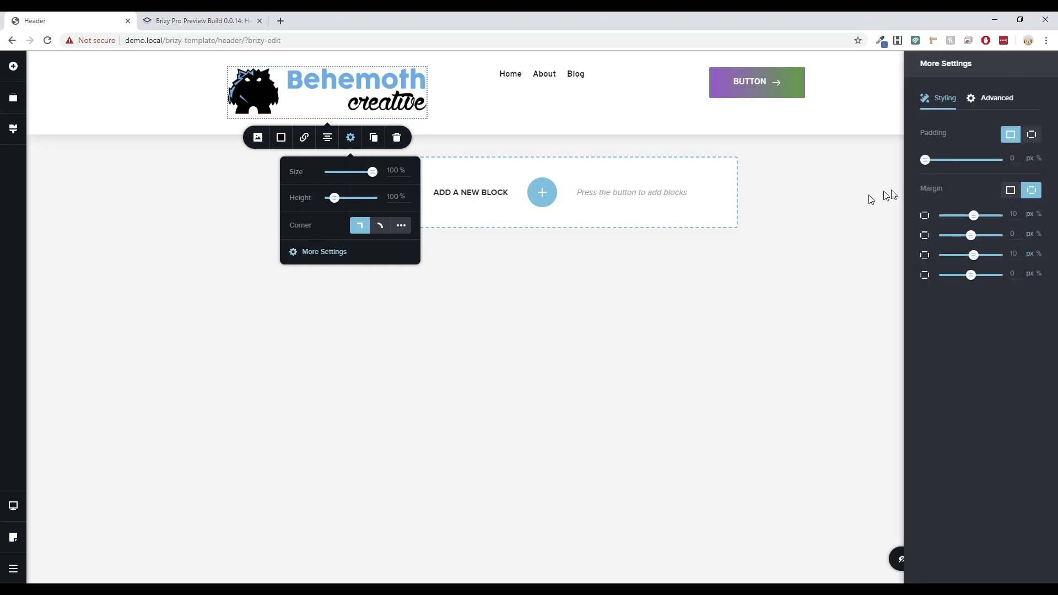
pyautogui.click(996, 98)
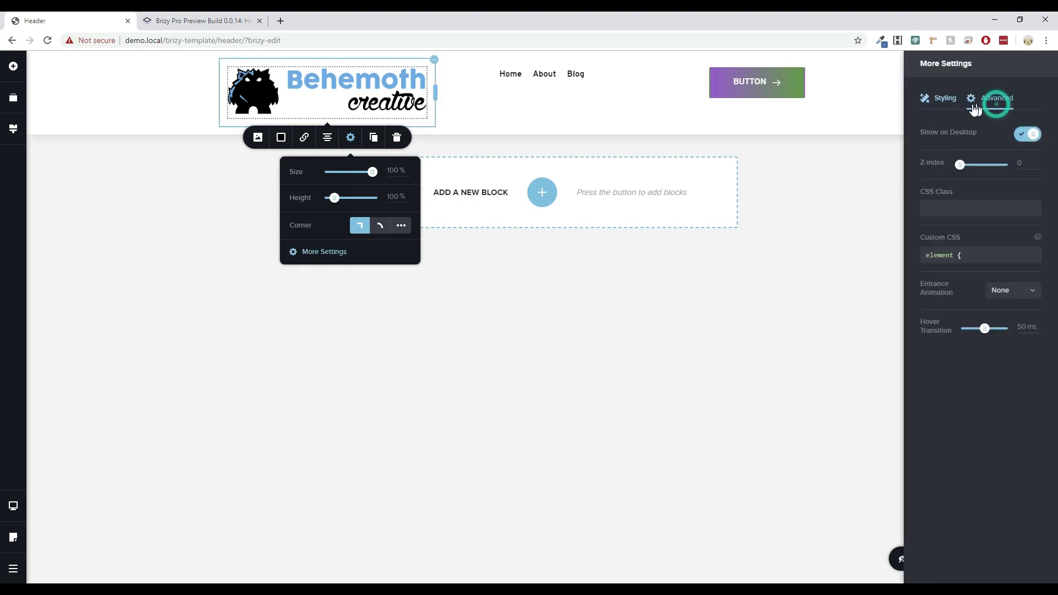
pyautogui.click(935, 103)
pyautogui.click(548, 97)
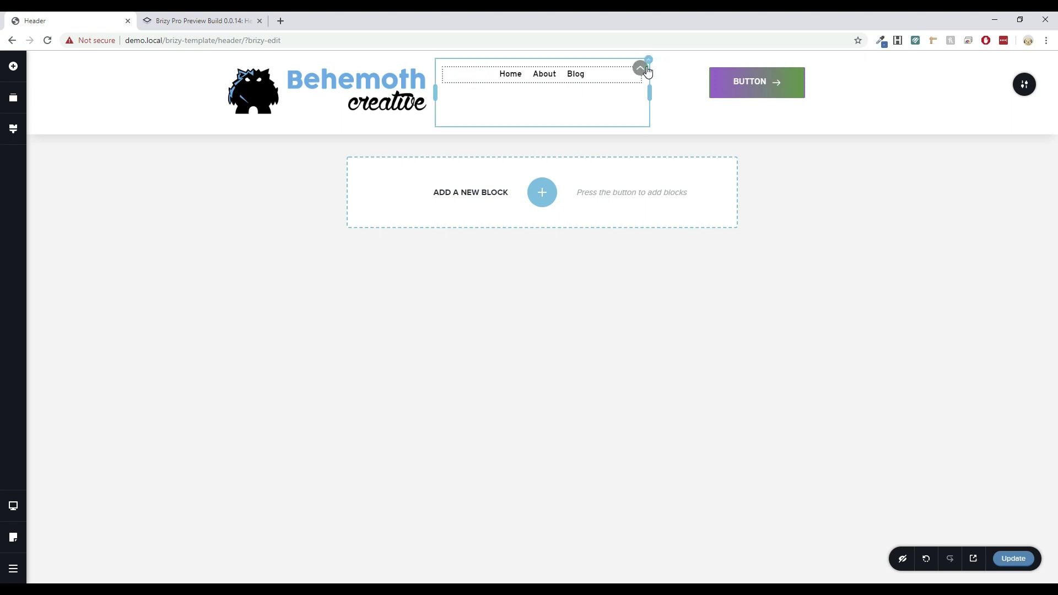
# Try the menu's right and left alignments, return it to centre, and examine its styling and advanced settings
pyautogui.click(641, 68)
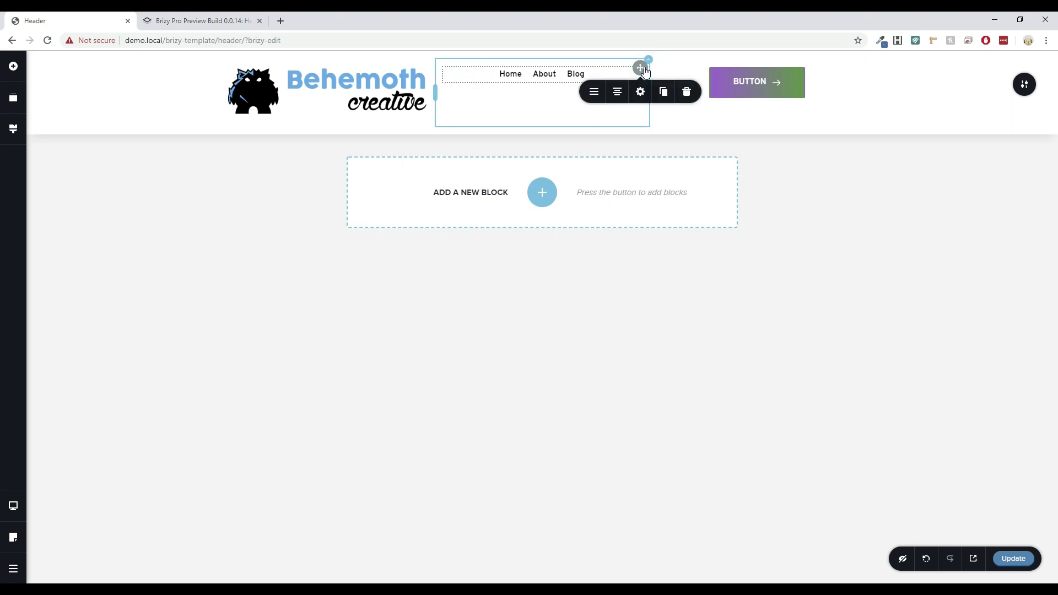
pyautogui.click(618, 92)
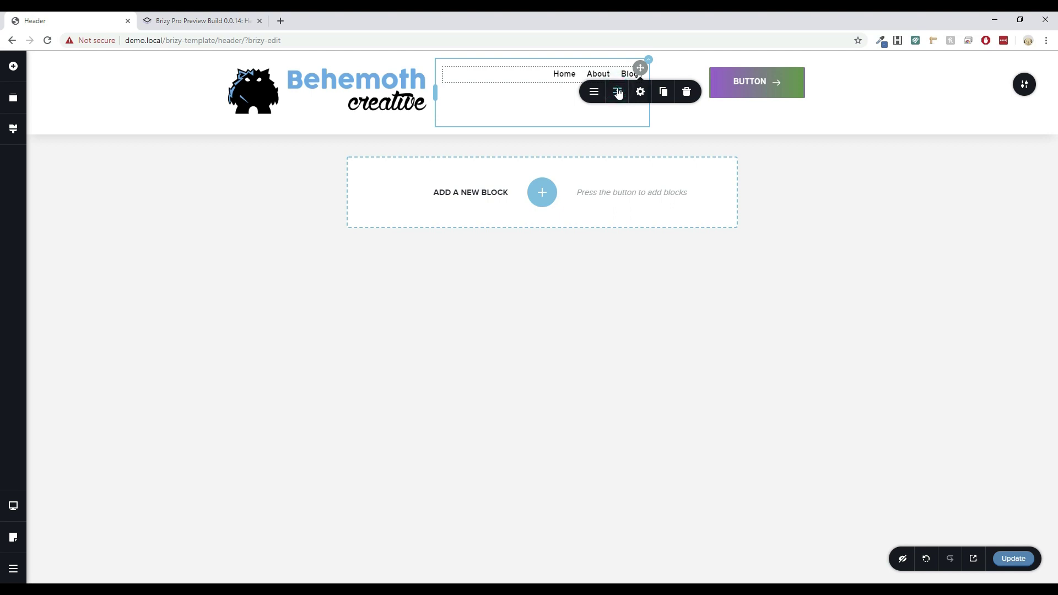
pyautogui.click(618, 92)
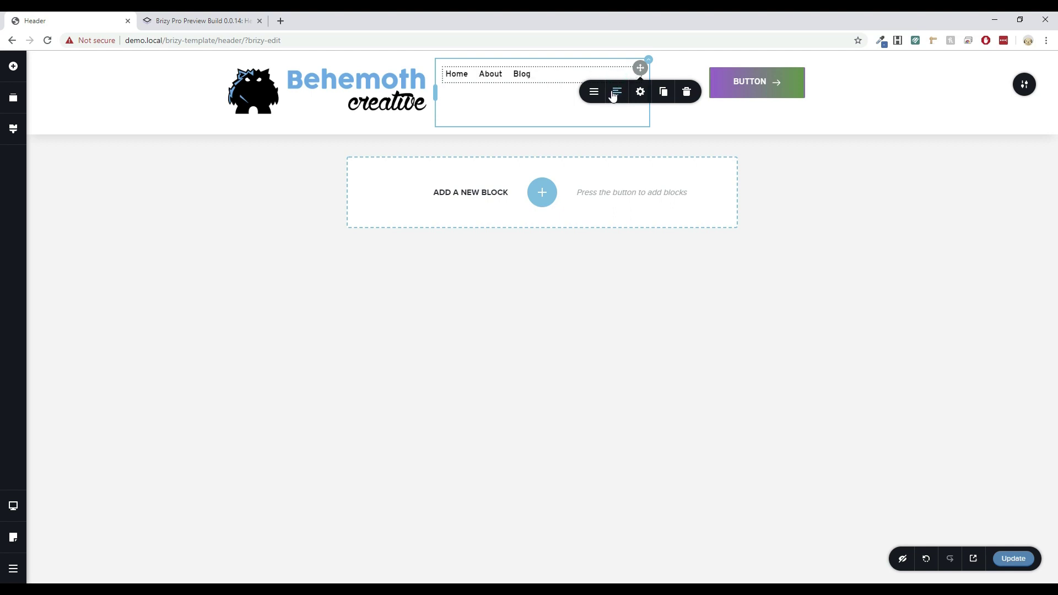
pyautogui.click(615, 94)
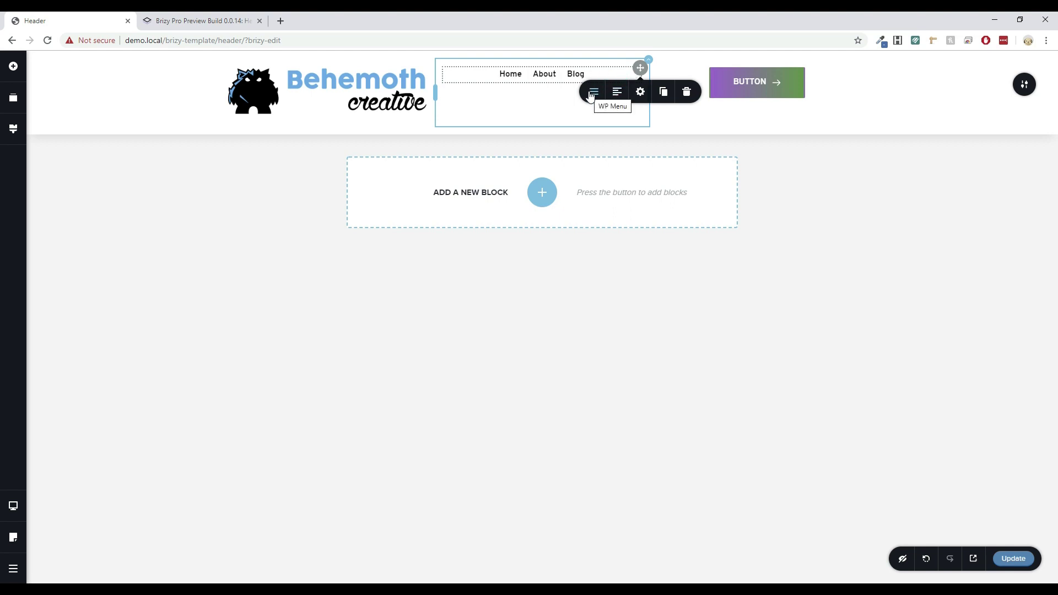
pyautogui.click(640, 92)
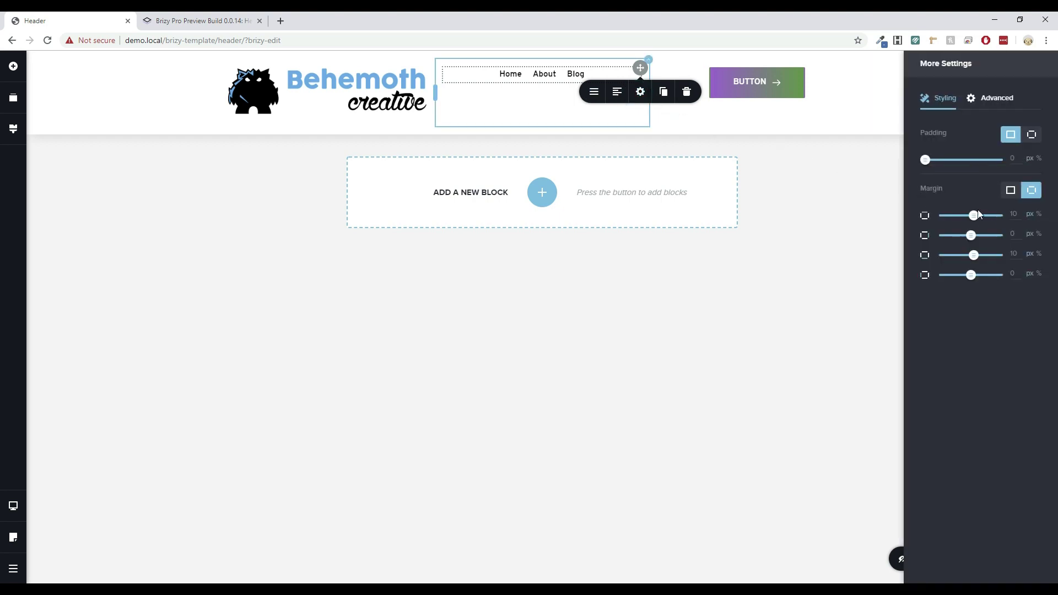
pyautogui.click(997, 99)
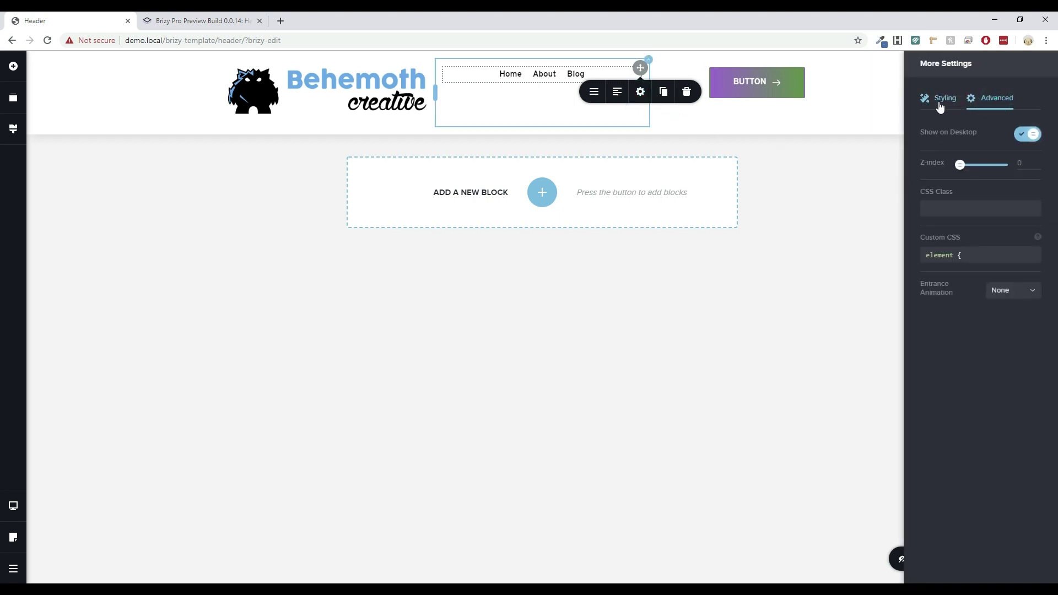
pyautogui.click(940, 105)
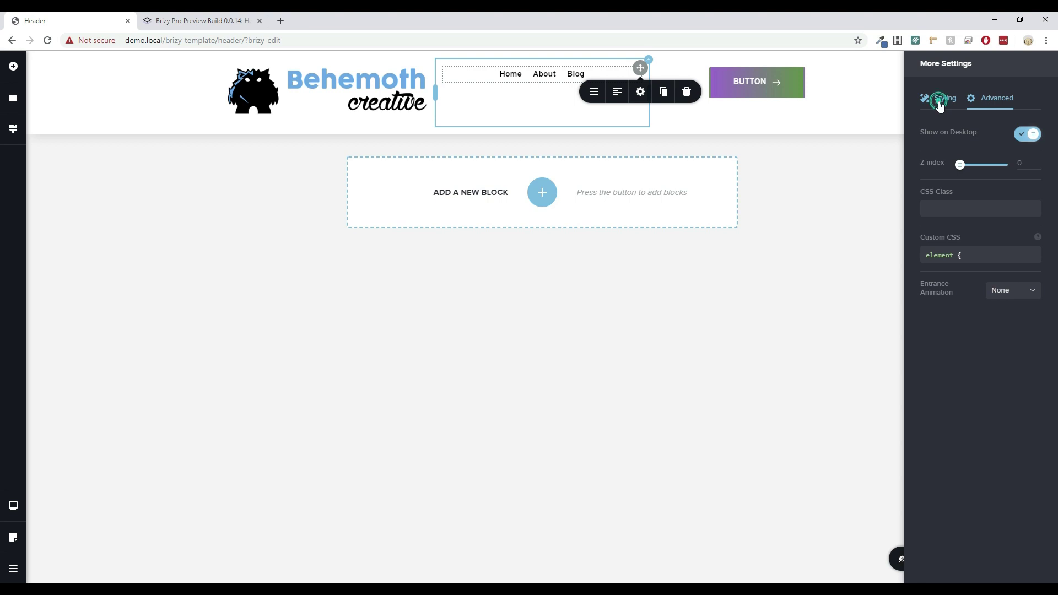
# Vertically centre the content of the header's menu, button and logo columns
pyautogui.click(650, 60)
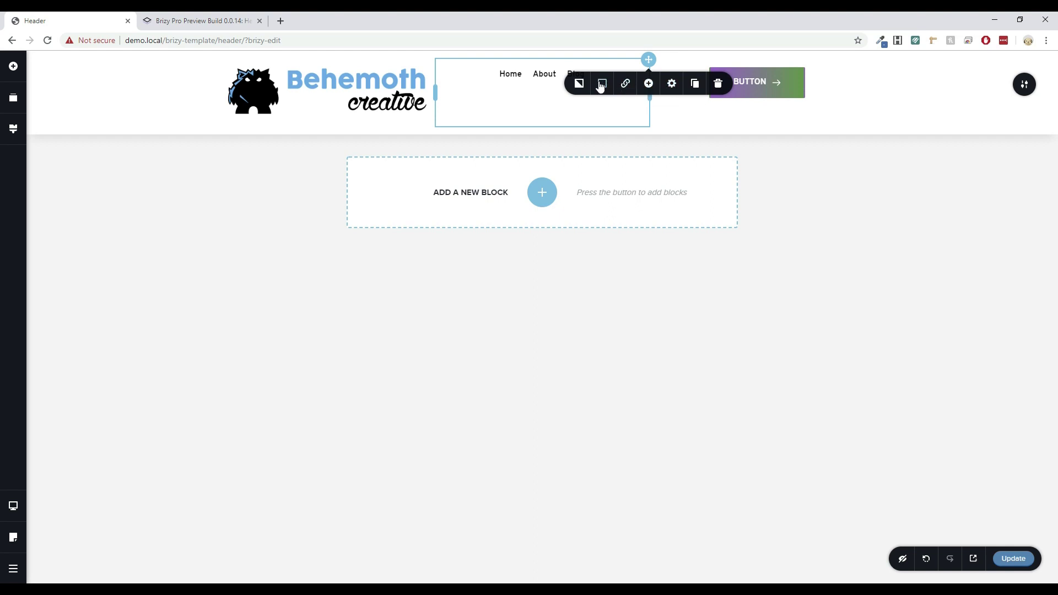
pyautogui.click(674, 88)
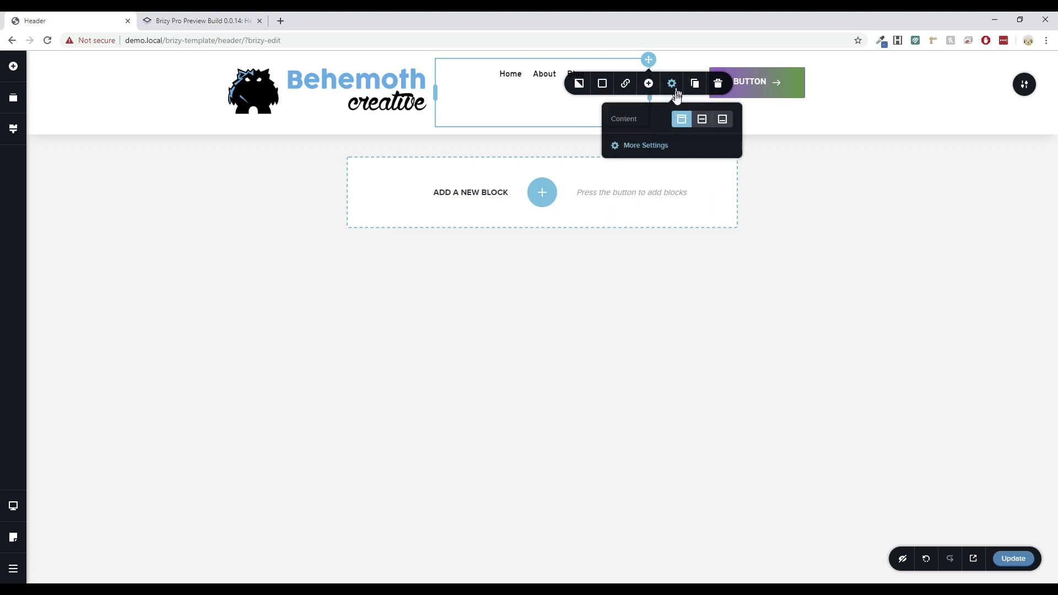
pyautogui.click(705, 121)
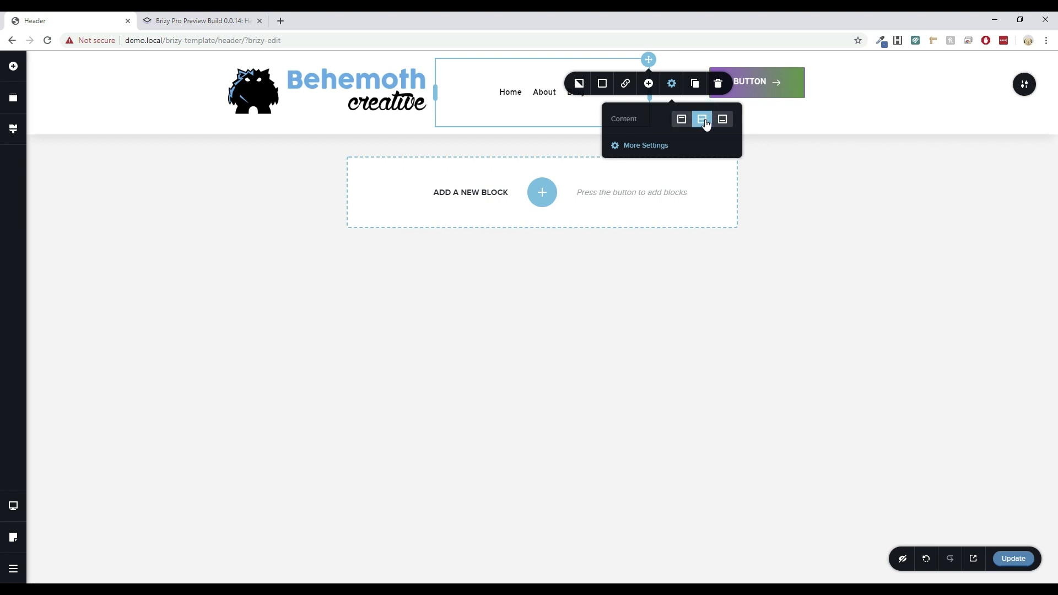
pyautogui.click(863, 65)
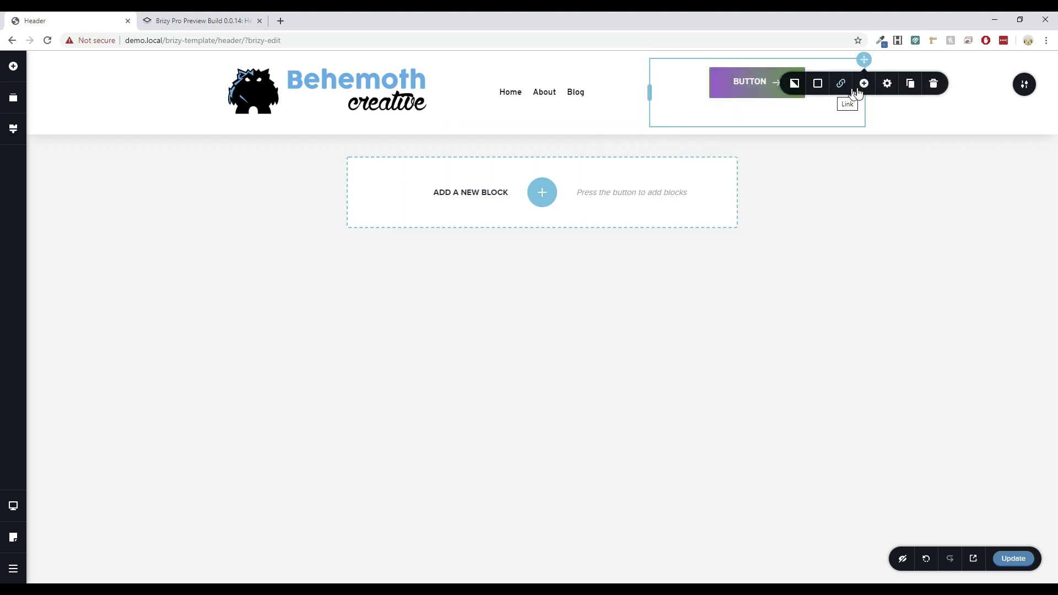
pyautogui.click(888, 91)
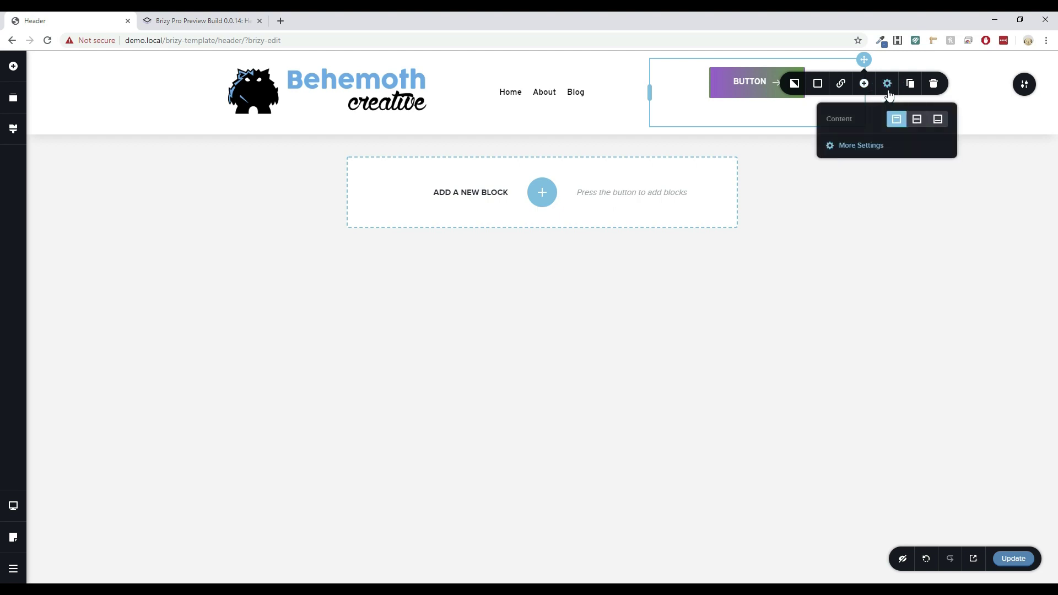
pyautogui.click(917, 119)
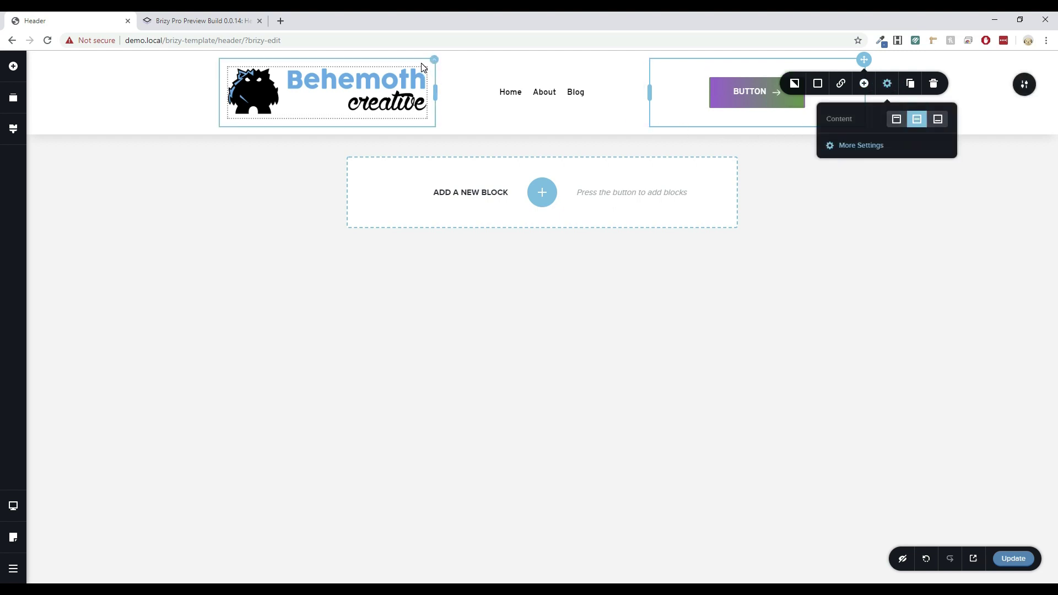
pyautogui.click(437, 61)
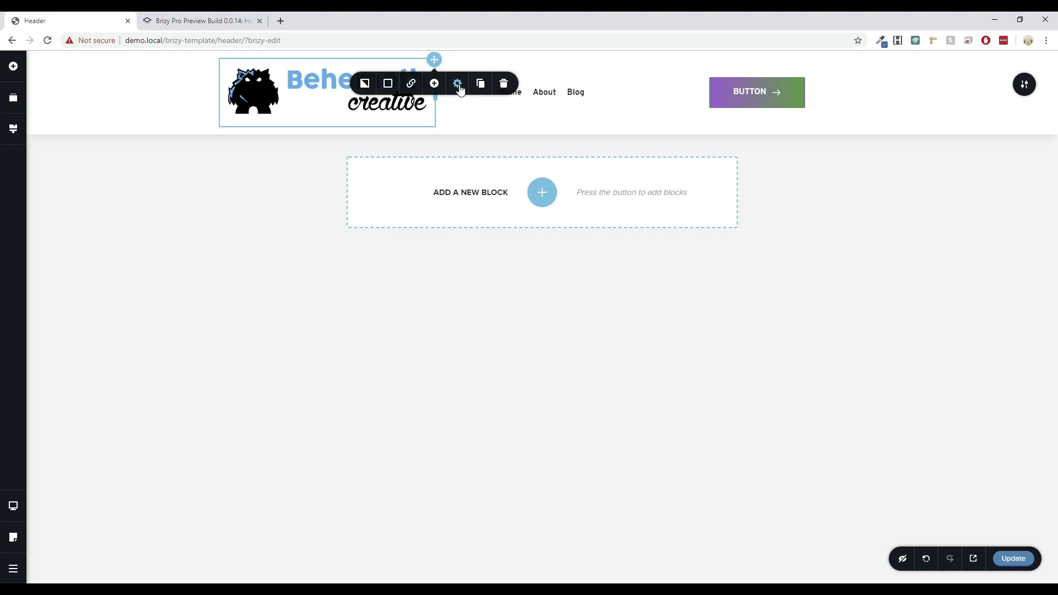
pyautogui.click(457, 84)
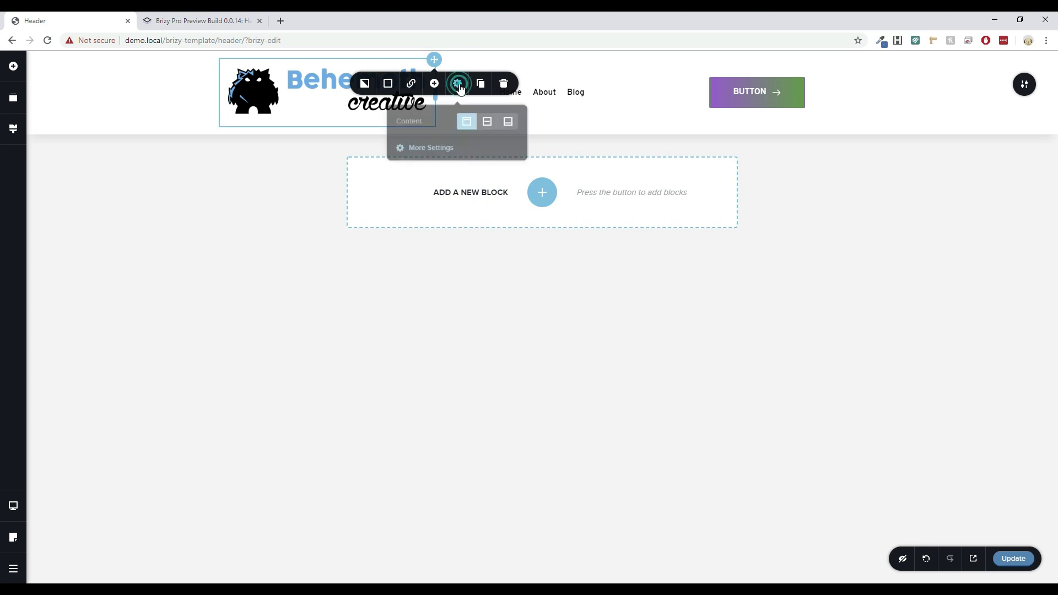
pyautogui.click(488, 120)
pyautogui.click(866, 183)
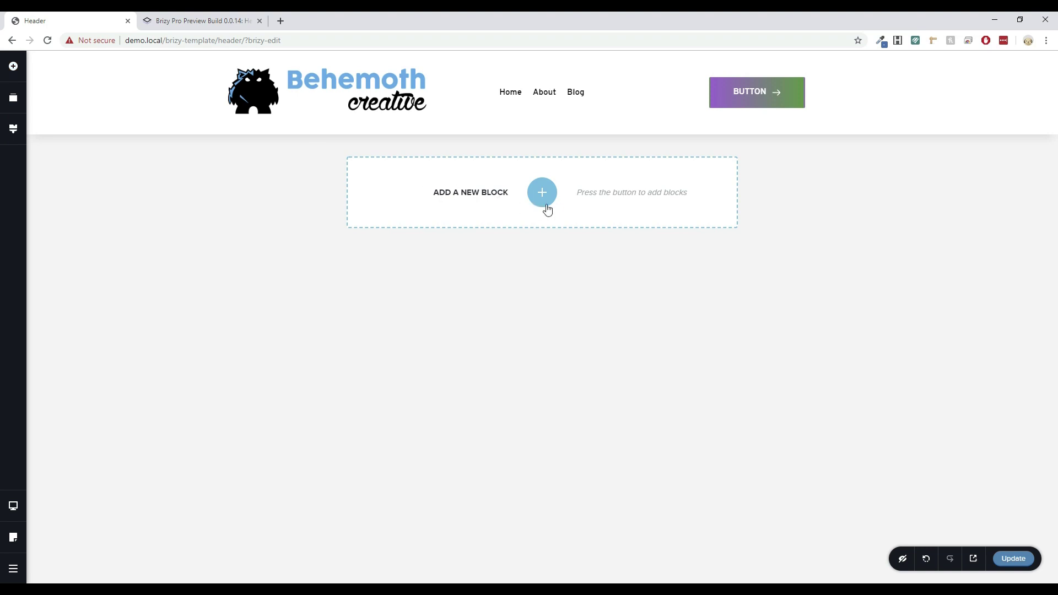
# Save the header template and return to its edit screen in the WordPress dashboard
pyautogui.click(1012, 558)
pyautogui.click(13, 568)
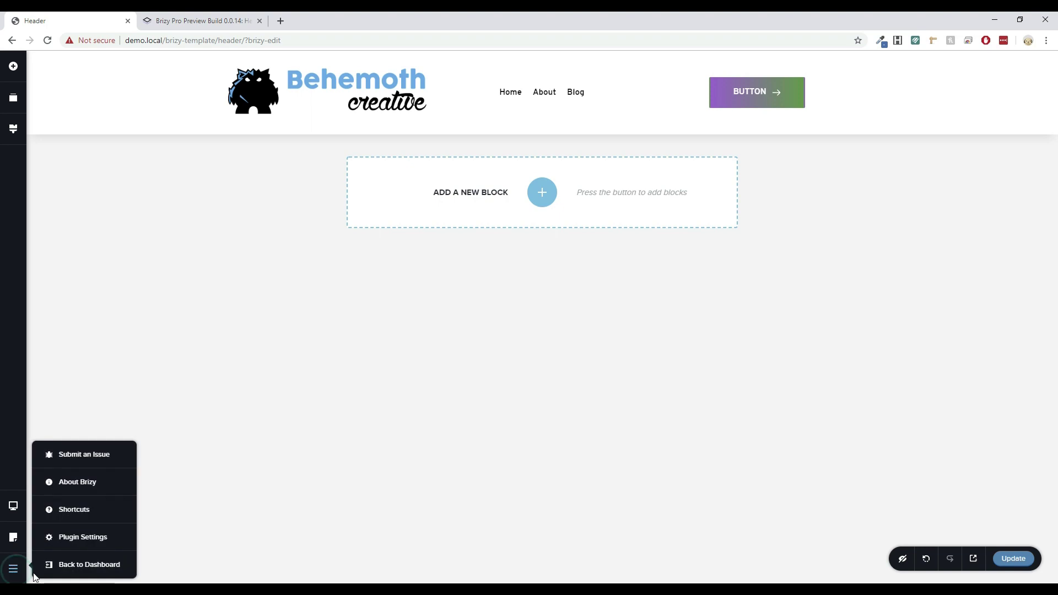
pyautogui.click(79, 567)
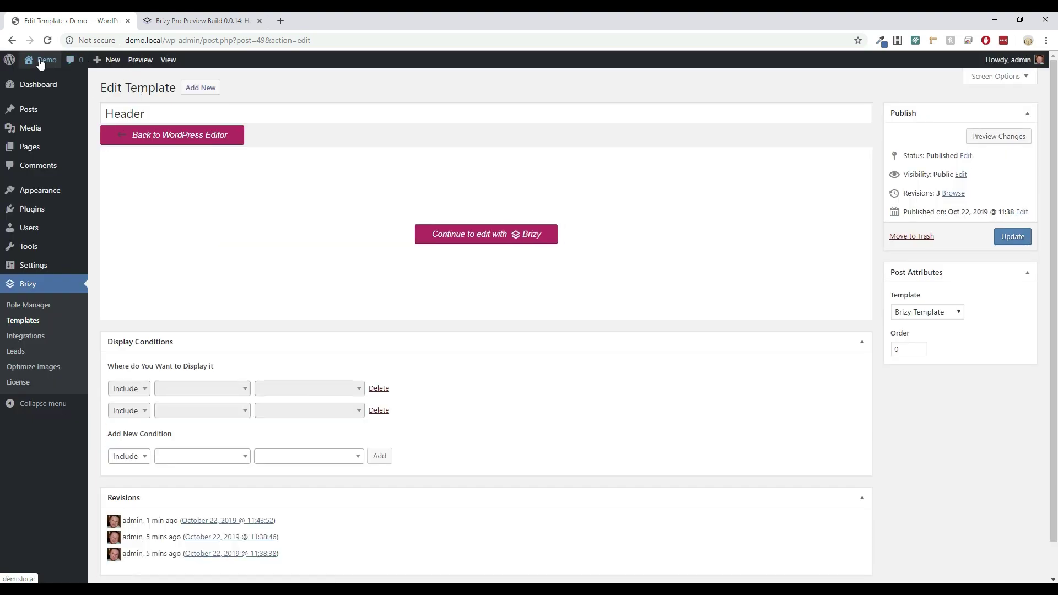
# View the live Demo site in a new browser tab to check its header
pyautogui.rightClick(46, 81)
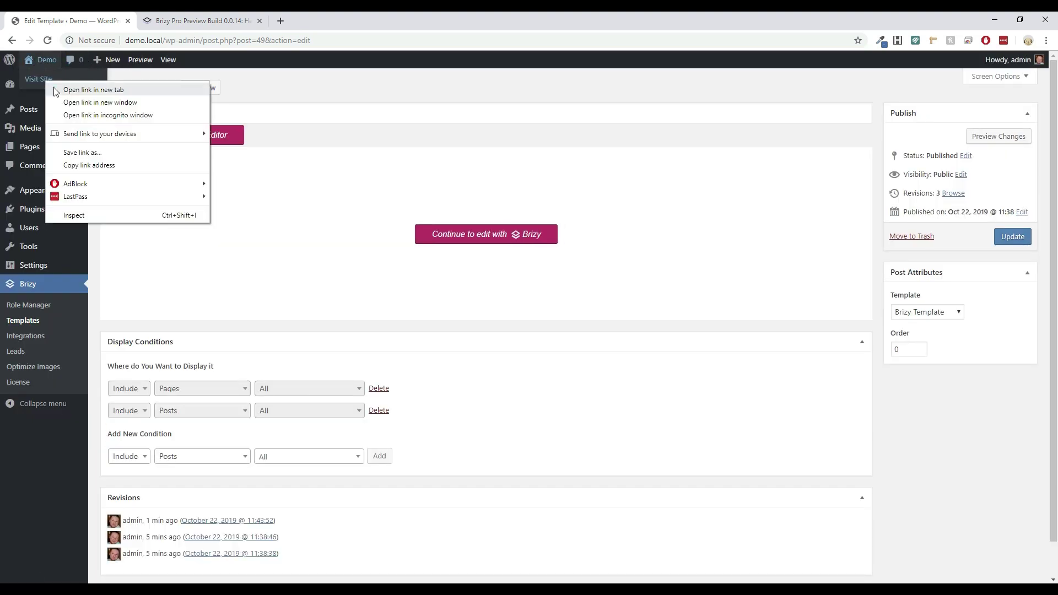
pyautogui.click(56, 90)
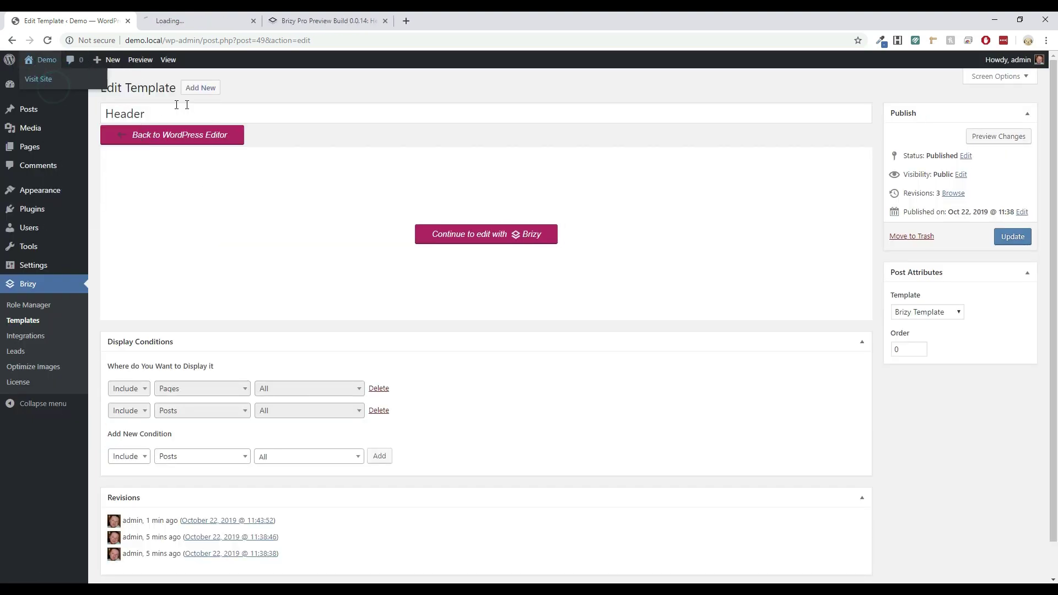
pyautogui.click(163, 17)
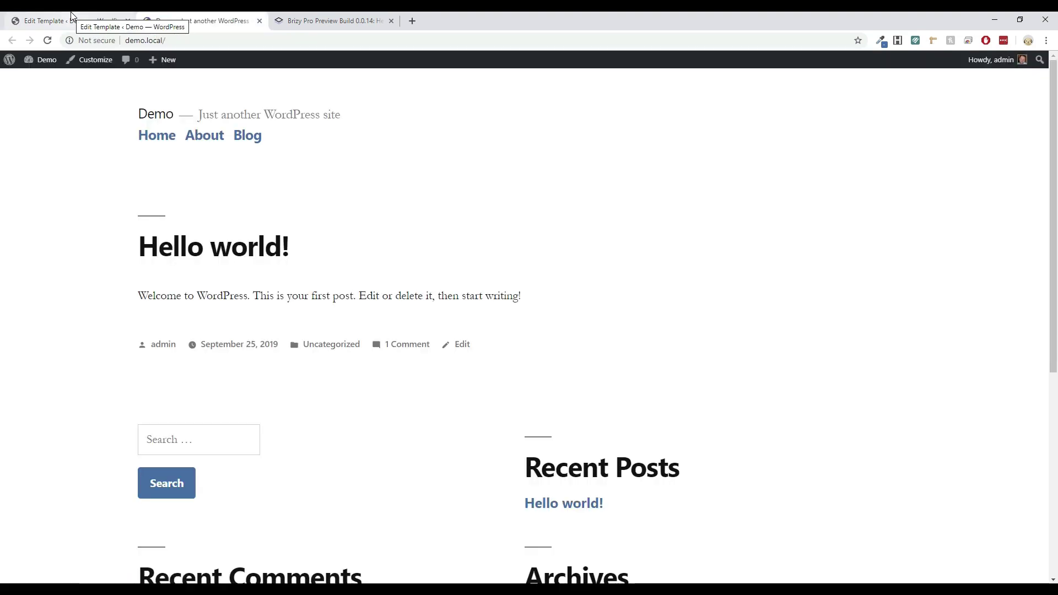
# Return to the dashboard tab and open the Home page for editing from the list of all pages
pyautogui.click(71, 12)
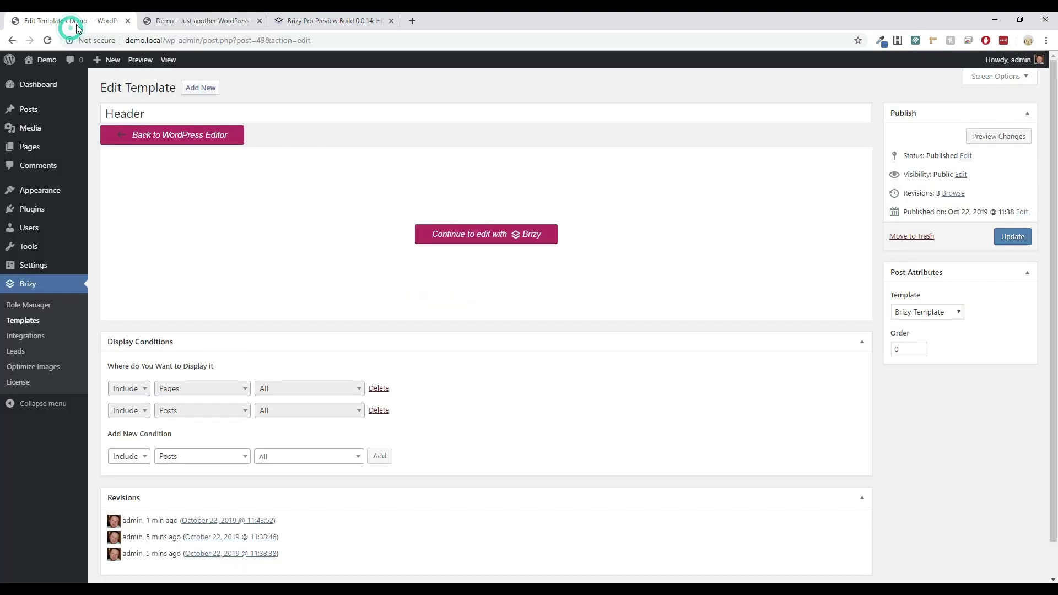
pyautogui.moveTo(66, 146)
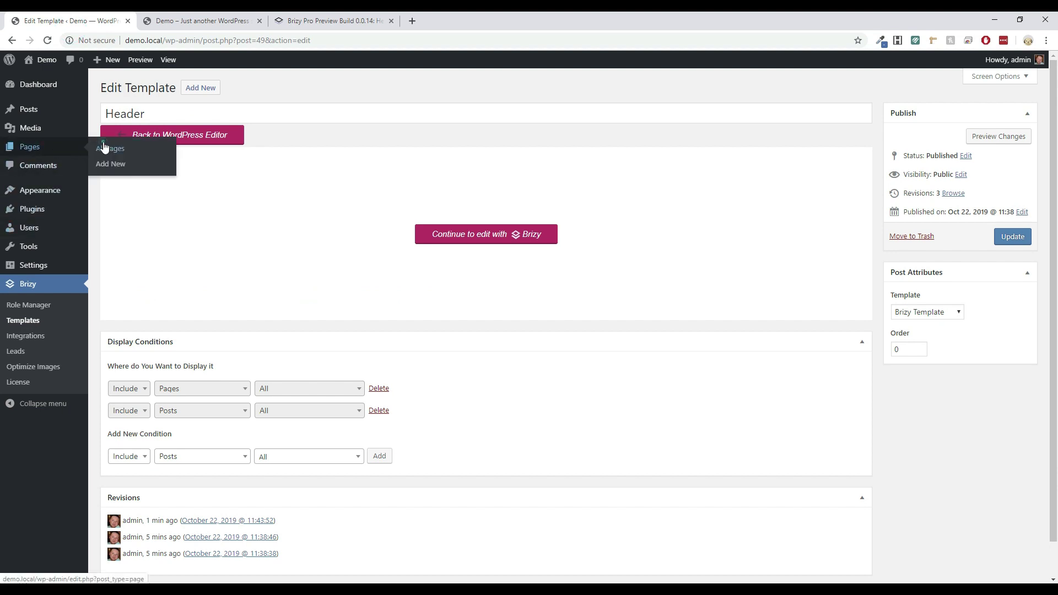
pyautogui.click(104, 148)
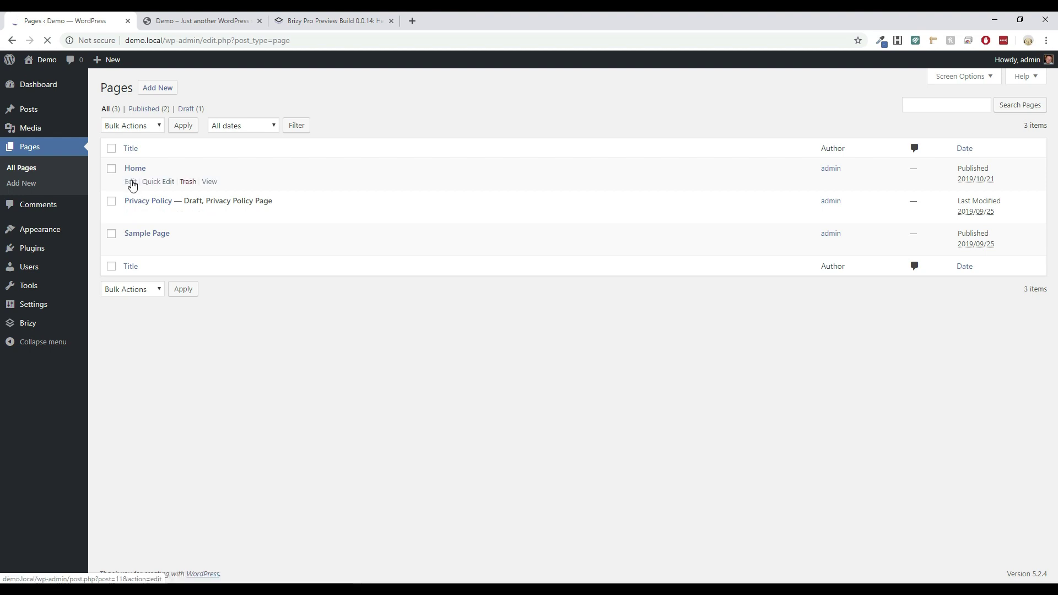
pyautogui.click(132, 182)
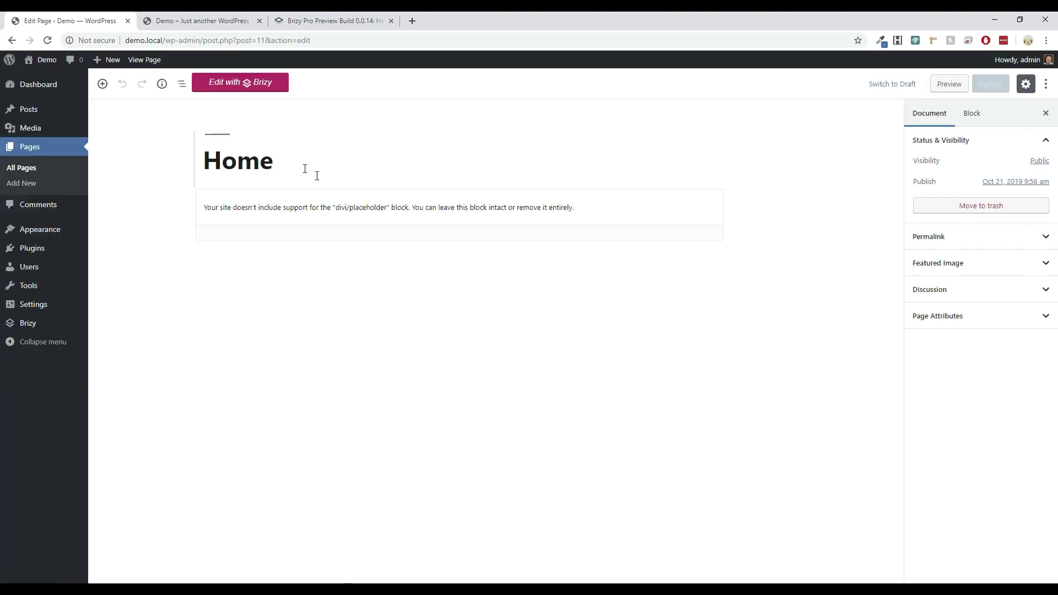
# Set the Home page's template to Brizy Template, update the page and view it on the site
pyautogui.click(971, 325)
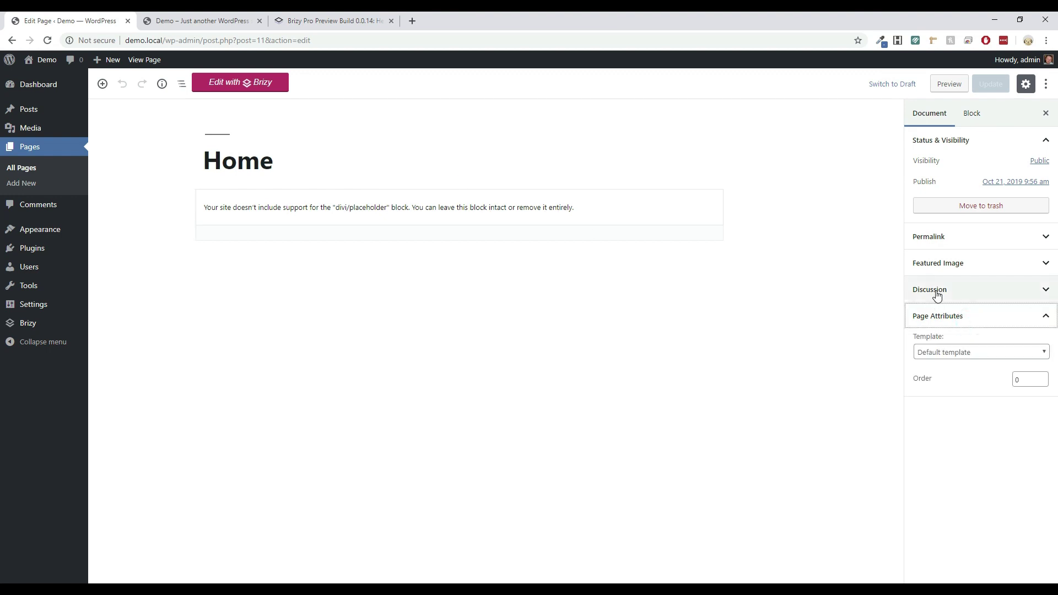
pyautogui.click(939, 289)
pyautogui.click(944, 375)
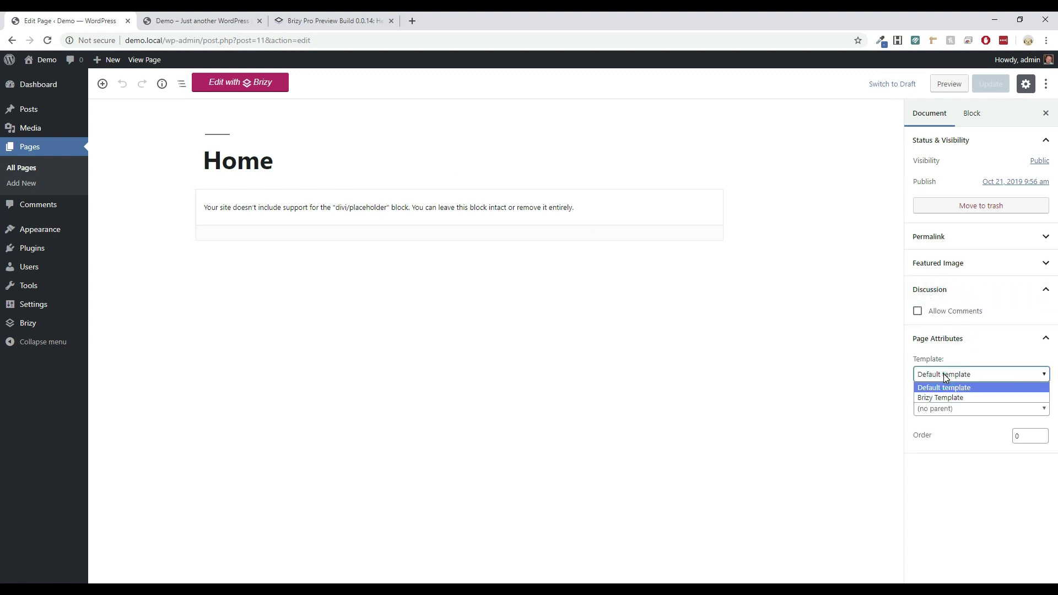
pyautogui.click(948, 397)
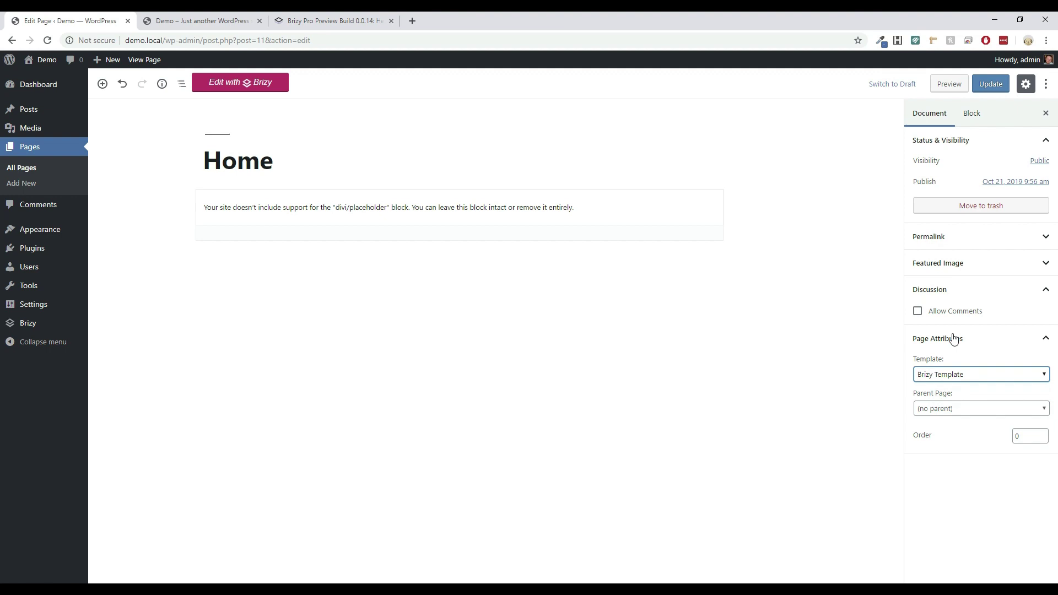
pyautogui.click(990, 82)
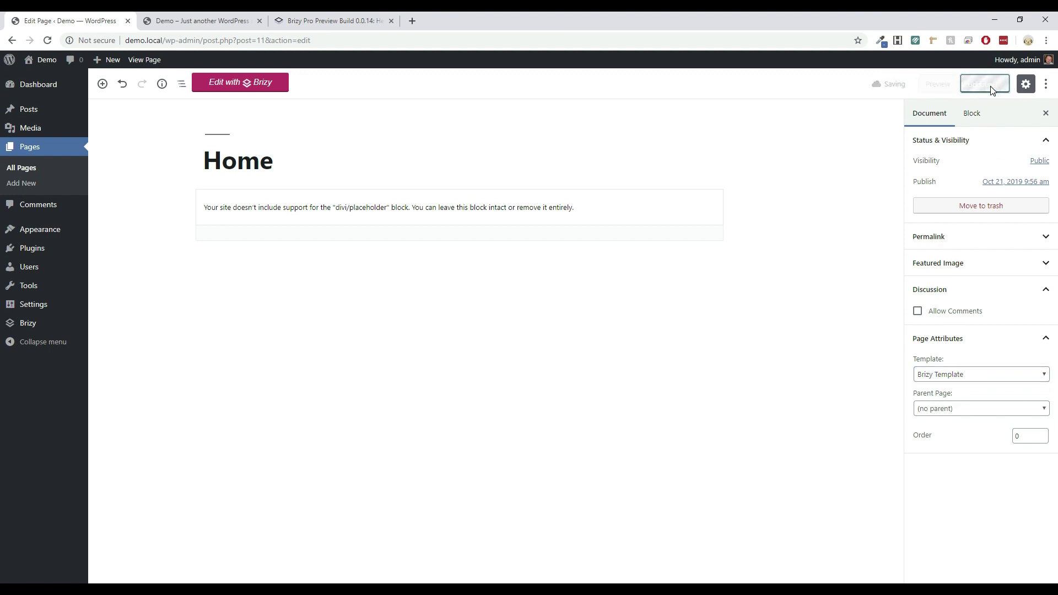
pyautogui.click(144, 61)
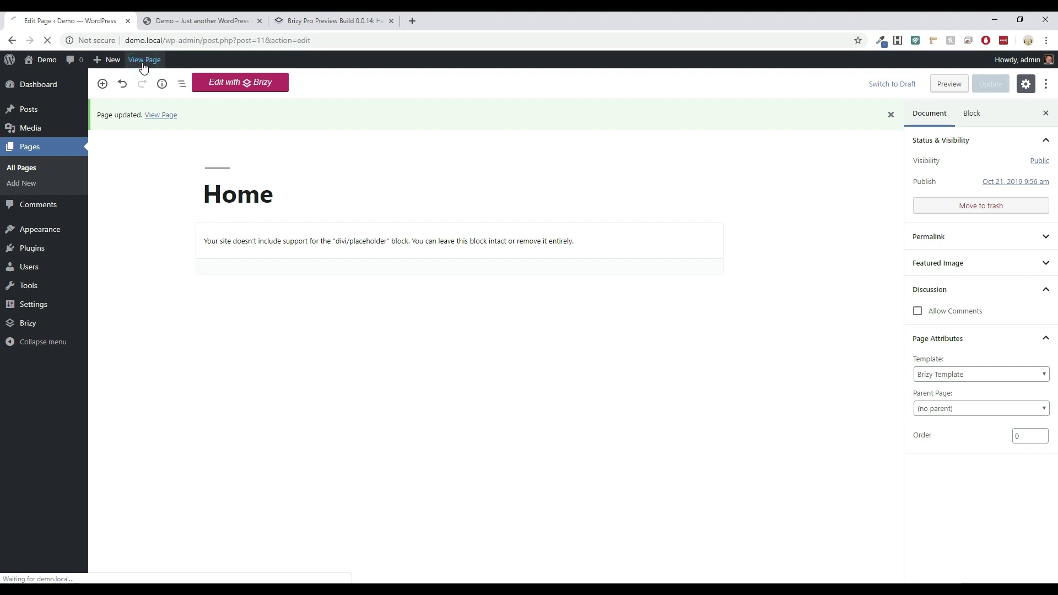
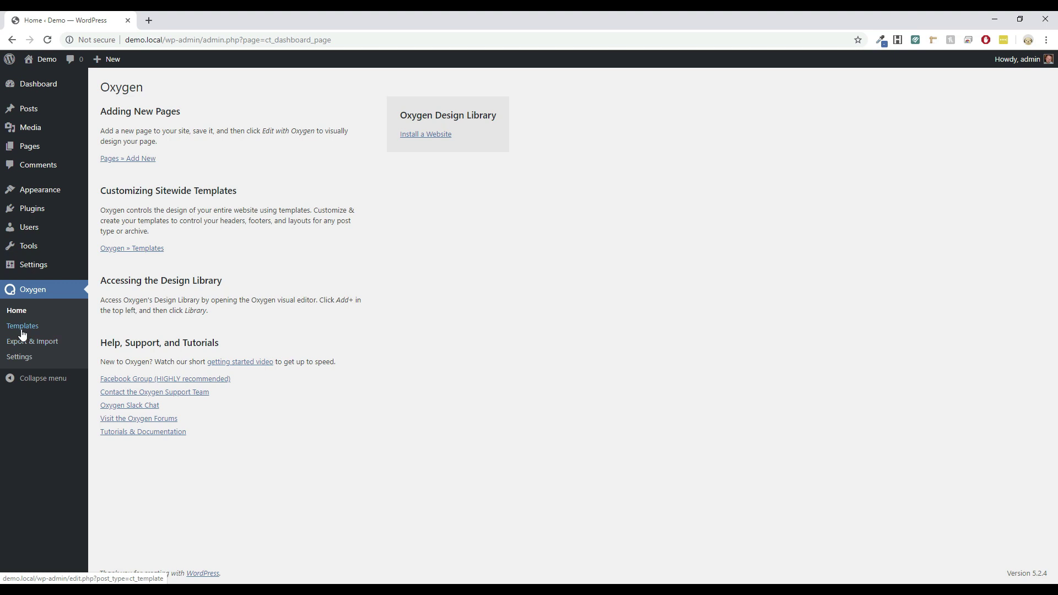
# Create an Oxygen template titled "Main" and publish it
pyautogui.click(22, 331)
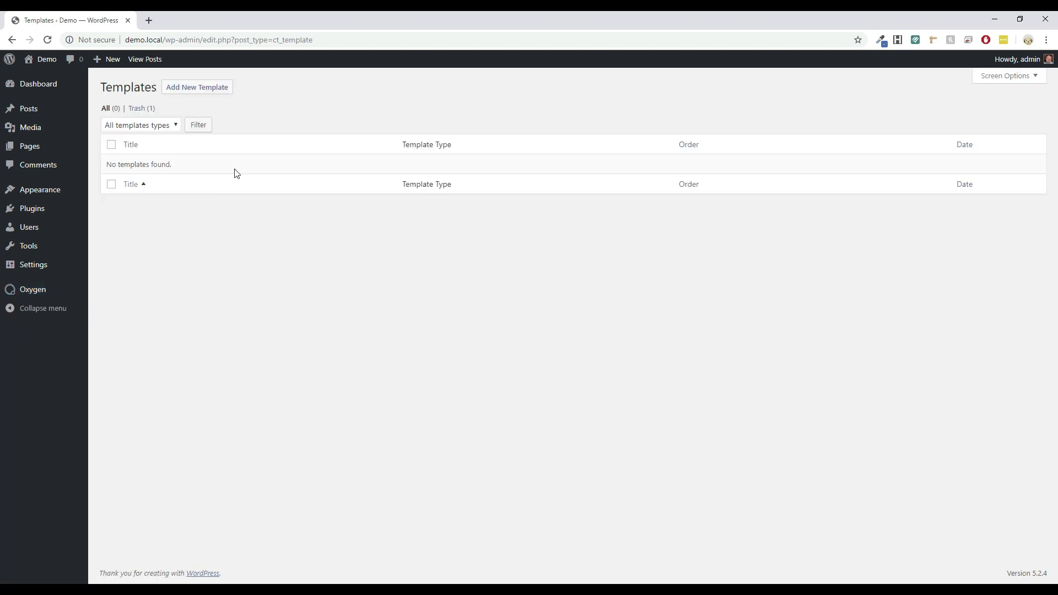
pyautogui.click(207, 91)
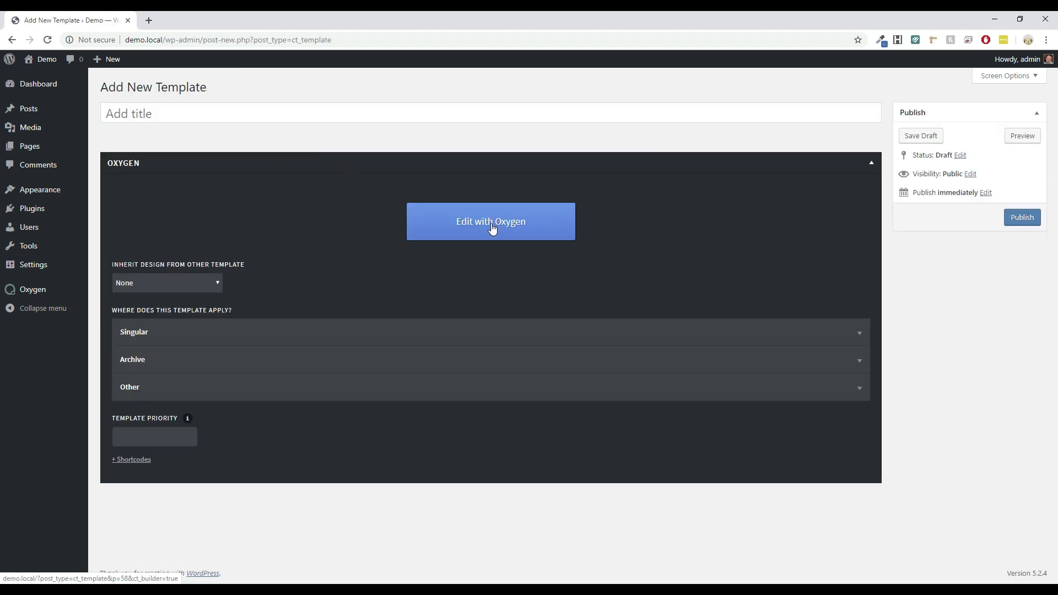
pyautogui.click(194, 107)
pyautogui.write('Main')
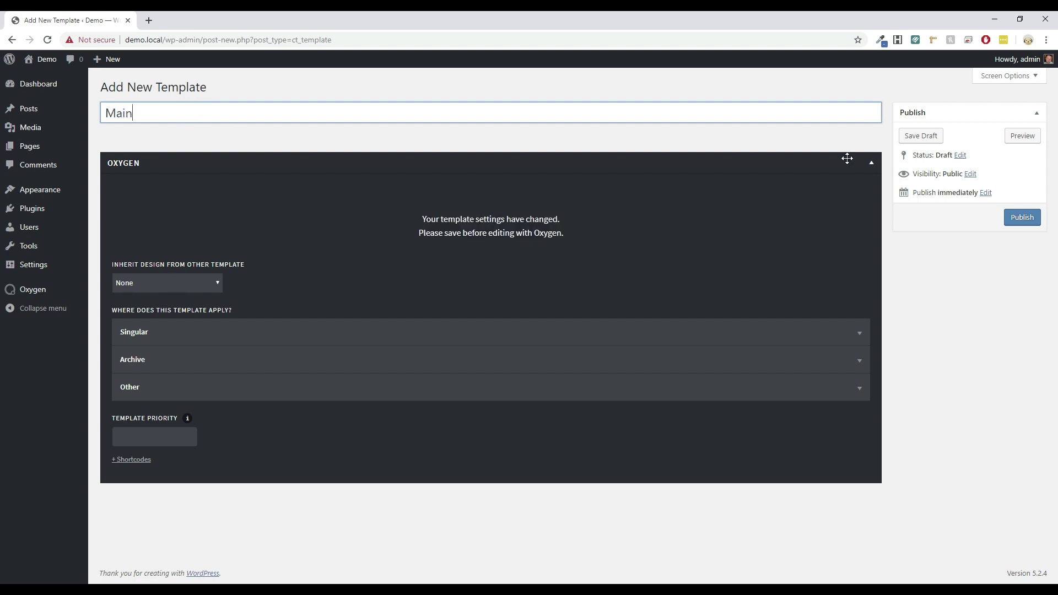
pyautogui.click(1014, 218)
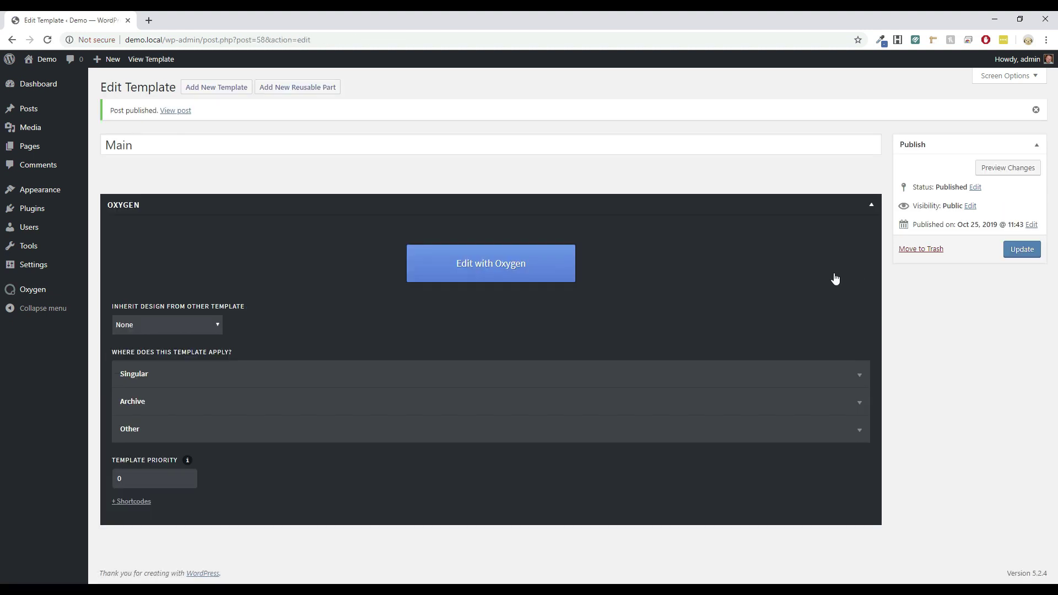
pyautogui.click(170, 140)
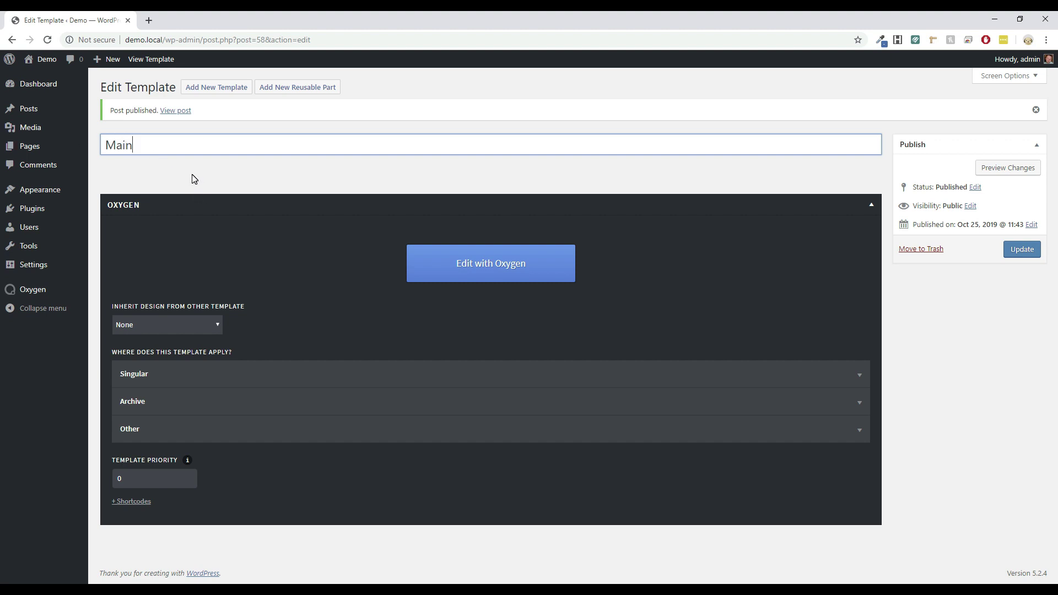
# Open the Main template in the Oxygen visual editor and add a Header Builder
pyautogui.click(480, 263)
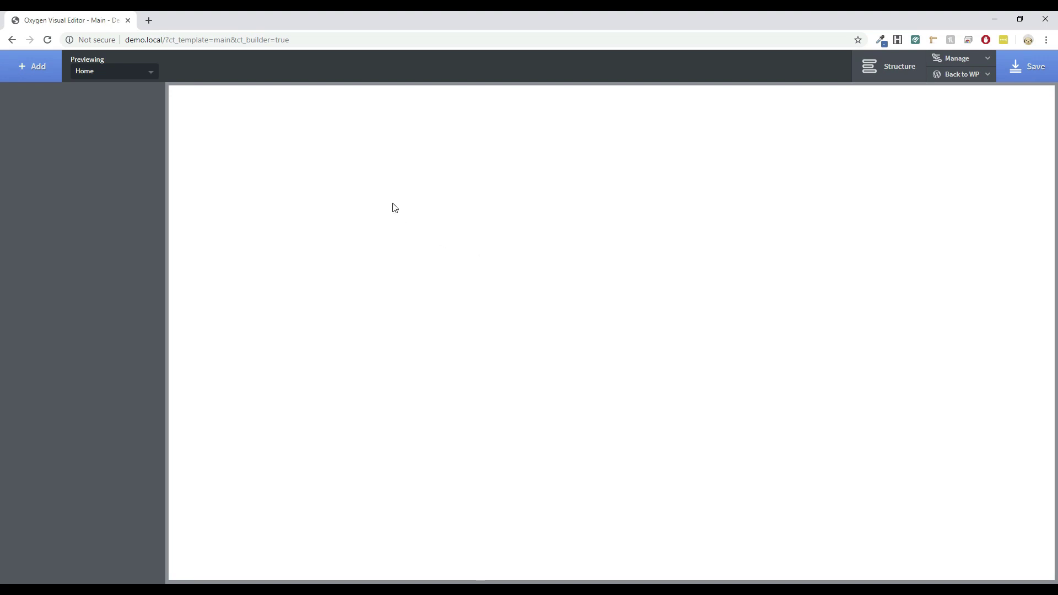
pyautogui.click(16, 72)
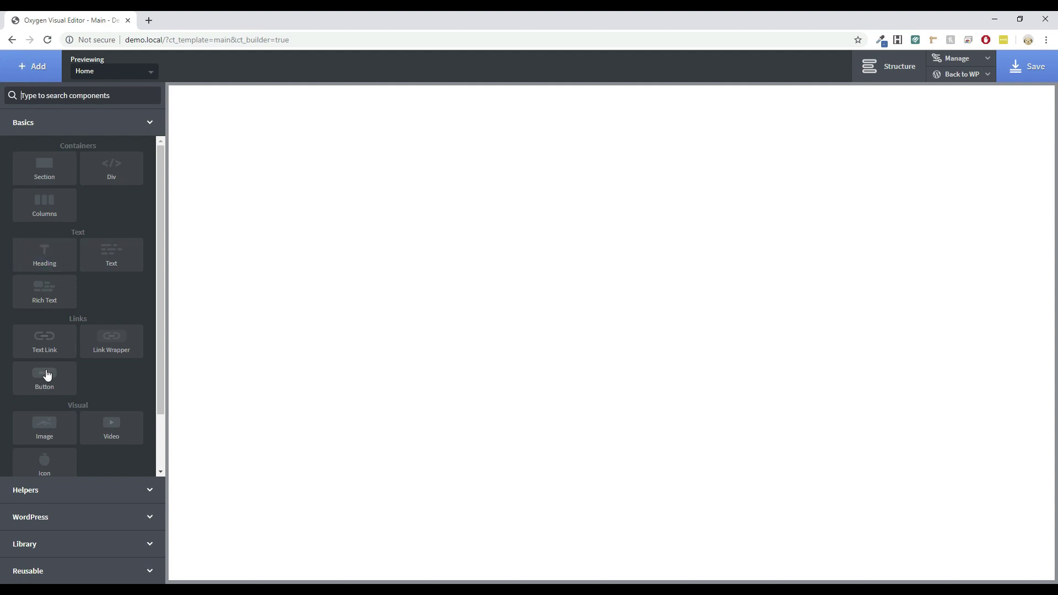
pyautogui.click(38, 494)
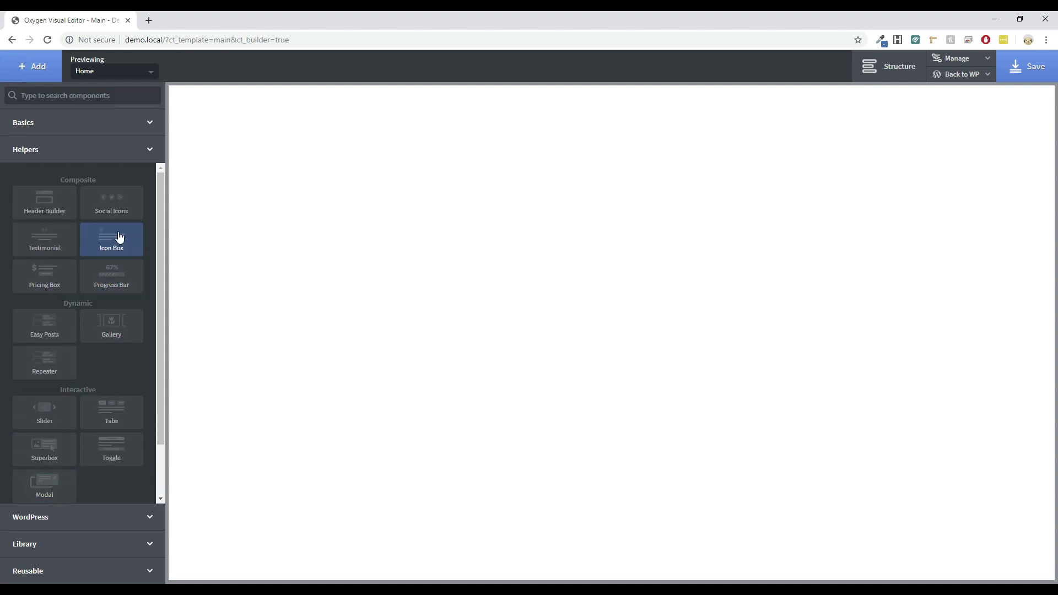
pyautogui.click(49, 202)
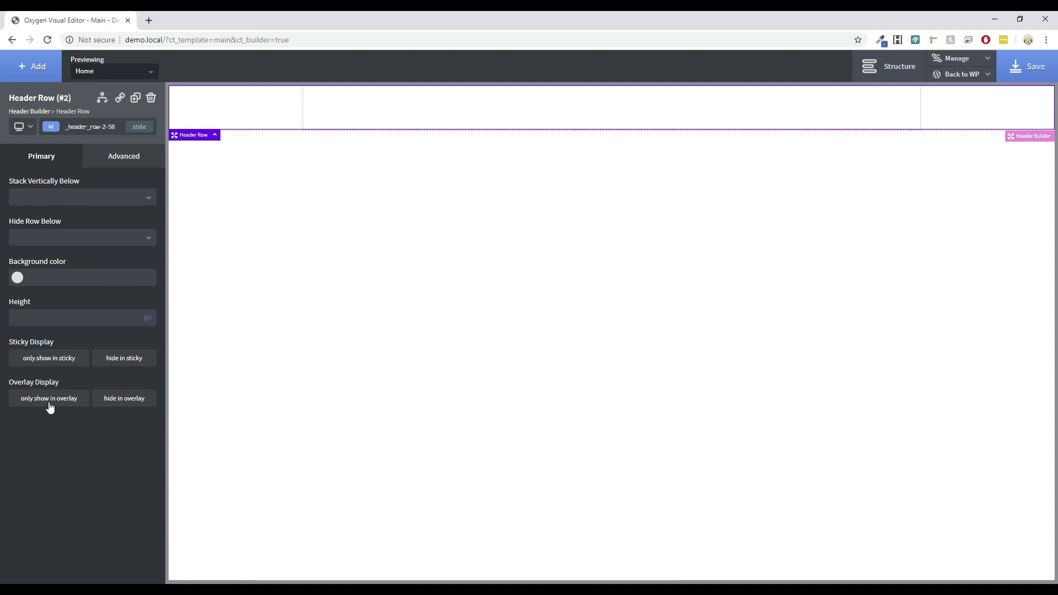
# Examine the template's page width and overlay header settings and the options of the Header Builder
pyautogui.click(952, 63)
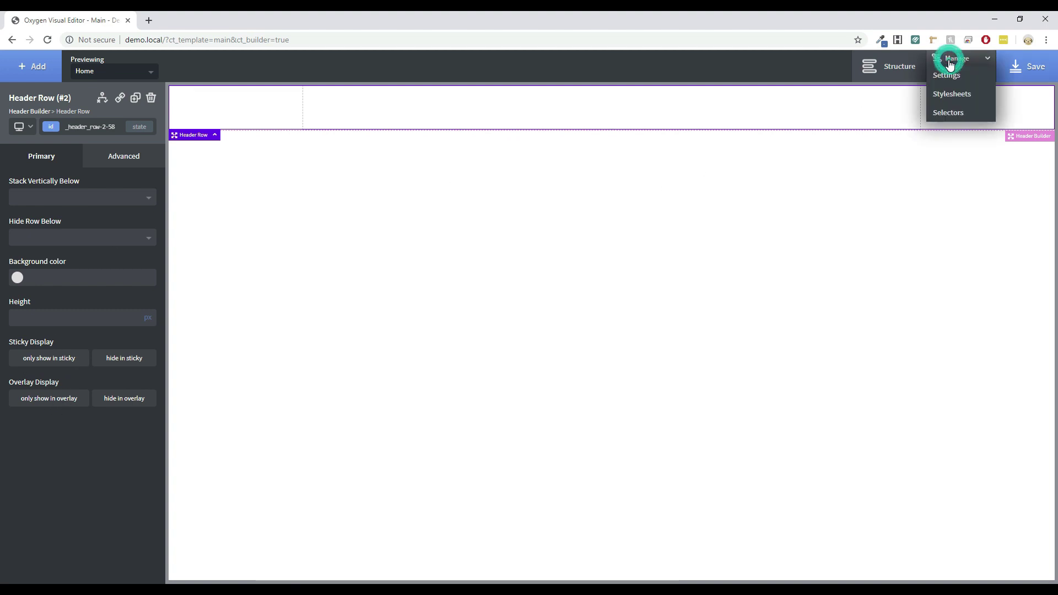
pyautogui.click(948, 76)
pyautogui.click(952, 135)
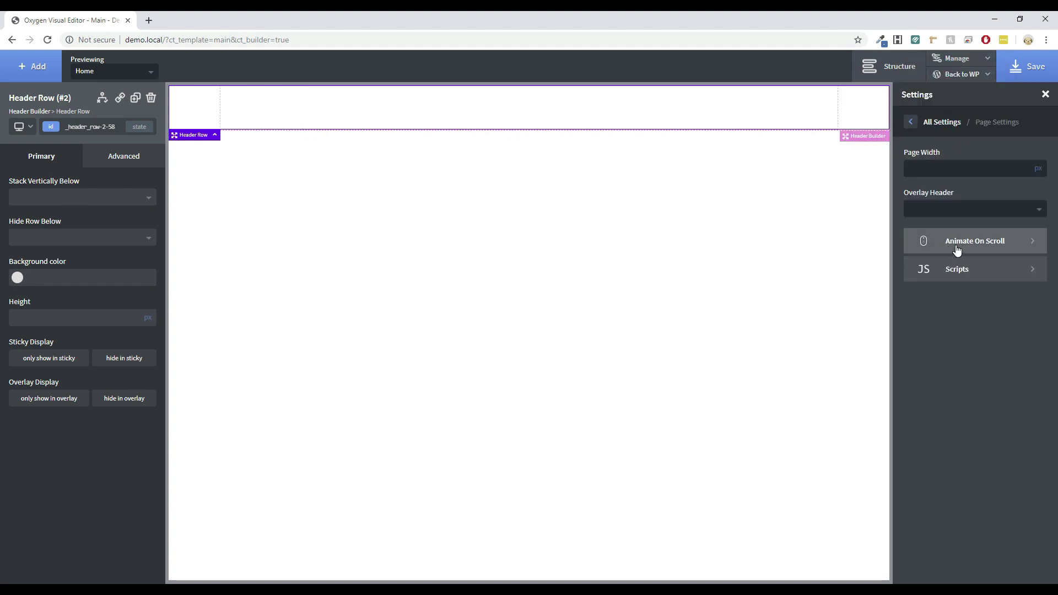
pyautogui.click(1046, 96)
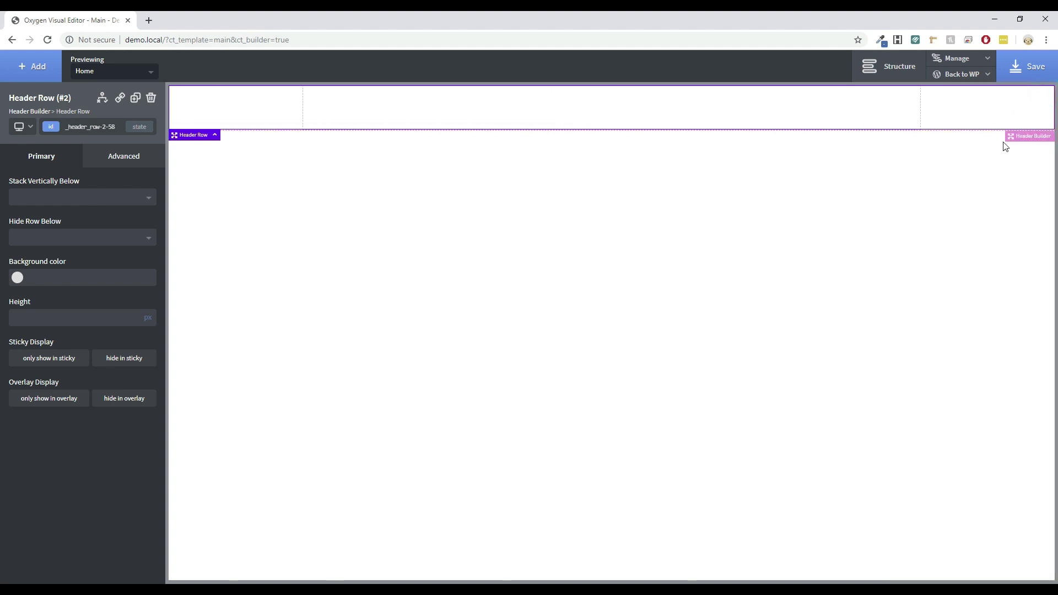
pyautogui.click(1034, 136)
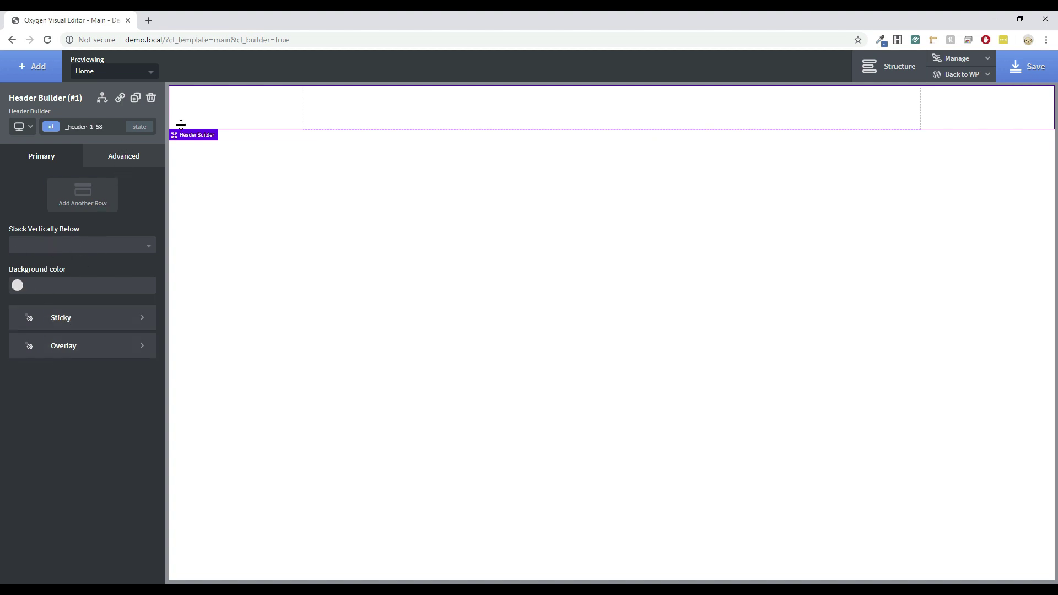
# Add an Image component to the left area of the header row
pyautogui.click(226, 107)
pyautogui.click(33, 67)
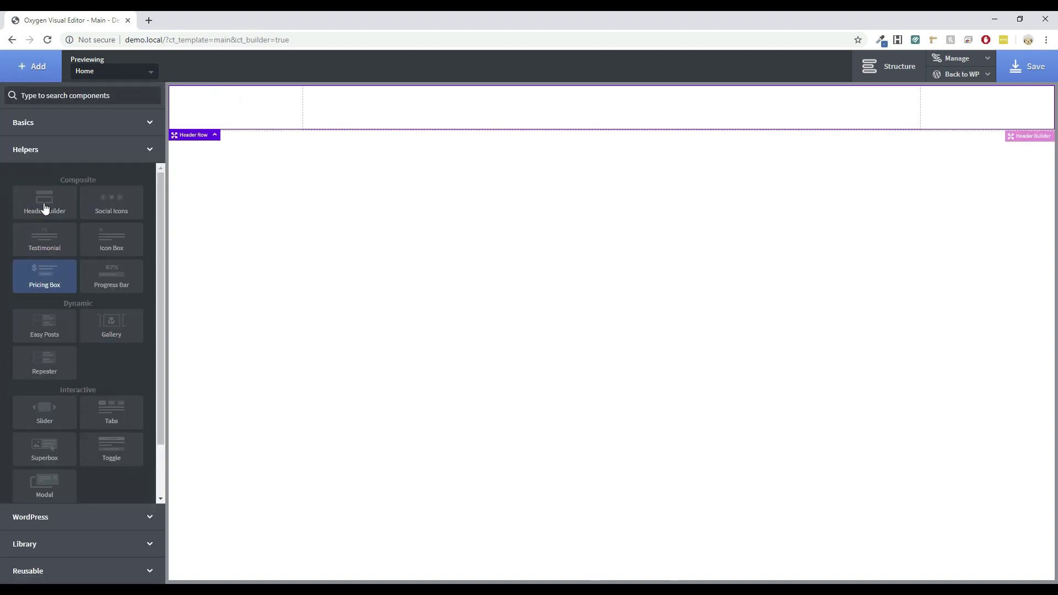
pyautogui.click(48, 119)
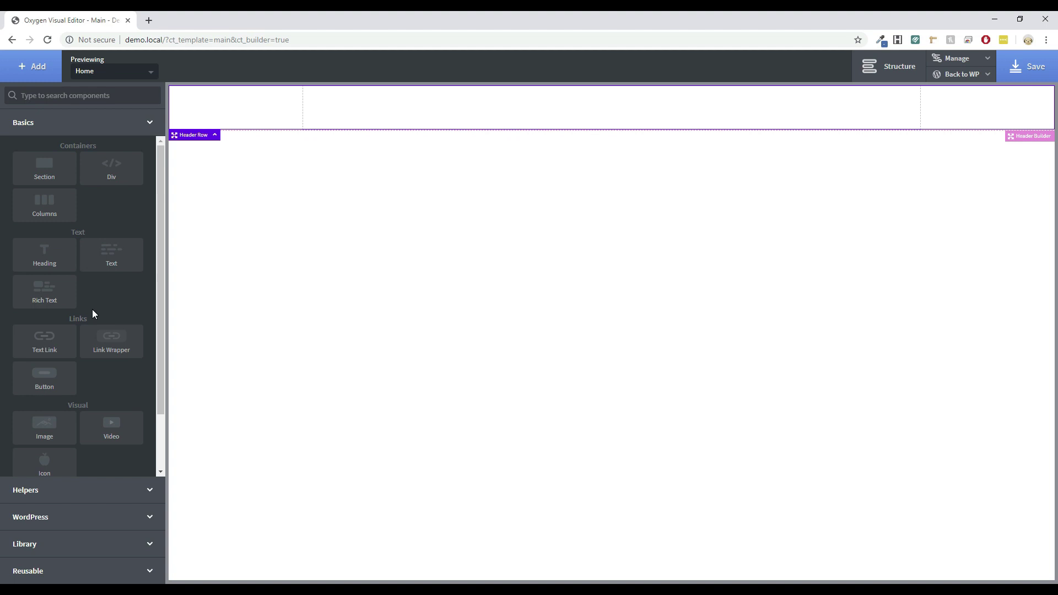
pyautogui.scroll(-1, 82, 353)
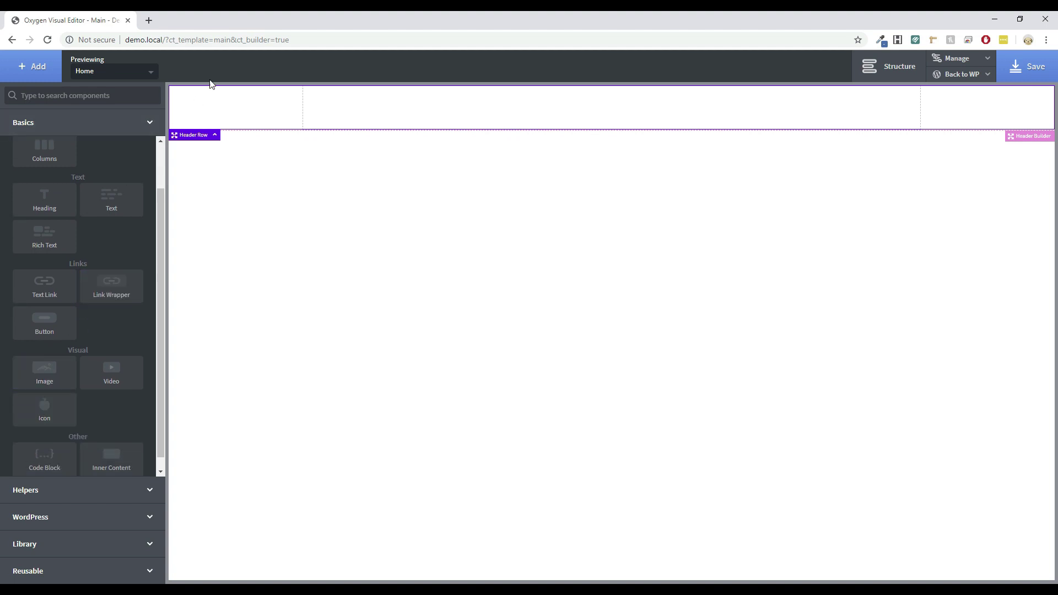
pyautogui.click(205, 107)
pyautogui.click(33, 369)
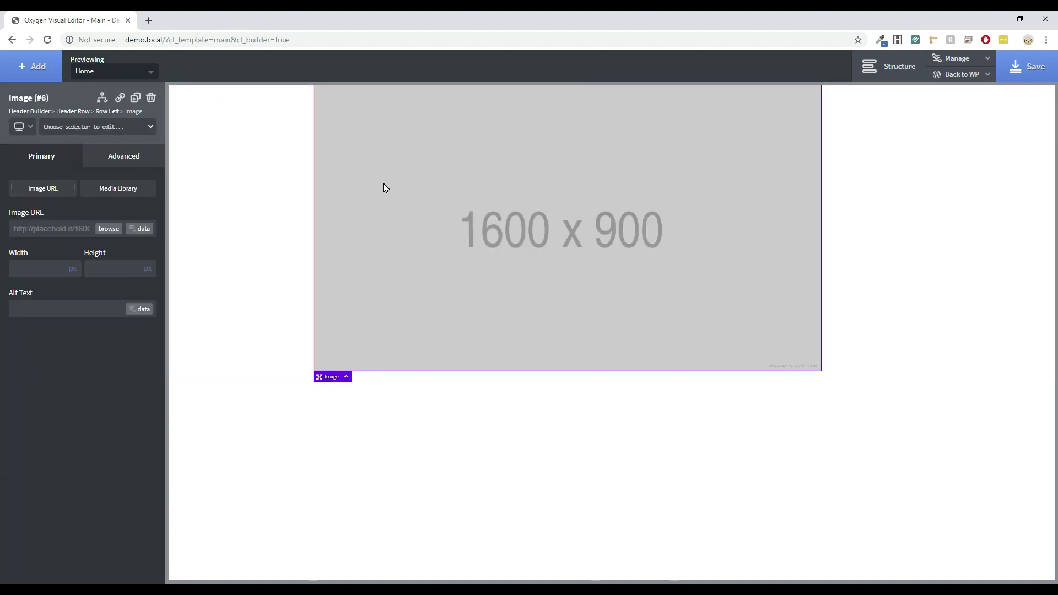
# Set the header image to the Behemoth Creative logo, behemoth_creative.png, from the media library
pyautogui.click(110, 231)
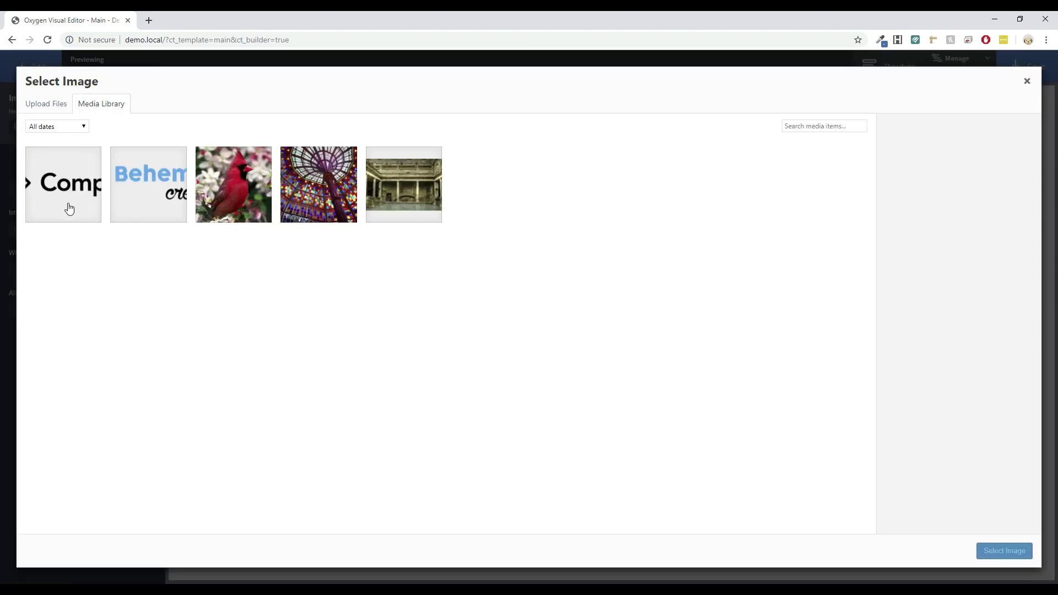
pyautogui.click(172, 196)
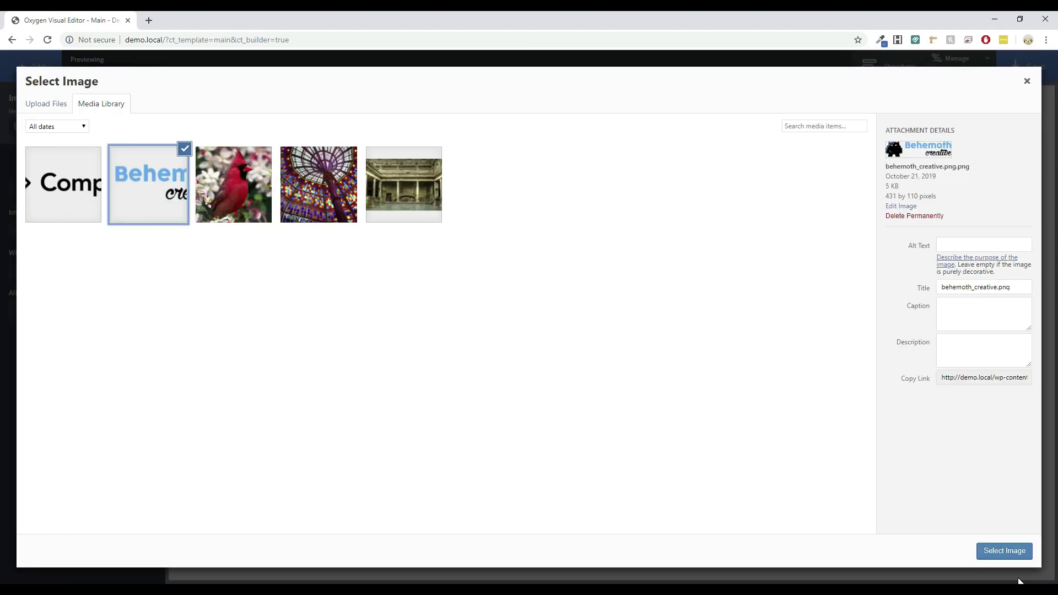
pyautogui.click(1004, 553)
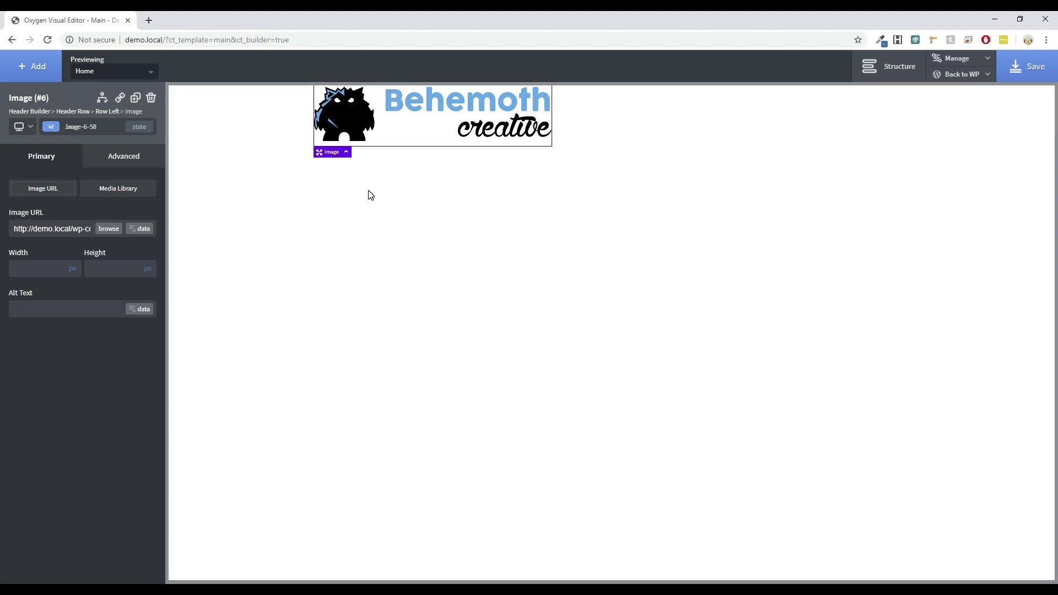
# Try repositioning the logo image among the header row's areas directly on the canvas
pyautogui.click(725, 109)
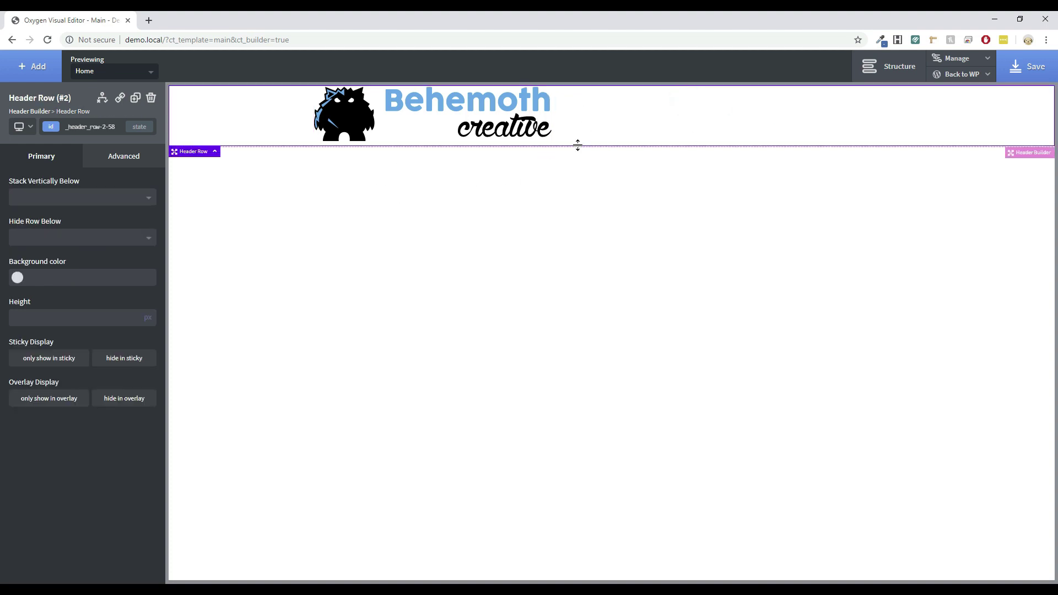
pyautogui.click(429, 128)
pyautogui.click(405, 118)
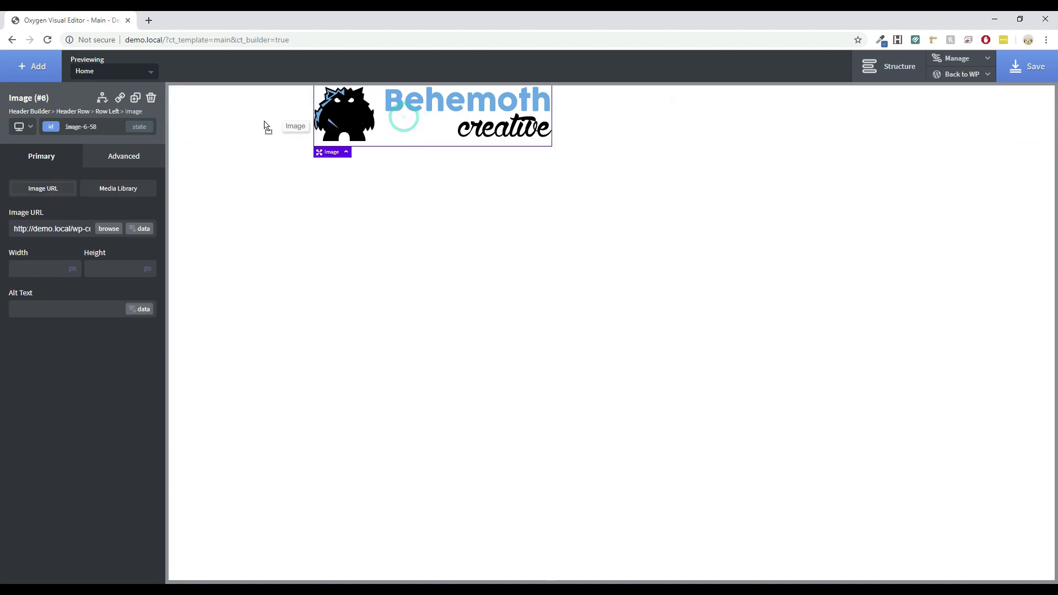
pyautogui.moveTo(265, 125); pyautogui.dragTo(409, 117)
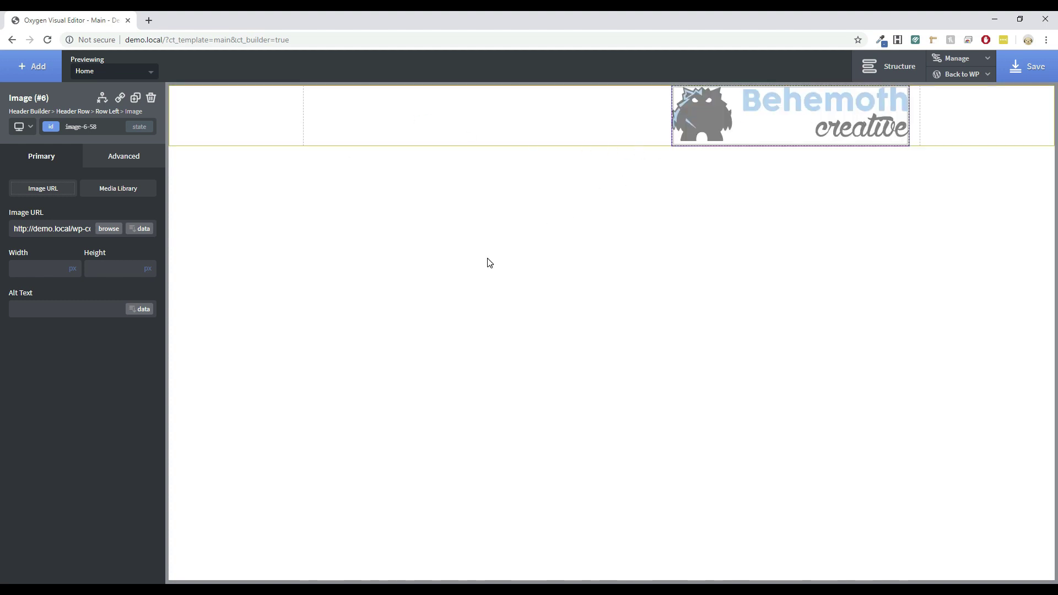
pyautogui.click(488, 259)
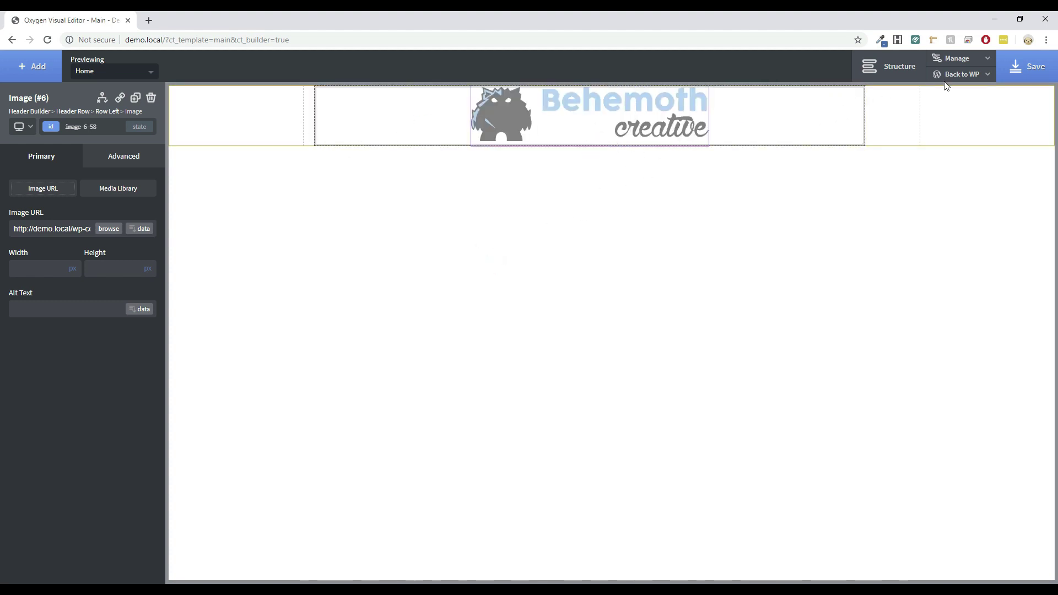
# Show the page structure and move the logo image into Row Left of the header row
pyautogui.click(895, 71)
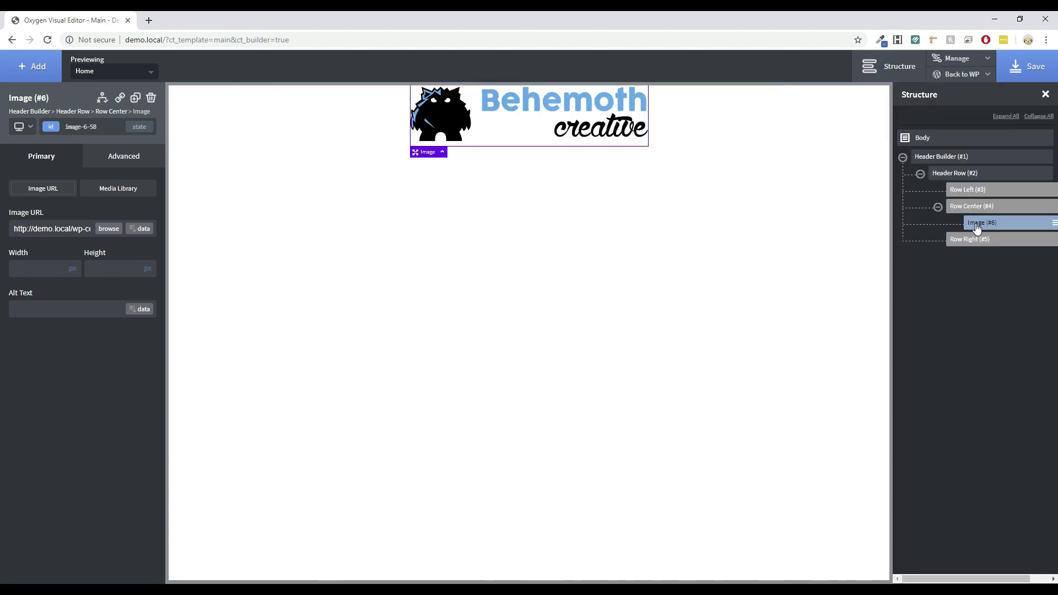
pyautogui.moveTo(978, 229); pyautogui.dragTo(965, 200)
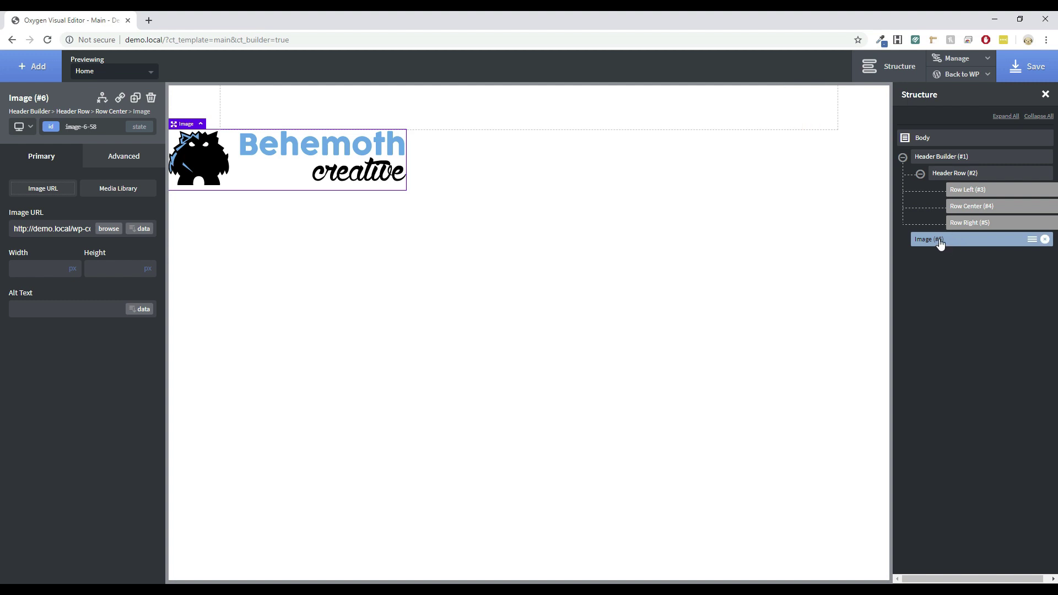
pyautogui.moveTo(940, 245); pyautogui.dragTo(984, 195)
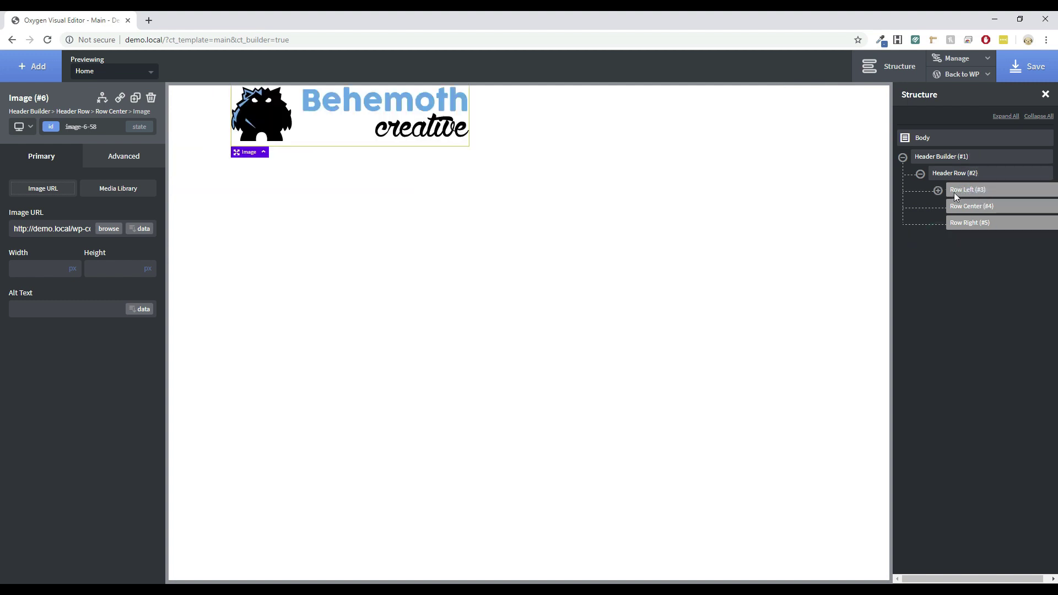
pyautogui.click(957, 175)
pyautogui.click(939, 191)
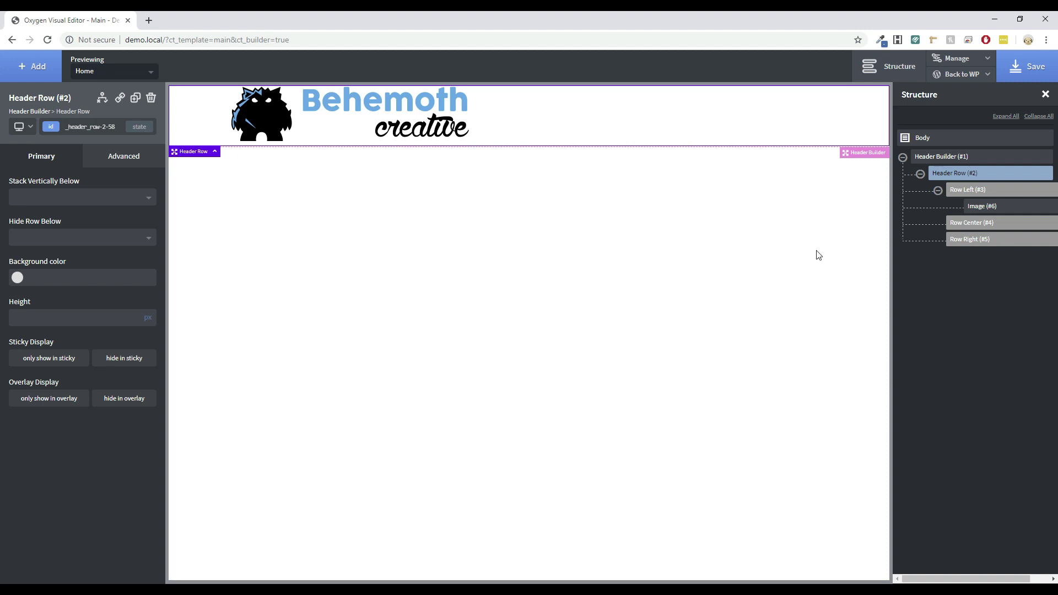
# Search the components for "menu" and add a Menu to the header row
pyautogui.click(922, 222)
pyautogui.click(38, 70)
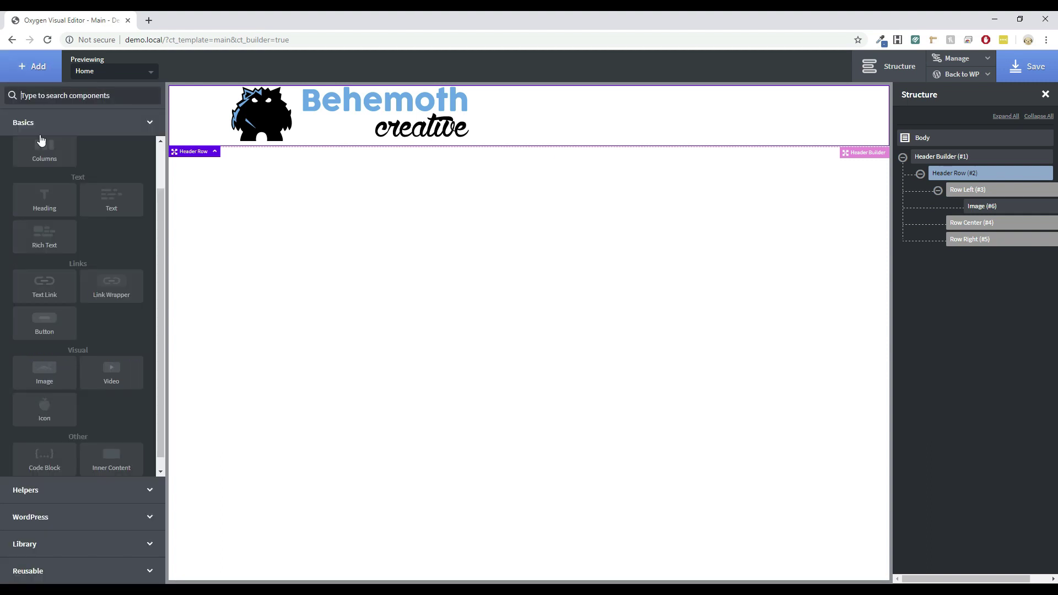
pyautogui.write('menu')
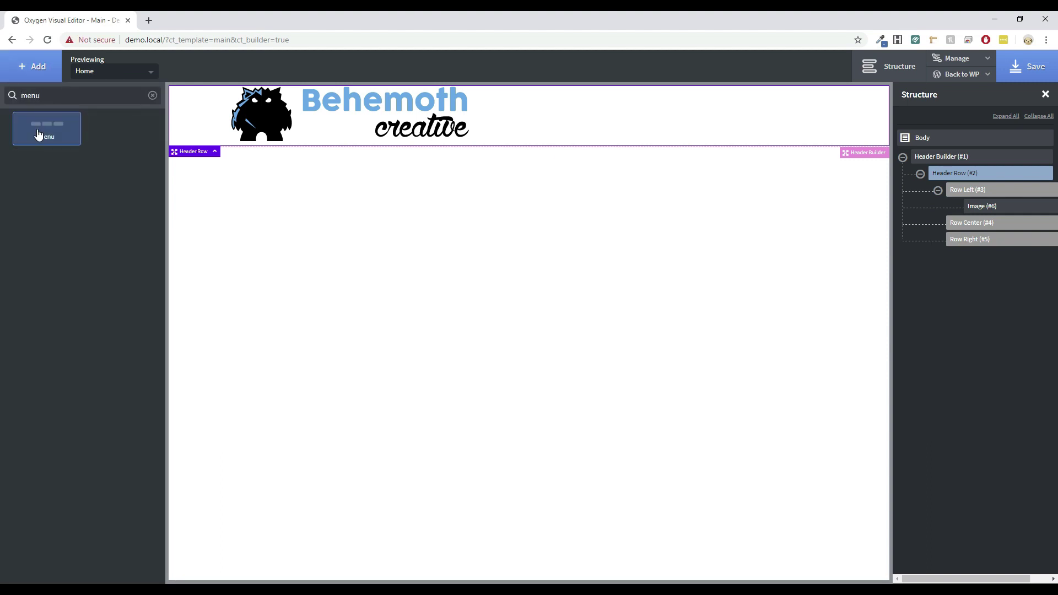
pyautogui.click(37, 129)
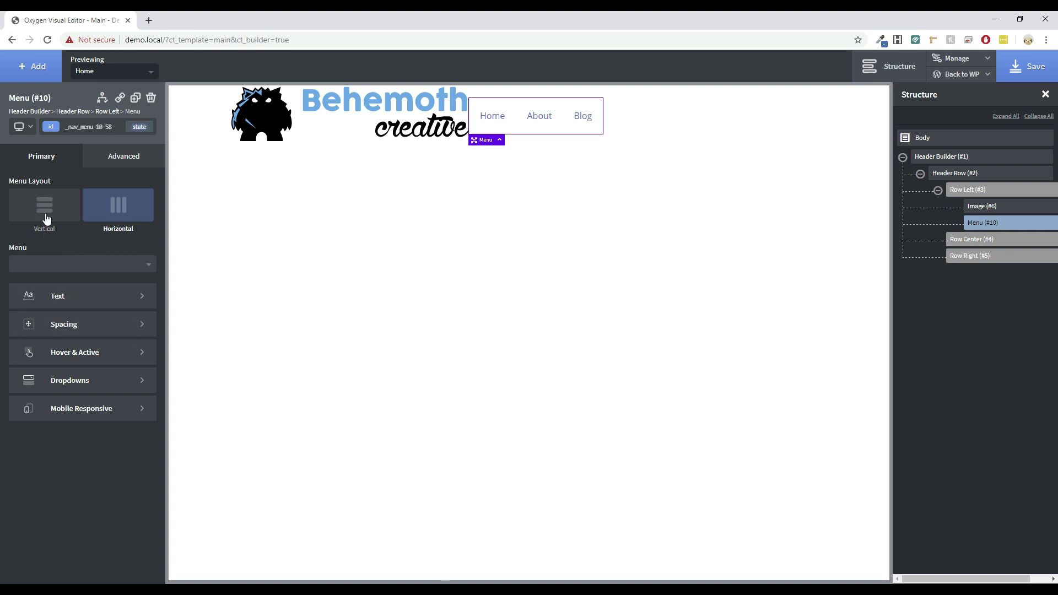
pyautogui.click(135, 157)
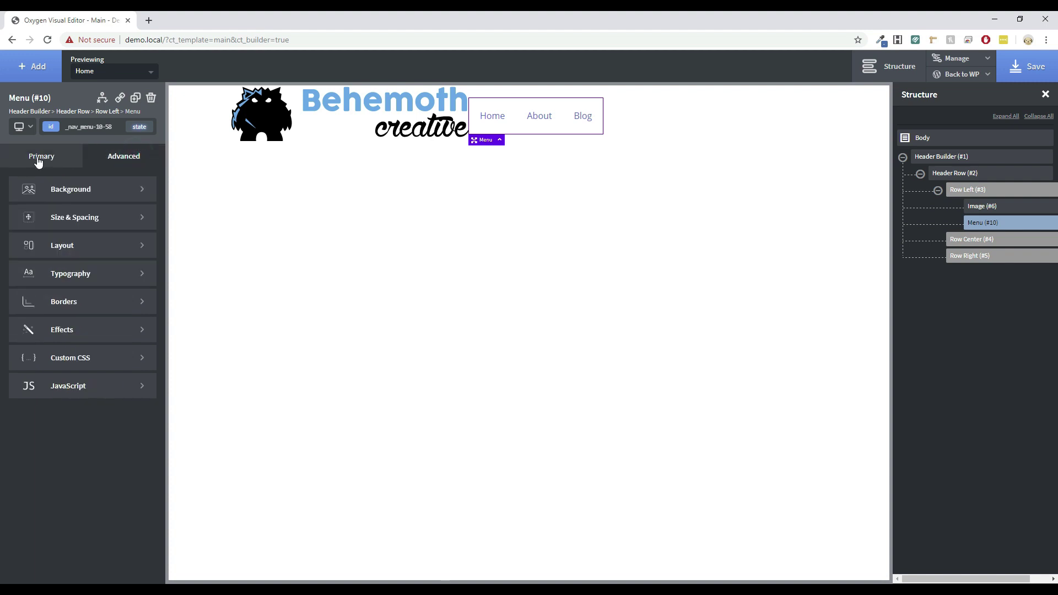
pyautogui.click(73, 217)
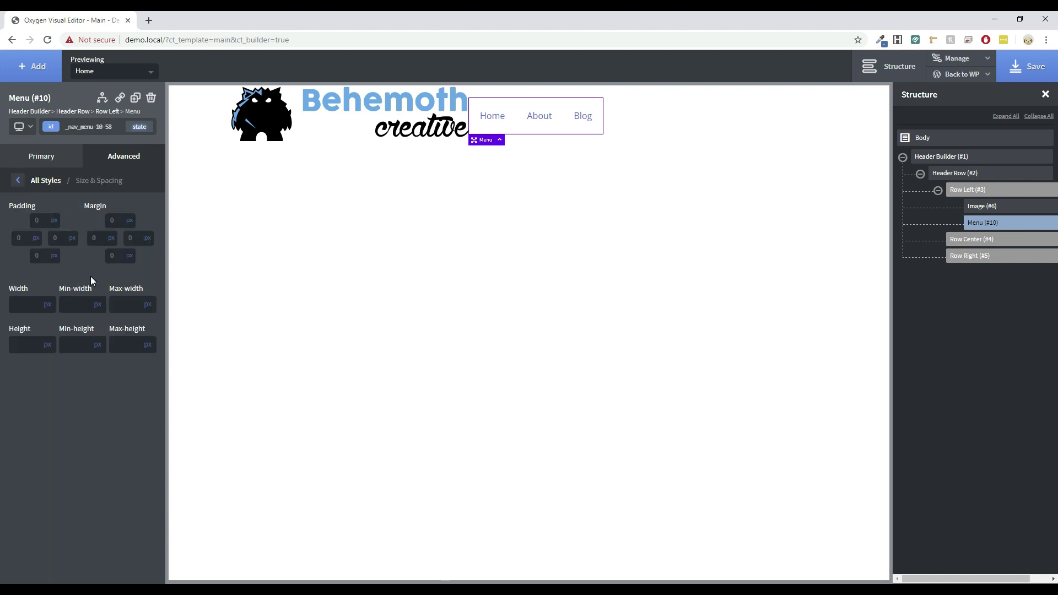
pyautogui.click(46, 157)
# Move the menu from Row Left to Row Center in the structure tree
pyautogui.click(676, 120)
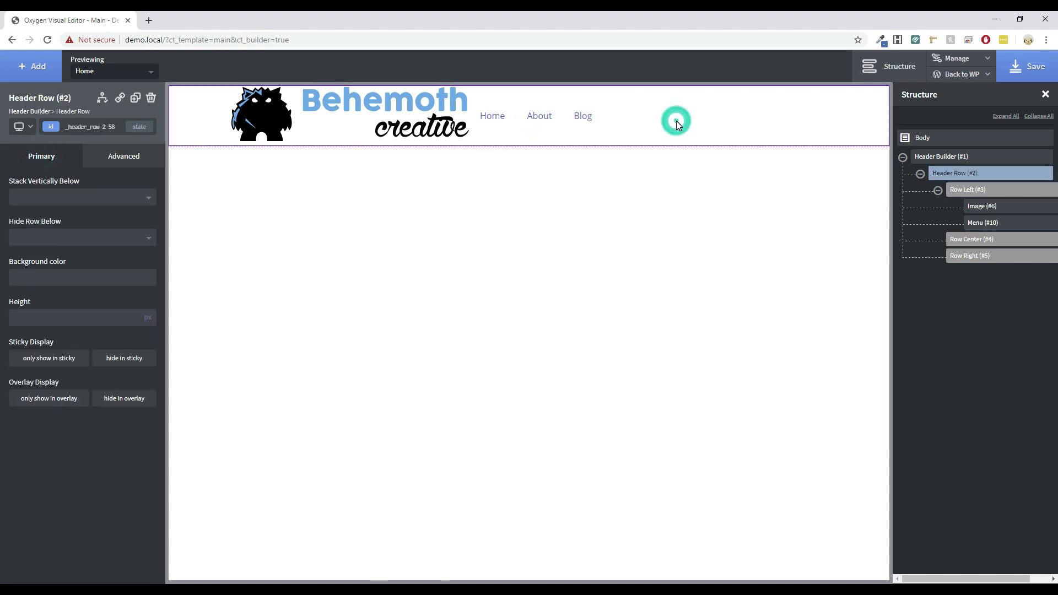
pyautogui.moveTo(995, 227)
pyautogui.mouseDown()
pyautogui.moveTo(983, 248)
pyautogui.moveTo(986, 238)
pyautogui.mouseUp()
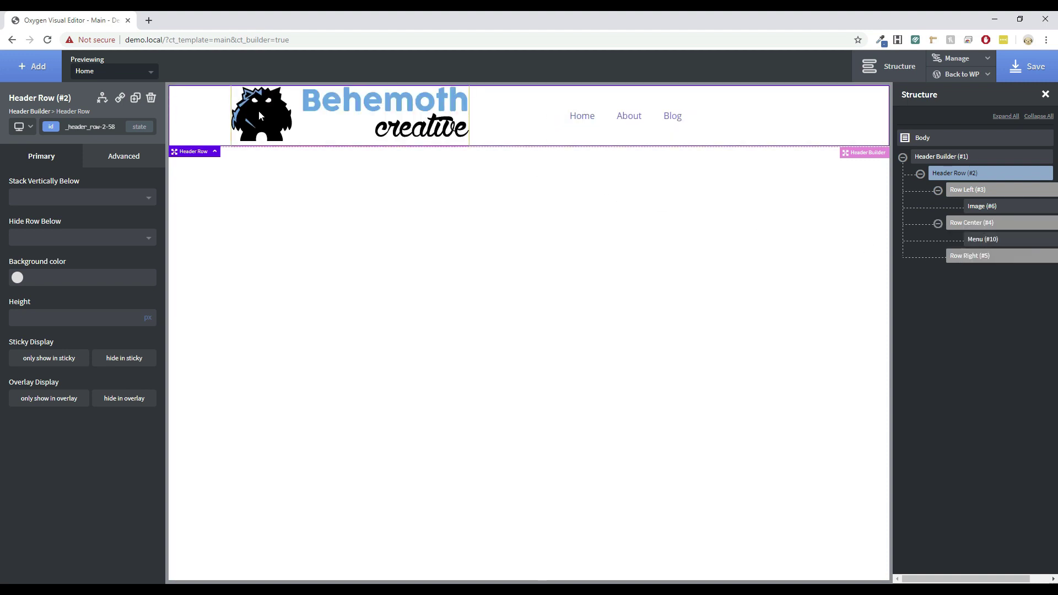
# Search the components for "button", add a Button to the header row and move it into Row Right
pyautogui.click(33, 66)
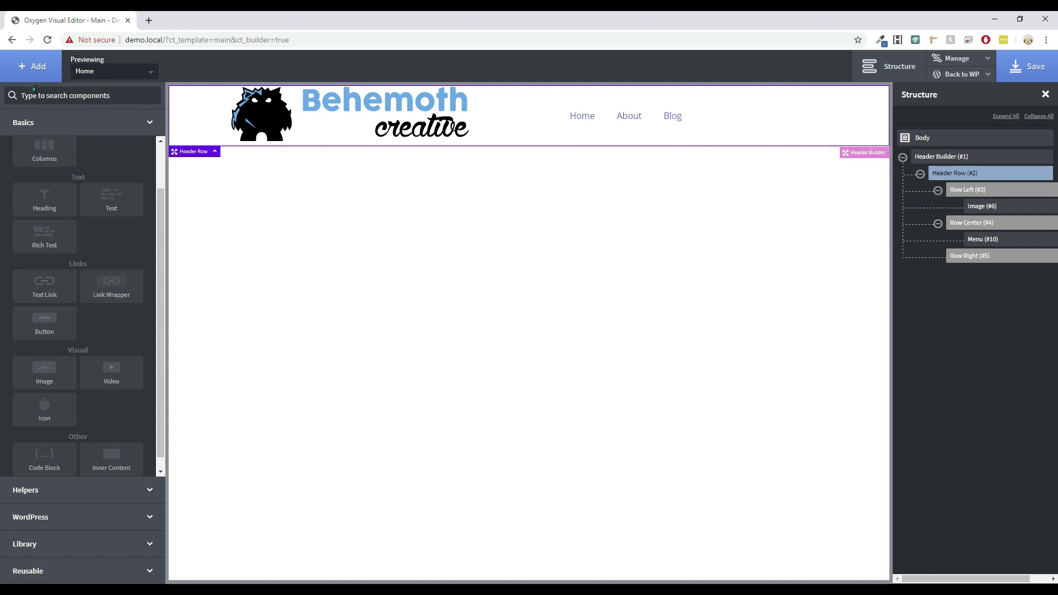
pyautogui.write('button')
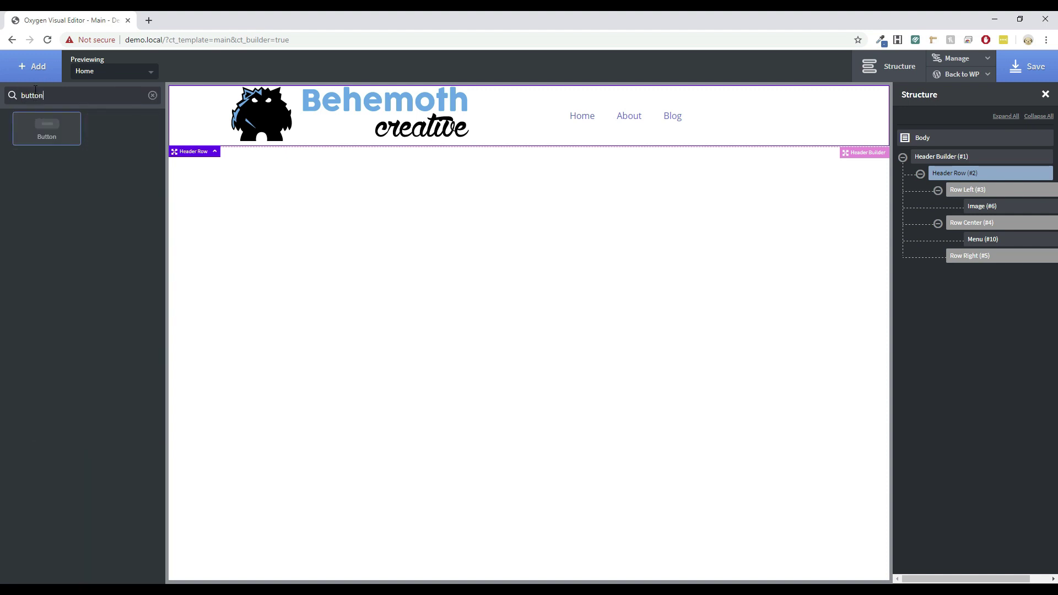
pyautogui.moveTo(44, 126)
pyautogui.mouseDown()
pyautogui.moveTo(270, 140)
pyautogui.moveTo(860, 134)
pyautogui.moveTo(848, 102)
pyautogui.moveTo(518, 147)
pyautogui.moveTo(47, 135)
pyautogui.mouseUp()
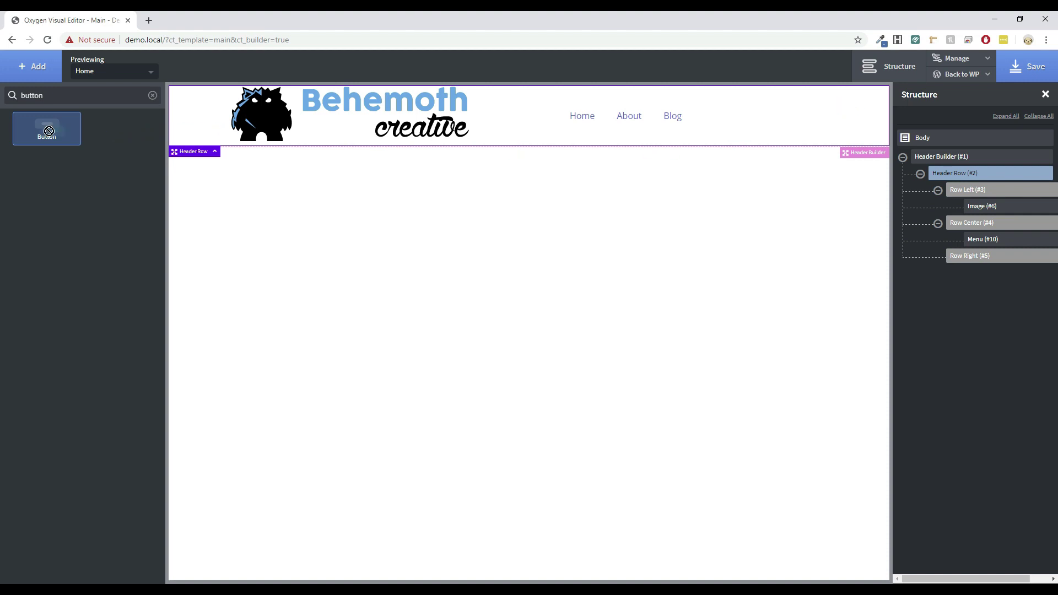
pyautogui.click(47, 136)
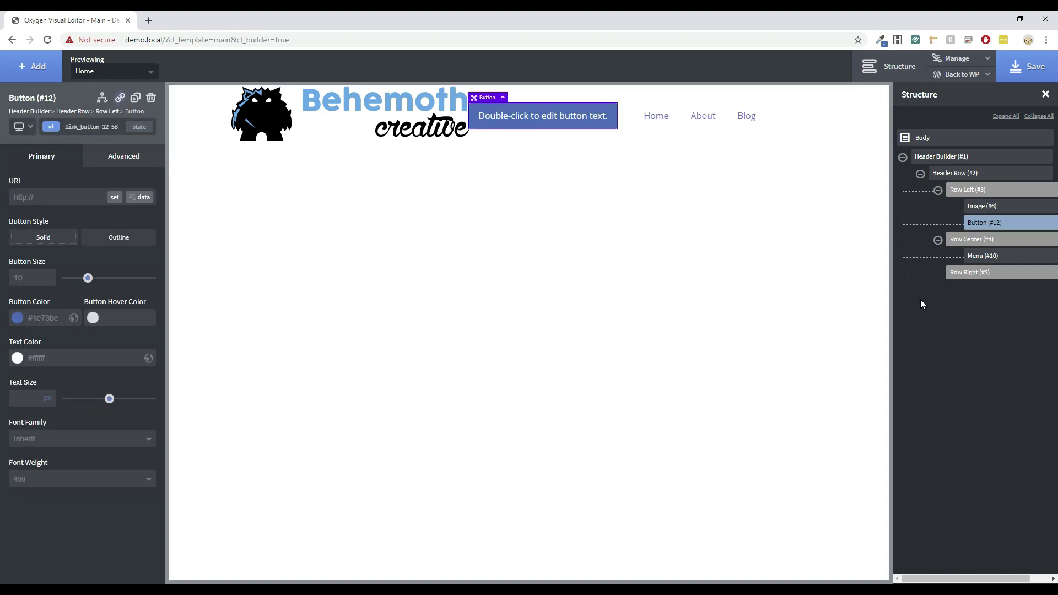
pyautogui.moveTo(984, 223); pyautogui.dragTo(988, 274)
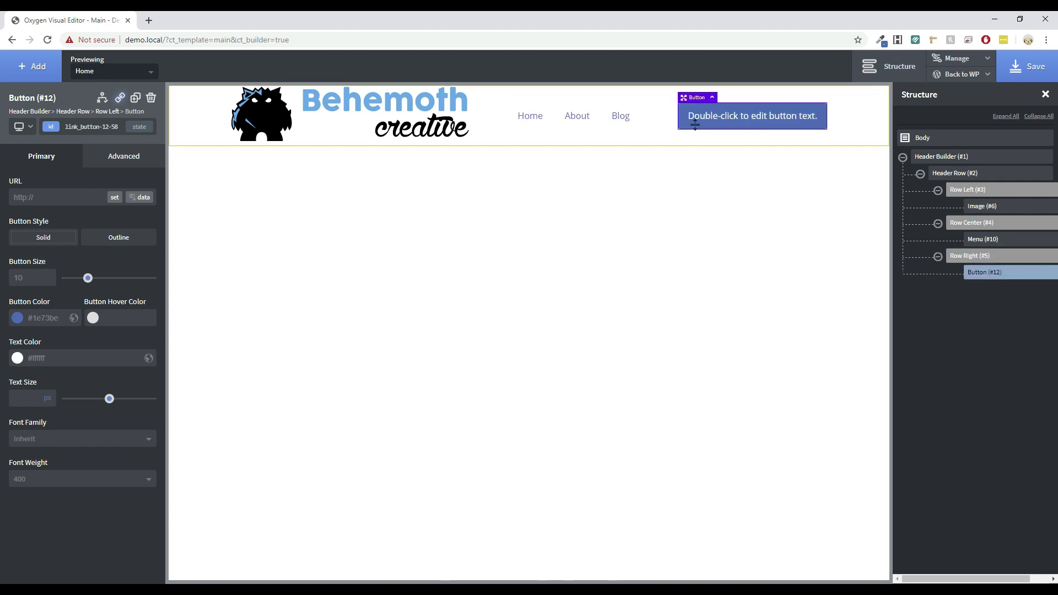
# Hide the page structure and save the Main template with its header
pyautogui.click(410, 246)
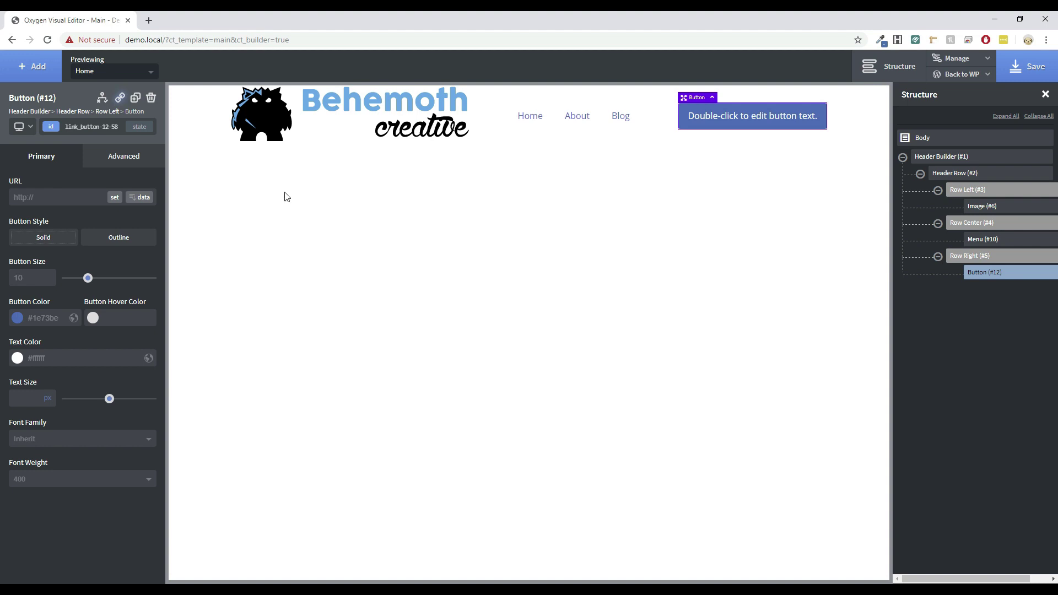
pyautogui.click(519, 271)
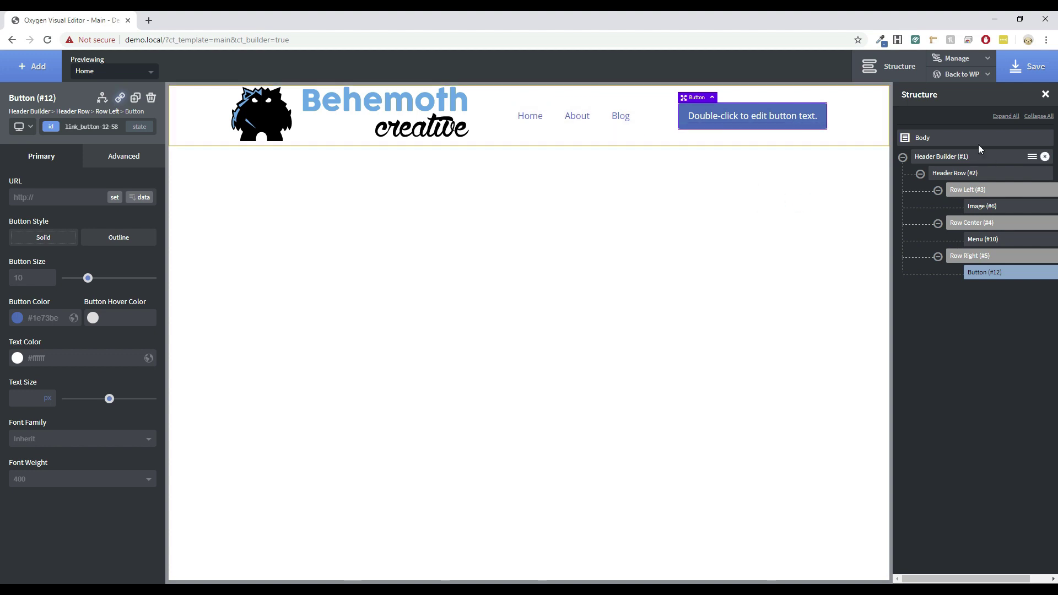
pyautogui.click(889, 66)
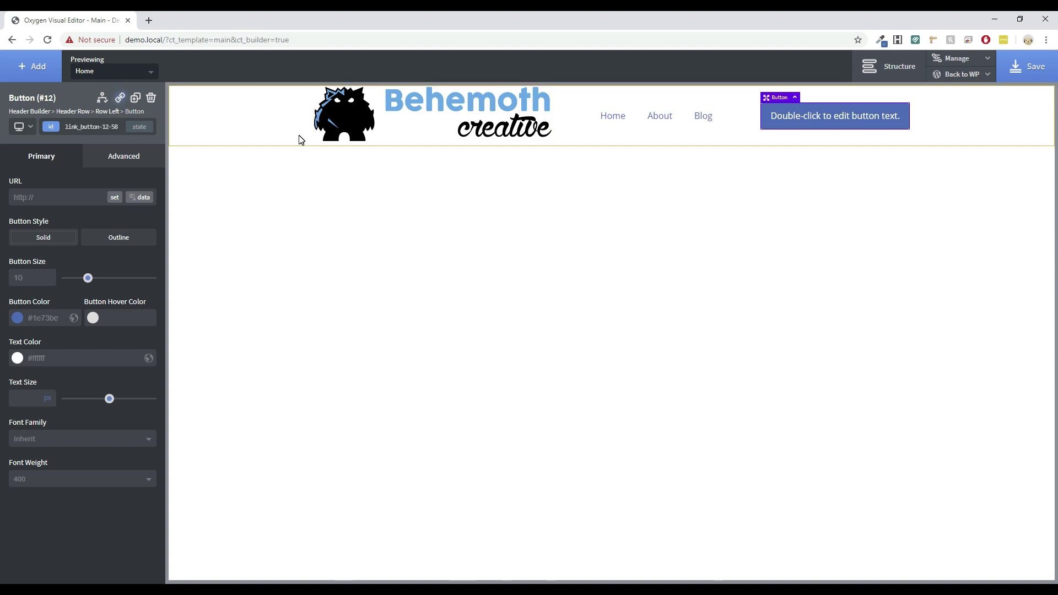
pyautogui.click(1043, 77)
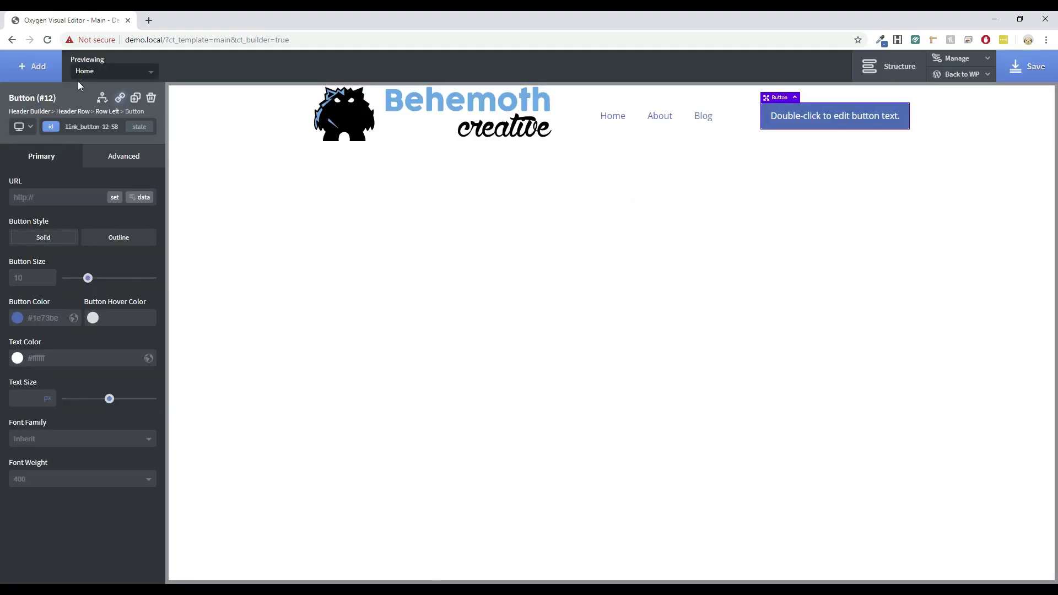
# Open the site's frontend in a new browser tab and view the home page
pyautogui.click(961, 76)
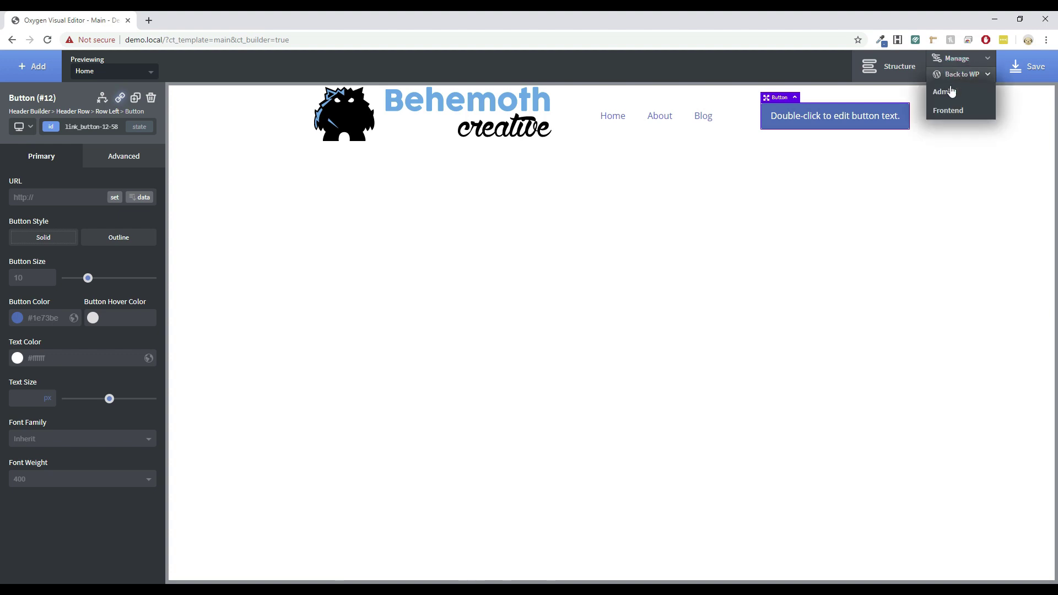
pyautogui.rightClick(950, 117)
pyautogui.click(962, 124)
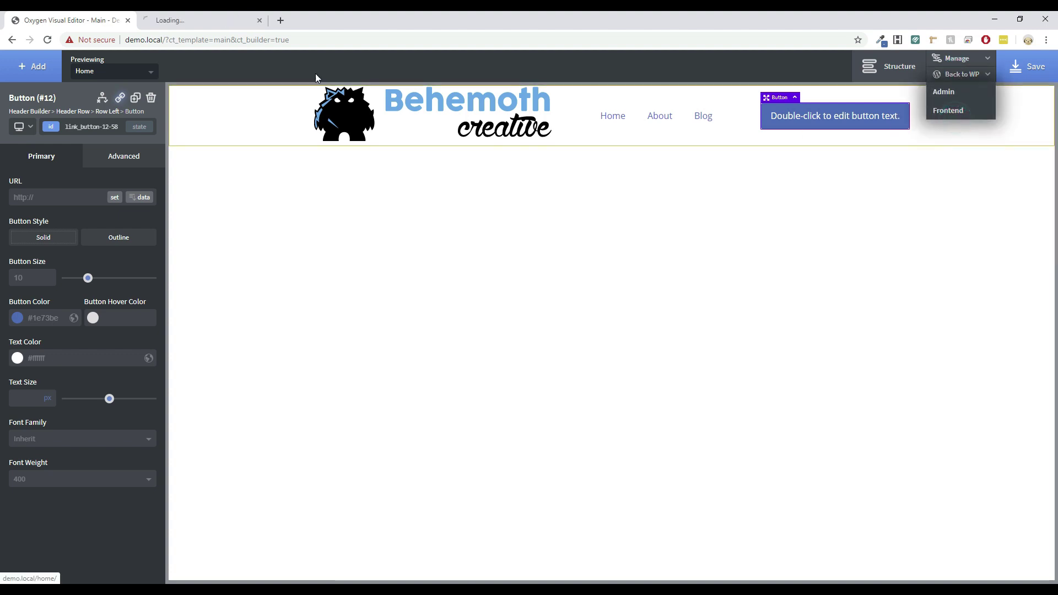
pyautogui.click(200, 19)
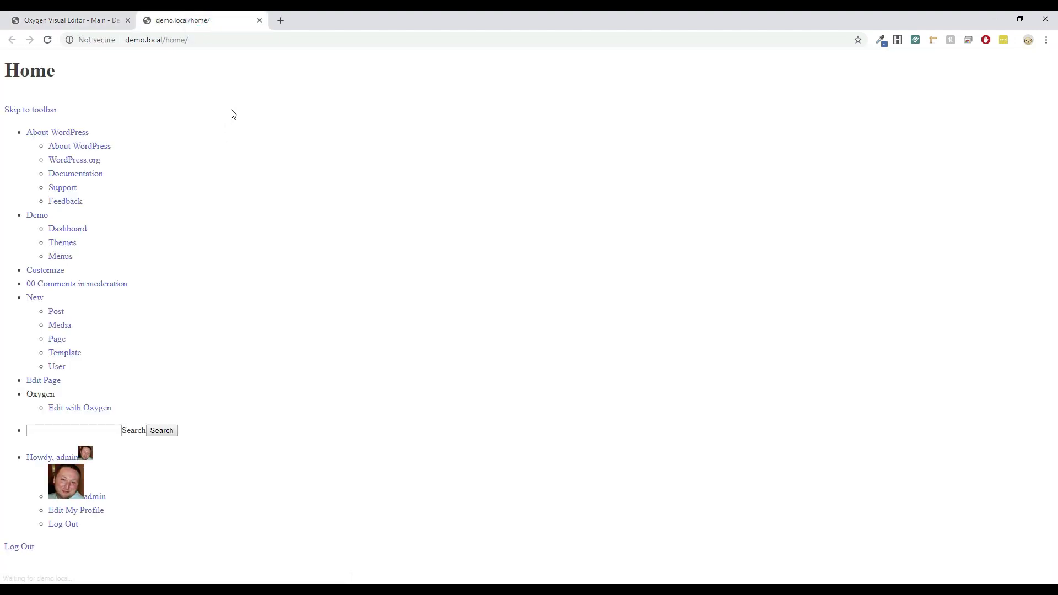
# Return to the Oxygen editor, save the Main template again and go back to the WordPress admin
pyautogui.click(71, 20)
pyautogui.click(1024, 71)
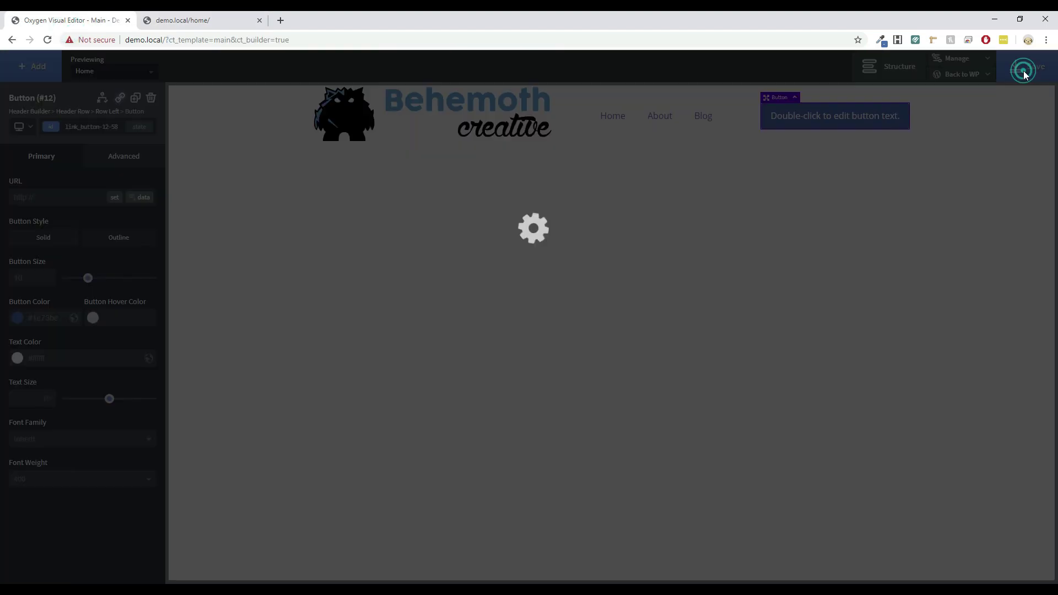
pyautogui.moveTo(960, 74)
pyautogui.click(944, 93)
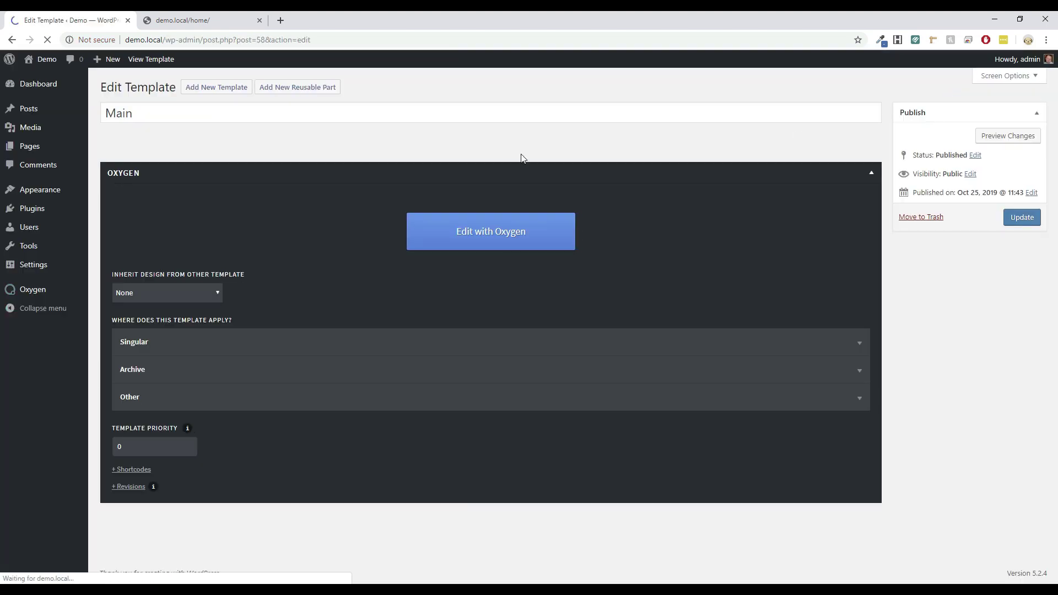
# Open the Home page for editing, set it to render using the Main template and update the page
pyautogui.moveTo(26, 152)
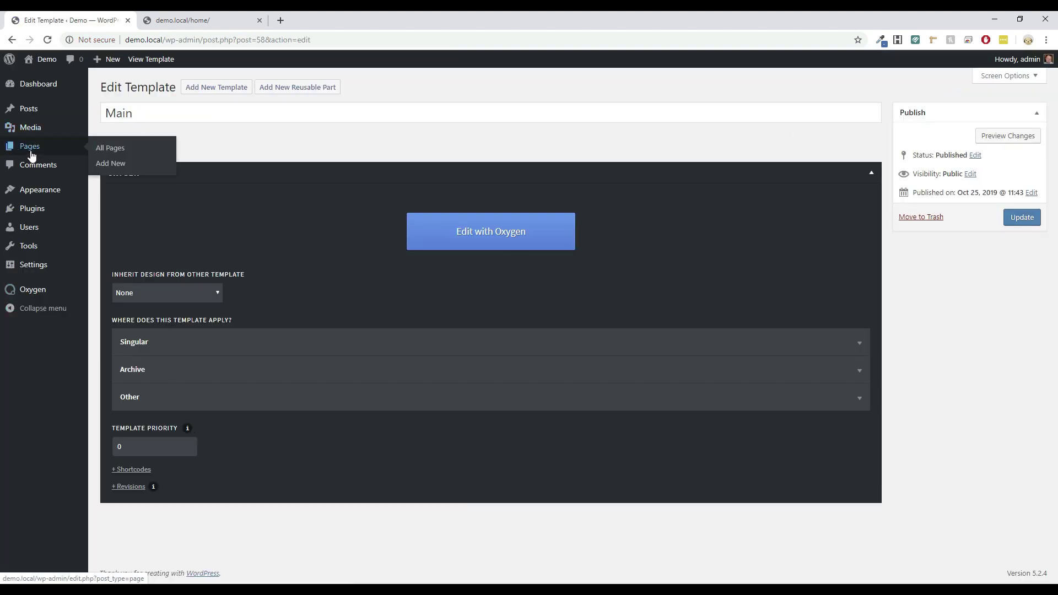
pyautogui.click(132, 148)
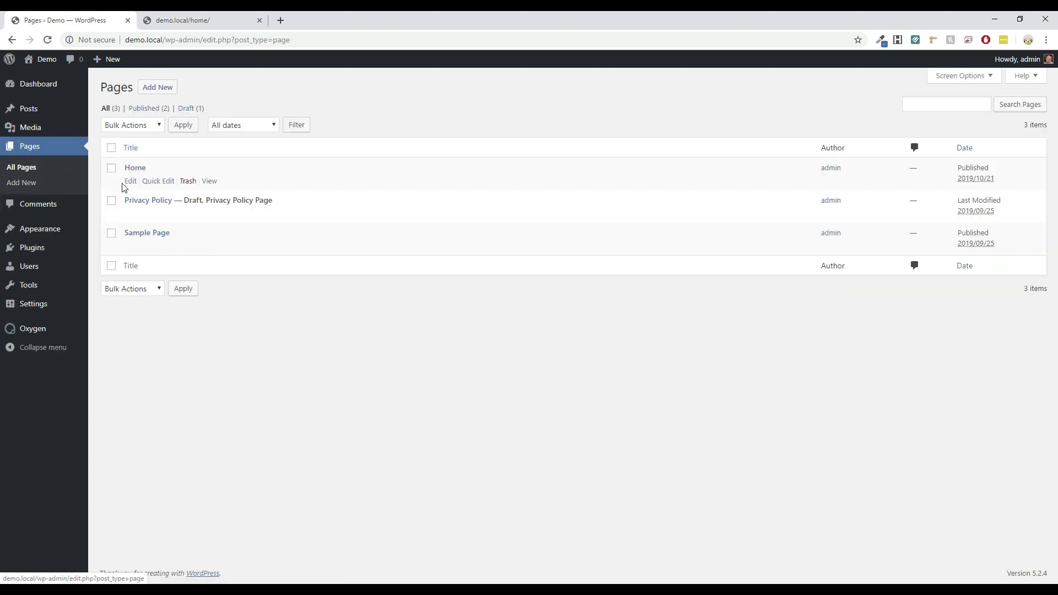
pyautogui.click(128, 182)
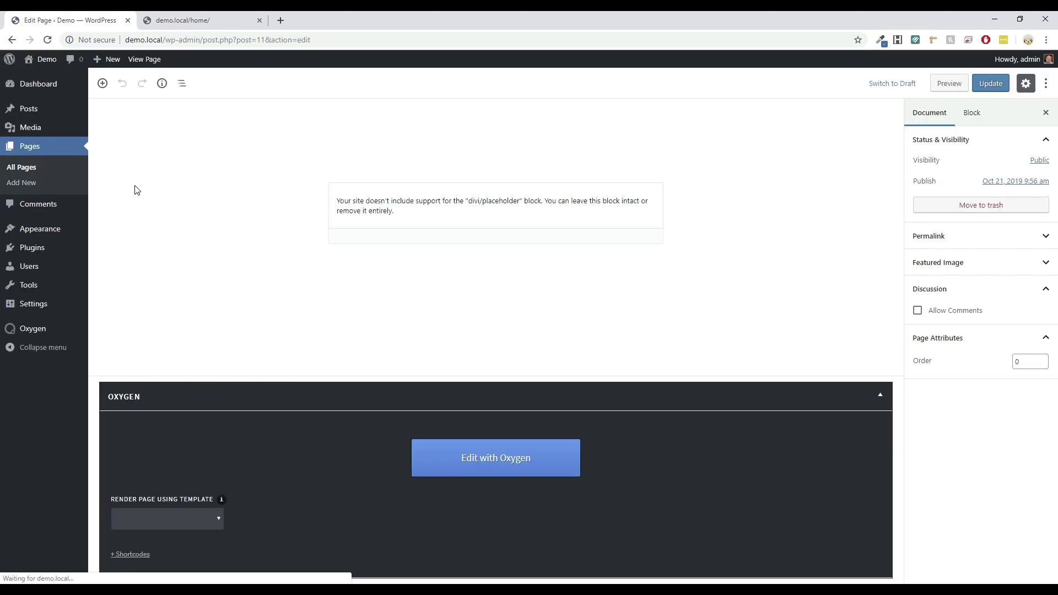
pyautogui.click(207, 519)
pyautogui.click(172, 550)
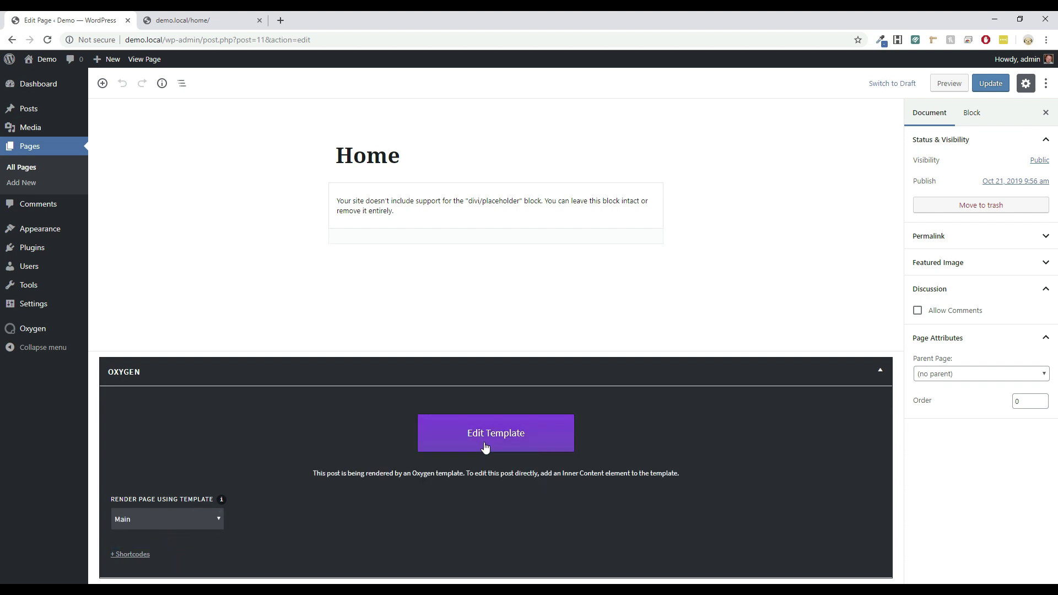
pyautogui.click(989, 86)
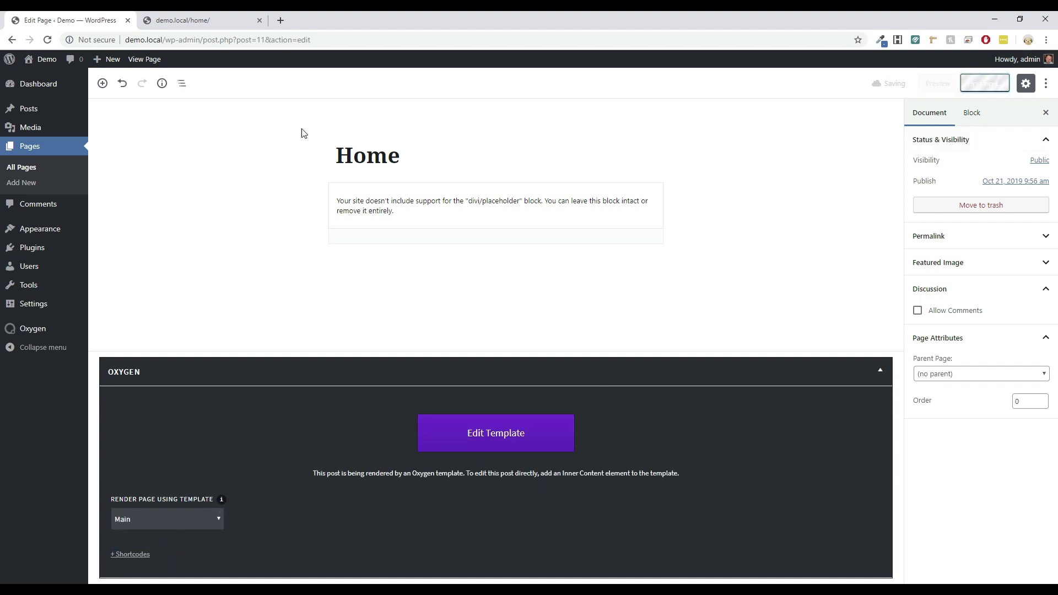
# Reload the home page's frontend to check how the logo, menu and button header renders
pyautogui.click(184, 20)
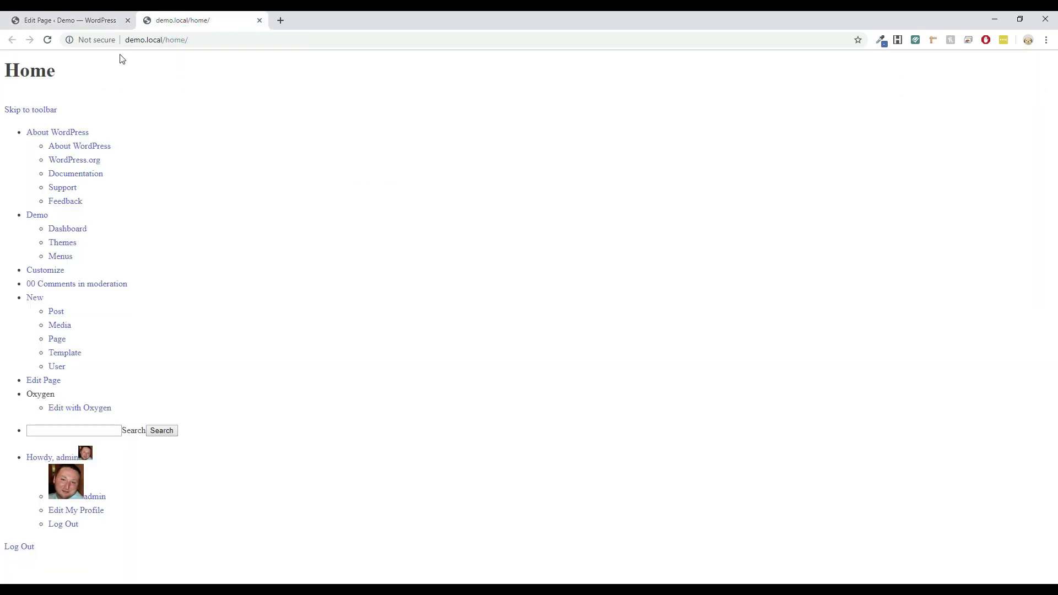
pyautogui.click(182, 40)
pyautogui.press('Return')
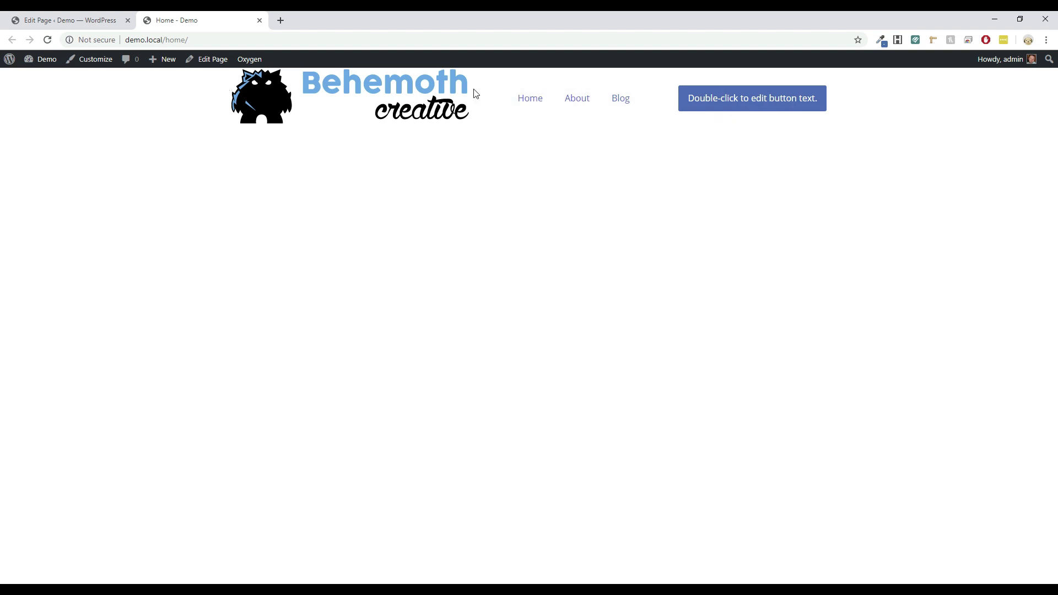
pyautogui.click(44, 17)
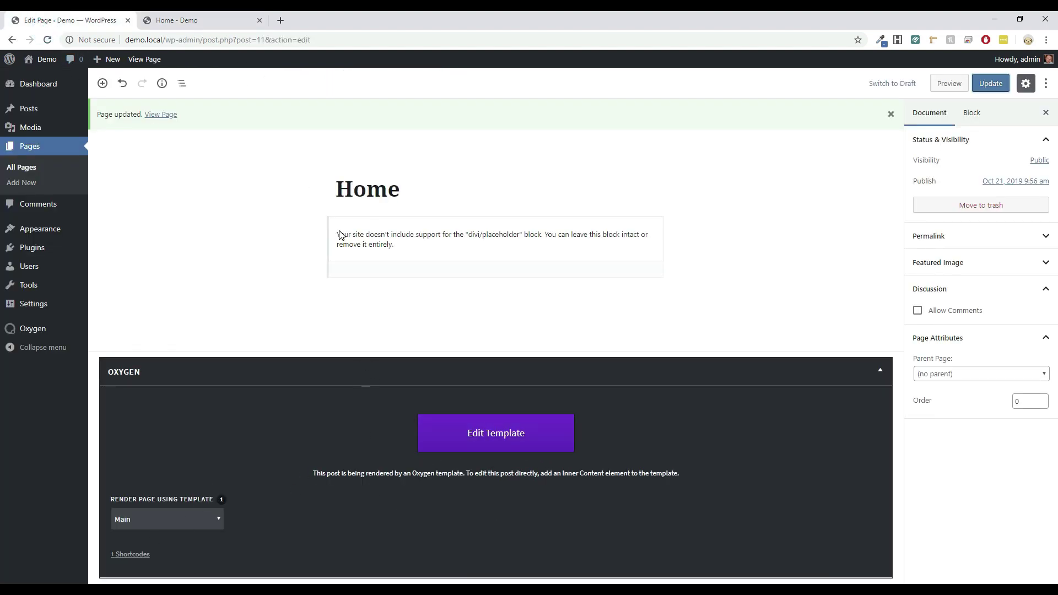
pyautogui.click(176, 21)
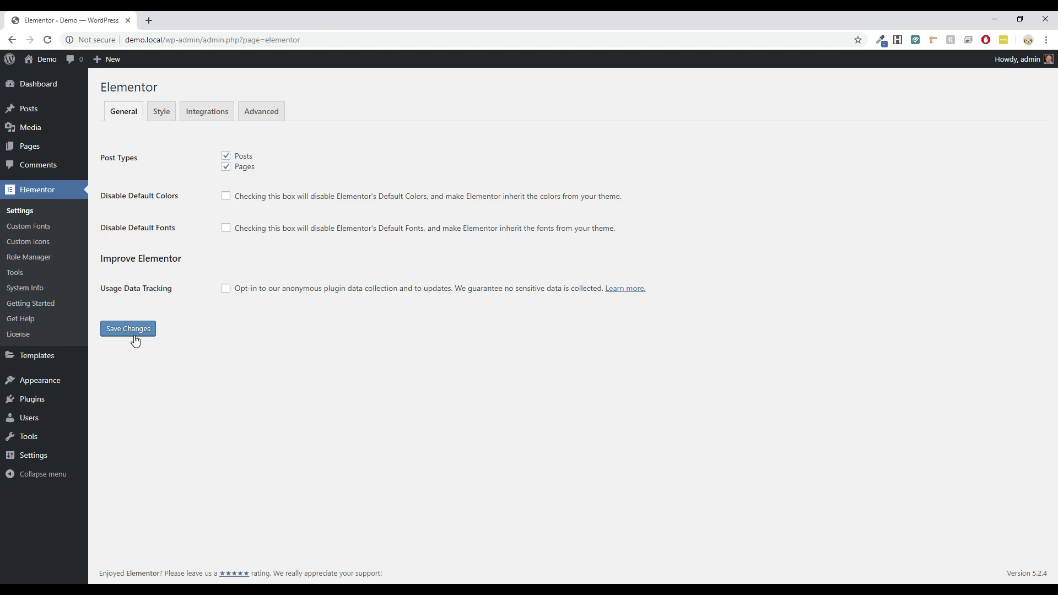
# In Elementor's Theme Builder, create a Header template named "New Header"
pyautogui.moveTo(29, 354)
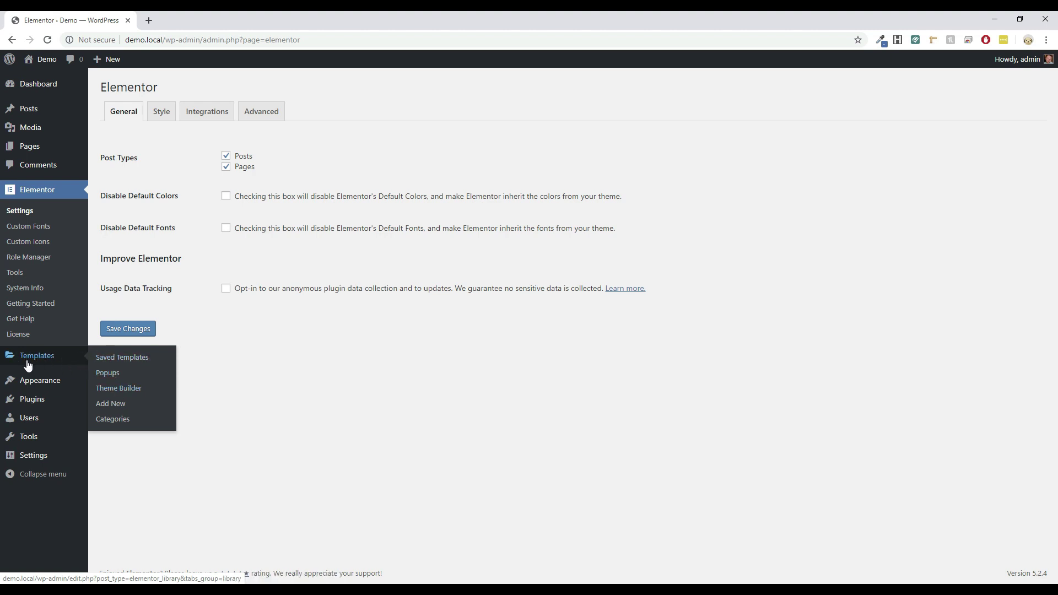
pyautogui.click(118, 389)
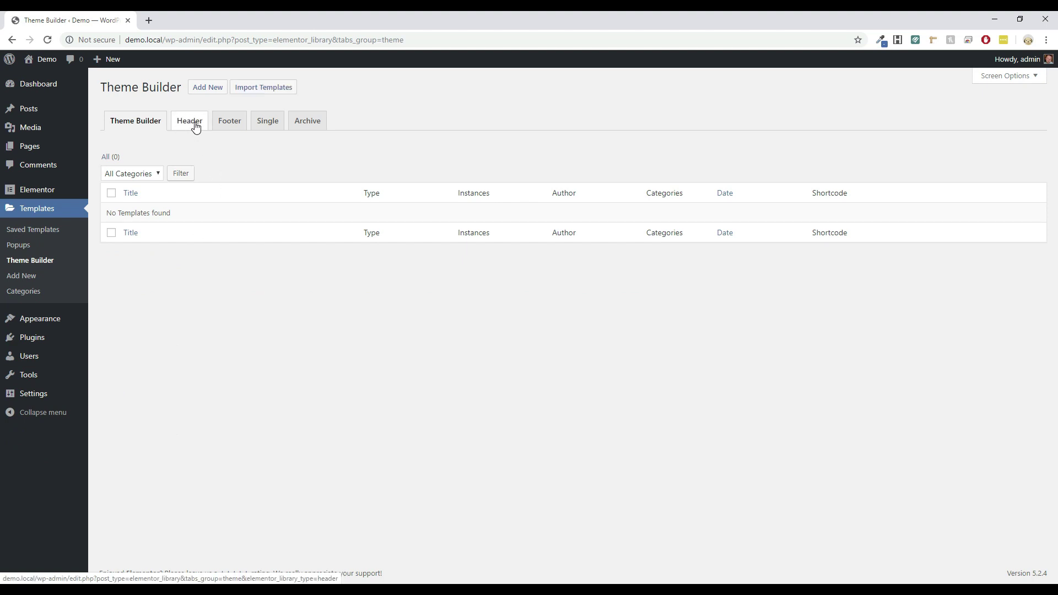
pyautogui.click(196, 126)
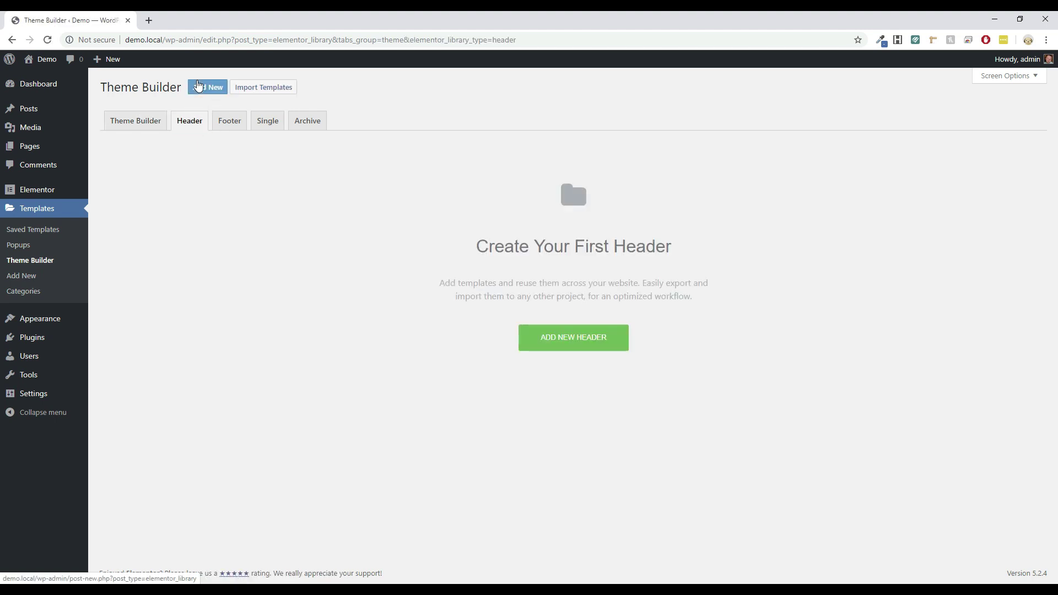
pyautogui.click(574, 342)
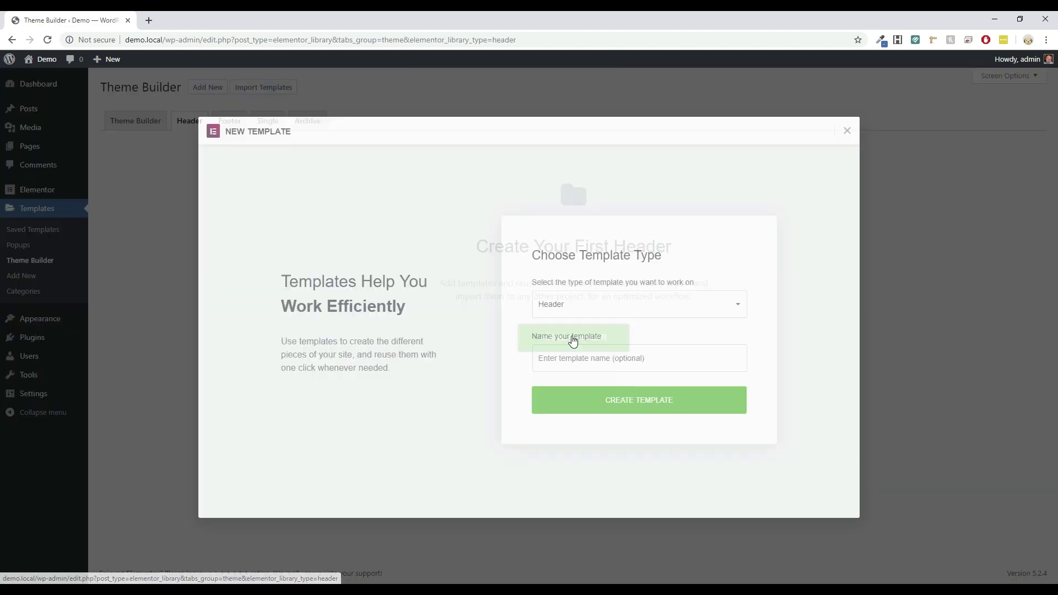
pyautogui.click(615, 359)
pyautogui.write('New Header')
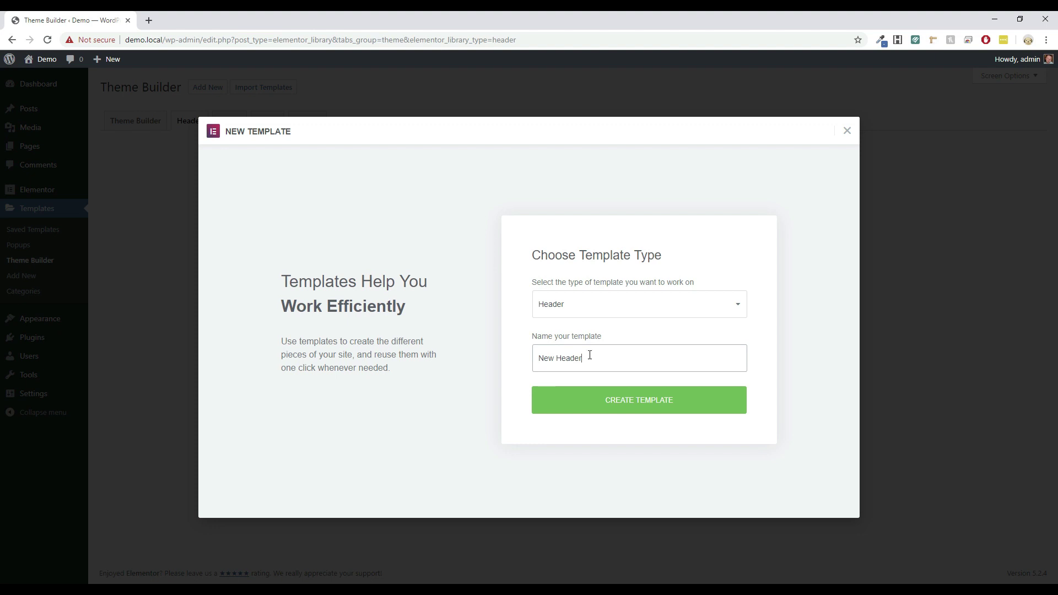
pyautogui.click(648, 410)
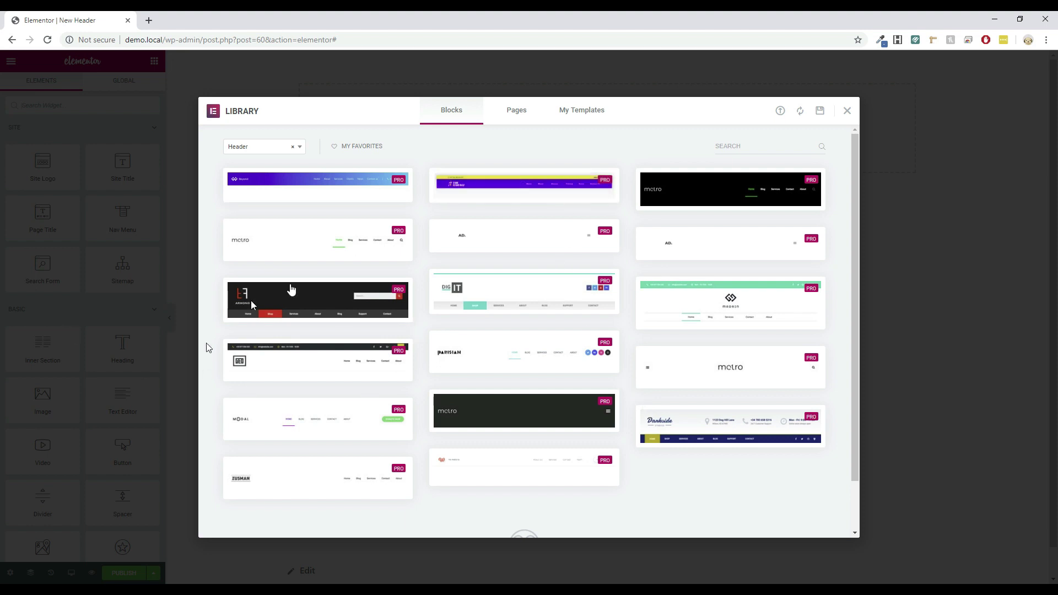
# Browse the prebuilt header blocks in the template library and close it without inserting one
pyautogui.scroll(-1, 440, 258)
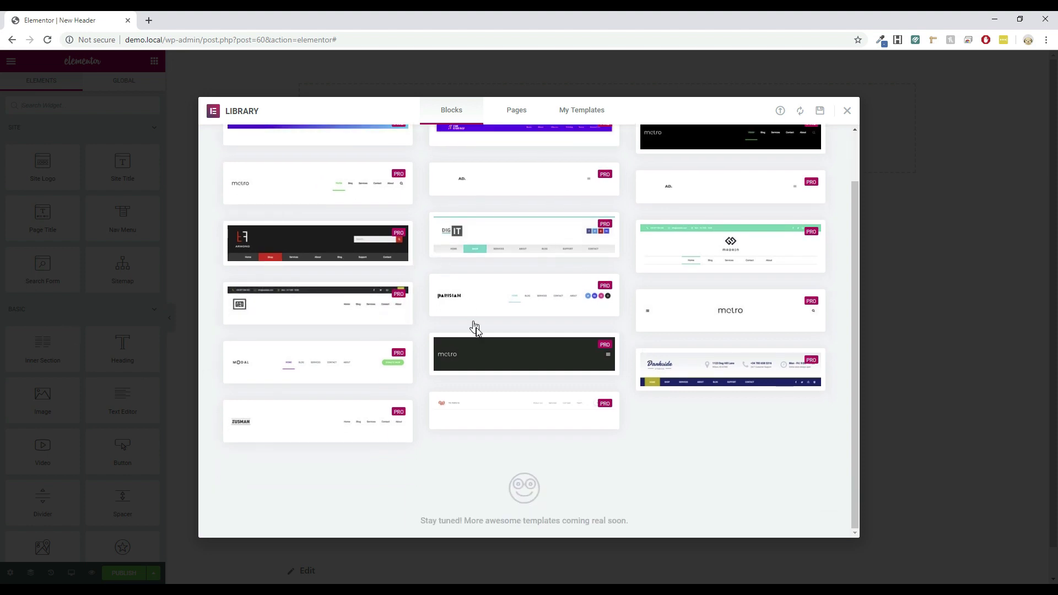
pyautogui.scroll(1, 476, 337)
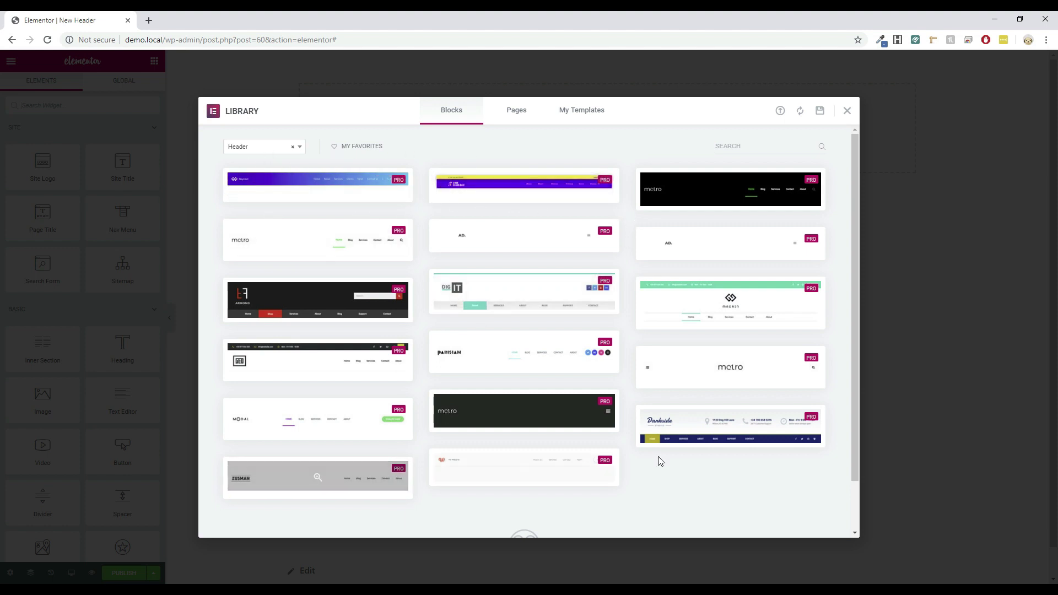
pyautogui.scroll(-3, 656, 471)
pyautogui.scroll(3, 647, 469)
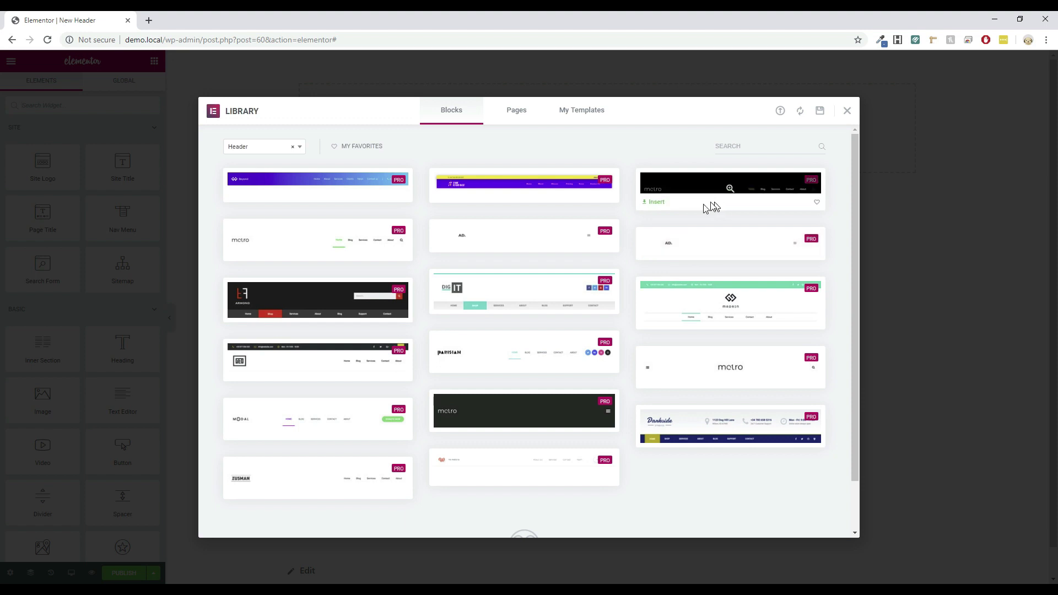
pyautogui.click(848, 113)
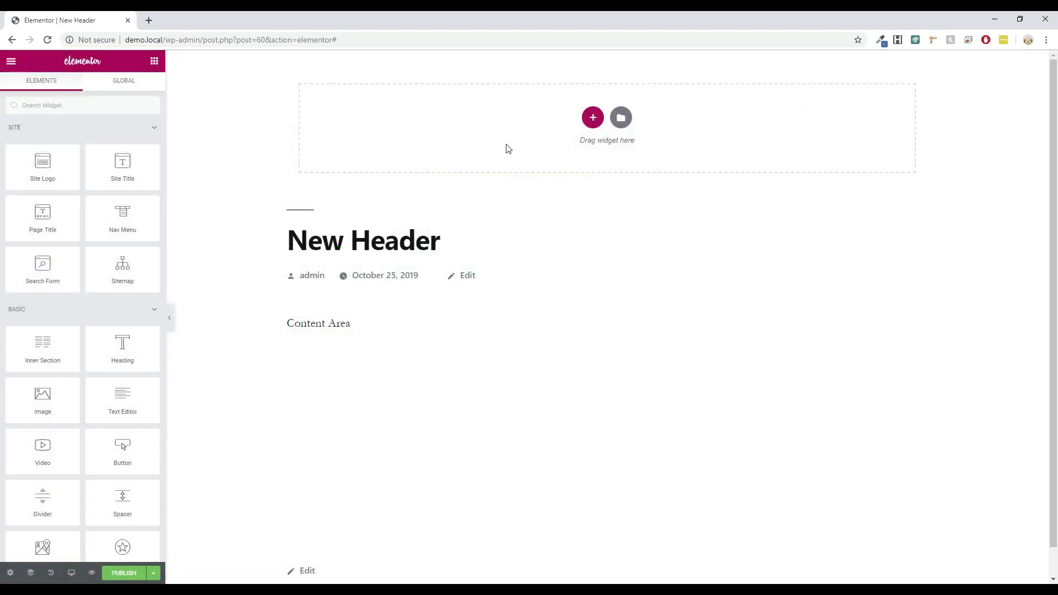
# Add a section with a three-column structure, using a wide middle column between two narrow ones
pyautogui.click(593, 117)
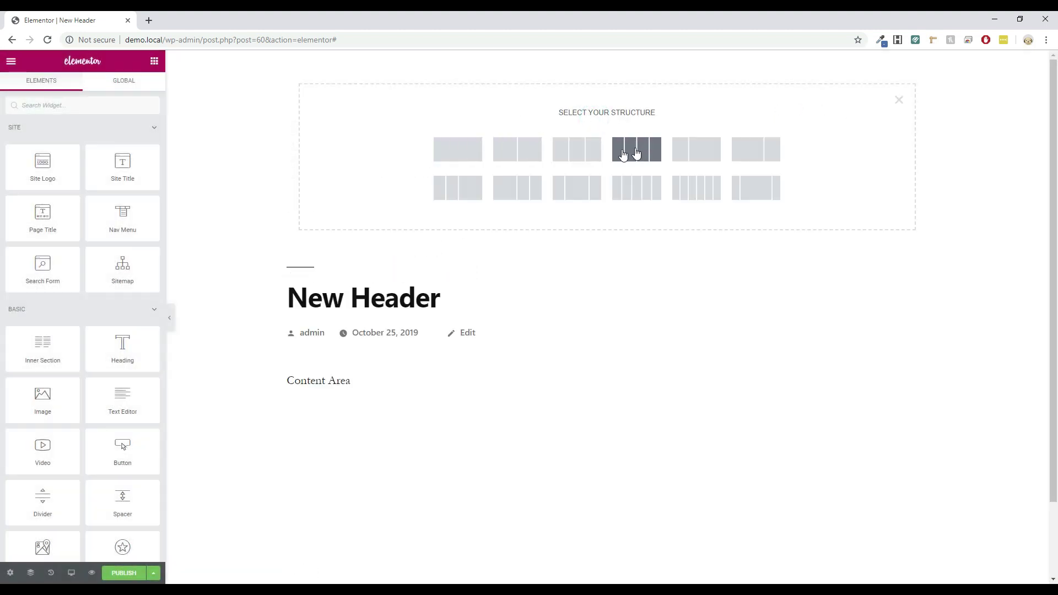
pyautogui.click(580, 190)
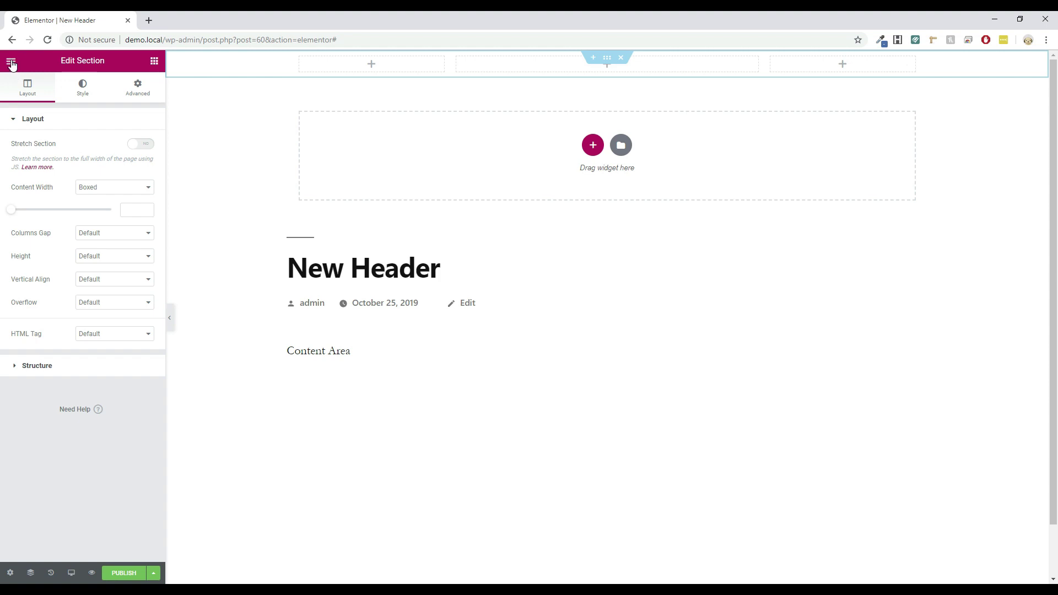
# Try a Site Logo widget in the header's first column, with its link set to Media File
pyautogui.click(154, 61)
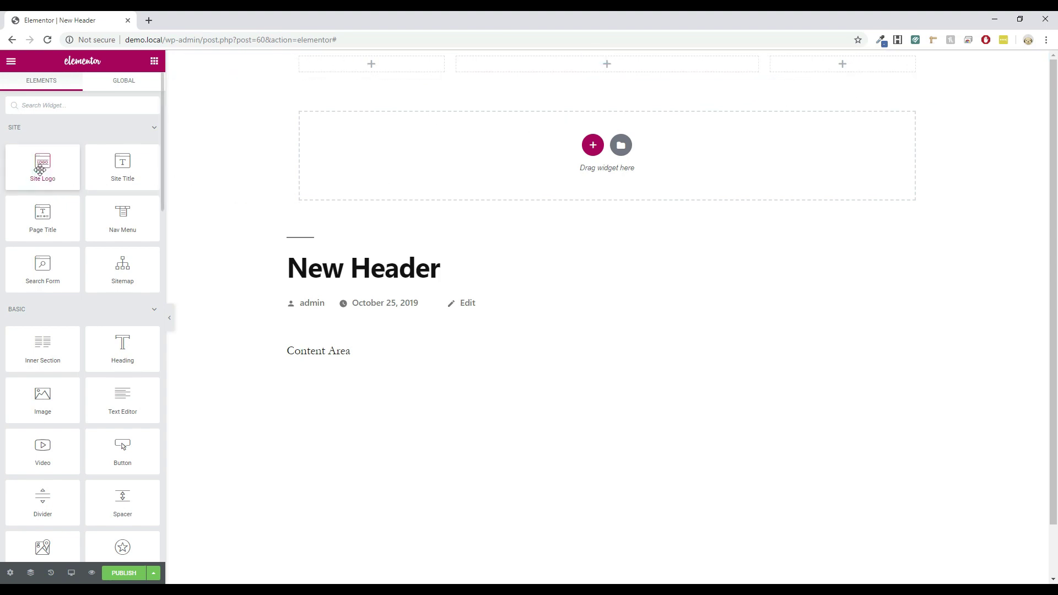
pyautogui.moveTo(39, 168); pyautogui.dragTo(359, 74)
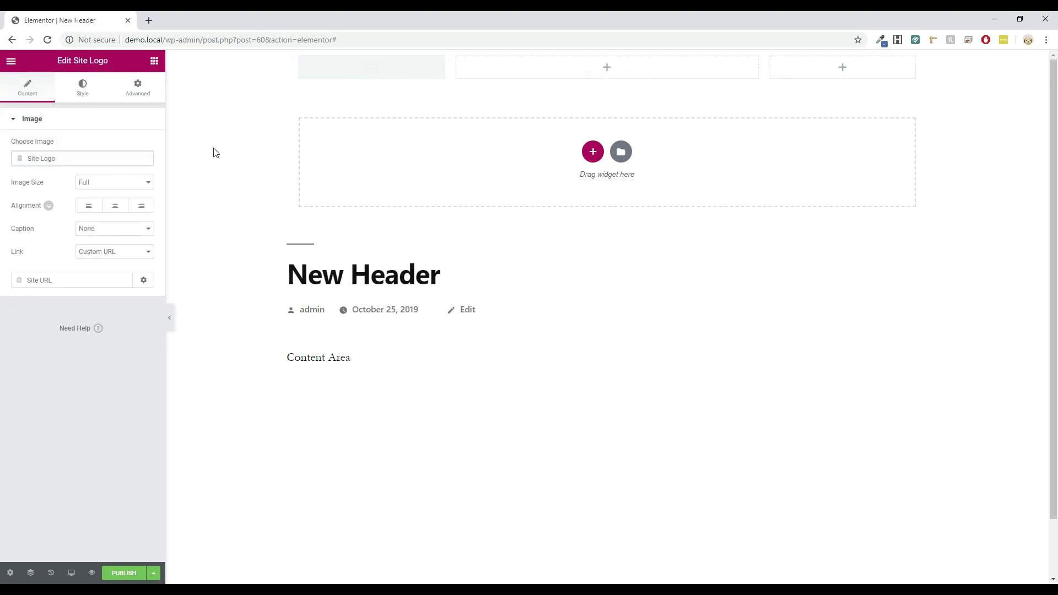
pyautogui.click(110, 261)
pyautogui.click(107, 272)
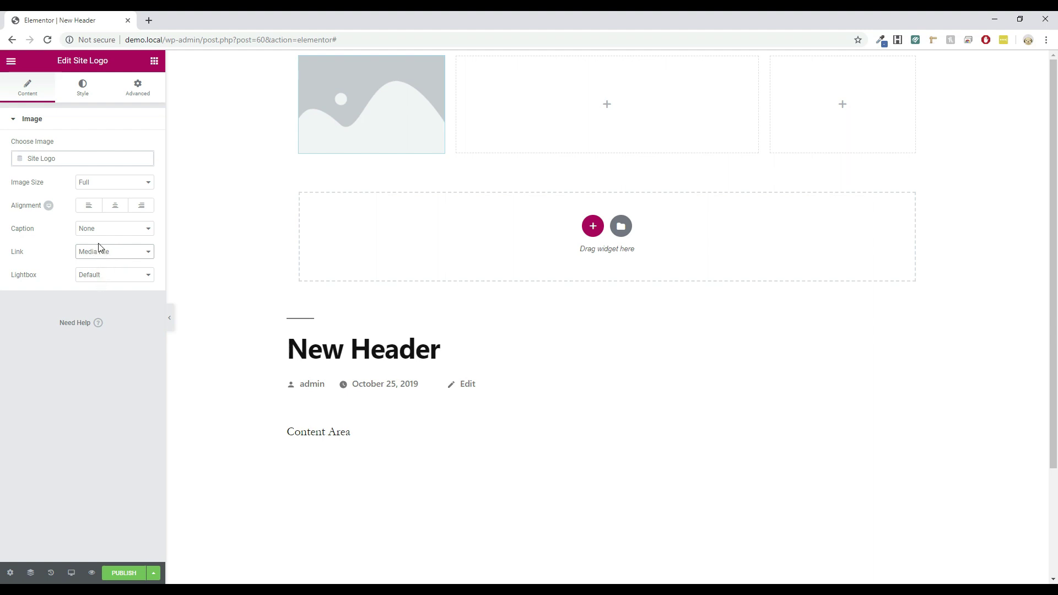
# Examine the Site Logo widget's content, style and context options for a way to choose the logo image
pyautogui.click(59, 164)
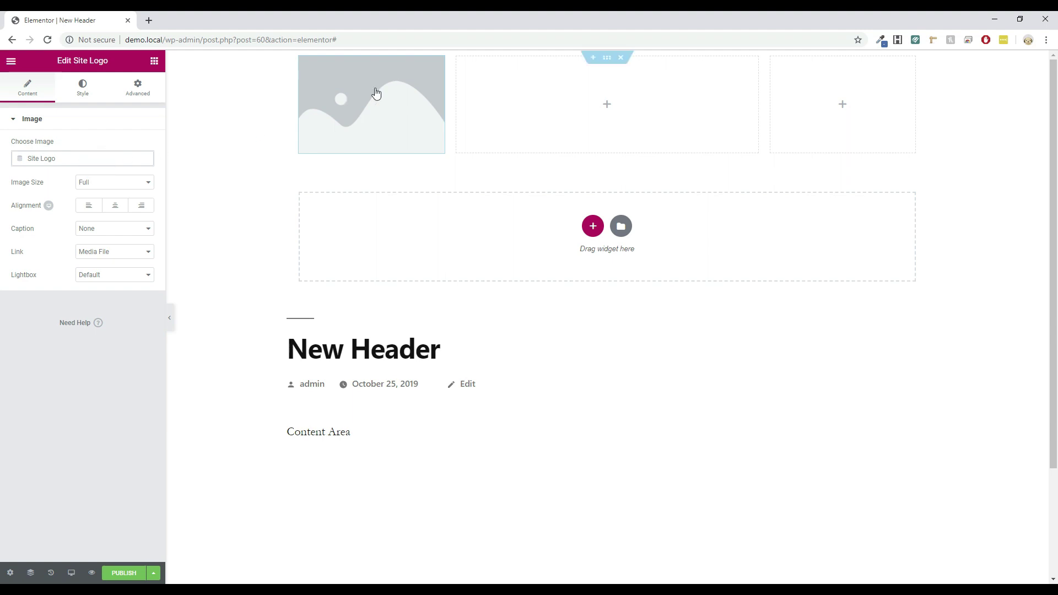
pyautogui.click(435, 65)
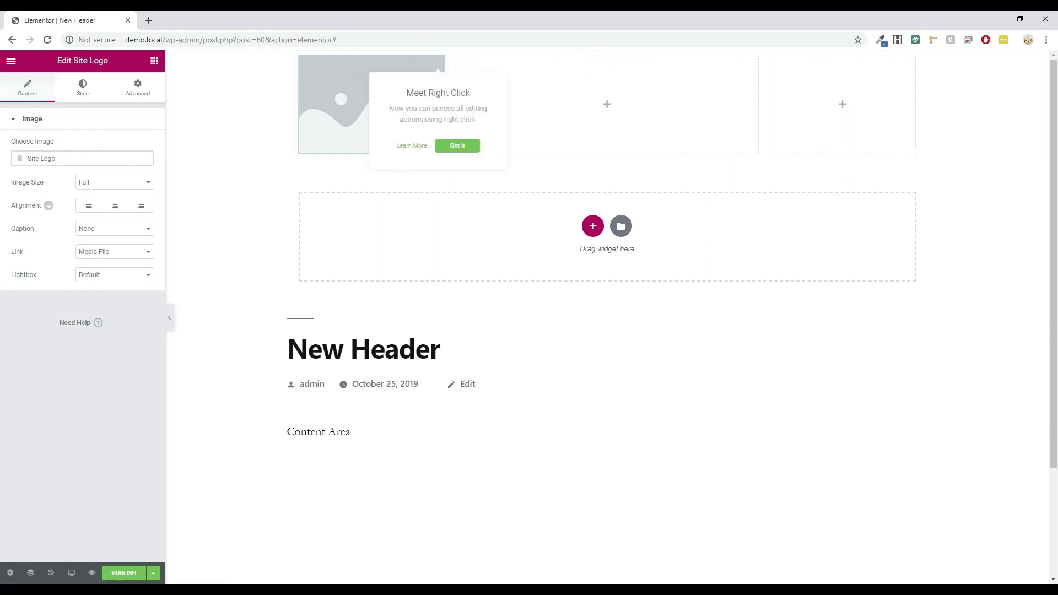
pyautogui.click(448, 146)
pyautogui.rightClick(373, 102)
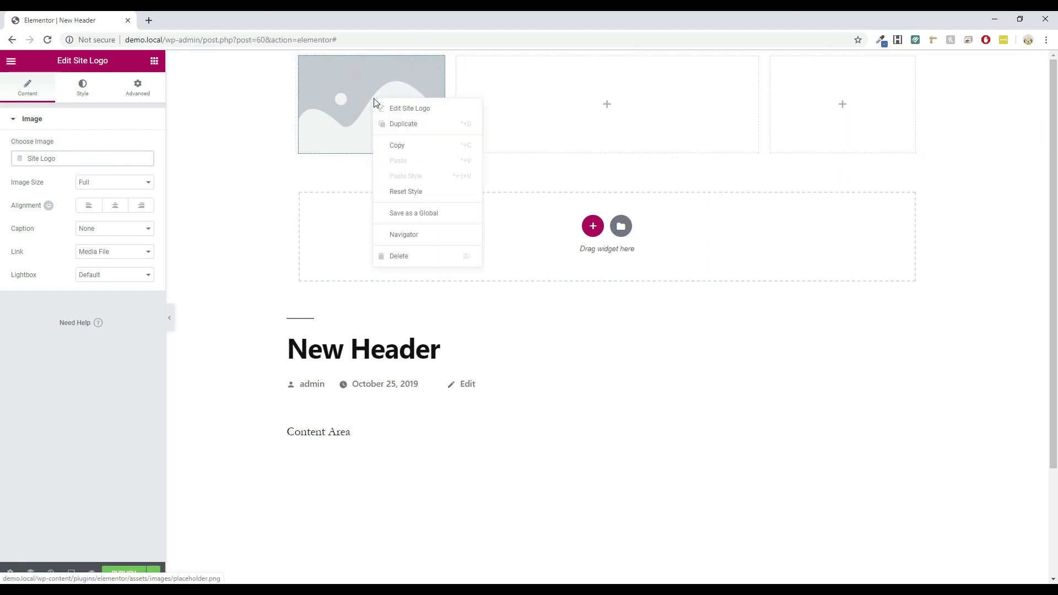
pyautogui.click(392, 110)
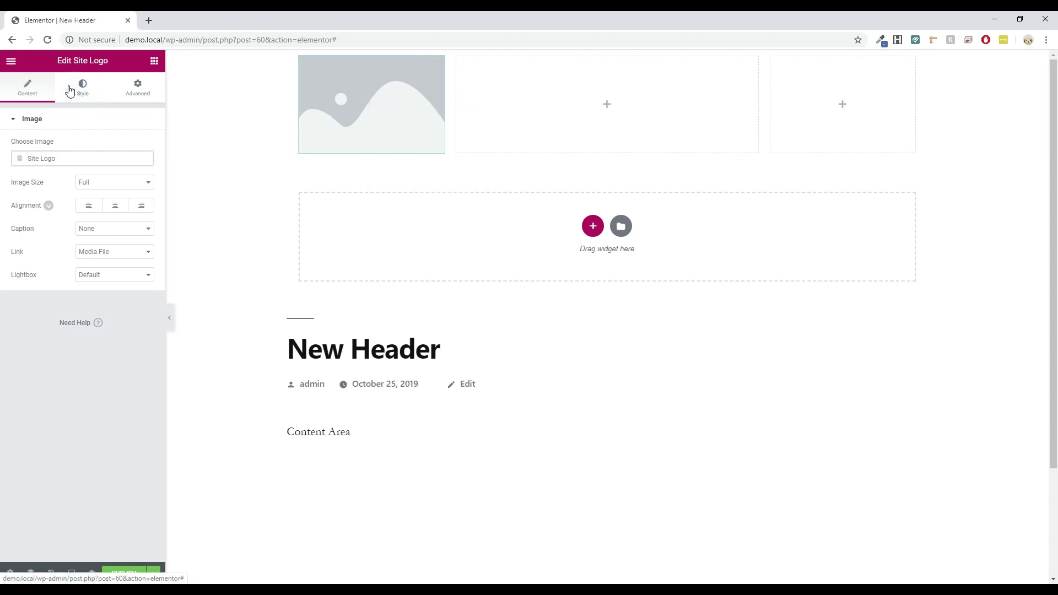
pyautogui.click(85, 97)
pyautogui.click(31, 93)
pyautogui.click(22, 160)
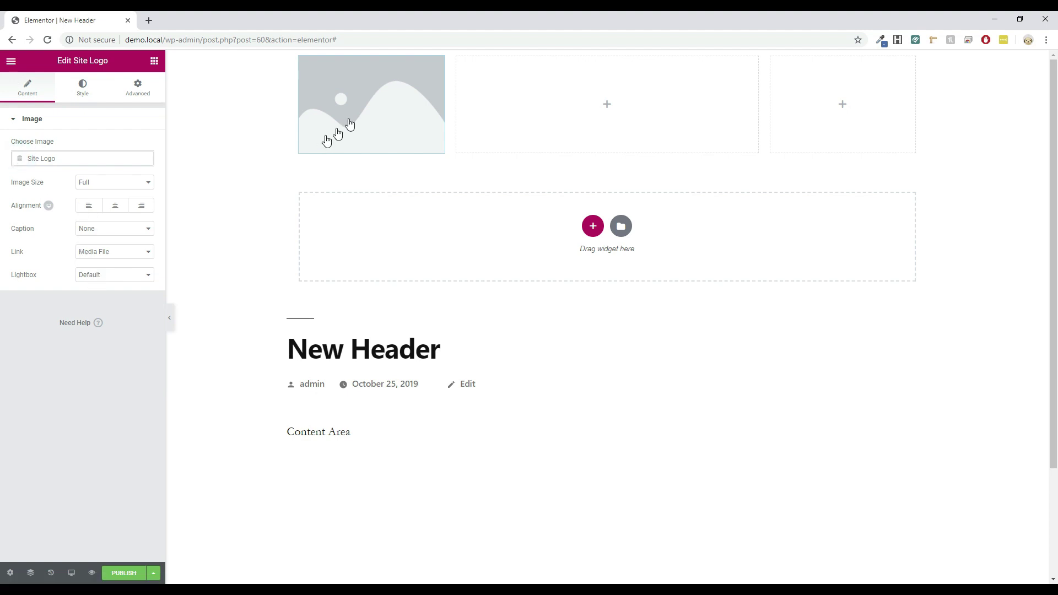
# Check the placeholder logo's lightbox preview and delete the Site Logo widget from the first column
pyautogui.click(356, 101)
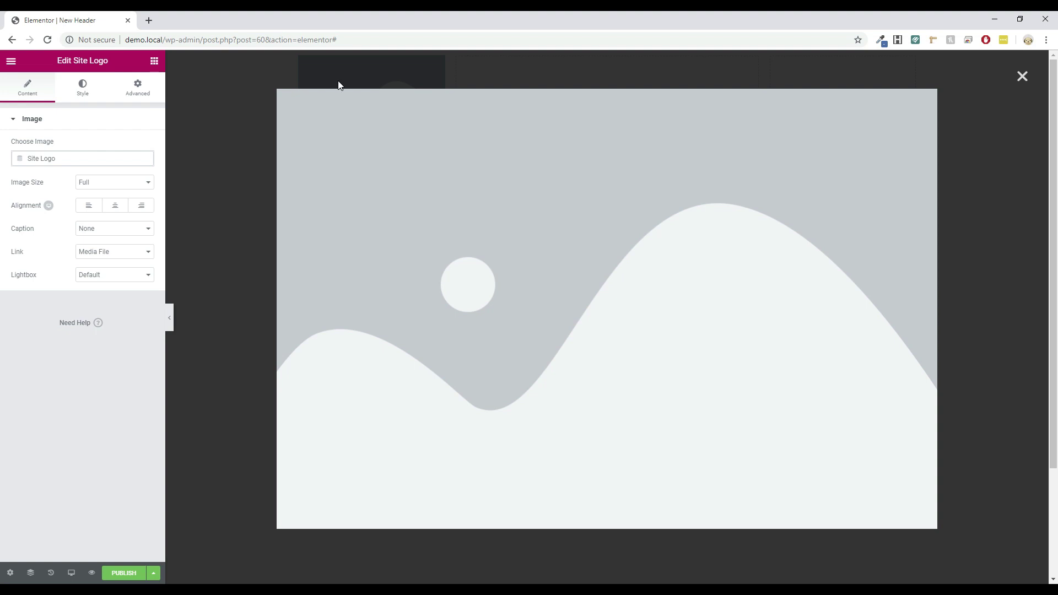
pyautogui.click(1024, 75)
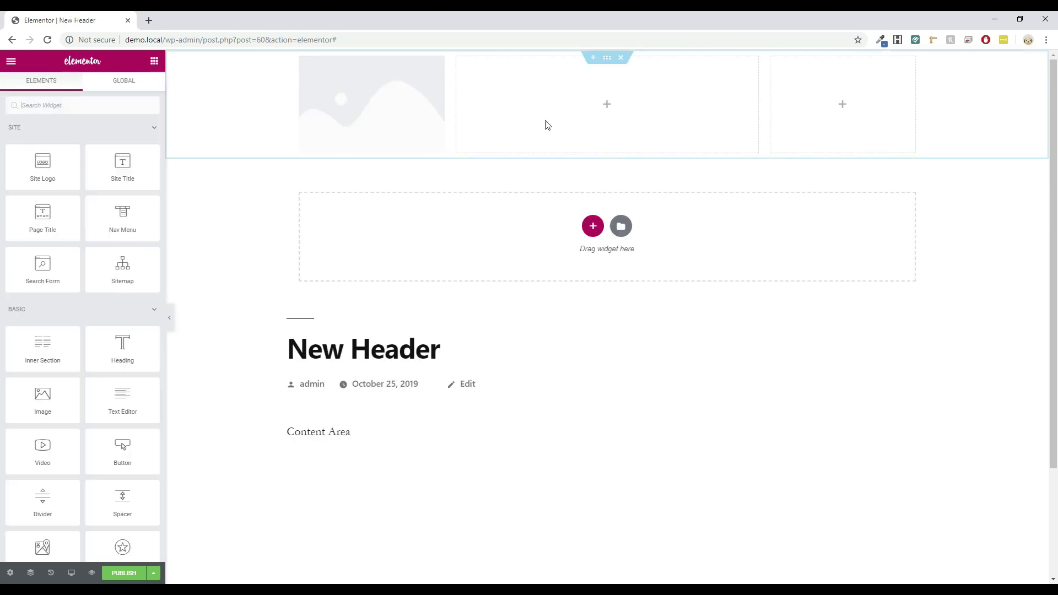
pyautogui.click(347, 113)
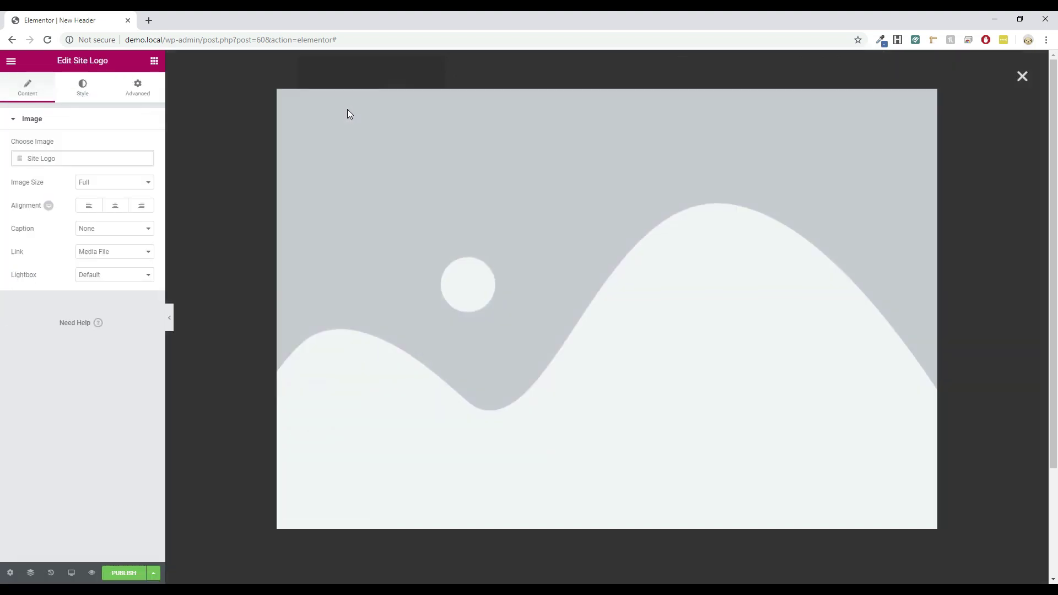
pyautogui.click(1023, 80)
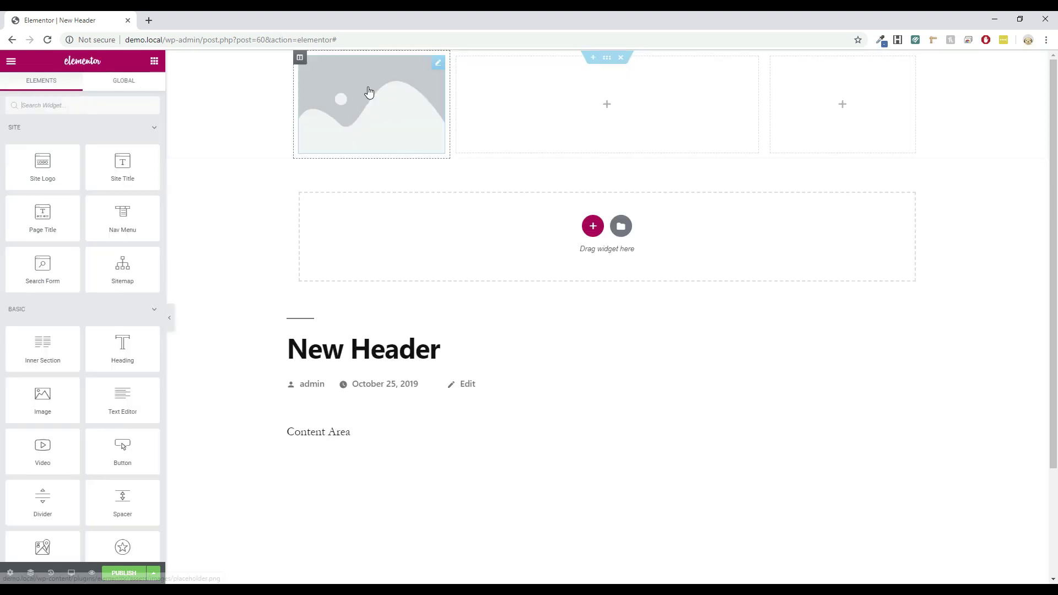
pyautogui.click(441, 59)
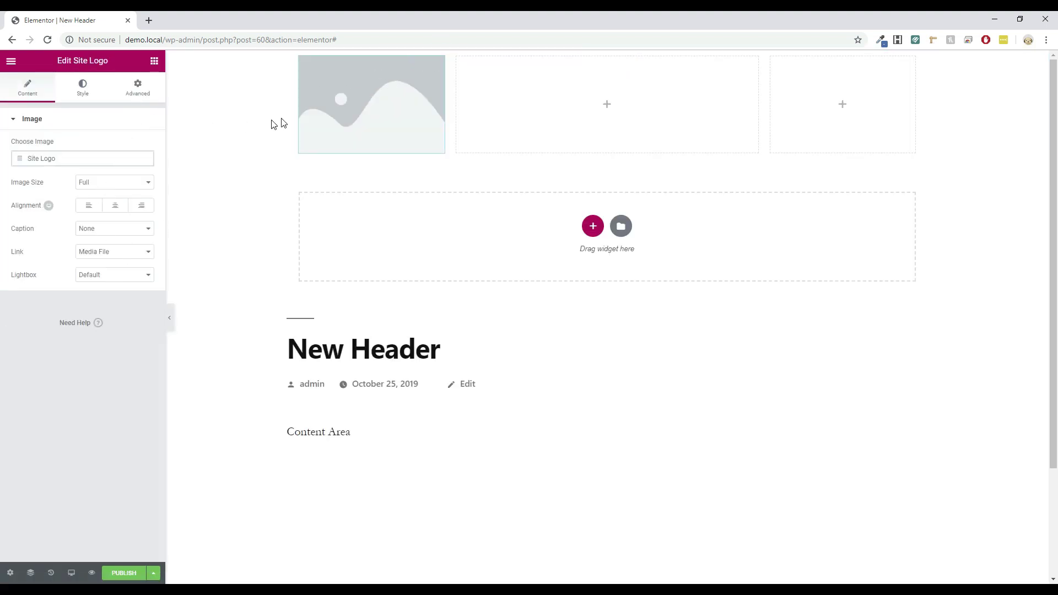
pyautogui.press('Delete')
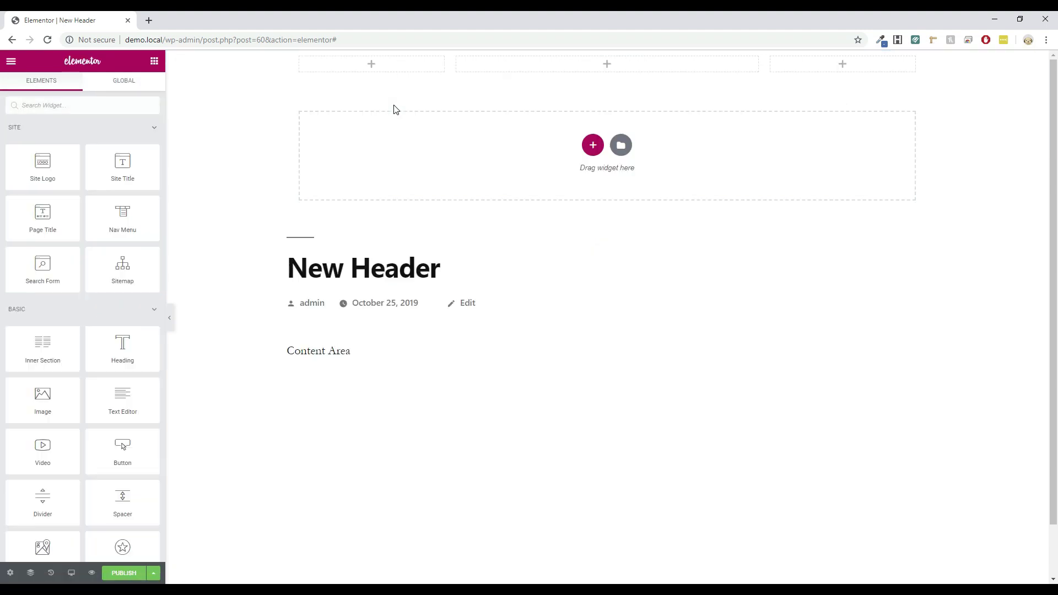
# Add an Image widget to the first column and insert the Behemoth Creative logo from the media library
pyautogui.click(67, 106)
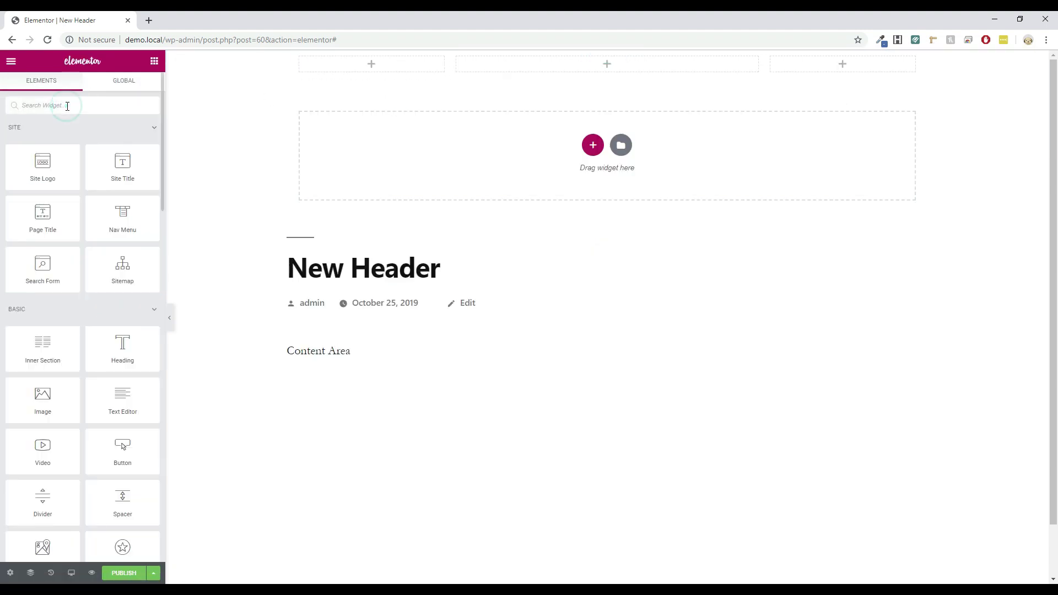
pyautogui.write('image')
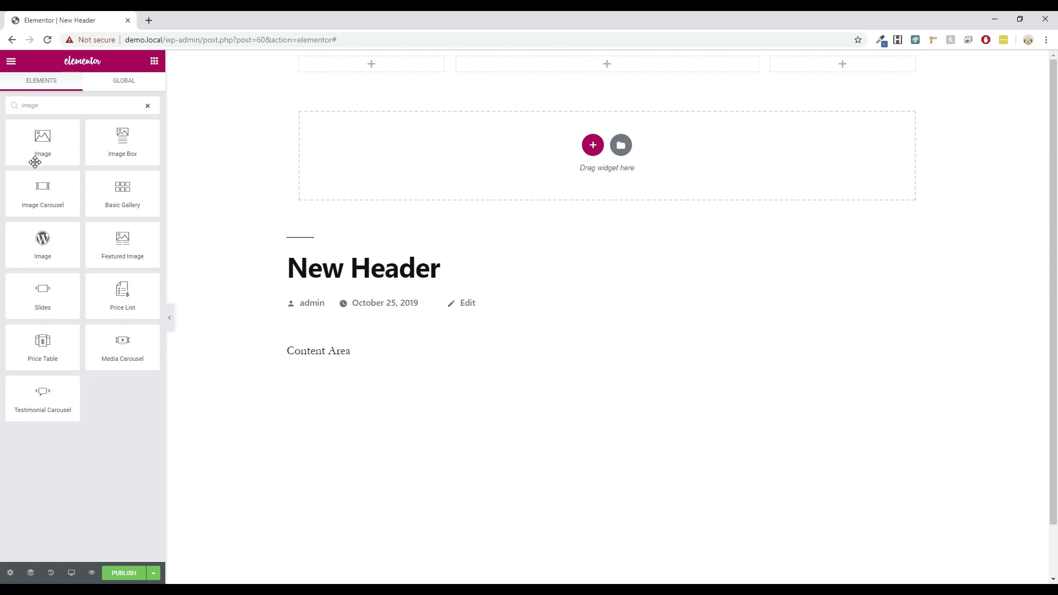
pyautogui.moveTo(22, 154); pyautogui.dragTo(353, 65)
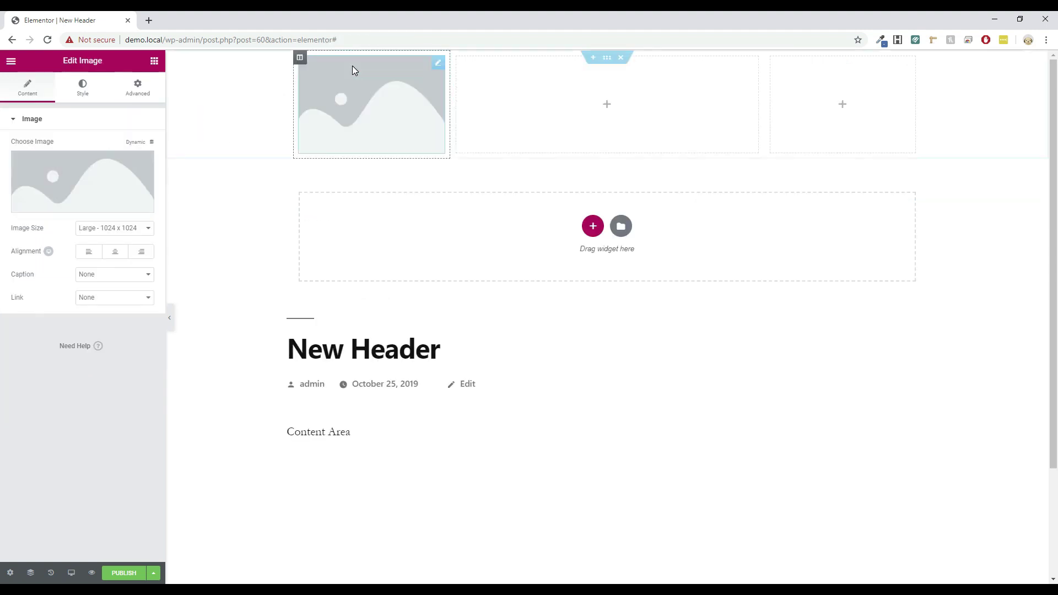
pyautogui.click(78, 177)
pyautogui.click(164, 189)
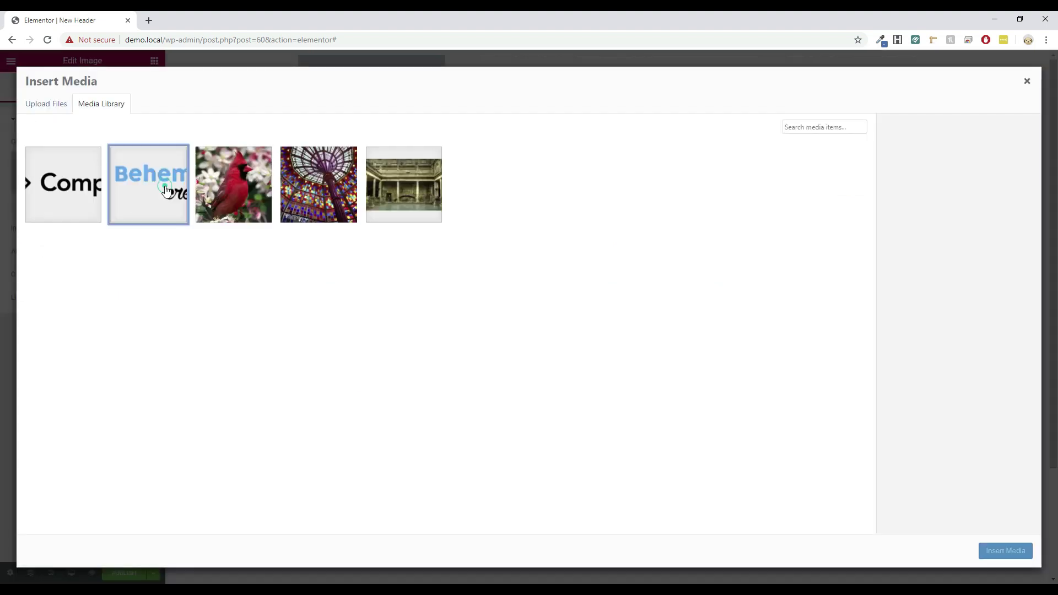
pyautogui.click(996, 551)
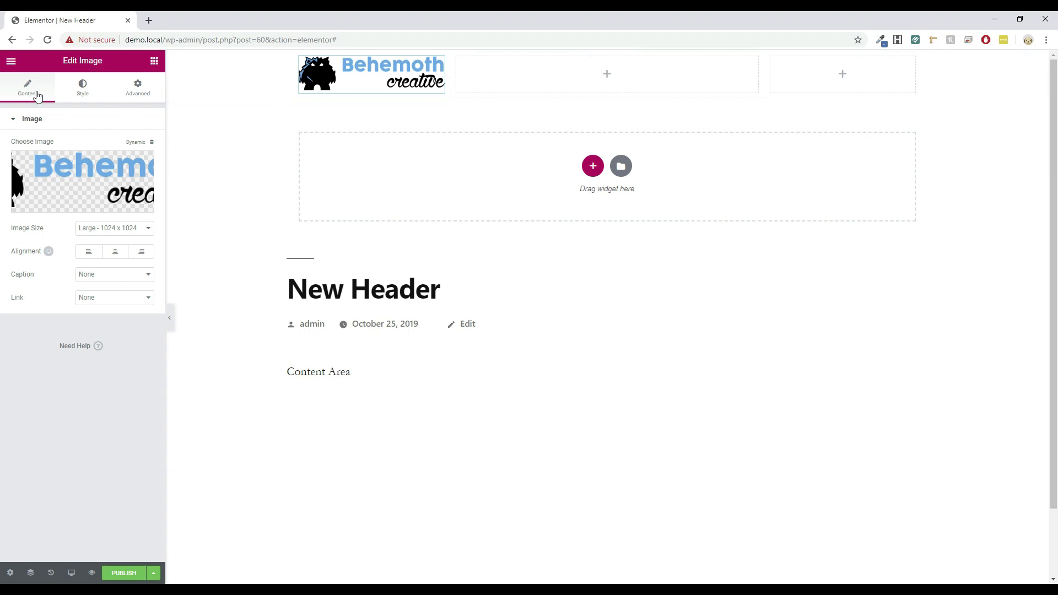
# Try the WordPress Navigation Menu widget in the middle column with the "main navigation" menu
pyautogui.click(154, 61)
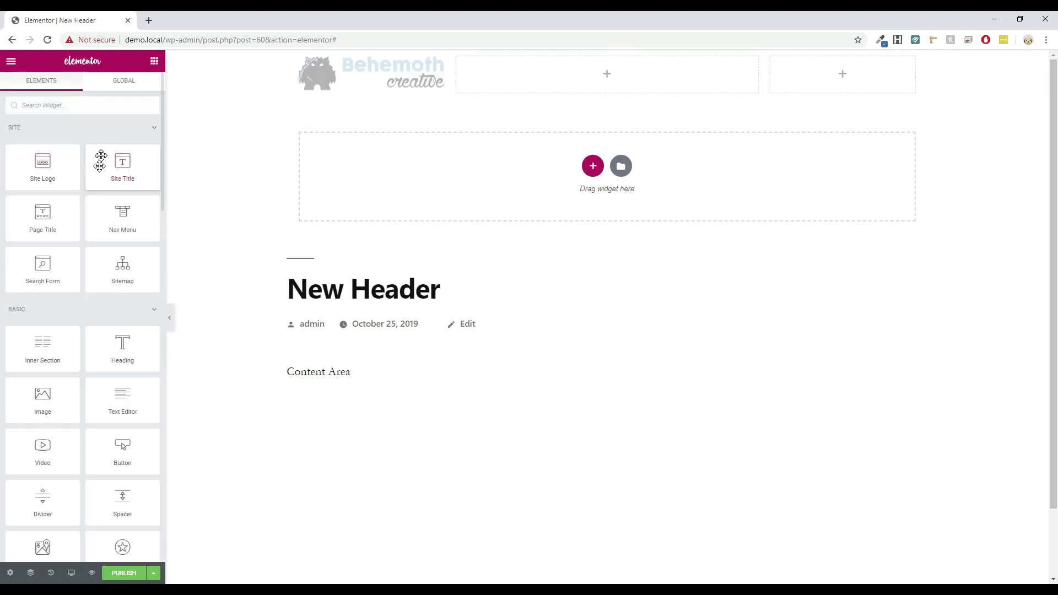
pyautogui.click(89, 102)
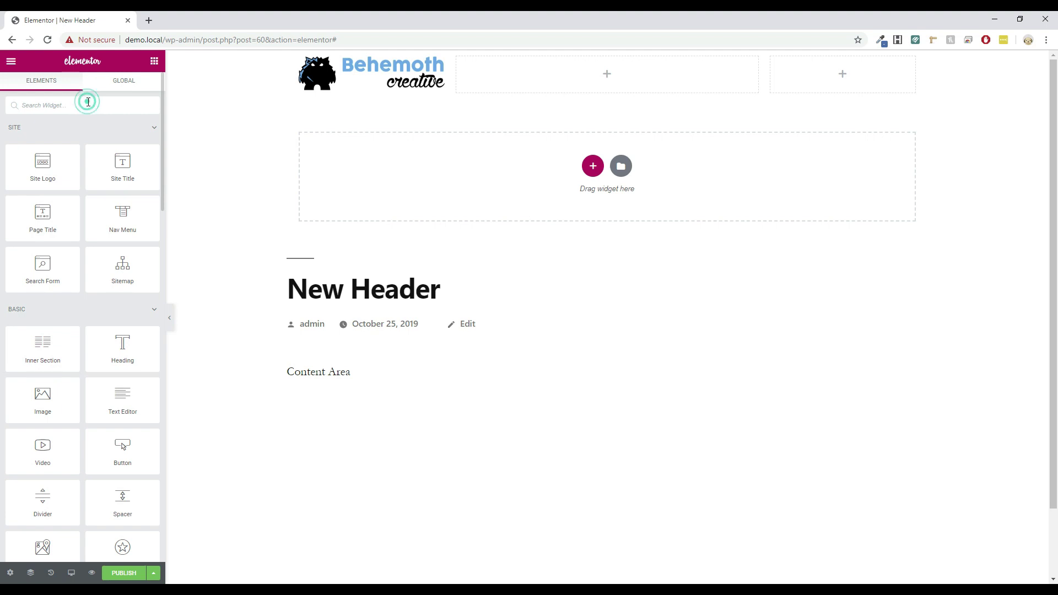
pyautogui.write('menu')
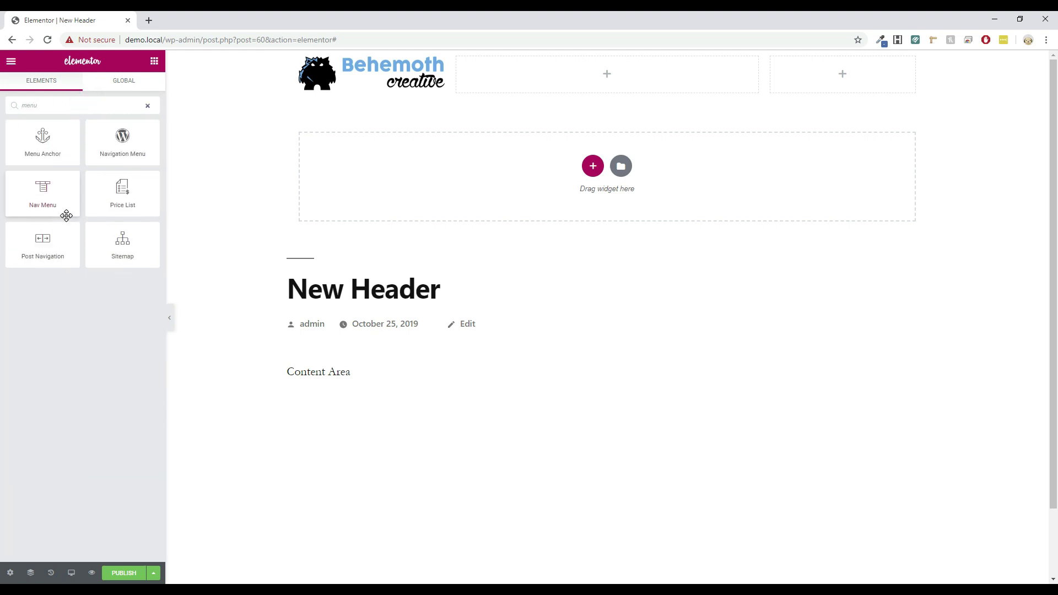
pyautogui.moveTo(125, 145); pyautogui.dragTo(582, 73)
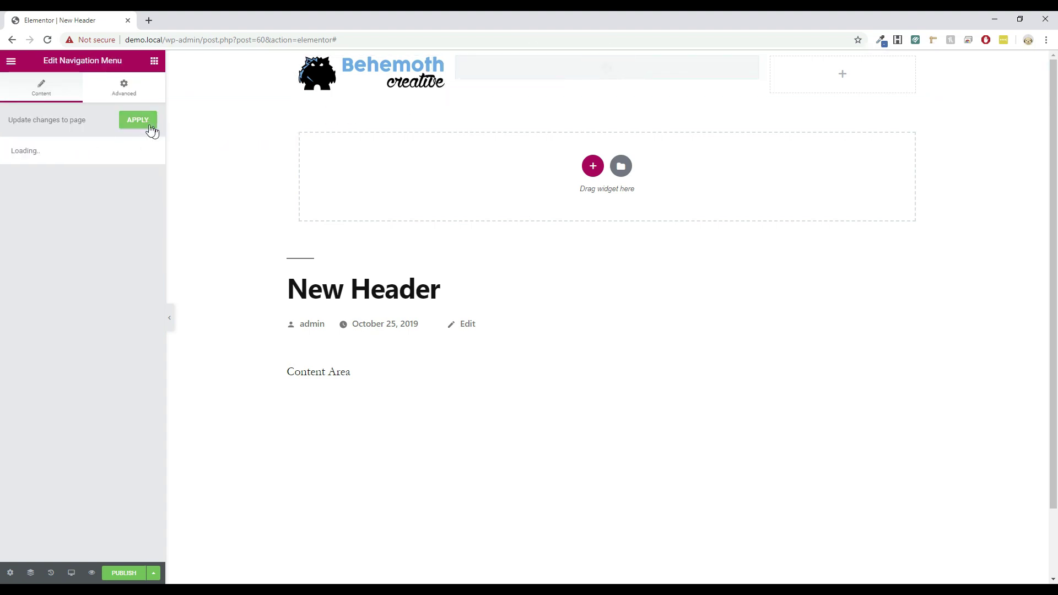
pyautogui.click(83, 205)
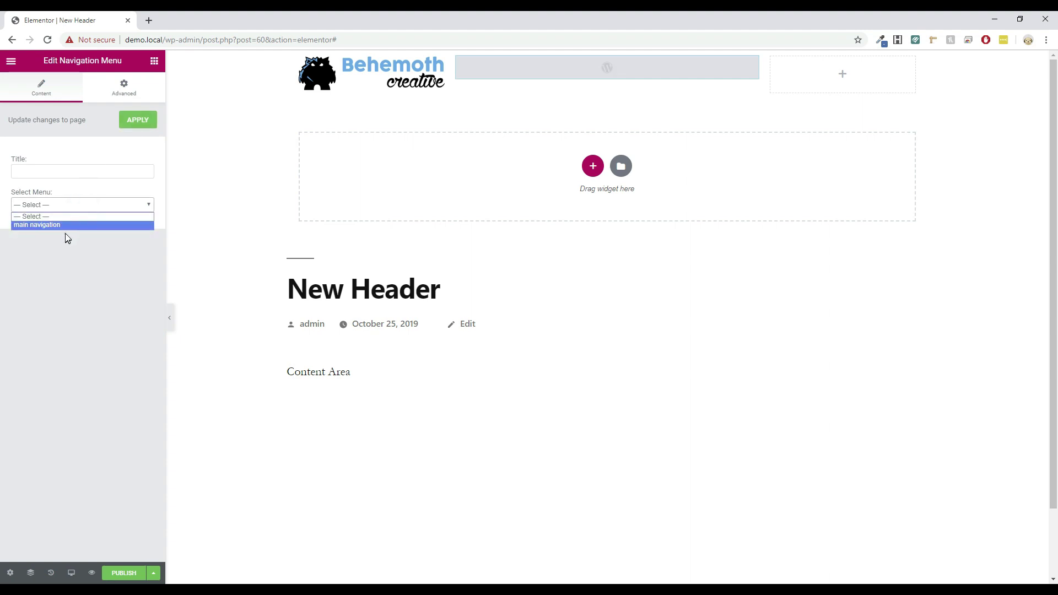
pyautogui.click(65, 237)
pyautogui.click(88, 205)
pyautogui.click(66, 225)
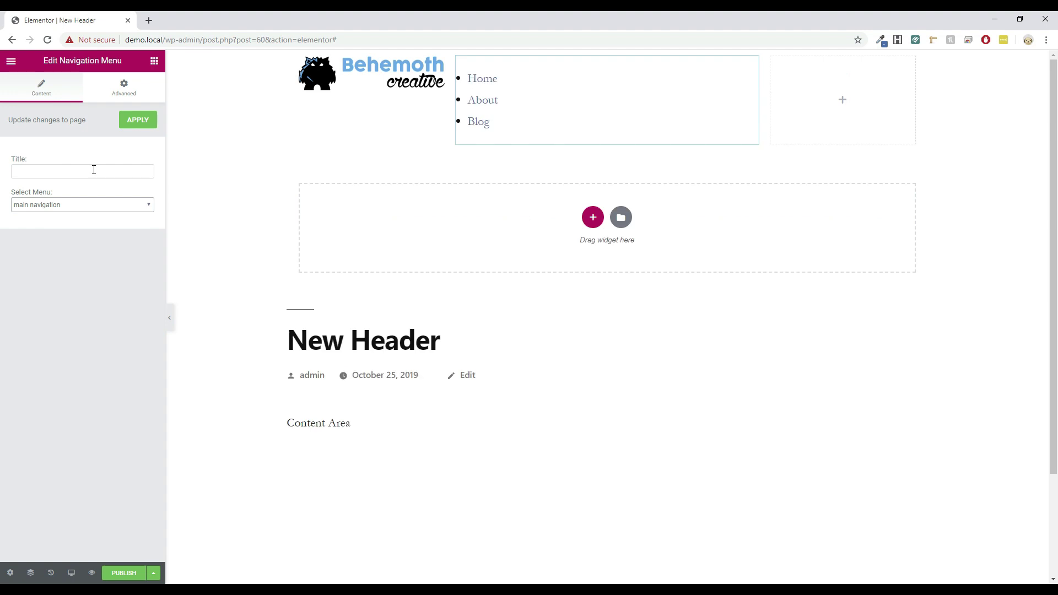
# Delete the WordPress Navigation Menu widget from the middle column
pyautogui.click(94, 170)
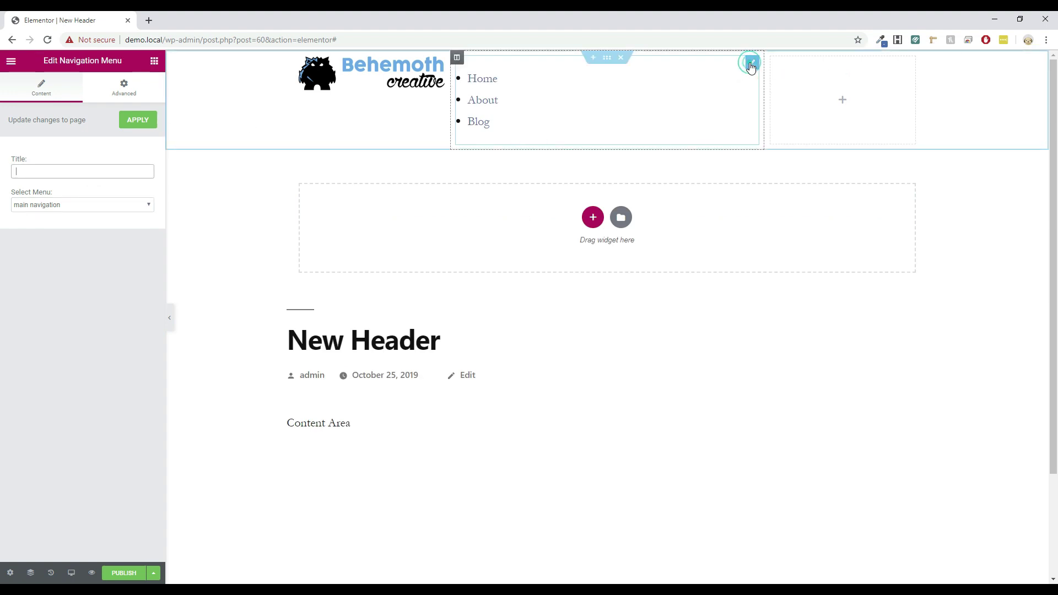
pyautogui.rightClick(751, 65)
pyautogui.click(772, 221)
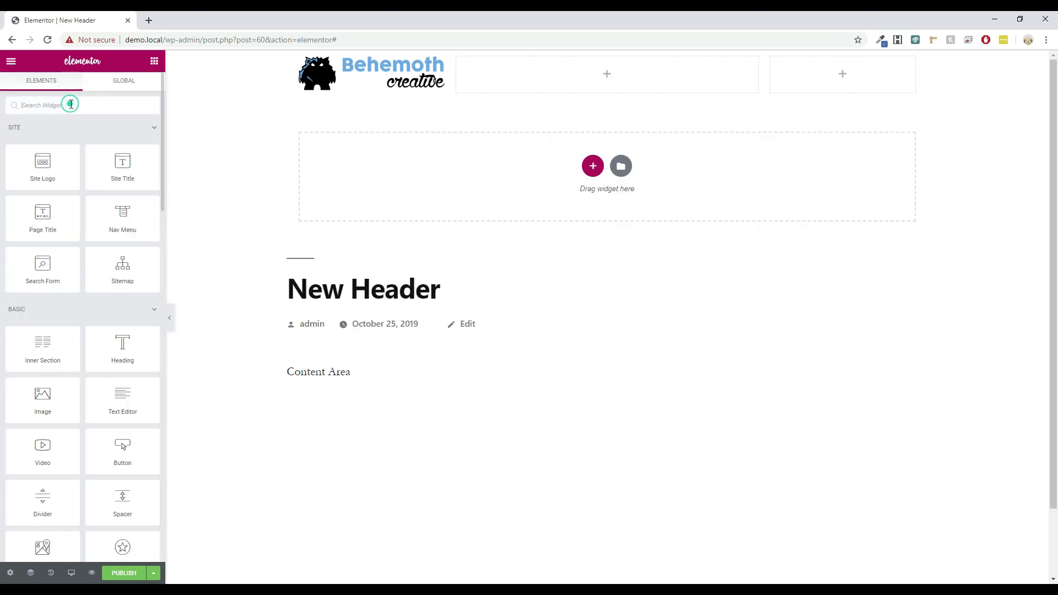
# Add a Nav Menu widget to the middle column and centre its menu items
pyautogui.write('menu')
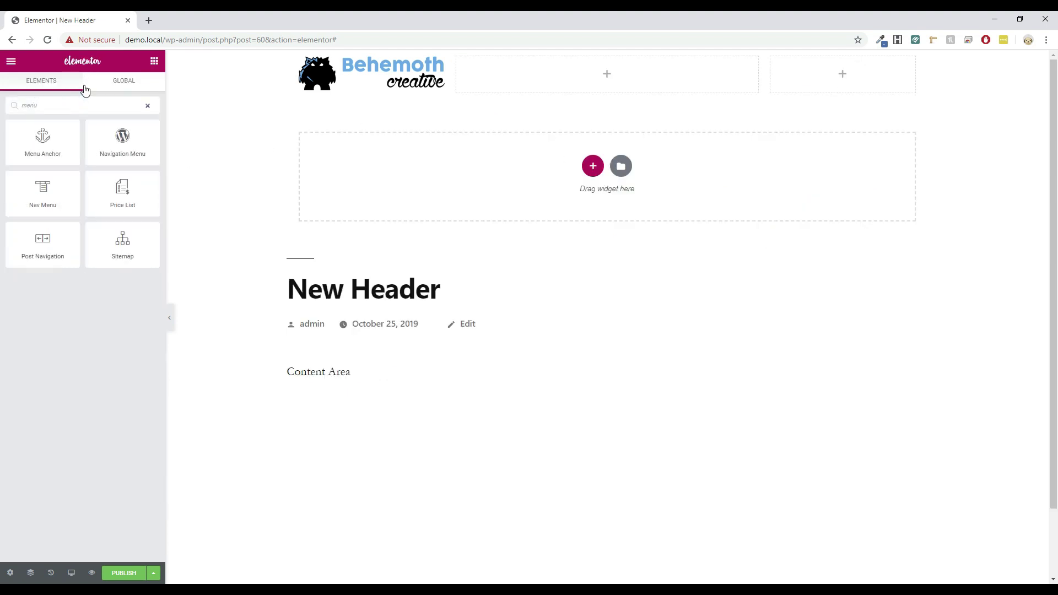
pyautogui.moveTo(43, 190); pyautogui.dragTo(463, 115)
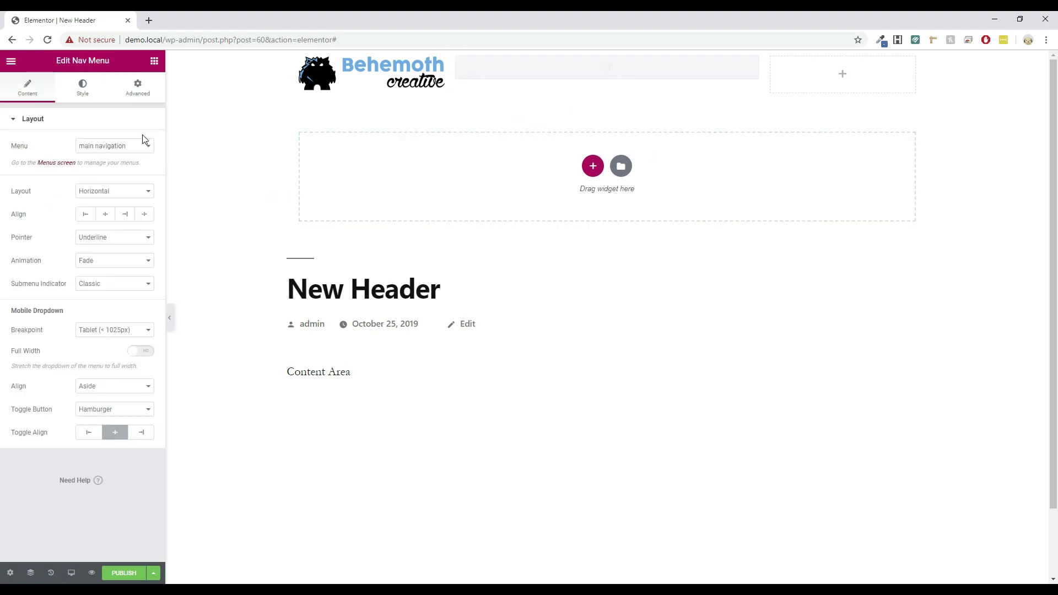
pyautogui.click(105, 214)
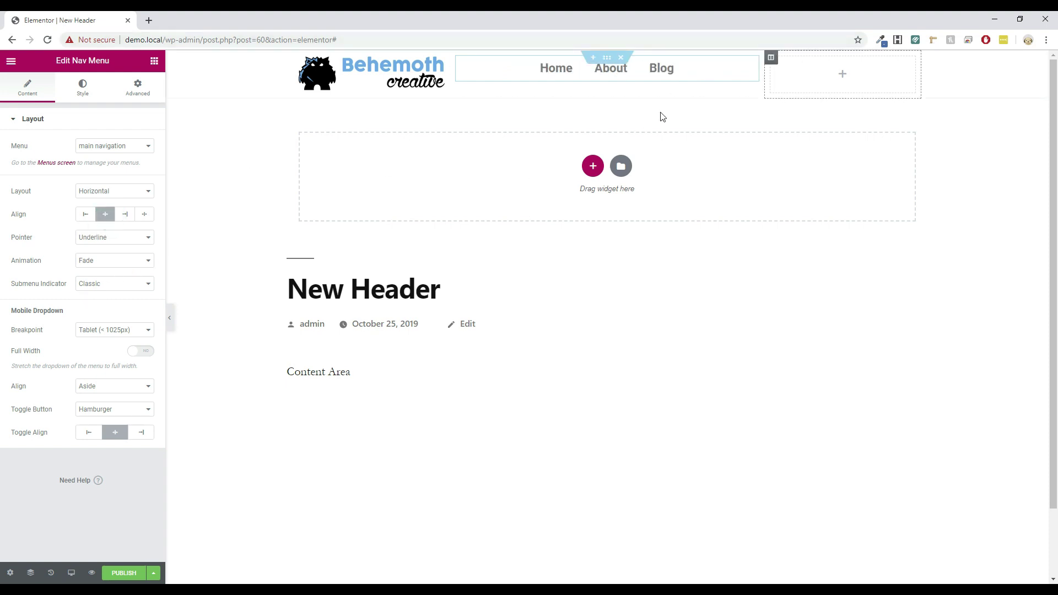
# Add a Button widget to the last column and centre-align it
pyautogui.click(148, 63)
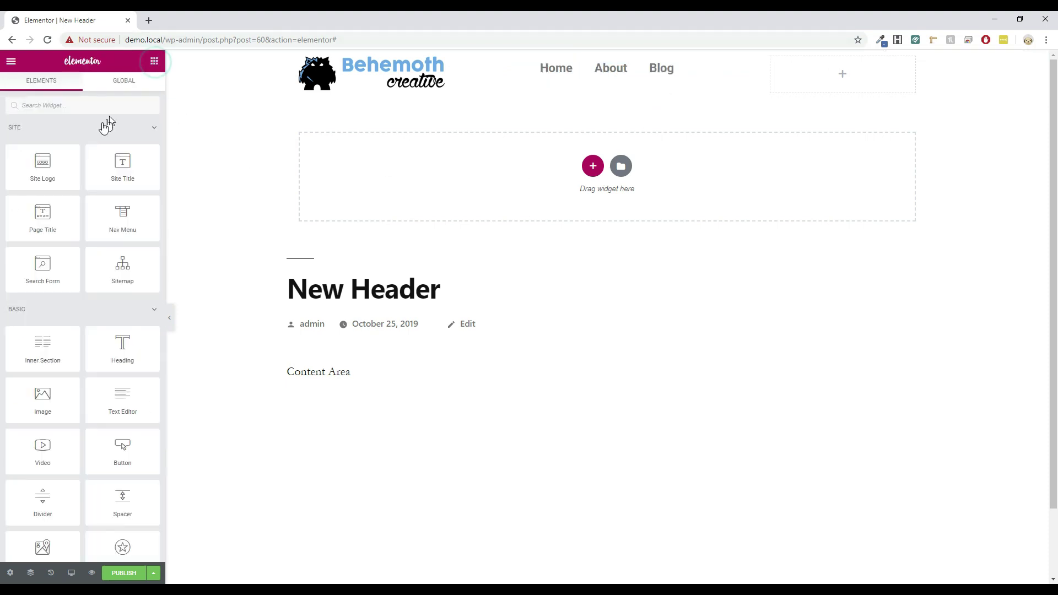
pyautogui.click(42, 105)
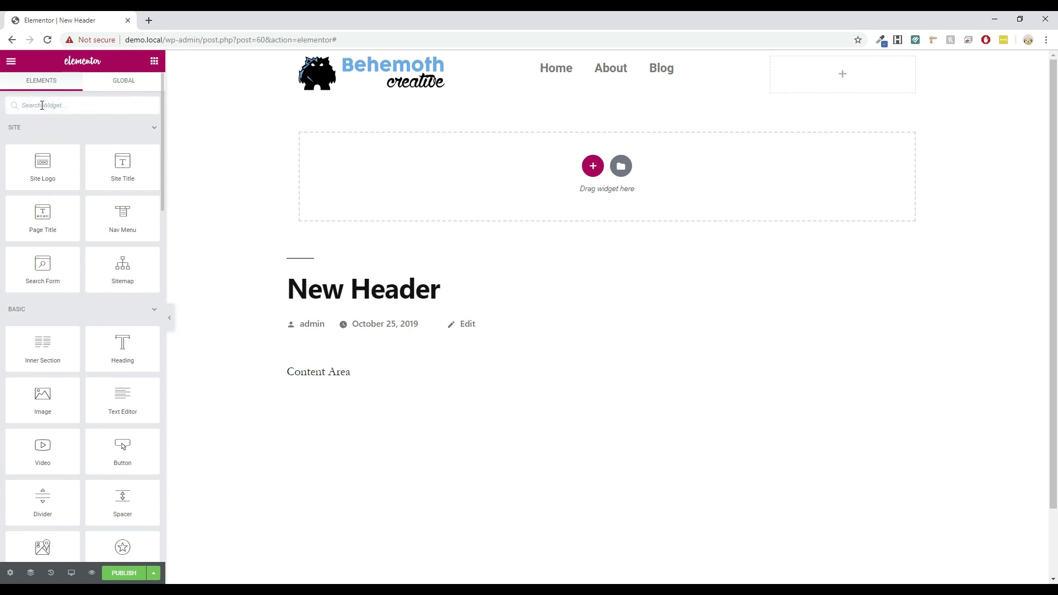
pyautogui.write('button')
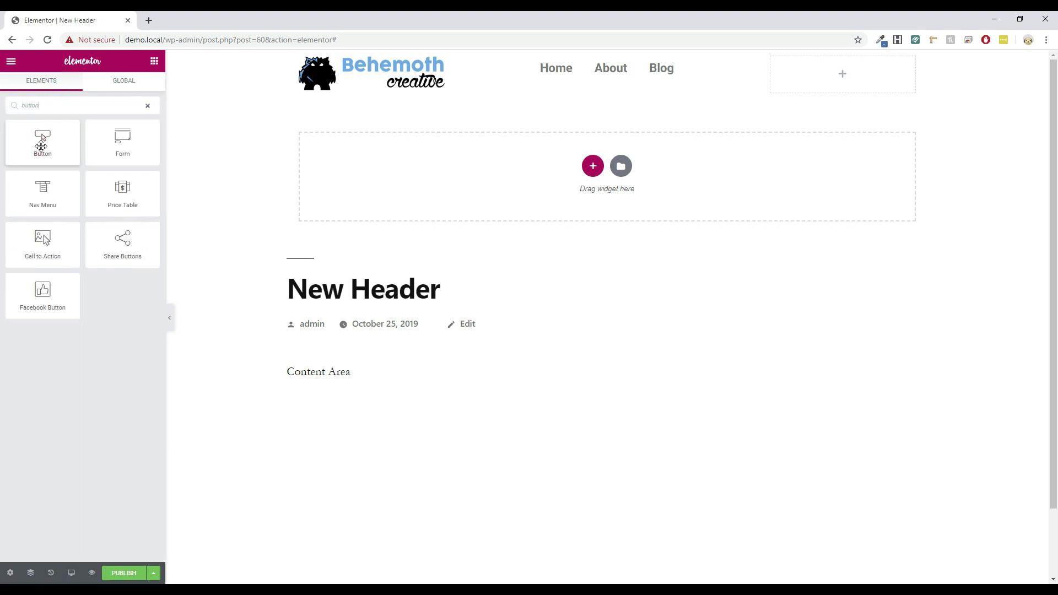
pyautogui.moveTo(42, 142); pyautogui.dragTo(824, 71)
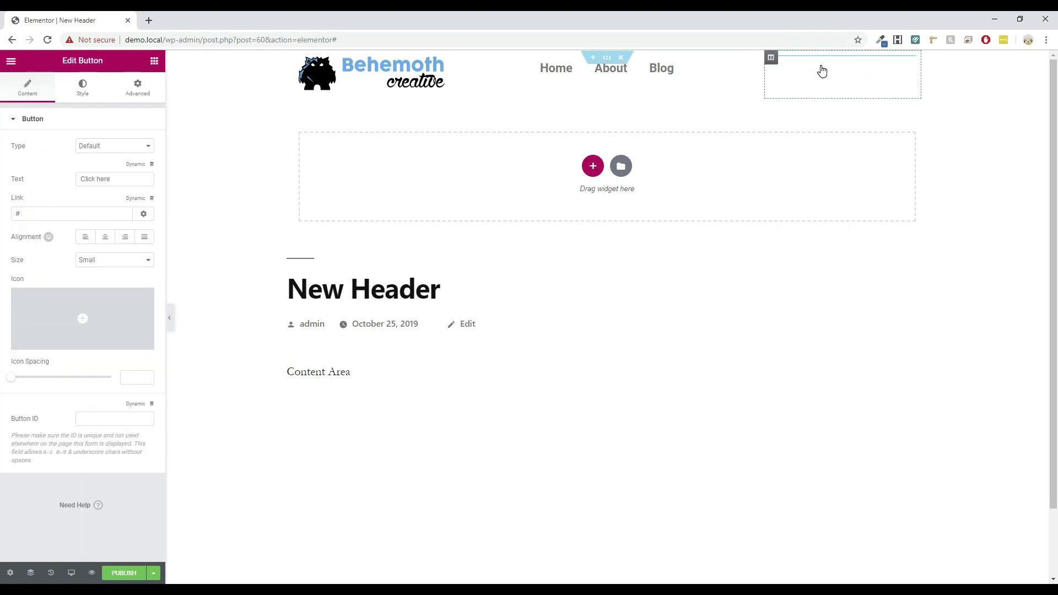
pyautogui.click(102, 237)
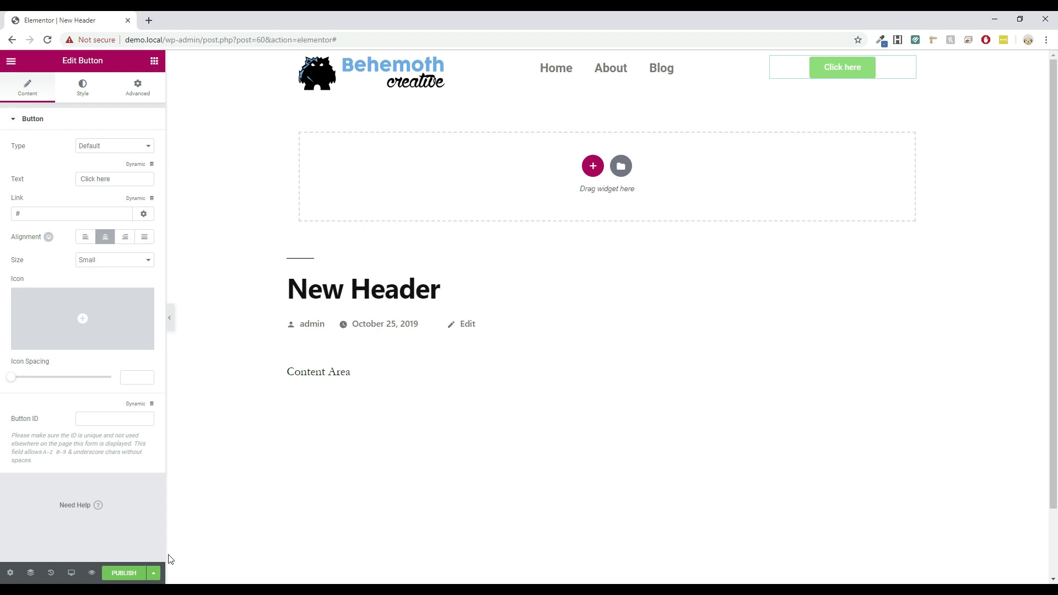
# Publish the header with an Include condition for Entire Site and open the live header
pyautogui.click(123, 574)
pyautogui.click(547, 356)
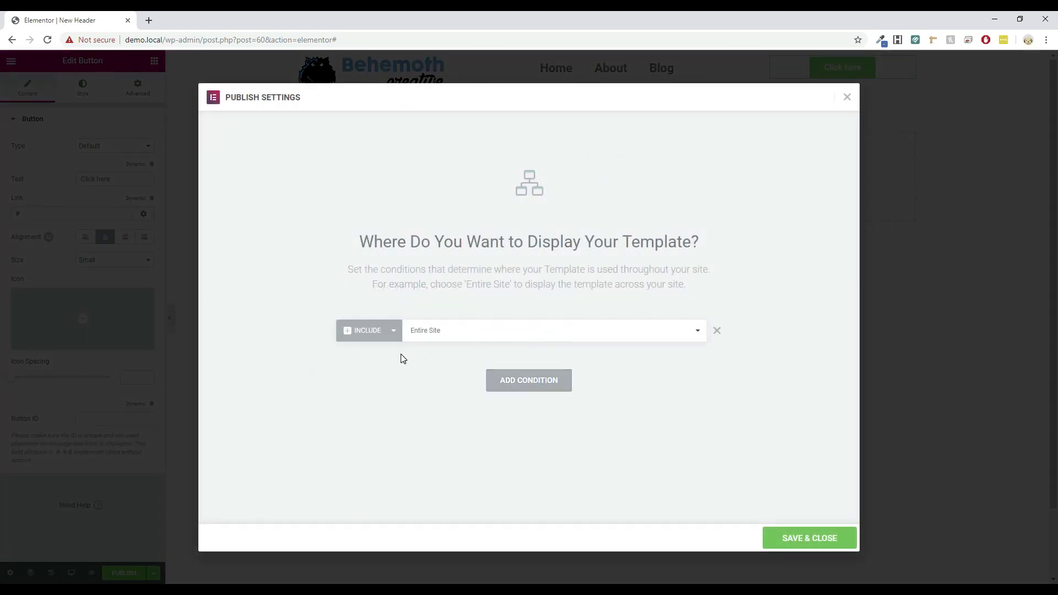
pyautogui.click(806, 540)
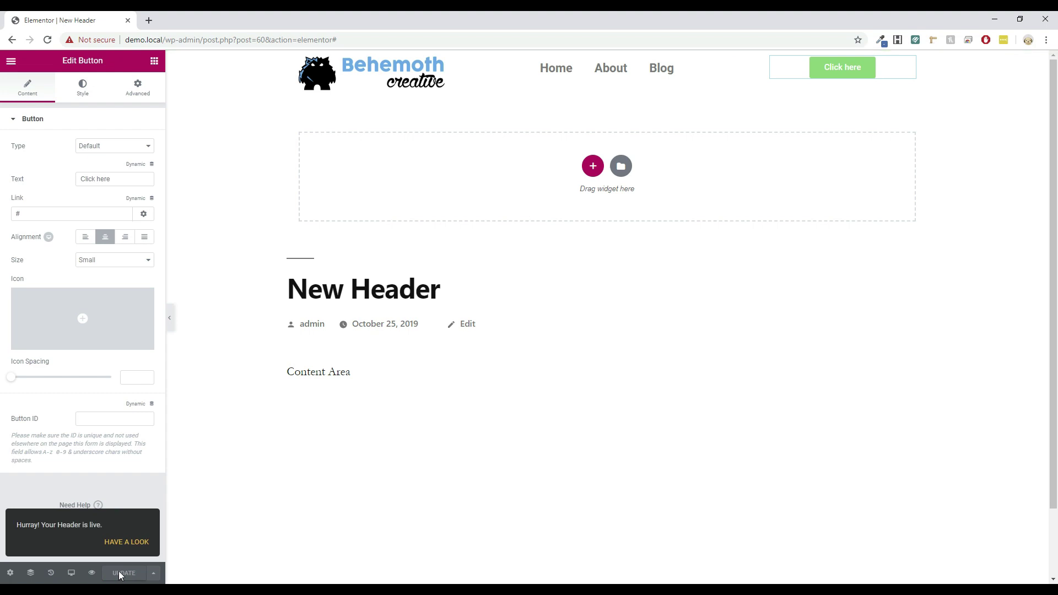
pyautogui.click(125, 543)
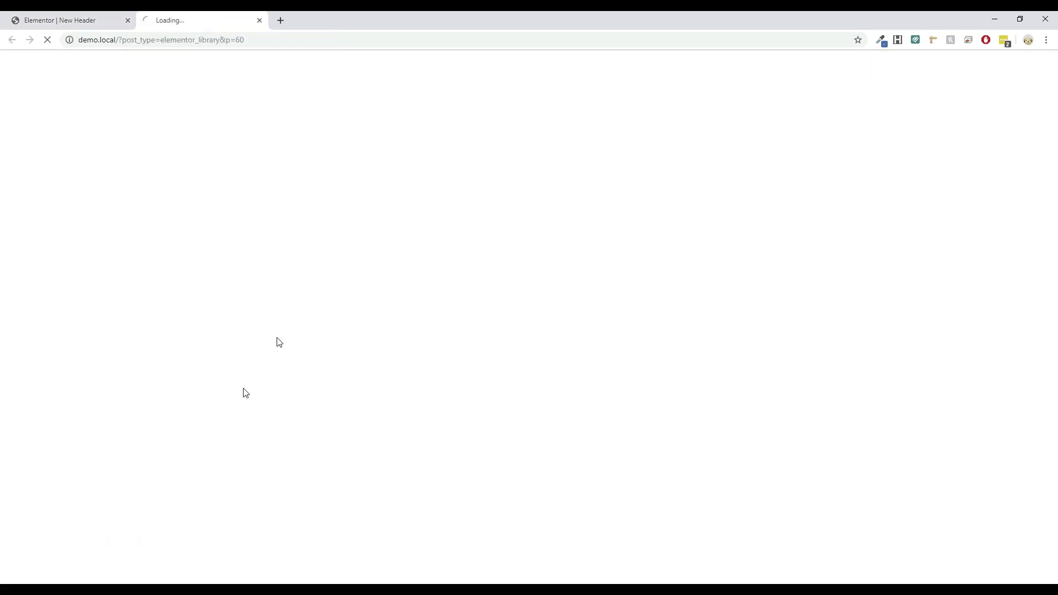